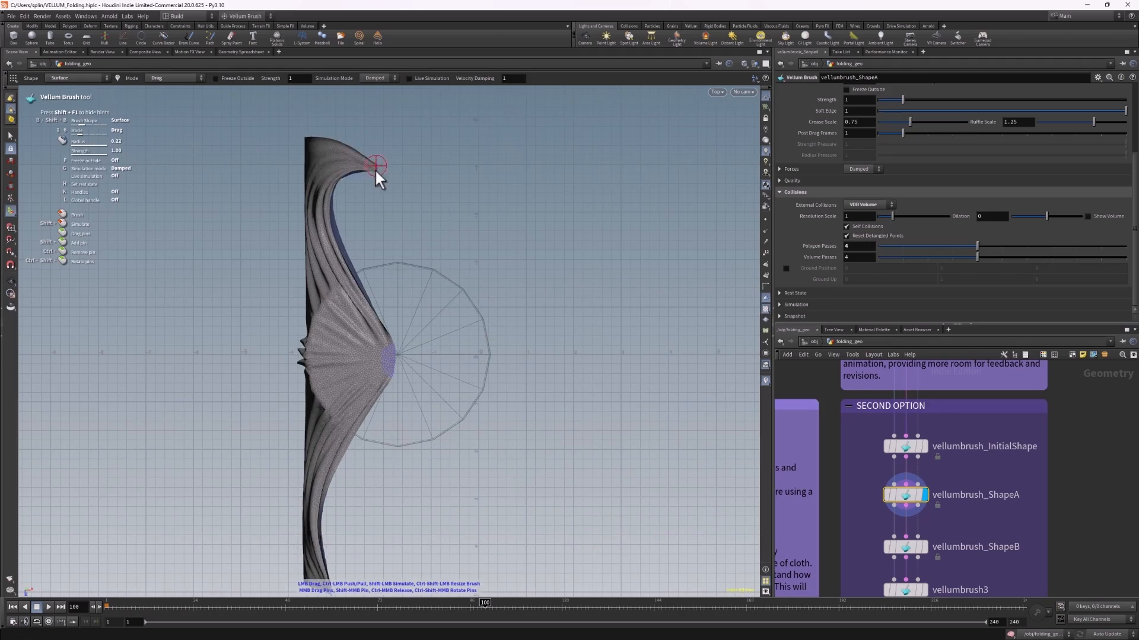
Display the vellumbrush_ShapeB node and reset all of its changes.
middle_click_drag(417, 240, 429, 129, "alt")
key("space+1")
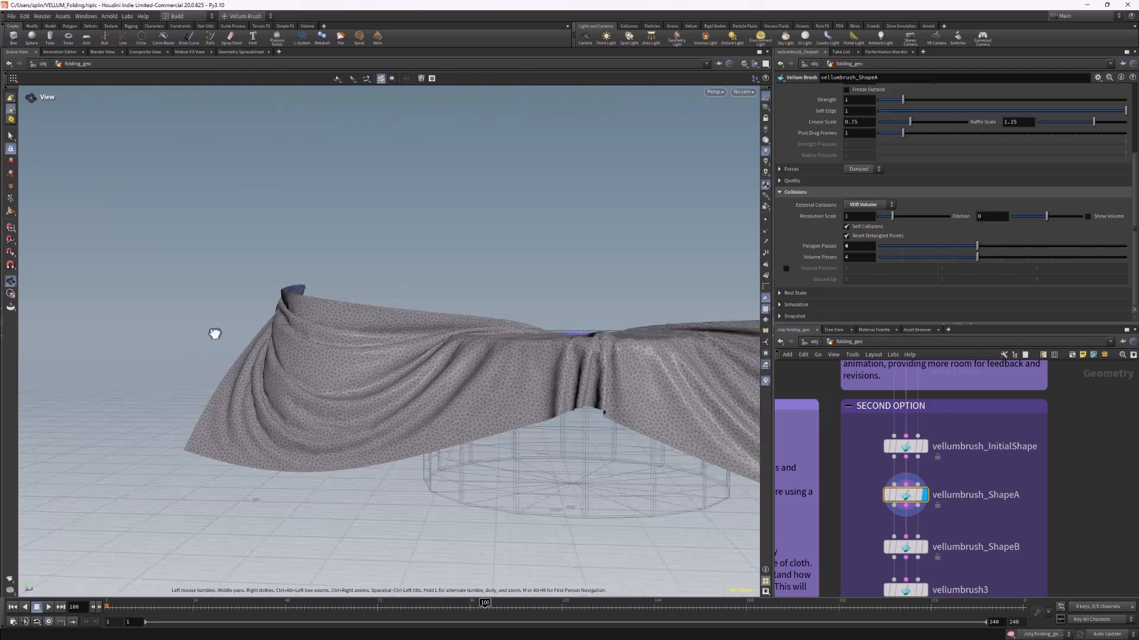
left_click_drag(214, 332, 197, 350, "alt")
left_click(923, 448)
left_click(924, 497)
left_click(923, 548)
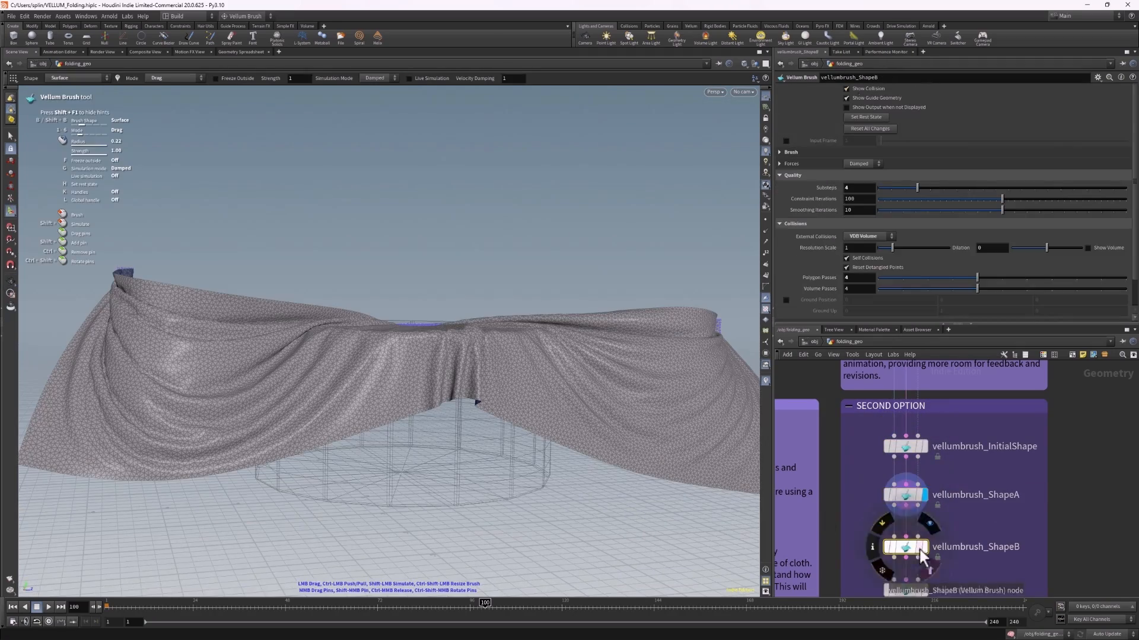
left_click(865, 128)
Let the ShapeB cloth fall over the cylinder with live simulation in Settle mode, then return to Damped.
left_click_drag(468, 314, 515, 343, "alt")
key("g")
key("ctrl+z")
key("g")
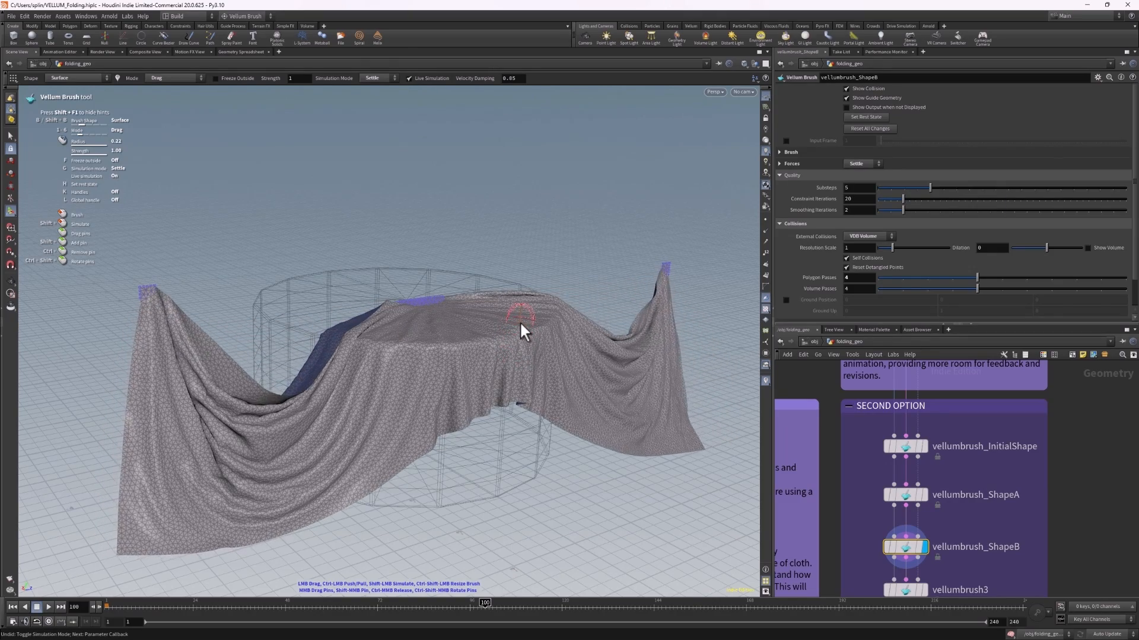
key("g")
Release the pinned corner at one end of the cloth and pull it in towards the cylinder.
mouse_move(148, 283)
left_mouse_down("alt")
mouse_move(267, 343)
mouse_move(141, 265)
left_mouse_up("alt")
right_click(141, 265)
left_click(142, 259)
middle_click_drag(142, 259, 172, 290, "alt")
scroll(172, 290, "up", 5)
key("g")
mouse_move(172, 290)
left_mouse_down()
mouse_move(204, 258)
mouse_move(266, 255)
left_mouse_up()
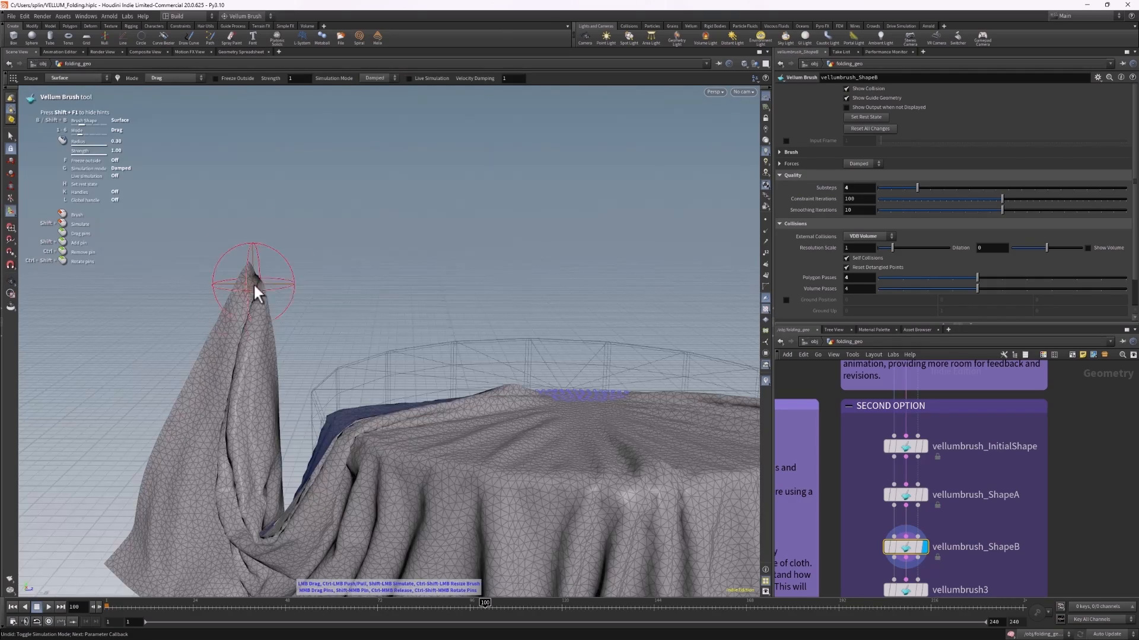
mouse_move(253, 283)
left_mouse_down()
mouse_move(402, 303)
mouse_move(433, 341)
mouse_move(265, 333)
left_mouse_up()
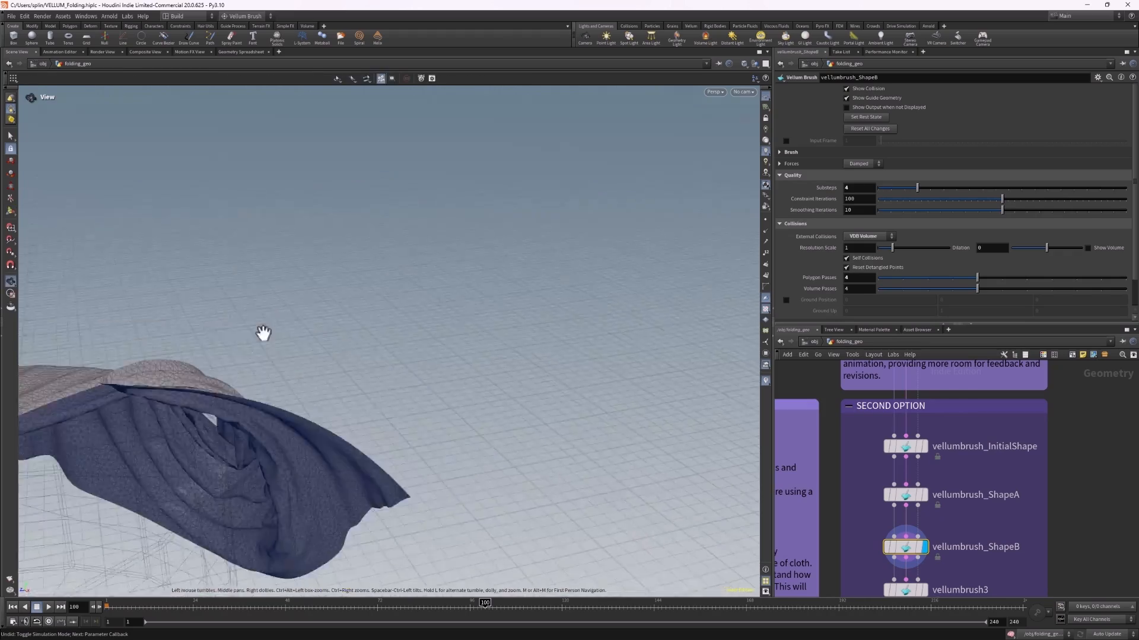
Fold the pulled corner over beside the cylinder, keep its tip pinned and let the folds settle.
middle_click_drag(265, 333, 468, 285, "alt")
mouse_move(462, 280)
left_mouse_down()
mouse_move(425, 299)
mouse_move(399, 333)
left_mouse_up()
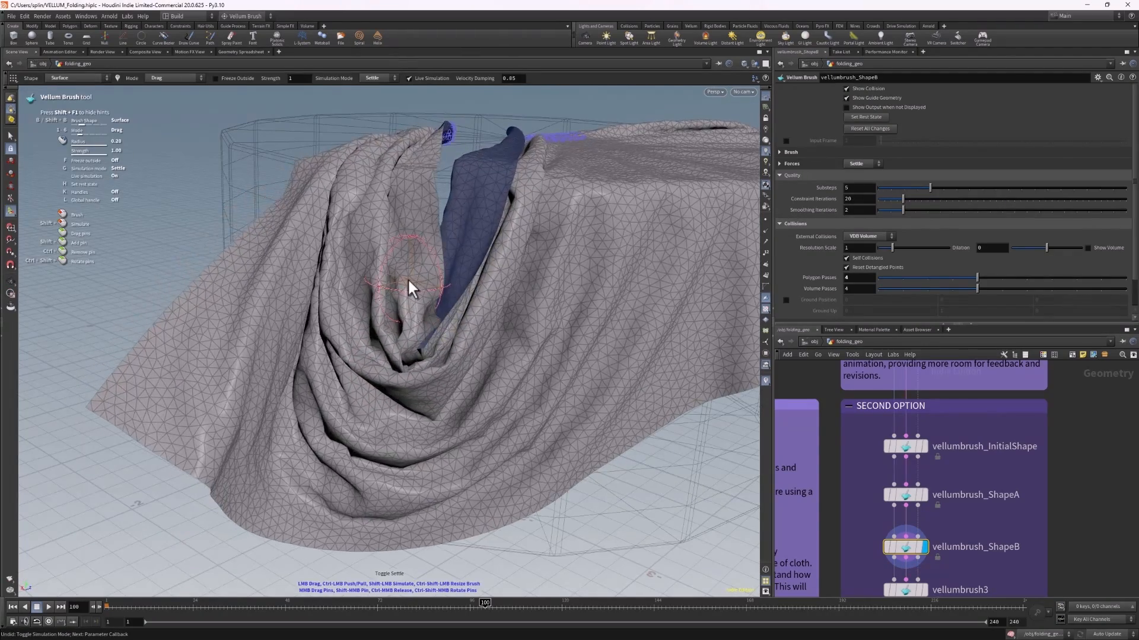
key("Escape")
mouse_move(408, 279)
left_mouse_down()
mouse_move(537, 295)
mouse_move(365, 362)
mouse_move(533, 368)
mouse_move(432, 323)
left_mouse_up()
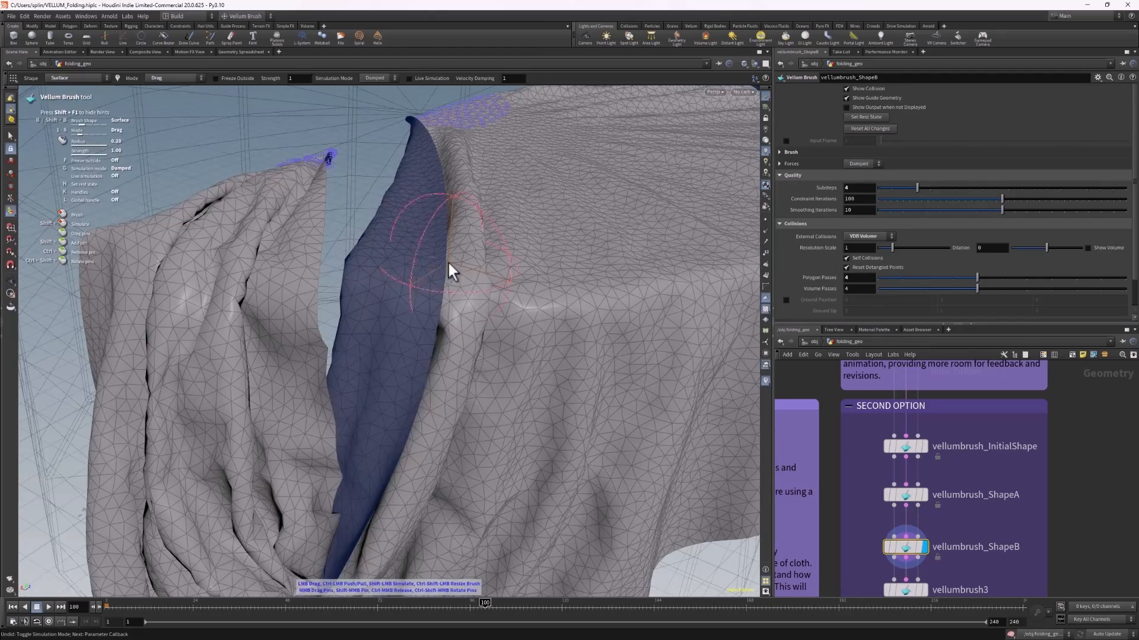
key("Escape")
Narrow the gap beside the folded corner by dragging the cloth edges with a brush radius of about 0.07.
left_click_drag(420, 249, 440, 281, "alt")
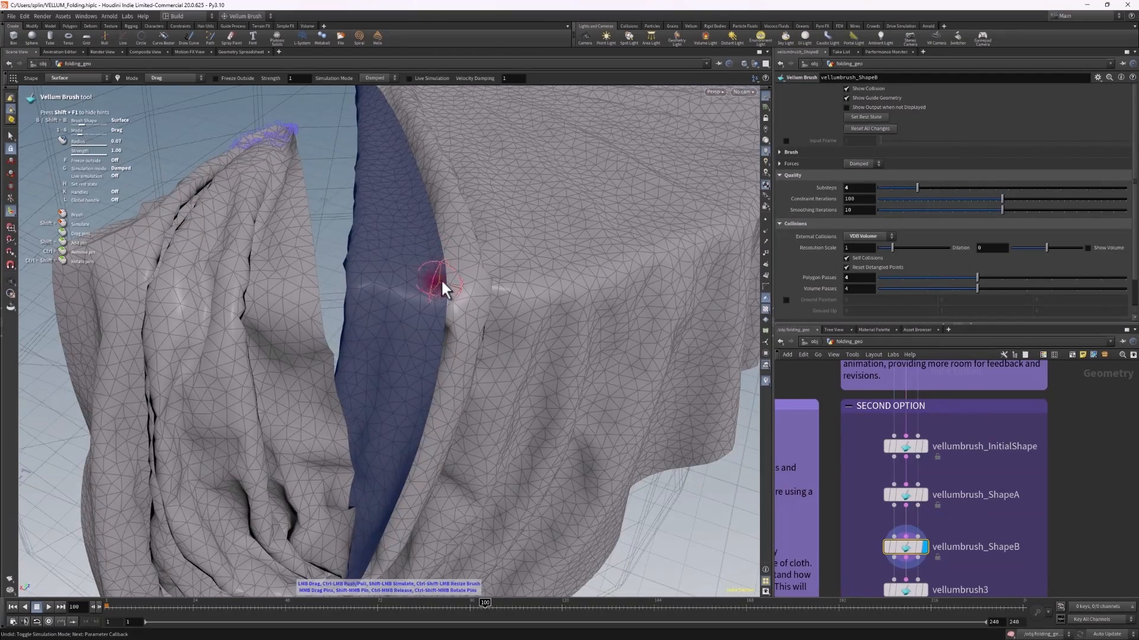
mouse_move(380, 234)
left_mouse_down("alt")
mouse_move(385, 211)
mouse_move(450, 232)
mouse_move(374, 136)
mouse_move(187, 92)
mouse_move(25, 85)
left_mouse_up("alt")
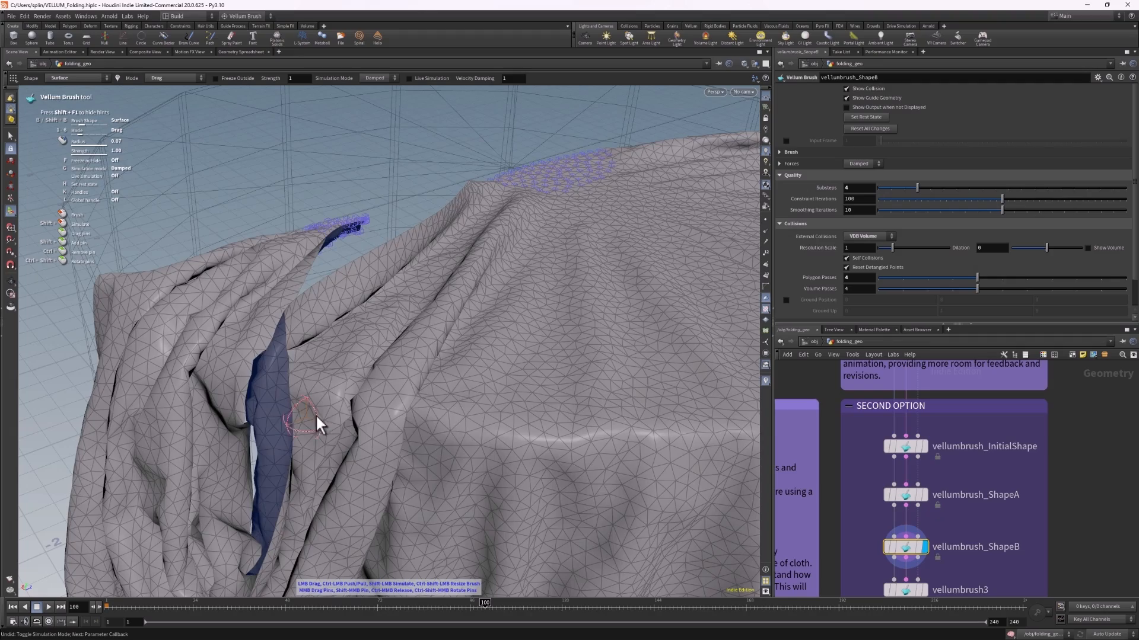
left_click_drag(315, 414, 593, 411)
mouse_move(332, 379)
left_mouse_down()
mouse_move(478, 410)
mouse_move(390, 333)
mouse_move(258, 278)
mouse_move(25, 284)
left_mouse_up()
left_click_drag(355, 342, 821, 350)
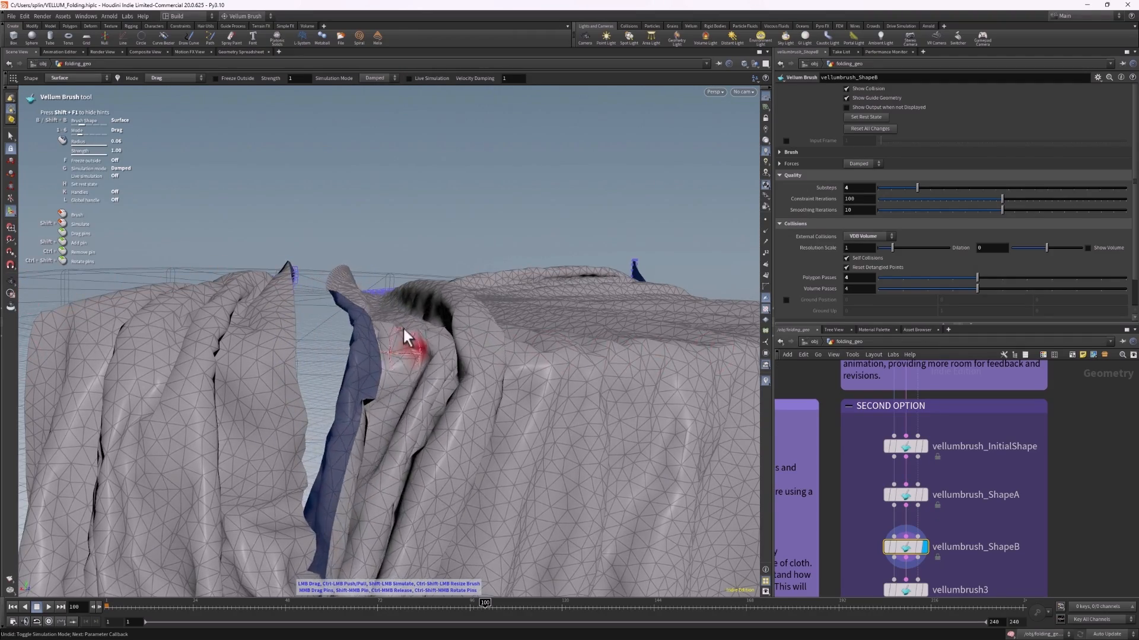
Set the brush strength to 1.92 and refine the folded corner with a radius of about 0.04.
mouse_move(404, 333)
left_mouse_down("alt")
mouse_move(313, 236)
mouse_move(145, 436)
left_mouse_up("alt")
left_click_drag(359, 327, 303, 267, "alt")
left_click(780, 153)
left_click_drag(903, 208, 926, 208)
scroll(308, 259, "down", 5)
mouse_move(356, 333)
left_mouse_down("alt")
mouse_move(332, 261)
mouse_move(27, 344)
left_mouse_up("alt")
mouse_move(332, 285)
left_mouse_down("alt")
mouse_move(600, 145)
mouse_move(350, 237)
mouse_move(23, 275)
mouse_move(9, 290)
mouse_move(322, 259)
mouse_move(25, 356)
mouse_move(399, 234)
mouse_move(374, 251)
mouse_move(491, 272)
left_mouse_up("alt")
scroll(338, 254, "up", 3)
scroll(374, 252, "down", 5)
key("g")
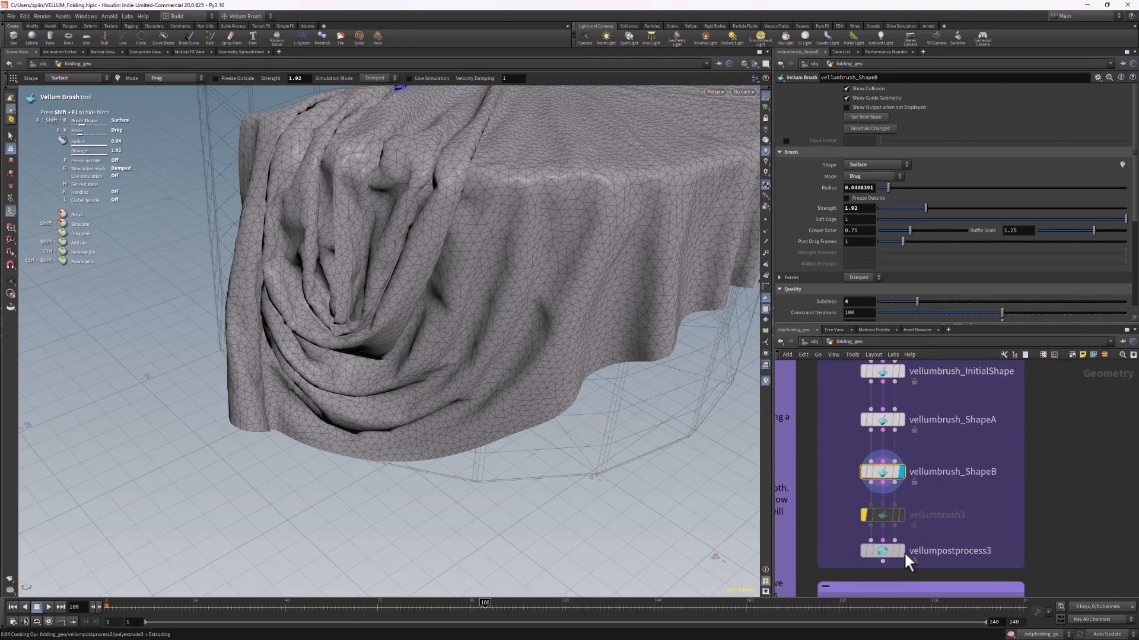
Preview the smoothed cloth through vellumpostprocess3, then switch the display back to vellumbrush_ShapeB.
left_click(903, 551)
left_click_drag(367, 255, 522, 184, "alt")
left_click(900, 472)
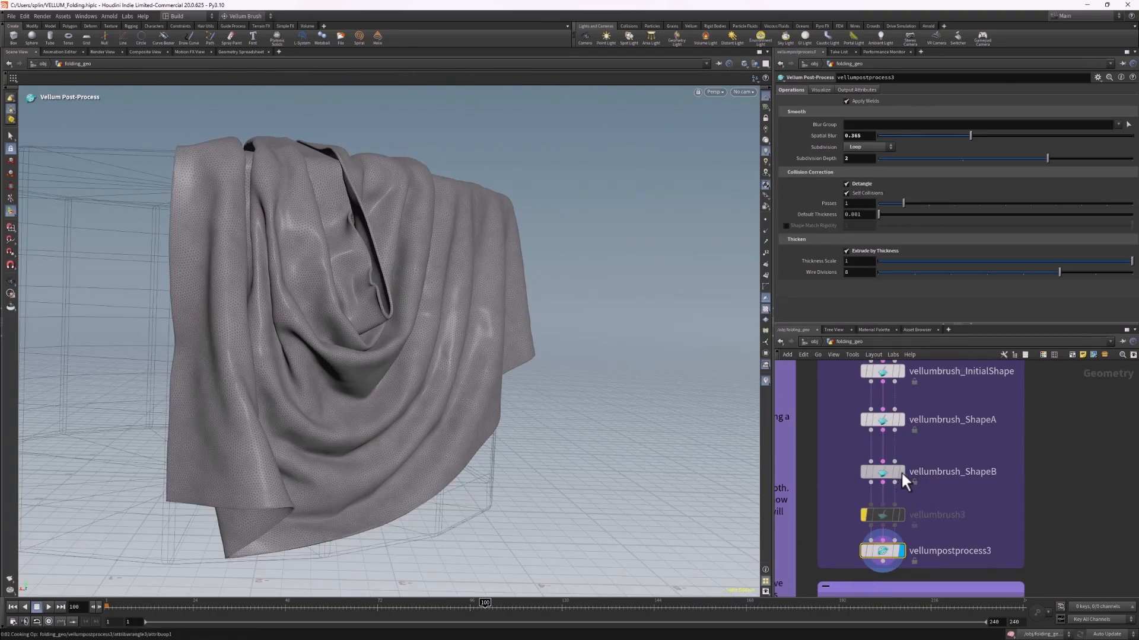
Add a new Vellum Brush node between vellumbrush_ShapeB and the bypassed vellumbrush3.
scroll(949, 498, "up", 2)
key("Tab")
type("vel")
key("Return")
left_click(852, 489)
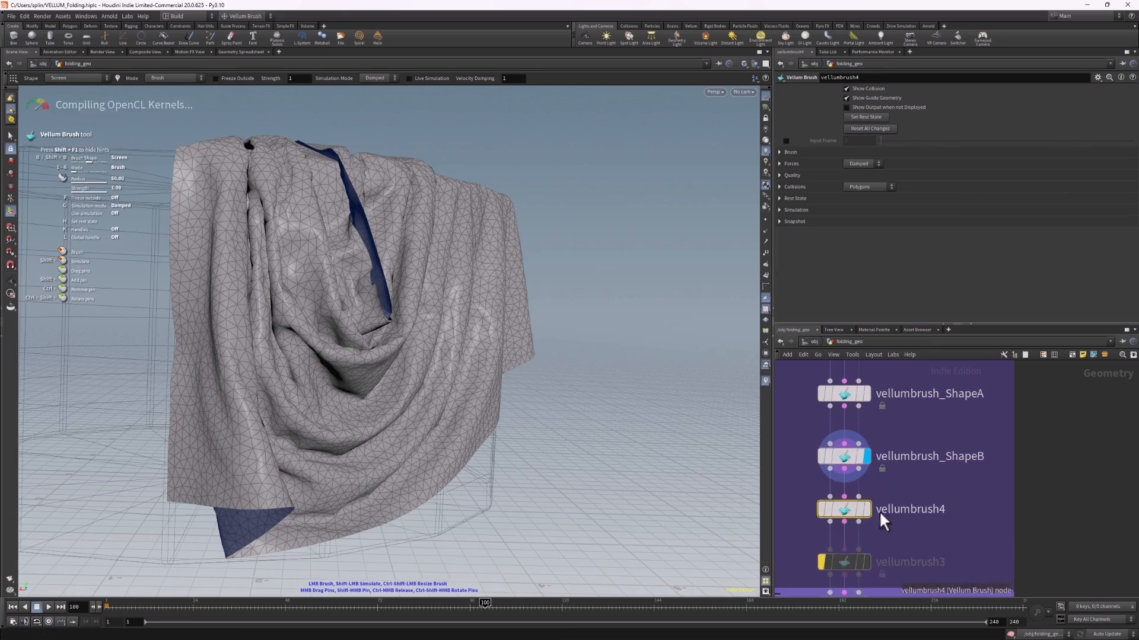
Rename the new brush node vellumbrush_ShapeC, reusing the name of the ShapeB node.
scroll(948, 498, "down", 3)
left_click(984, 425)
key("ctrl+c")
left_click(970, 468)
key("ctrl+v")
key("BackSpace")
type("C")
key("Return")
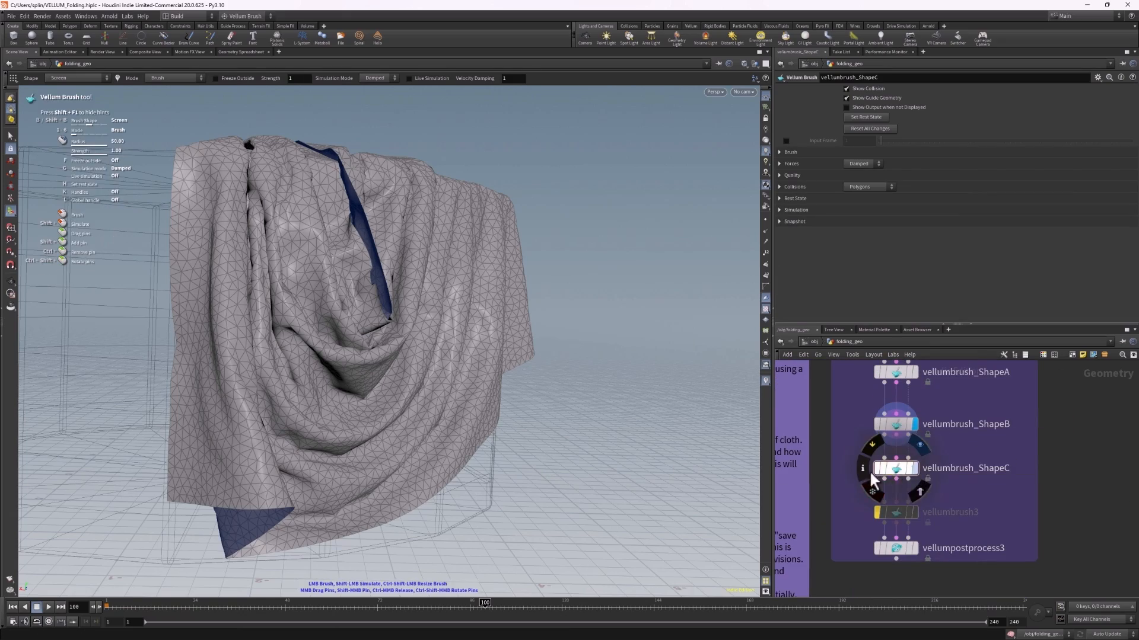
Display vellumbrush_ShapeC and set its external collisions to VDB Volume.
left_click(915, 468)
left_click_drag(451, 285, 380, 320, "alt")
left_click(869, 187)
left_click(871, 221)
left_click(796, 187)
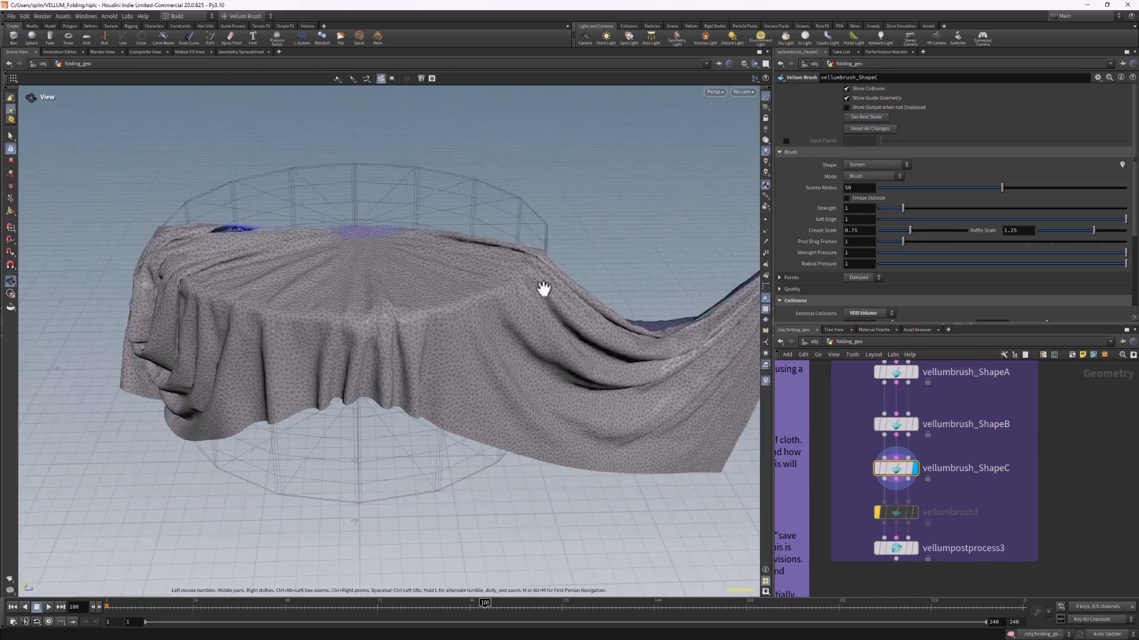
Set the ShapeC brush to the Surface shape and Drag mode for work on the cloth's other raised corner.
middle_click_drag(542, 287, 409, 363, "alt")
right_click(618, 317)
left_click(643, 356)
right_click(681, 362)
left_click(705, 454)
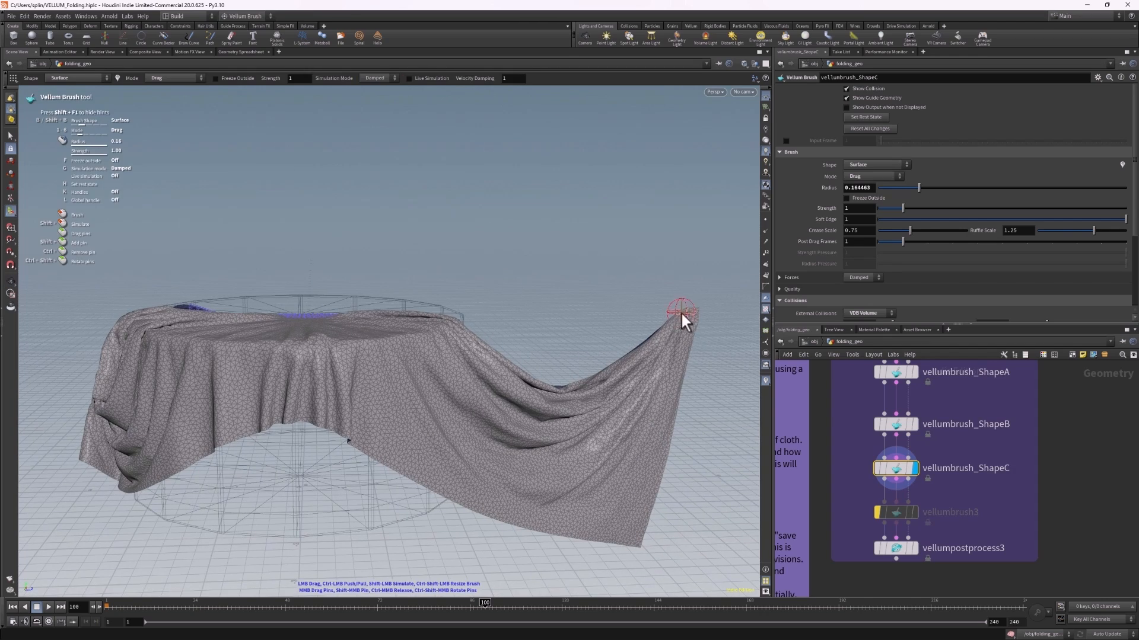
right_click(683, 325)
left_click(713, 407)
right_click(682, 394)
left_click(688, 420)
Pull the raised corner upwards and inwards, alternating between Settle and Damped simulation to shape the folds.
key("g")
mouse_move(691, 309)
left_mouse_down()
mouse_move(558, 162)
mouse_move(298, 277)
mouse_move(401, 252)
mouse_move(293, 195)
mouse_move(320, 169)
left_mouse_up()
key("g")
scroll(552, 164, "down", 2)
key("g")
key("g")
middle_click_drag(334, 172, 254, 205, "alt")
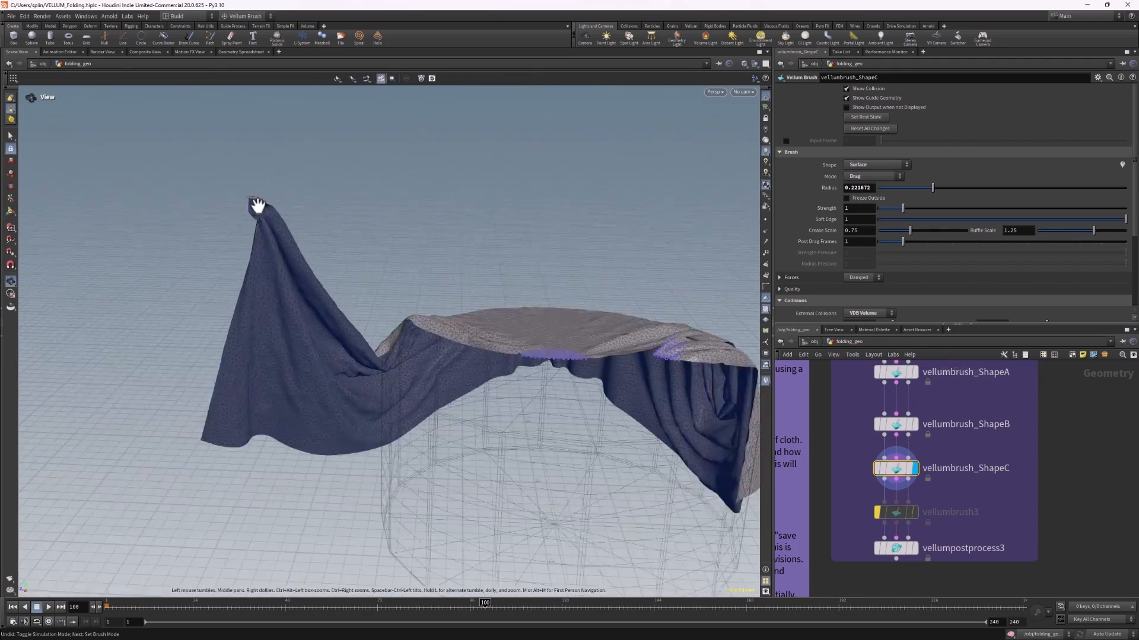
scroll(262, 206, "up", 4)
mouse_move(254, 205)
left_mouse_down("alt")
mouse_move(338, 205)
mouse_move(440, 265)
mouse_move(477, 345)
left_mouse_up("alt")
key("g")
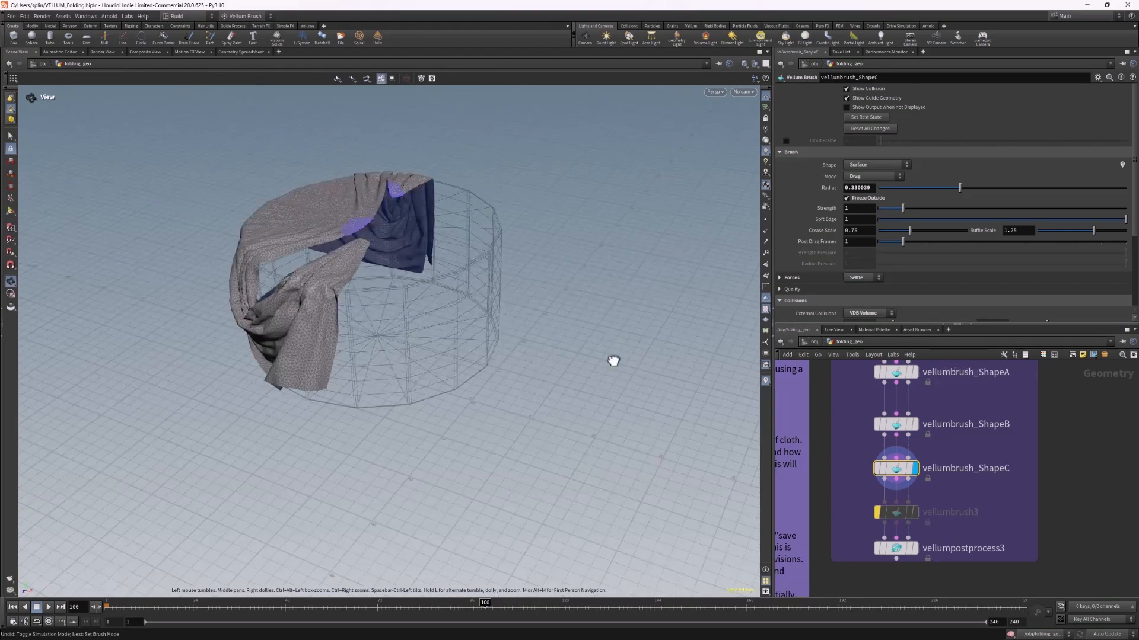
Fold the raised corner over onto the cylinder's top with a brush radius of about 0.33 and pin its tip.
left_click_drag(613, 361, 296, 148, "alt")
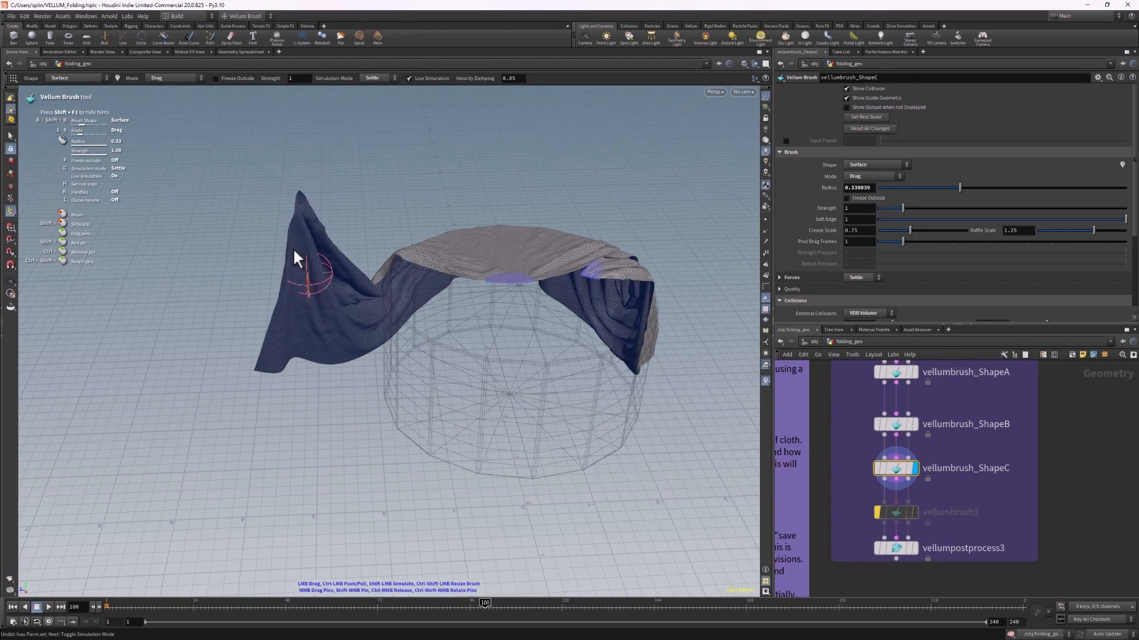
left_click_drag(295, 200, 396, 221)
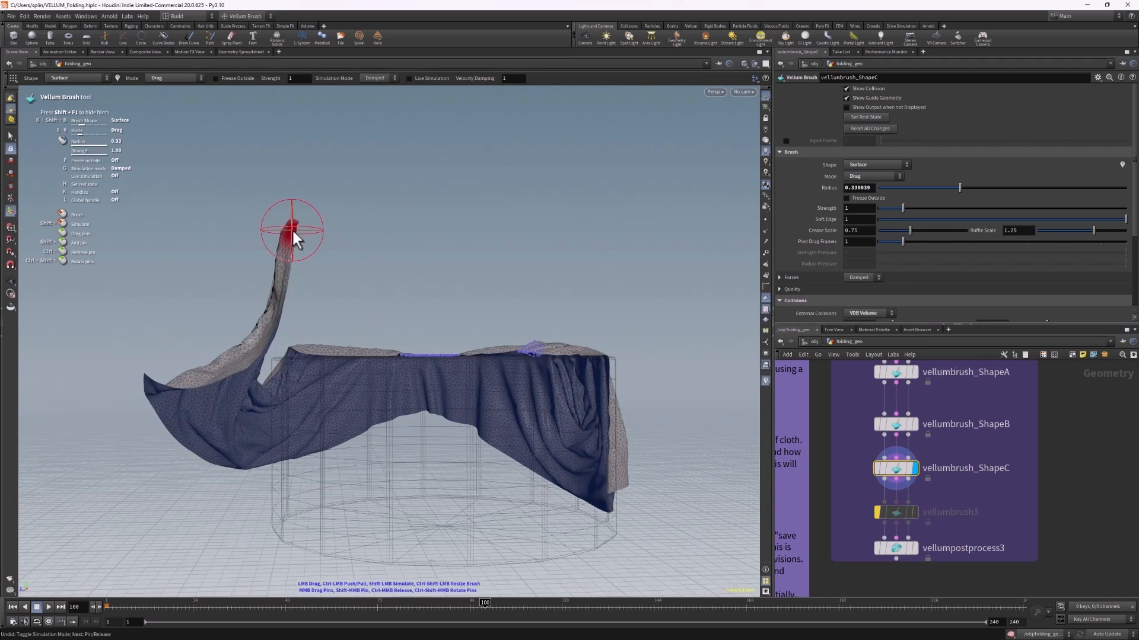
mouse_move(292, 229)
left_mouse_down()
mouse_move(377, 282)
mouse_move(401, 351)
left_mouse_up()
key("g")
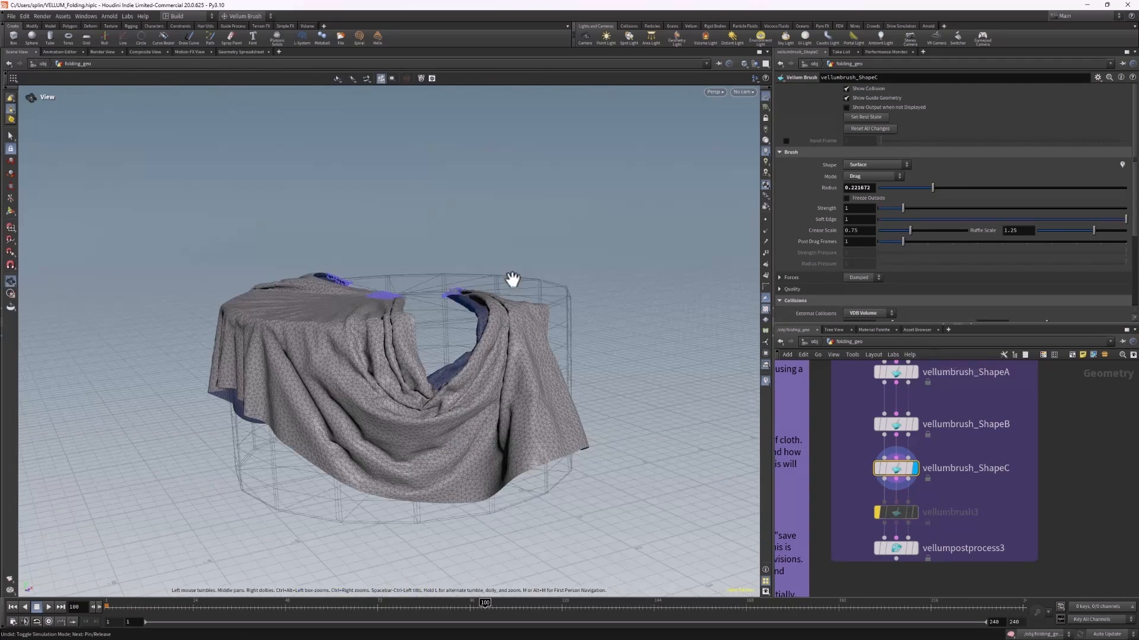
mouse_move(513, 279)
left_mouse_down()
mouse_move(580, 262)
mouse_move(475, 247)
left_mouse_up()
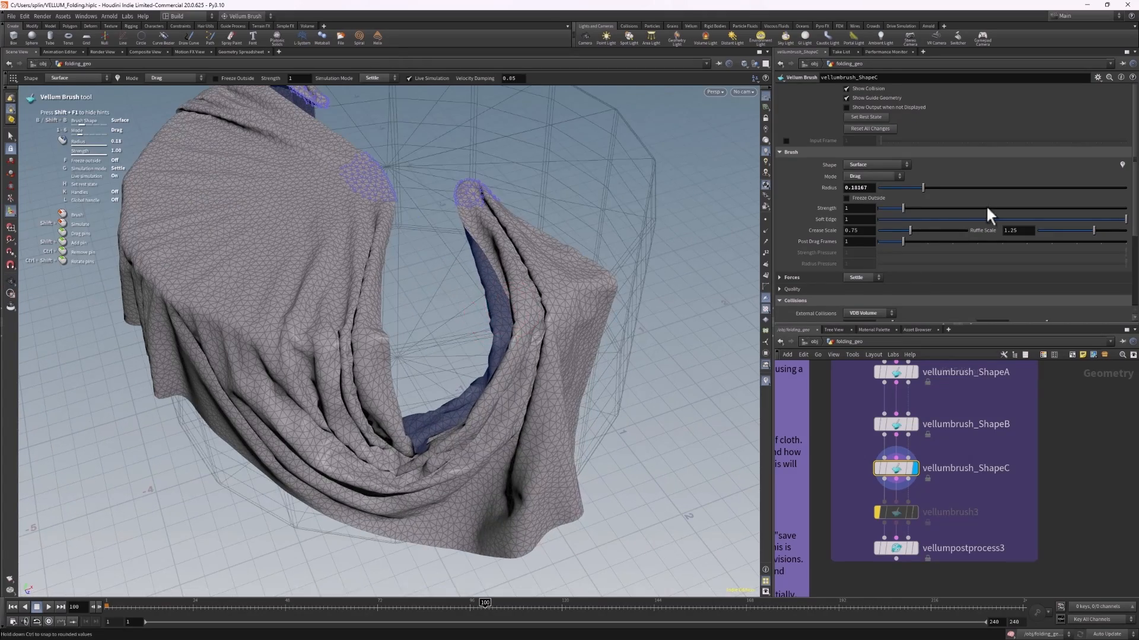
Set the brush strength to 4.45 and pull the inner edge of the folded corner across the gap.
left_click(988, 209)
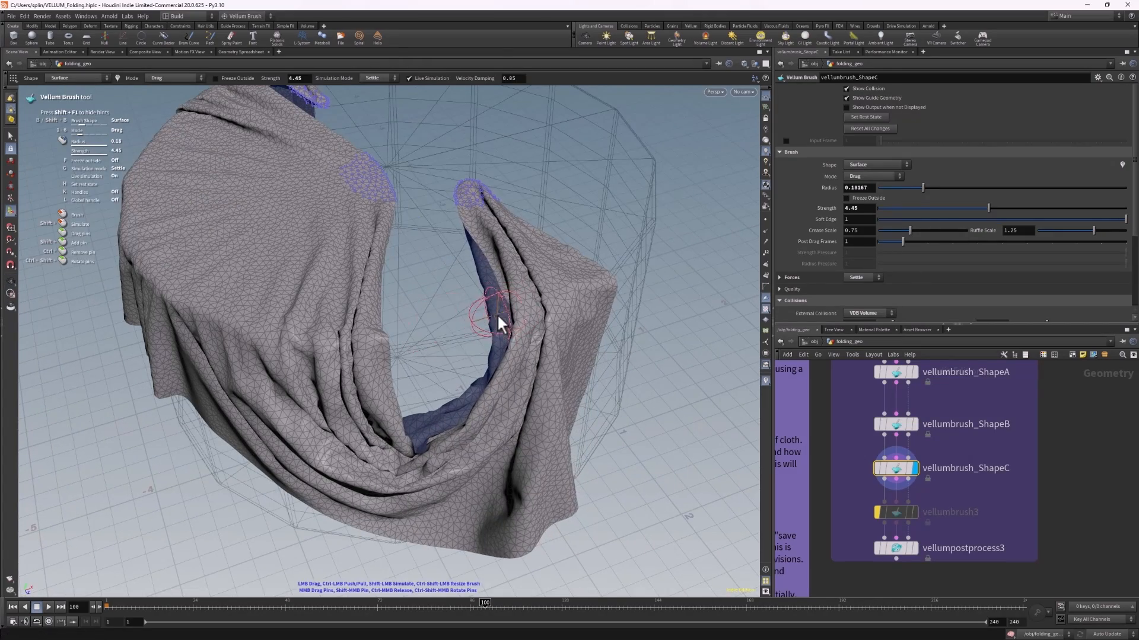
scroll(497, 315, "down", 2)
mouse_move(497, 316)
left_mouse_down()
mouse_move(452, 325)
mouse_move(442, 361)
left_mouse_up()
key("g")
Drag the folded corner's edges together over the gap with a brush radius of about 0.07.
scroll(460, 325, "down", 6)
mouse_move(442, 362)
left_mouse_down("alt")
mouse_move(287, 232)
mouse_move(415, 348)
mouse_move(386, 315)
mouse_move(486, 361)
left_mouse_up("alt")
scroll(415, 348, "down", 5)
middle_click_drag(486, 361, 541, 329, "alt")
scroll(407, 274, "up", 2)
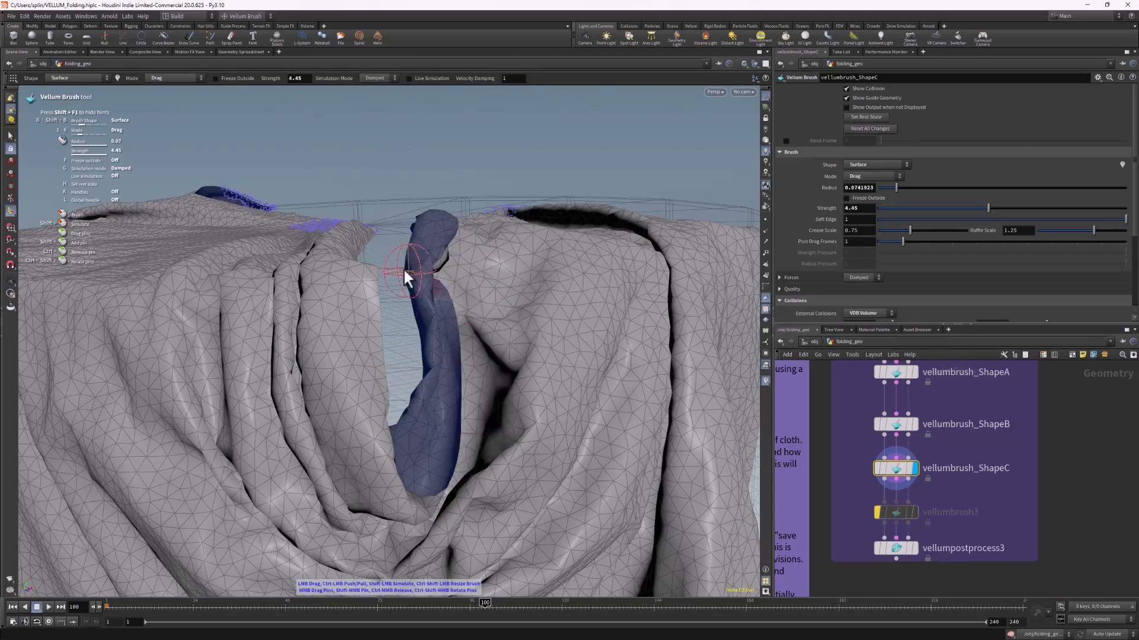
mouse_move(407, 274)
left_mouse_down()
mouse_move(336, 277)
mouse_move(536, 328)
mouse_move(465, 296)
left_mouse_up()
mouse_move(466, 297)
left_mouse_down("alt")
mouse_move(518, 271)
mouse_move(500, 356)
left_mouse_up("alt")
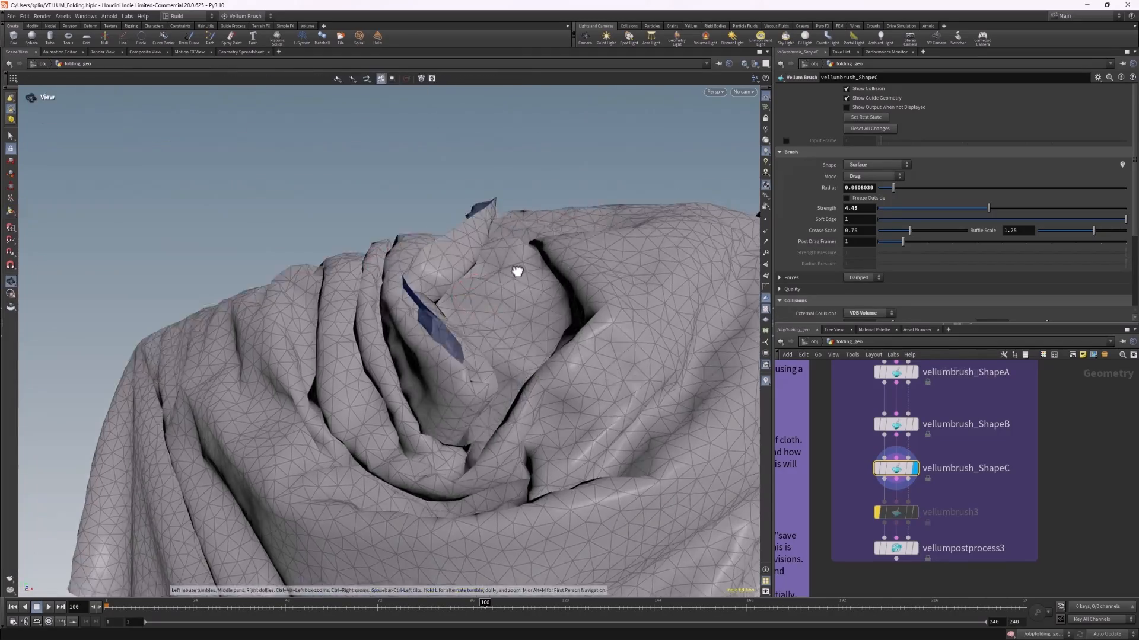
mouse_move(500, 261)
left_mouse_down()
mouse_move(277, 269)
mouse_move(646, 368)
mouse_move(534, 344)
left_mouse_up()
Tuck the remaining loose flap into the folds with a finer brush and let the cloth settle.
scroll(348, 339, "down", 8)
right_click_drag(345, 332, 457, 287, "alt")
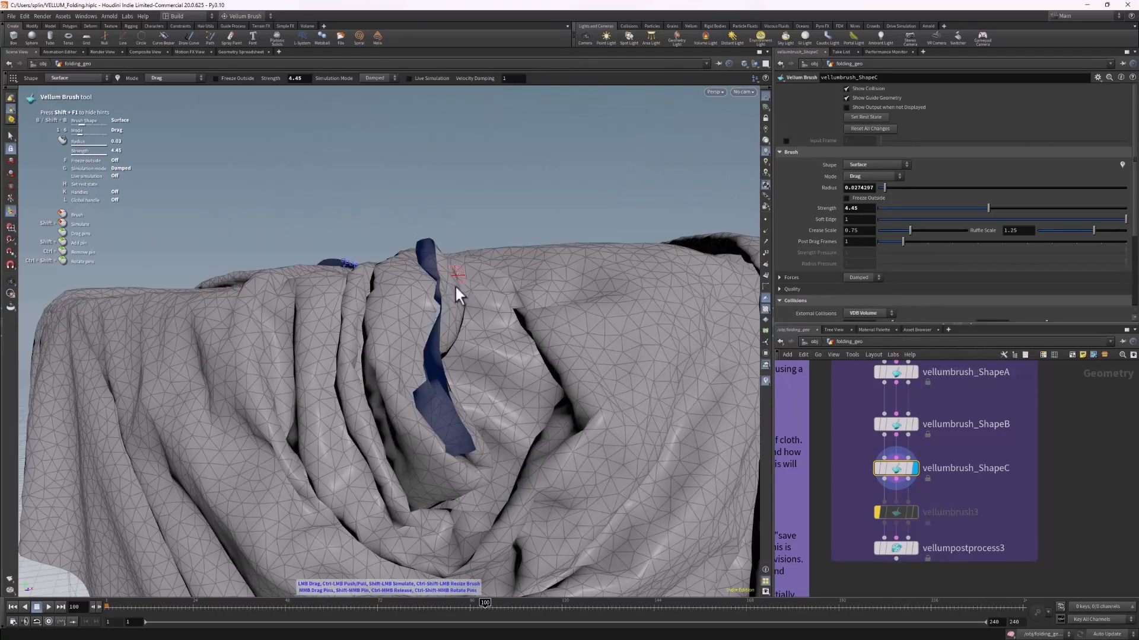
scroll(457, 288, "up", 11)
left_click_drag(457, 288, 463, 427)
mouse_move(462, 427)
left_mouse_down()
mouse_move(413, 436)
mouse_move(392, 379)
left_mouse_up()
key("g")
mouse_move(391, 379)
left_mouse_down("alt")
mouse_move(462, 270)
mouse_move(488, 294)
left_mouse_up("alt")
key("g")
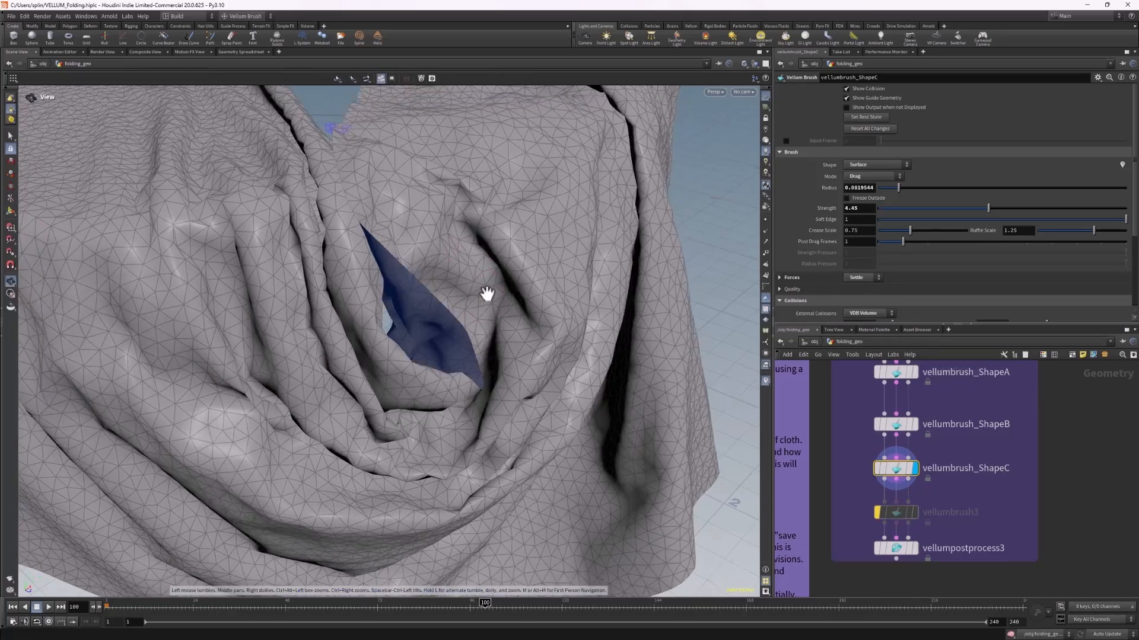
right_click_drag(488, 295, 442, 323, "alt")
left_click_drag(442, 323, 345, 458, "alt")
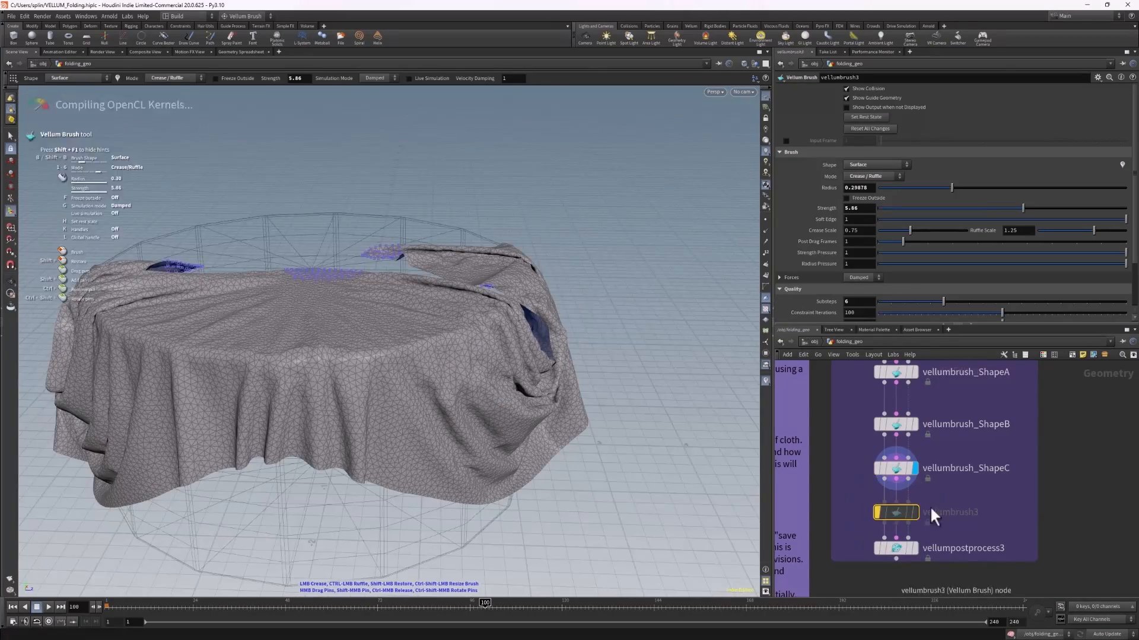
Rename vellumbrush3 to vellumbrushTweaks and display it.
key("Return")
left_click(914, 513)
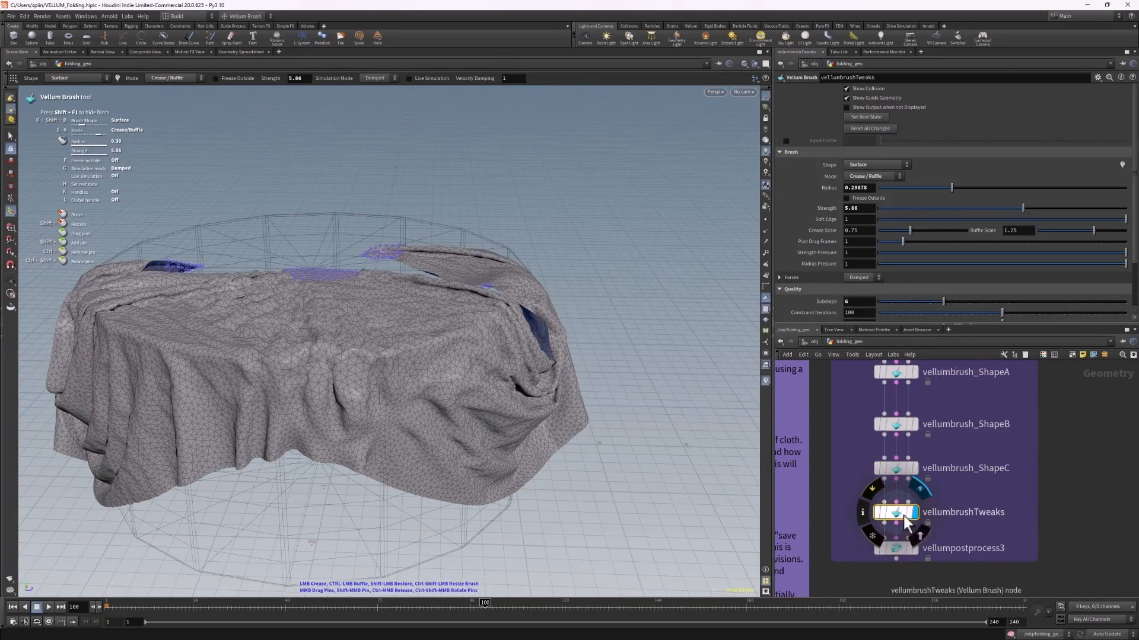
Set the vellumbrushTweaks brush to Drag mode with a radius of about 0.07 and external collisions to VDB Volume.
mouse_move(569, 297)
left_mouse_down("alt")
mouse_move(434, 355)
mouse_move(379, 279)
left_mouse_up("alt")
right_click_drag(379, 278, 415, 255, "alt")
scroll(321, 268, "down", 6)
key("2")
scroll(320, 268, "down", 10)
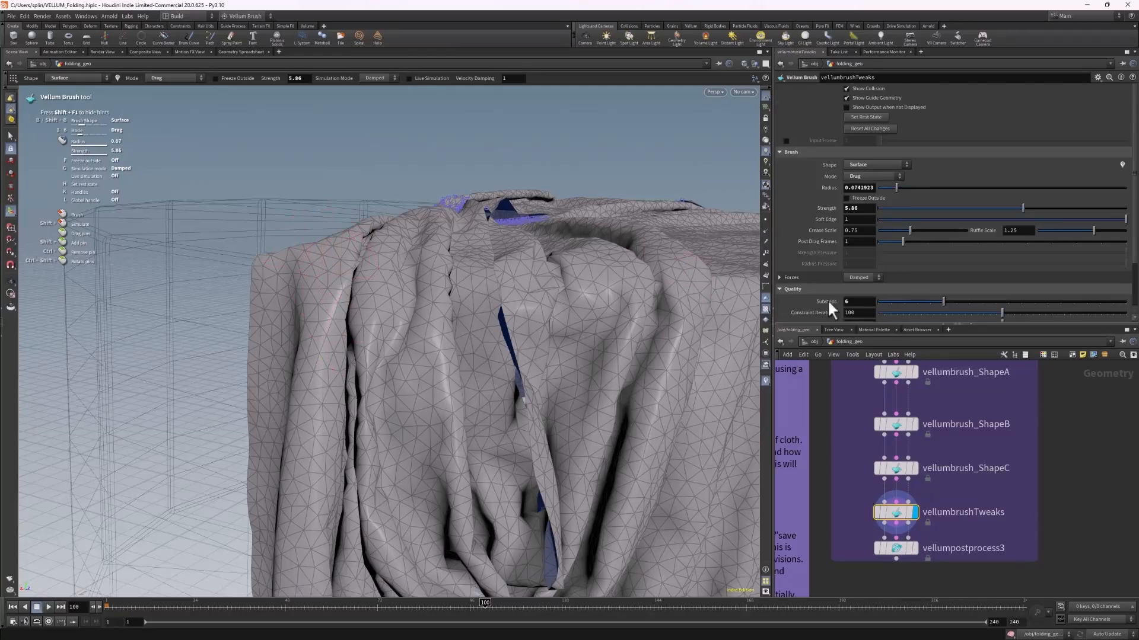
scroll(828, 306, "down", 3)
left_click(892, 295)
left_click(871, 305)
scroll(871, 306, "down", 4)
Adjust the folds at the cloth's corner with drag strokes on the tweaks node.
left_click_drag(453, 332, 439, 249, "alt")
mouse_move(337, 233)
left_mouse_down()
mouse_move(415, 204)
mouse_move(468, 165)
left_mouse_up()
mouse_move(415, 201)
left_mouse_down("alt")
mouse_move(237, 344)
mouse_move(229, 386)
left_mouse_up("alt")
right_click(229, 350)
key("Escape")
left_click_drag(448, 369, 354, 390, "alt")
key("g")
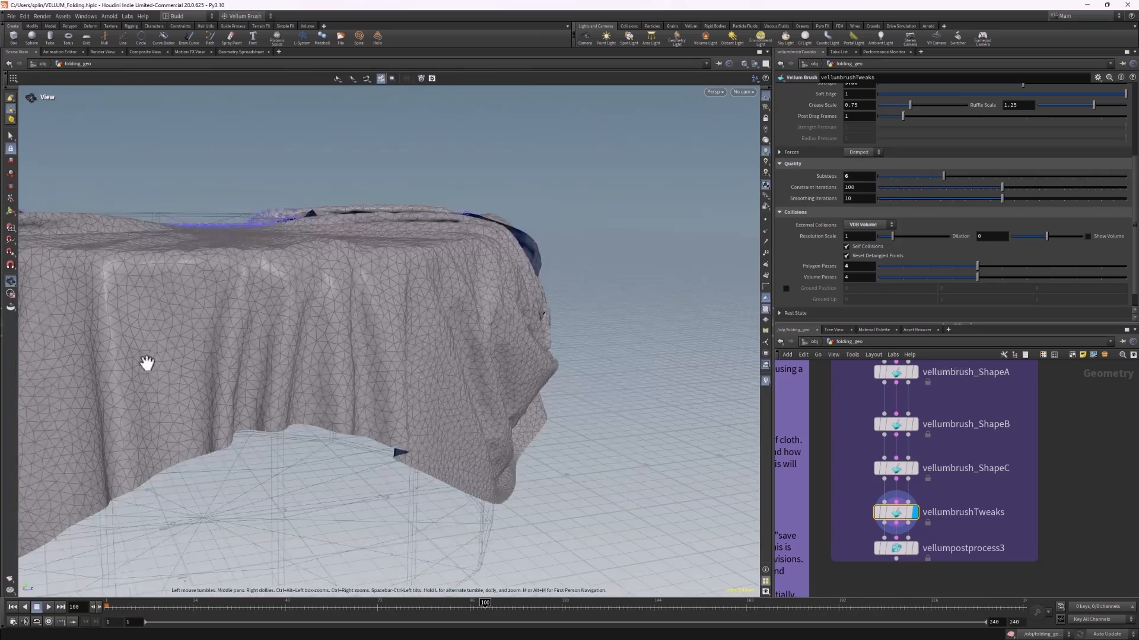
Brush the cloth over the cylinder's top in Brush mode with strength 4.2 and a radius of about 0.15.
scroll(986, 214, "up", 3)
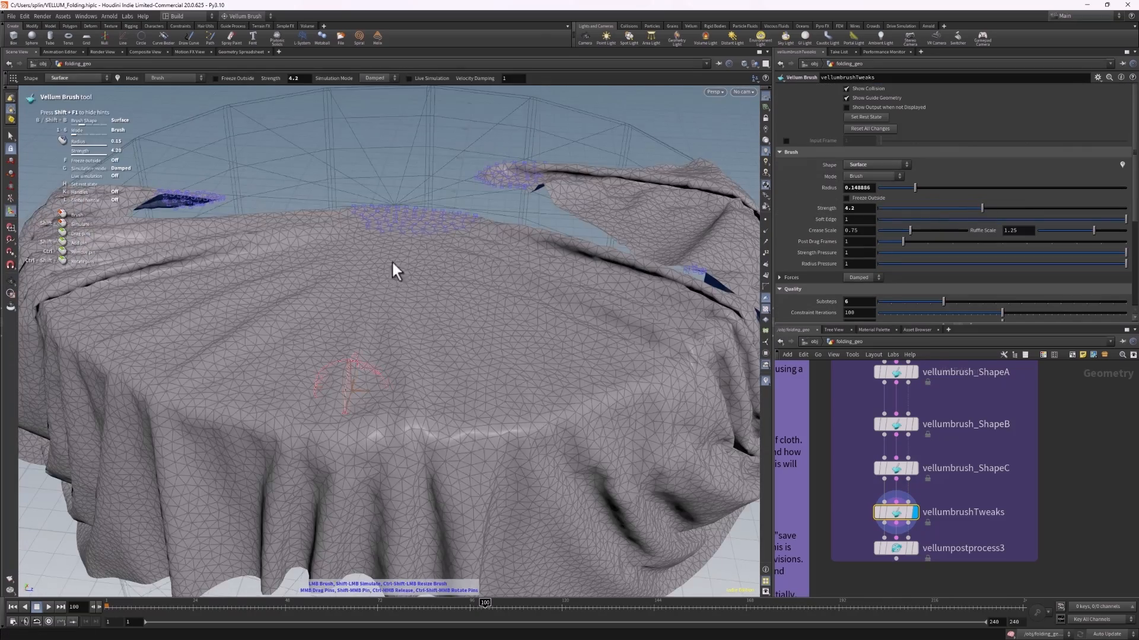
left_click_drag(382, 254, 252, 351, "alt")
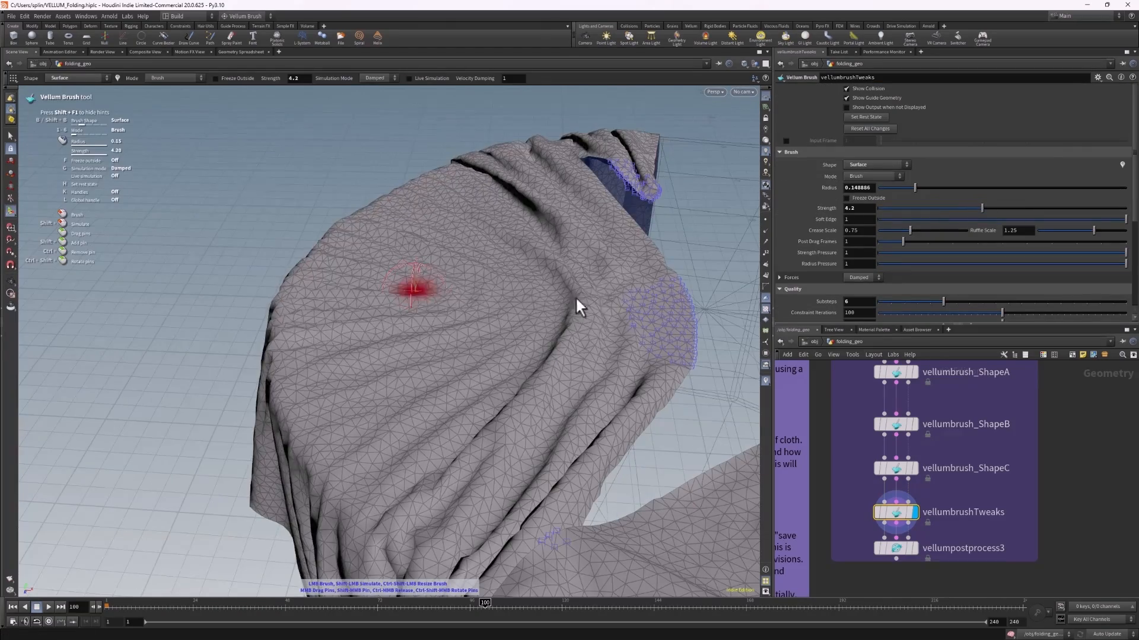
middle_click_drag(577, 305, 653, 285, "alt")
right_click(398, 283)
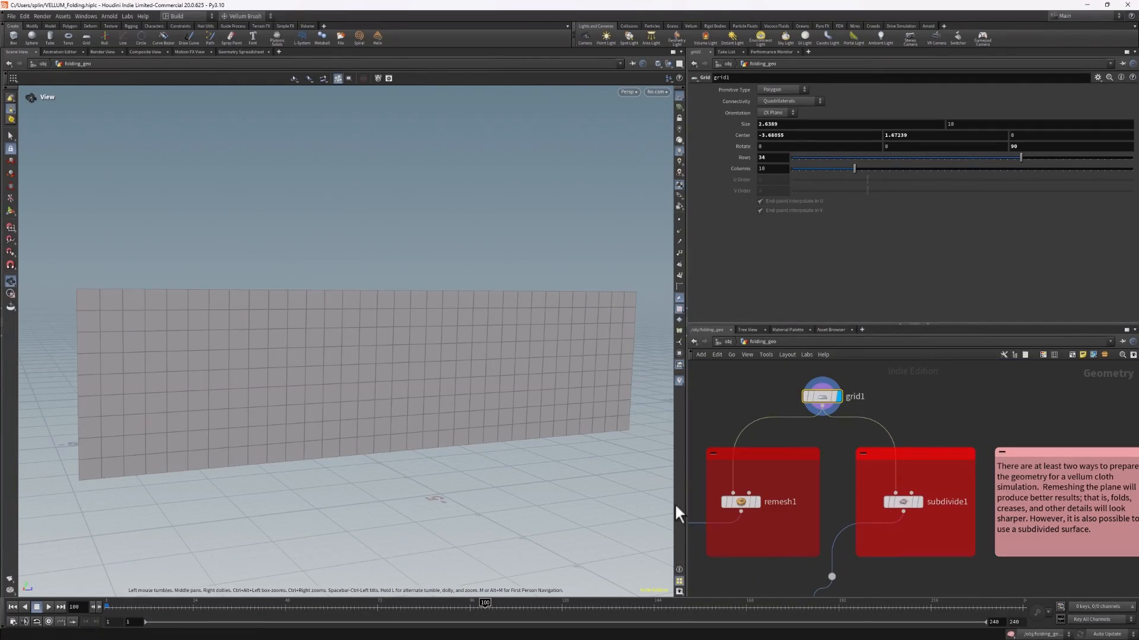
left_click_drag(351, 384, 371, 361)
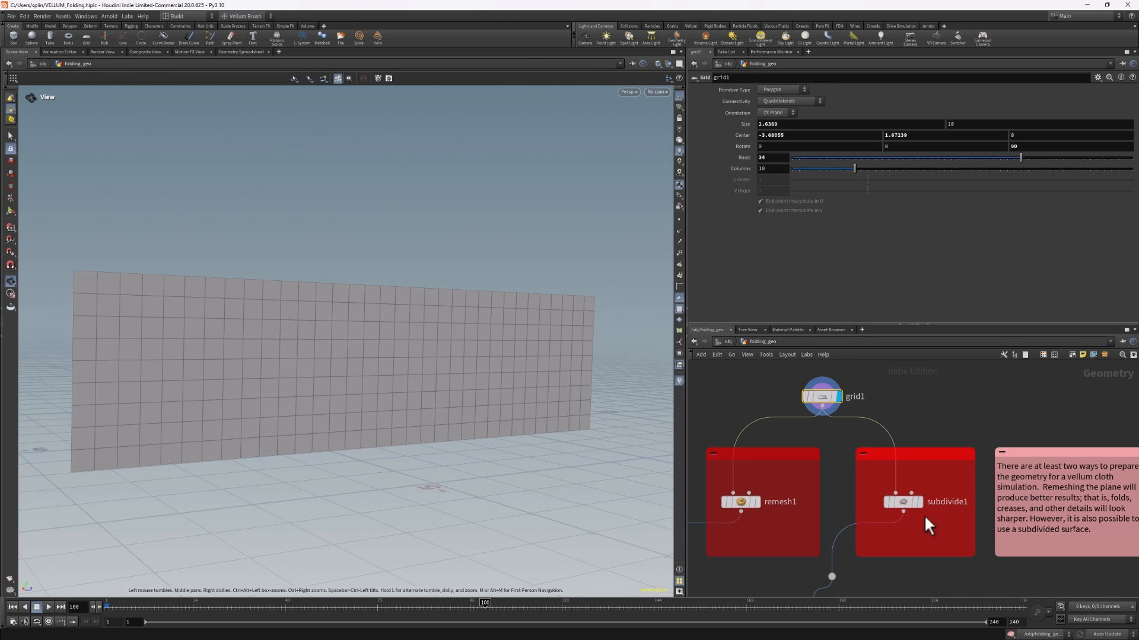
Display the remesh1 and subdivide1 versions of the grid in turn to compare their mesh structure.
left_click(738, 500)
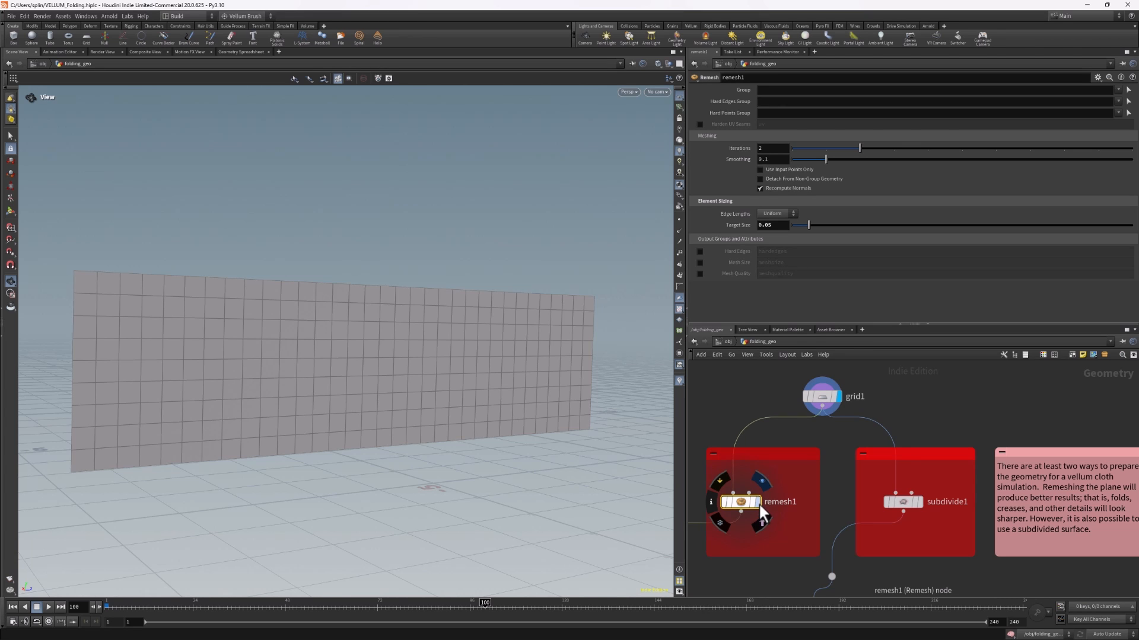
left_click(758, 502)
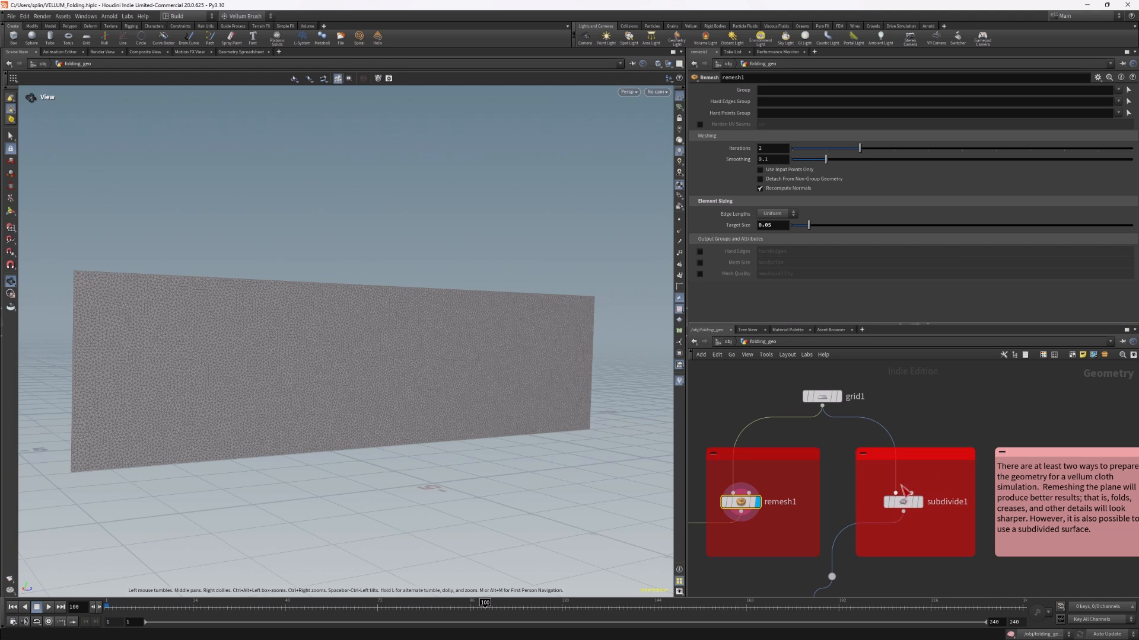
left_click(913, 508)
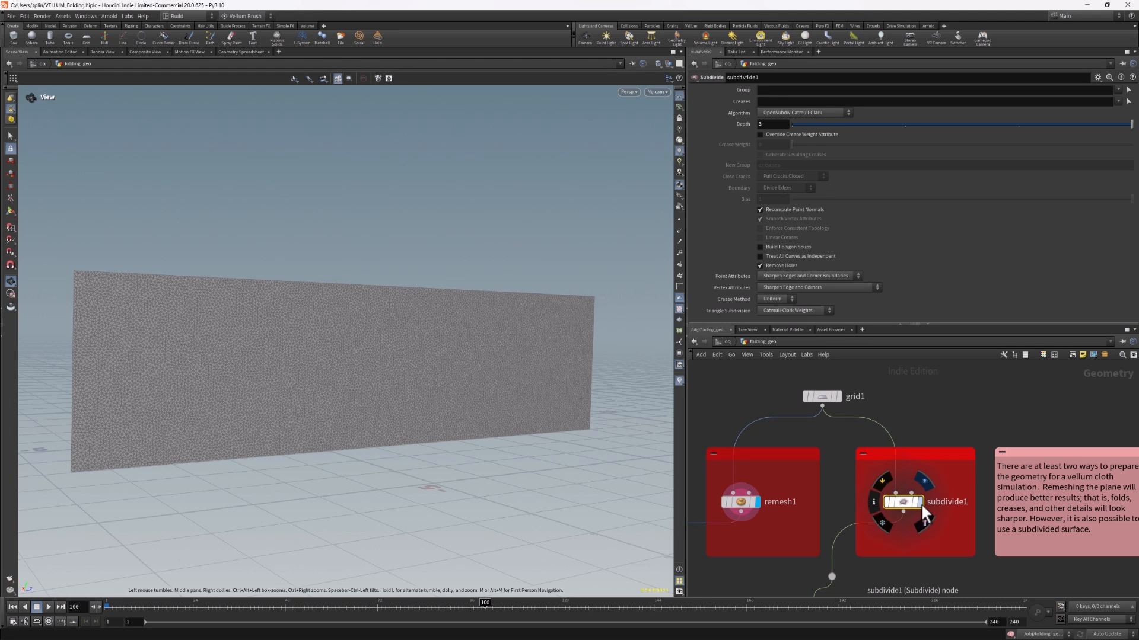
left_click(921, 502)
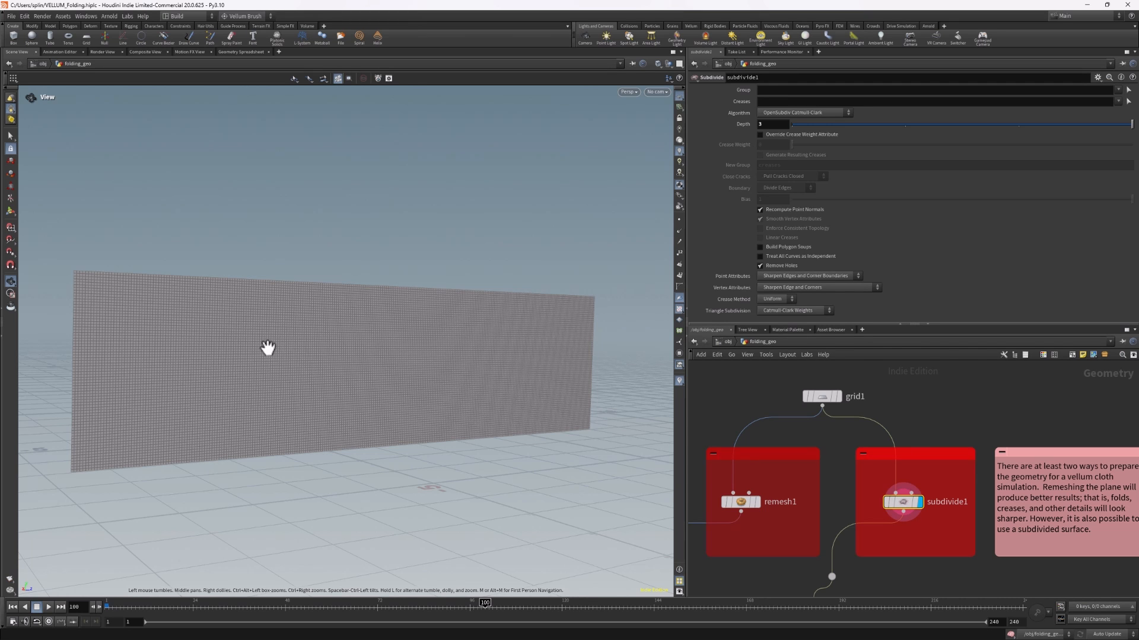
left_click_drag(268, 348, 258, 349)
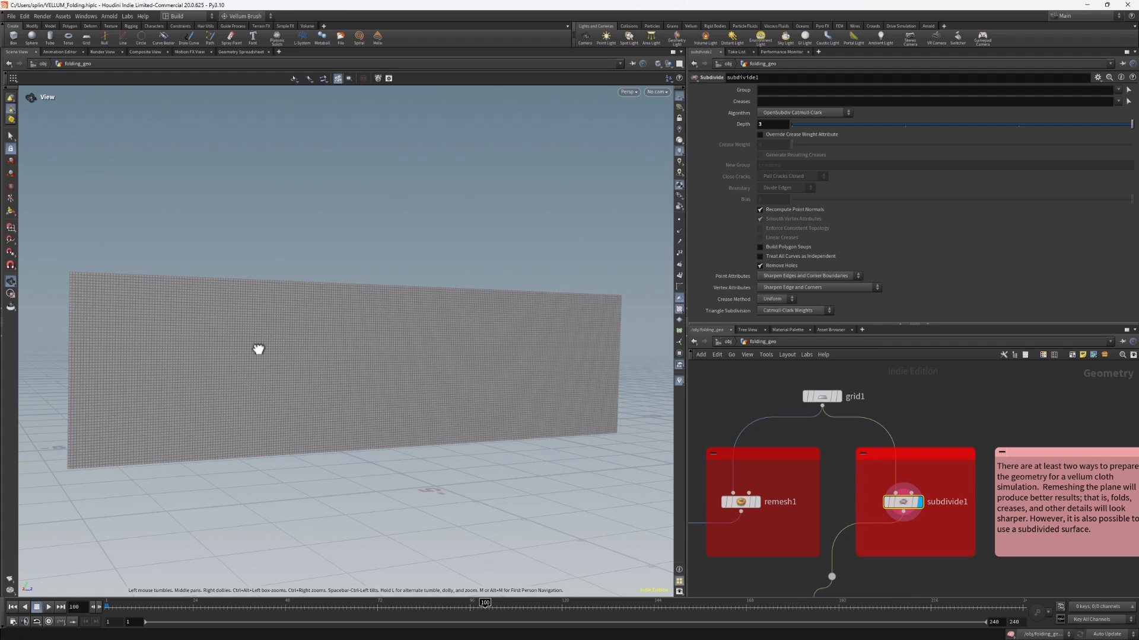
left_click_drag(271, 363, 213, 419)
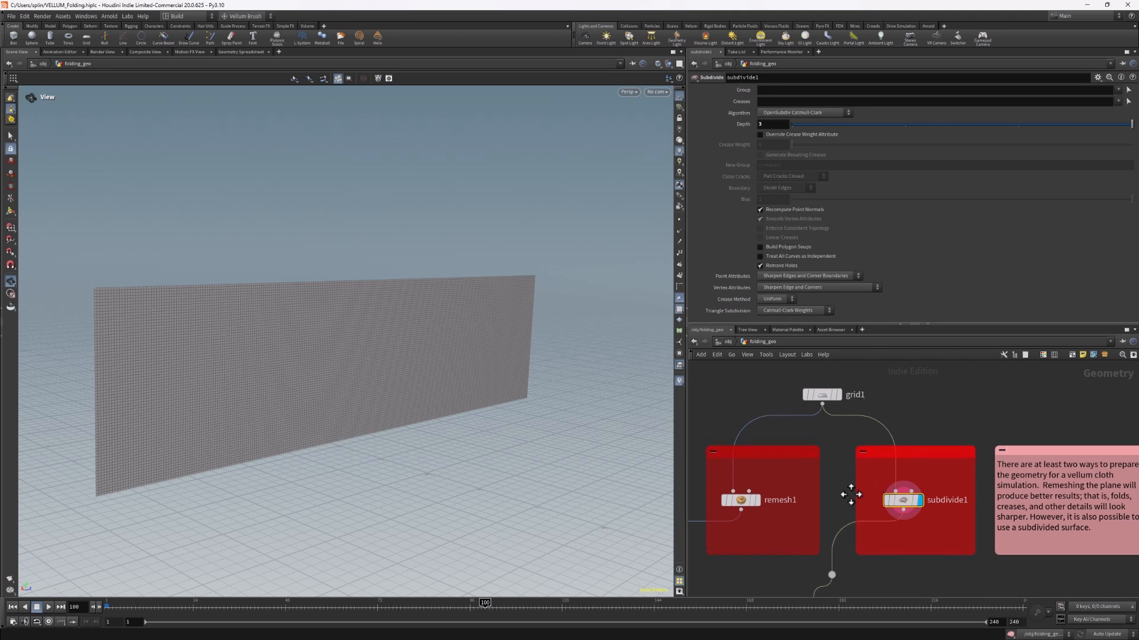
Return the display to the remesh1 version of the cloth grid.
middle_click_drag(847, 498, 868, 457)
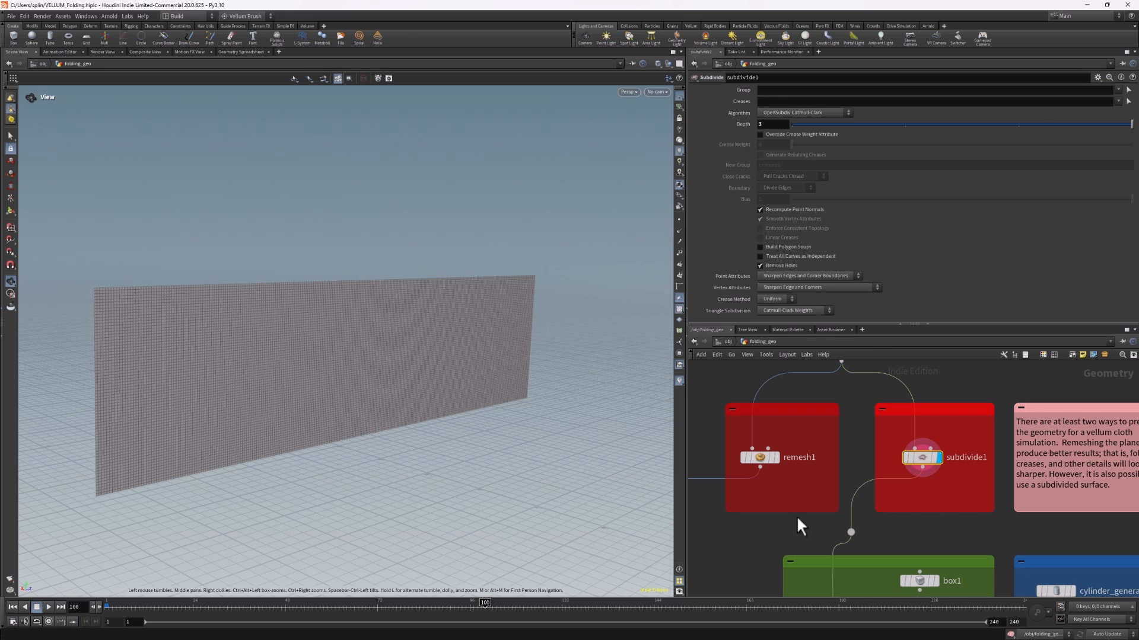
left_click(773, 457)
left_click(762, 459)
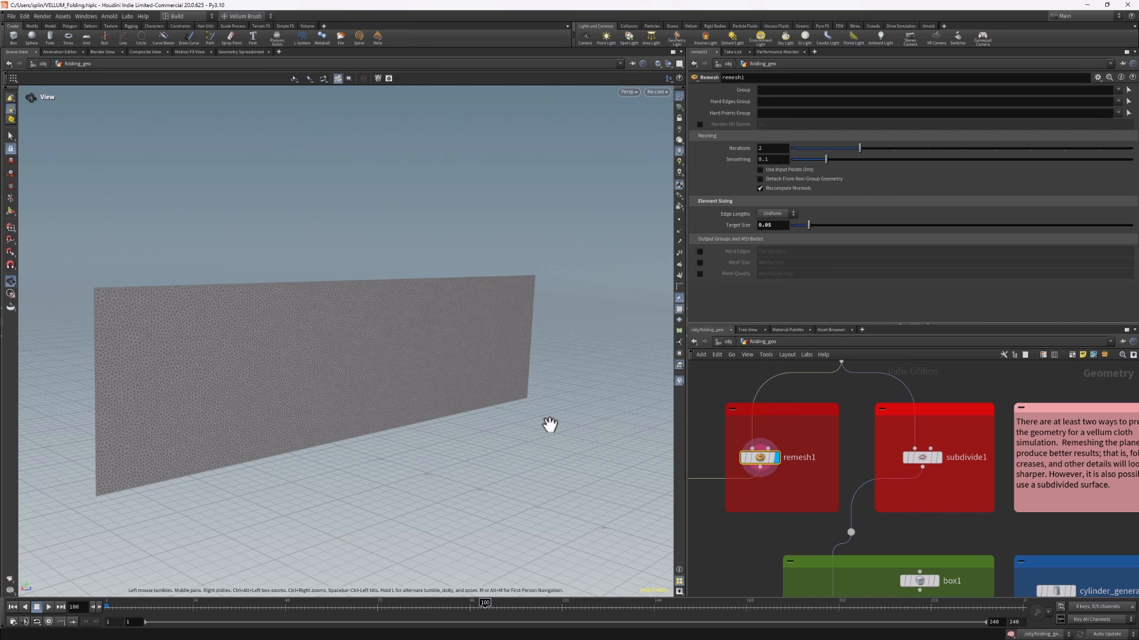
Display vdbfrompolygons1 and inspect the VDB collision cylinder from above.
middle_click_drag(1096, 521, 880, 399)
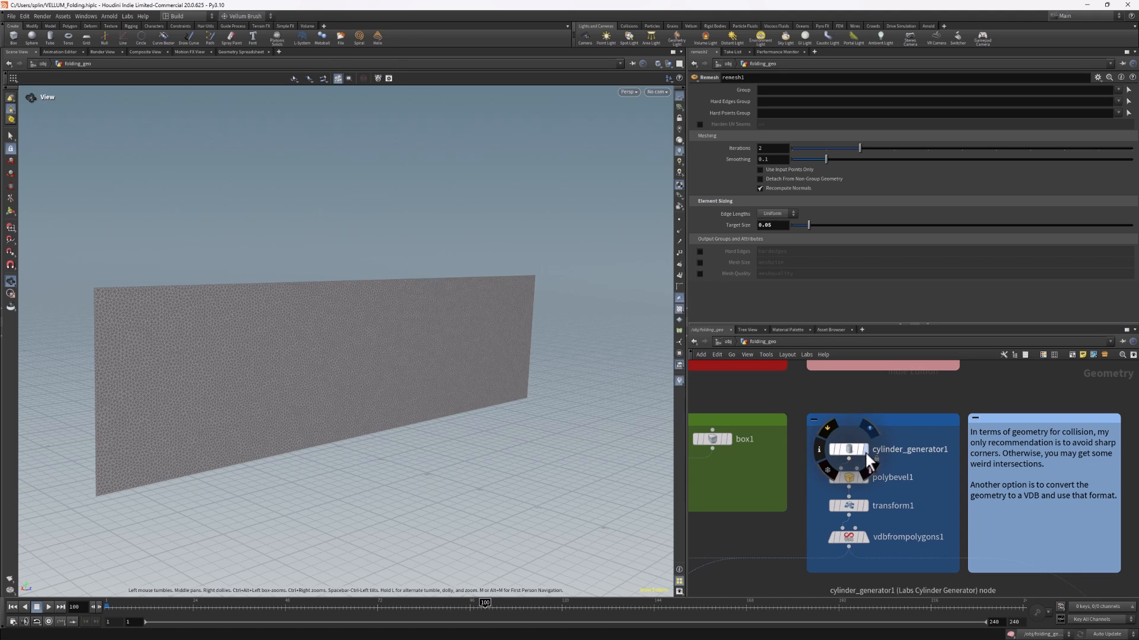
left_click(863, 541)
left_click(852, 536)
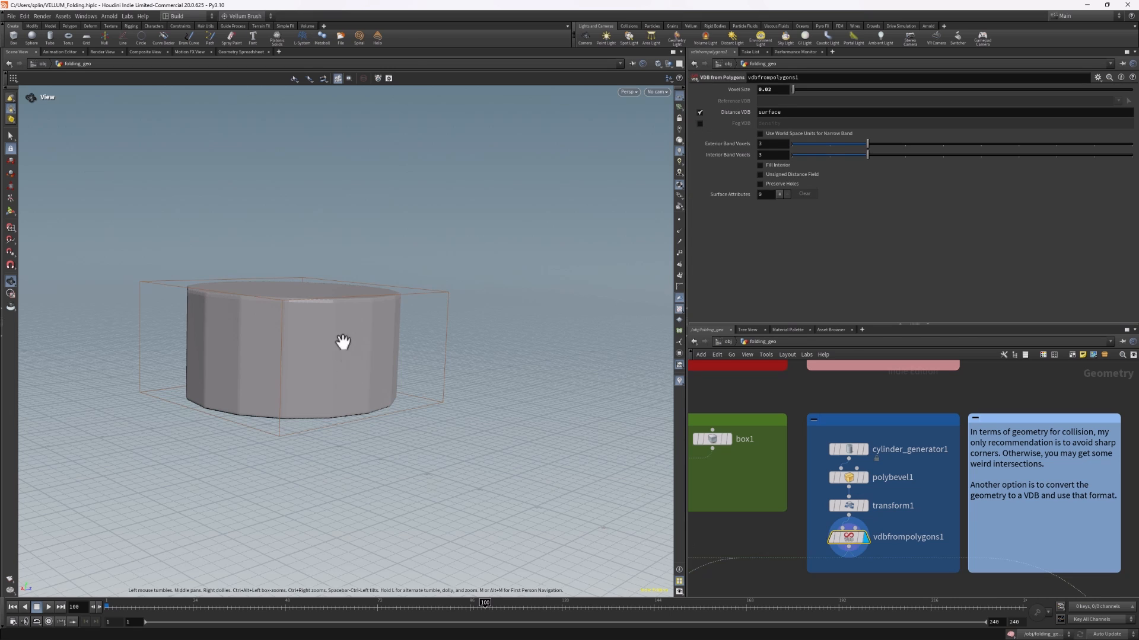
left_click_drag(340, 343, 363, 399)
left_click_drag(294, 338, 279, 357)
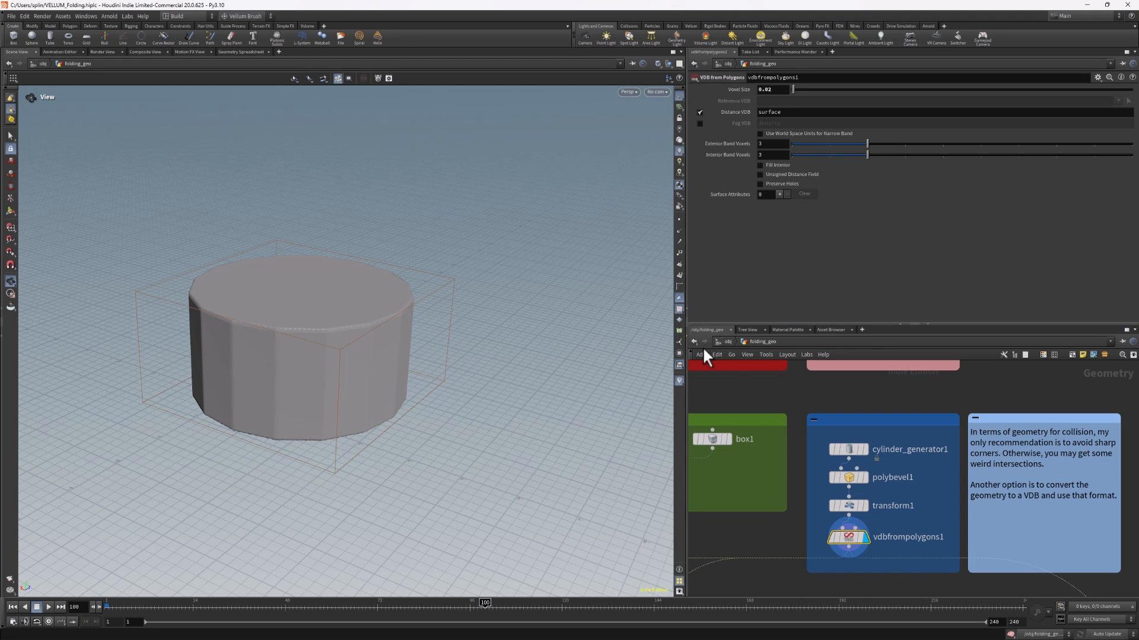
Display cylinder_generator1 and transform1 in turn to examine how the collision cylinder is built.
left_click(866, 449)
left_click(849, 451)
mouse_move(855, 537)
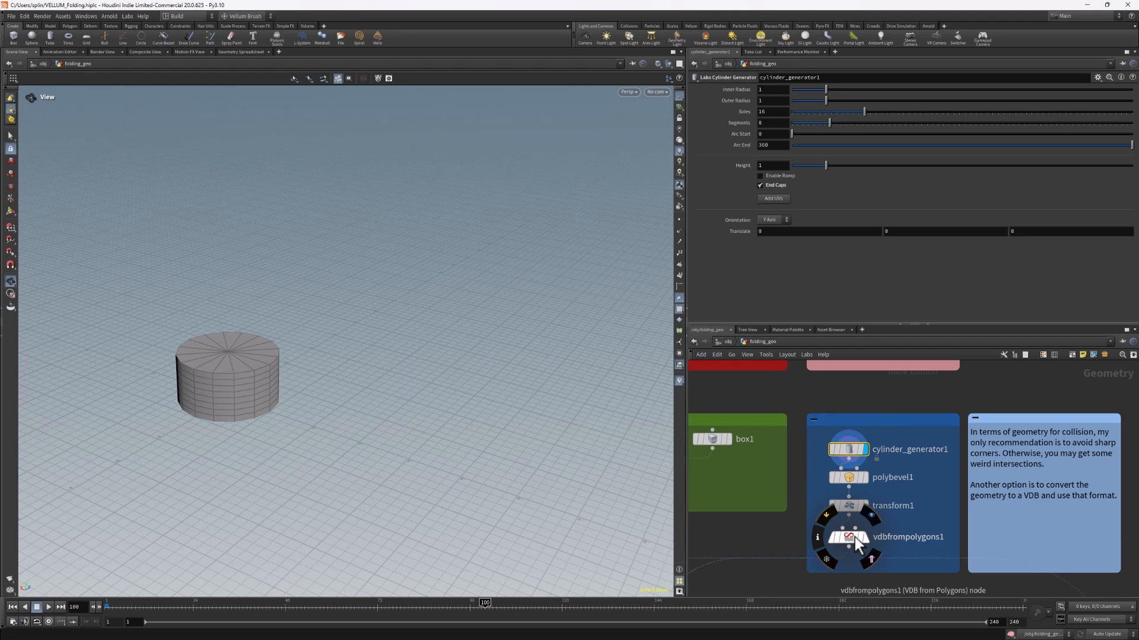
mouse_move(874, 517)
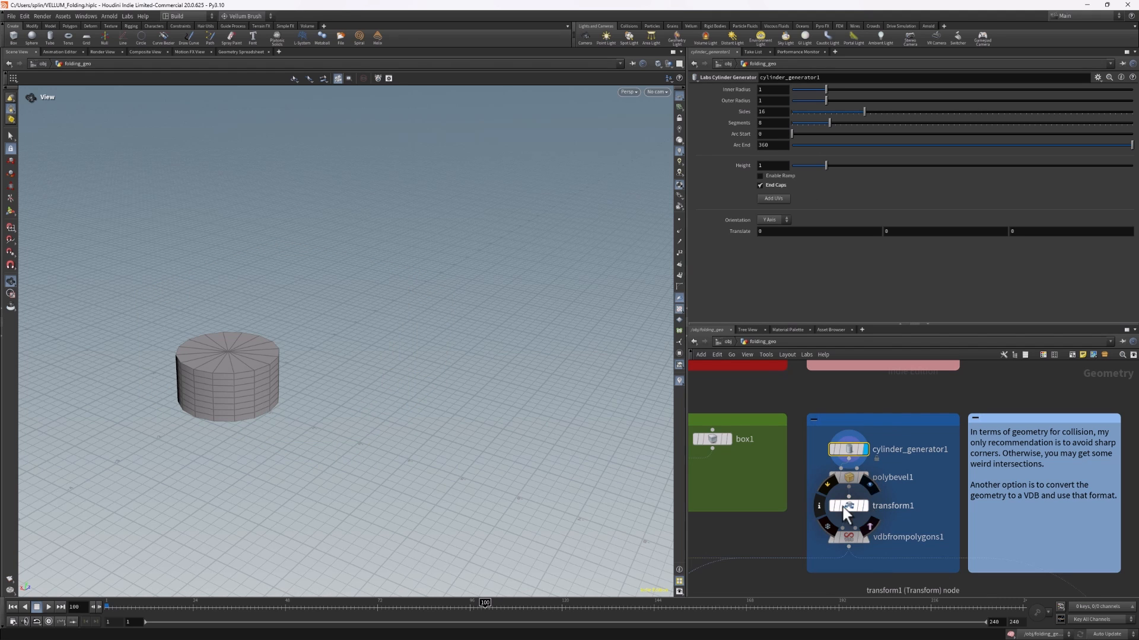
left_click(866, 505)
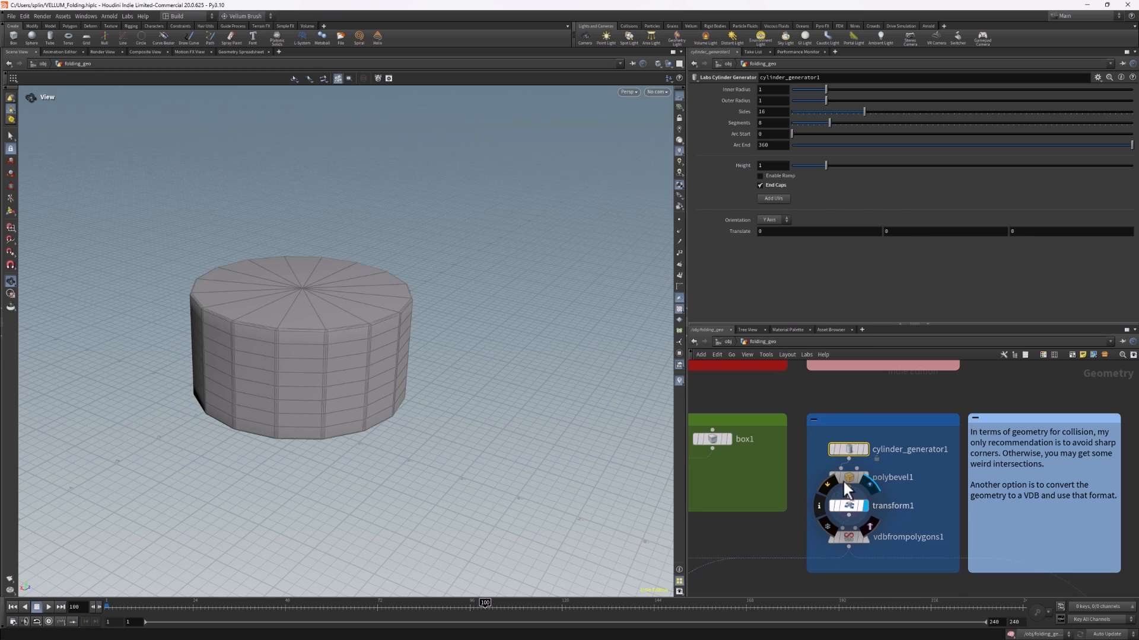
Bypass polybevel1 and re-enable it to compare the cylinder's sharp and bevelled edges.
left_click(845, 477)
left_click(832, 475)
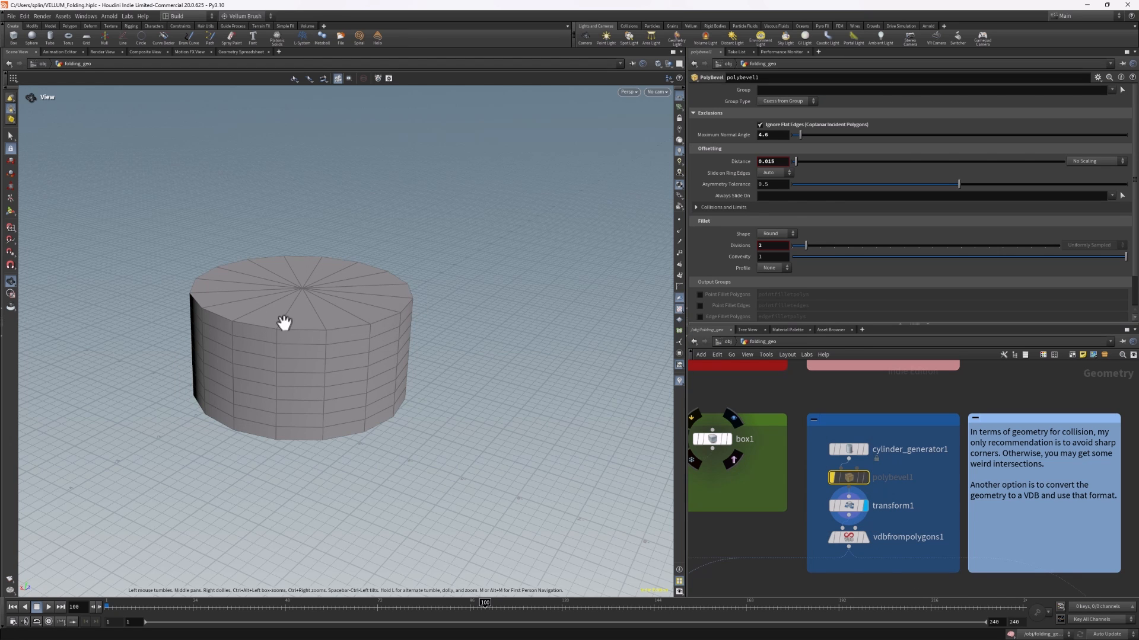
scroll(289, 328, "up", 3)
scroll(294, 324, "up", 2)
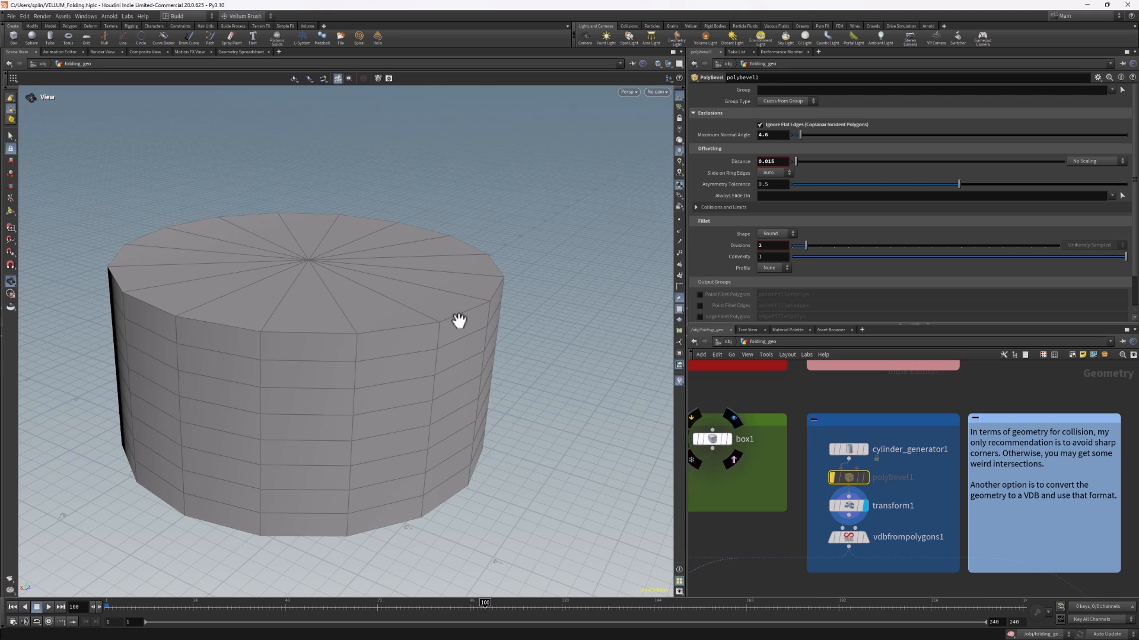
mouse_move(857, 477)
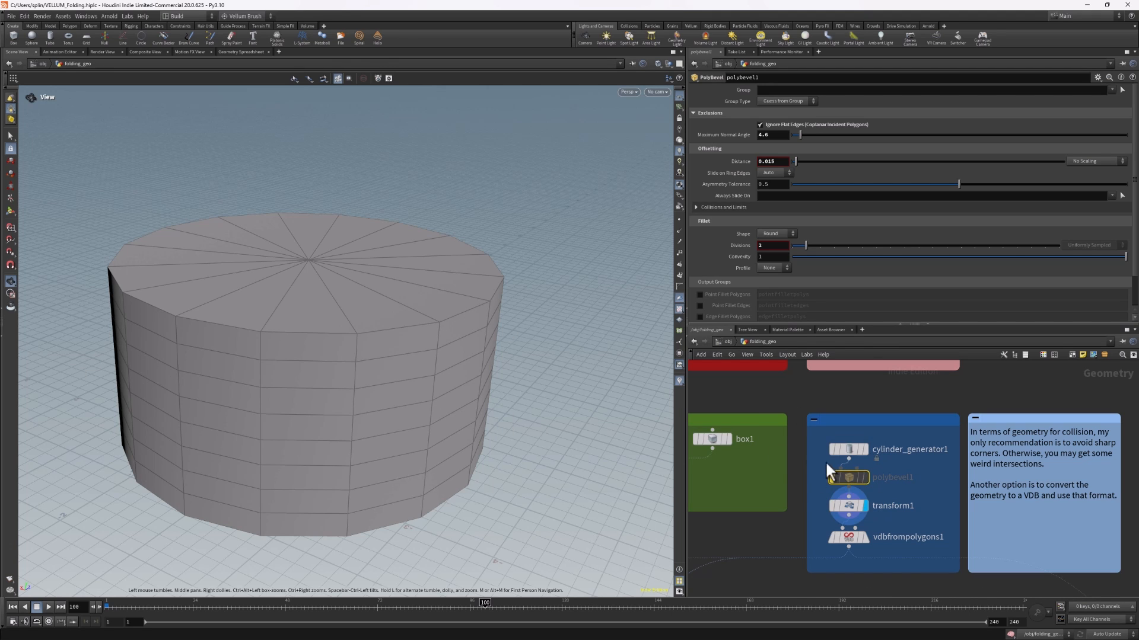
left_click(833, 460)
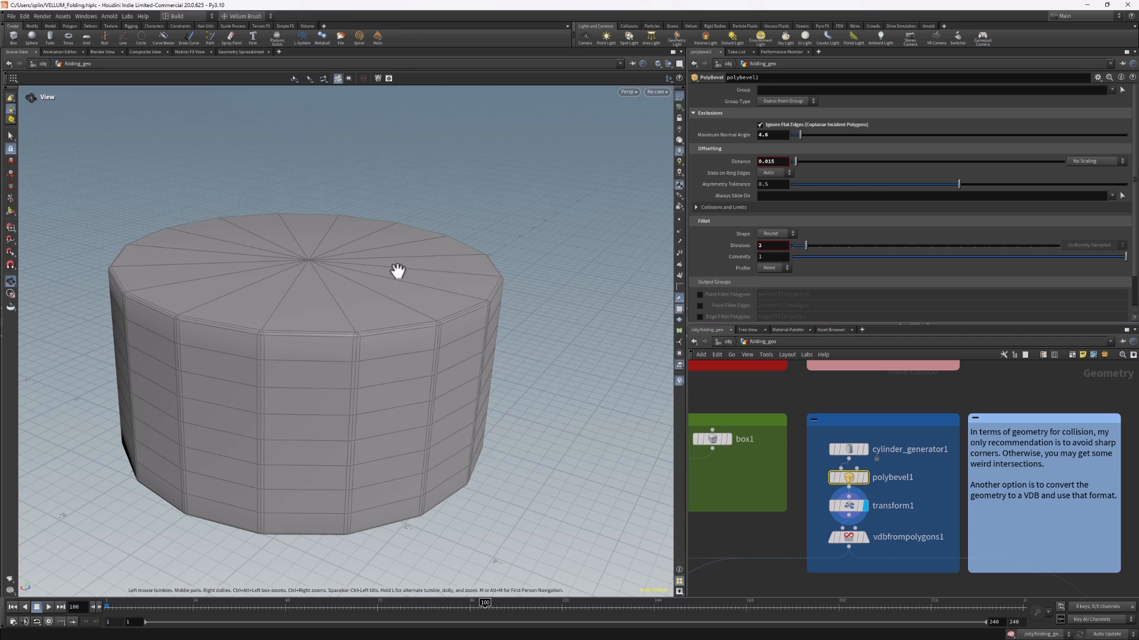
left_click_drag(396, 264, 496, 312)
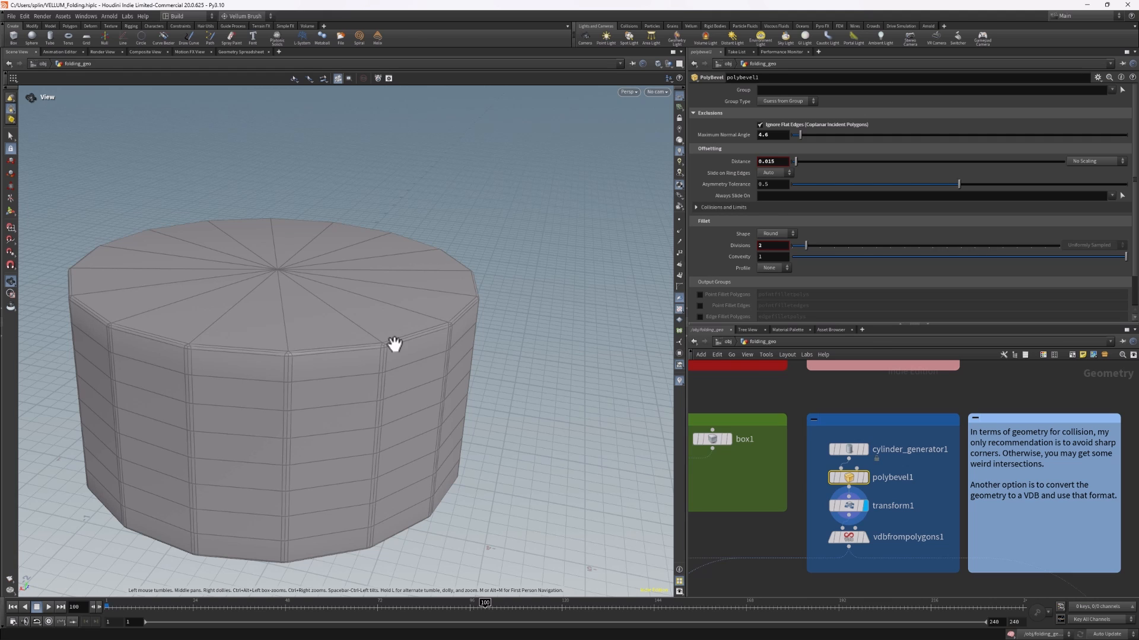
Display group1 and examine the pin group points that the bounding box selects along the cloth's upper edge.
middle_click_drag(768, 392, 938, 387)
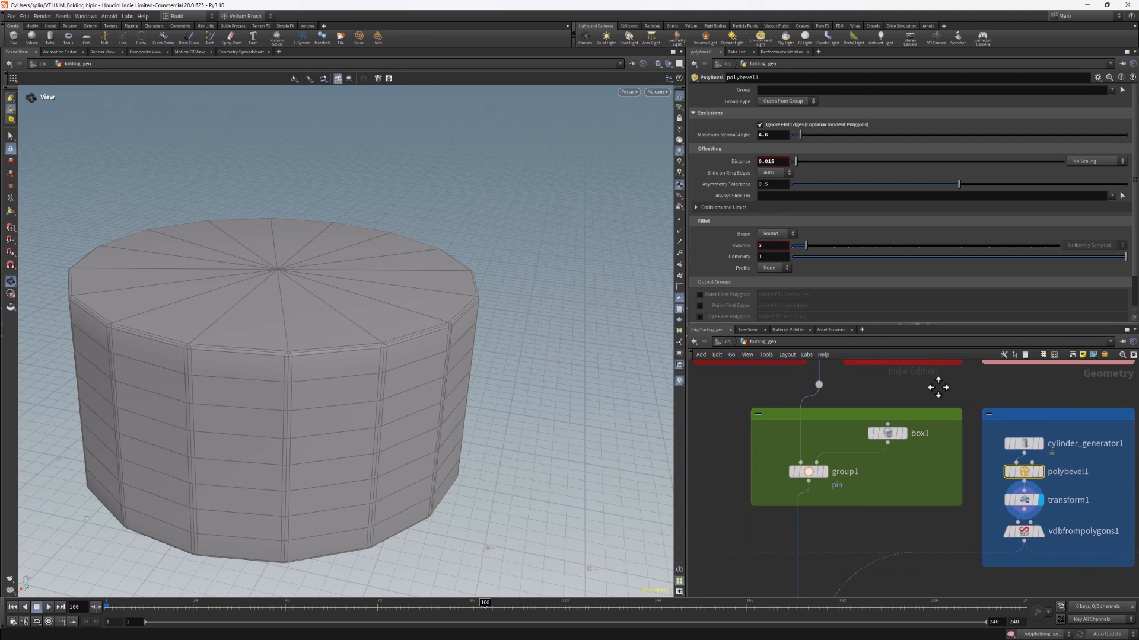
mouse_move(881, 439)
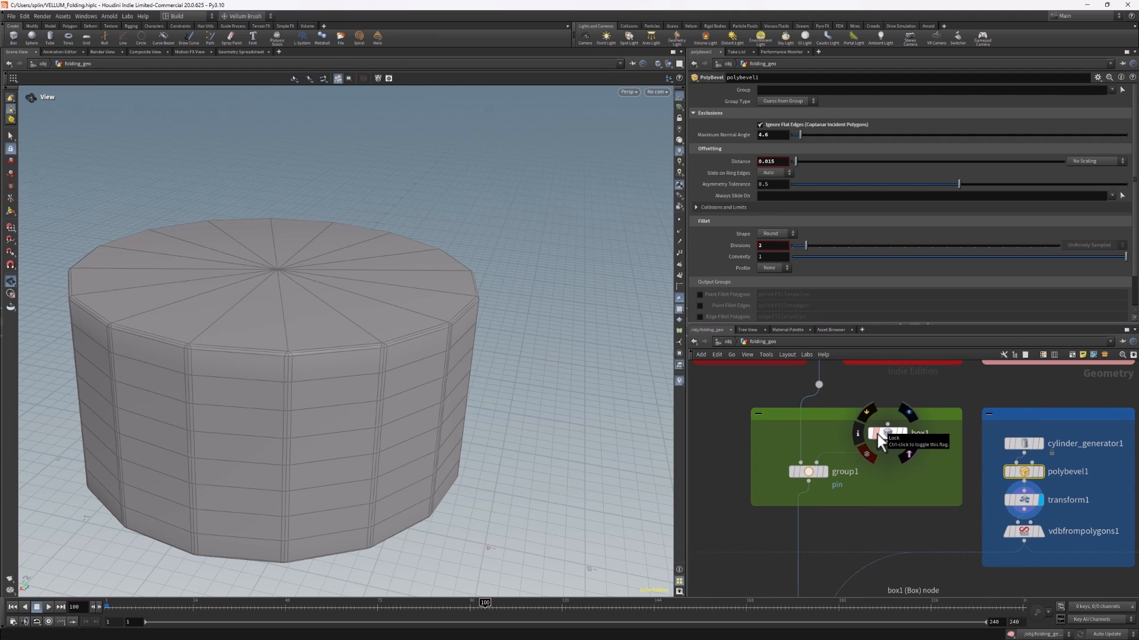
left_click(809, 473)
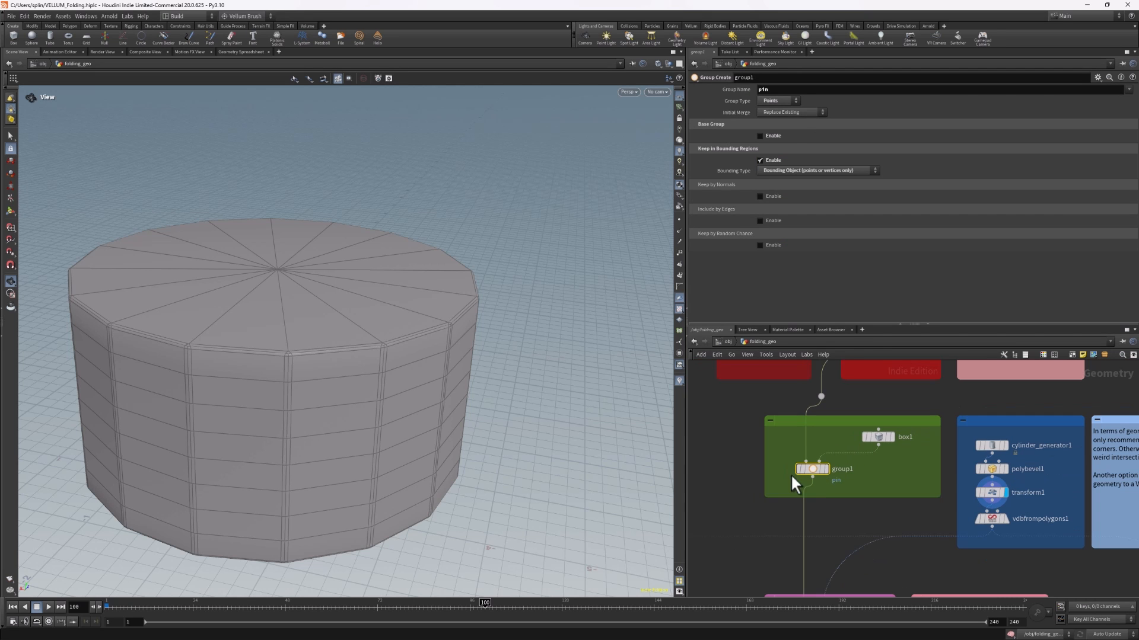
scroll(819, 473, "down", 1)
left_click(825, 469)
left_click_drag(424, 384, 385, 343)
scroll(385, 353, "down", 2)
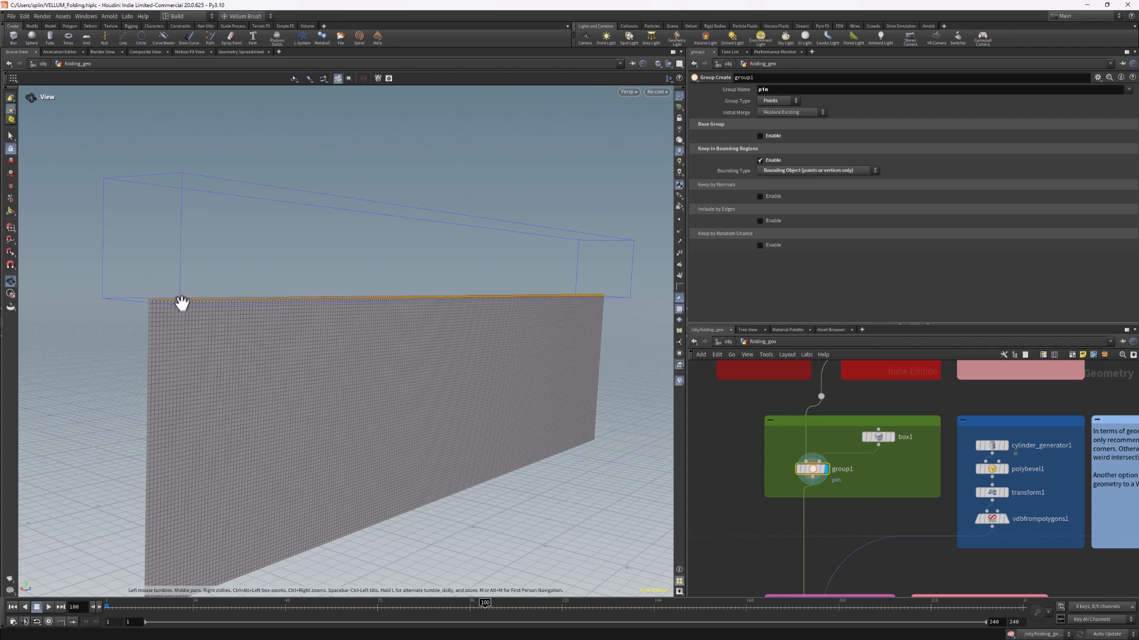
left_click_drag(496, 313, 476, 302)
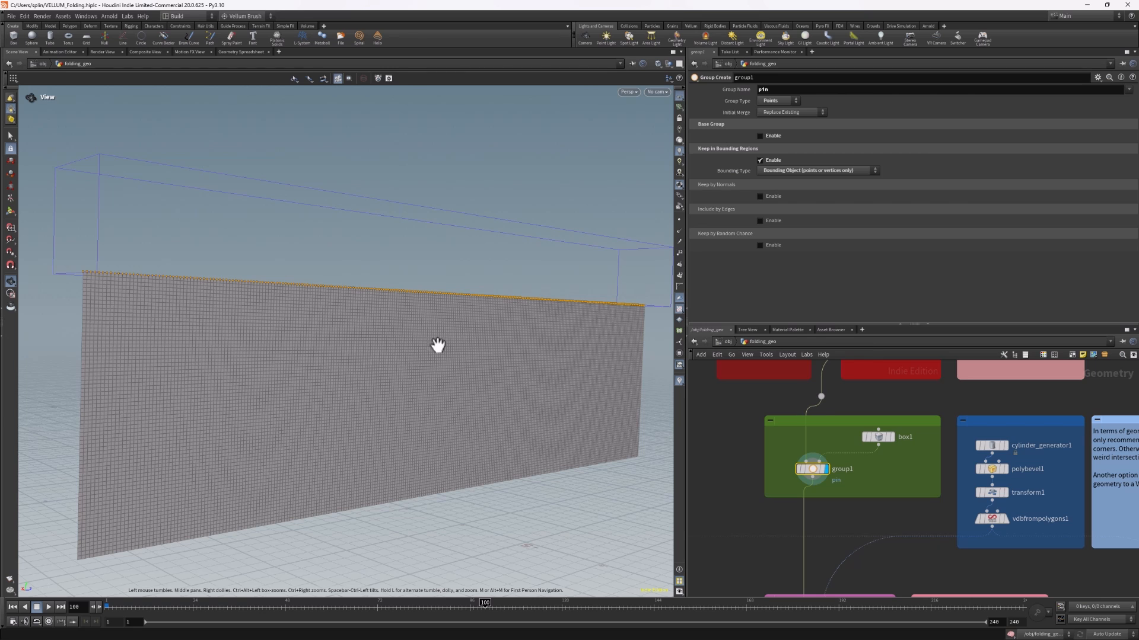
Select vellumcloth1, display it and review its density, thickness, drag and pin settings.
middle_click_drag(808, 521, 828, 374)
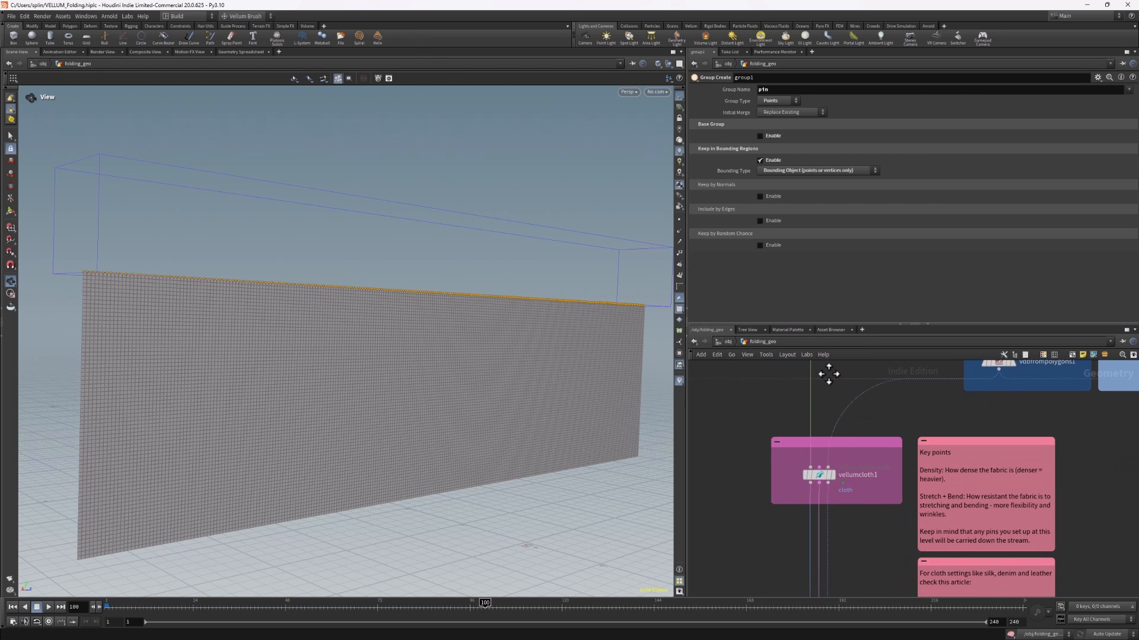
scroll(850, 464, "up", 3)
scroll(849, 465, "up", 1)
left_click(806, 482)
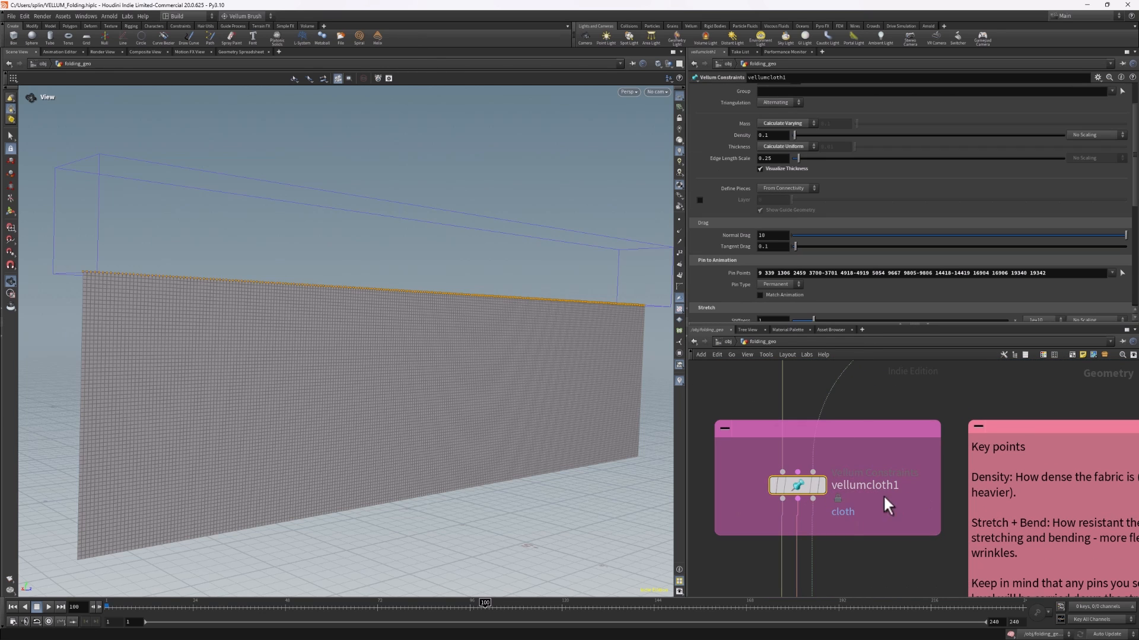
scroll(726, 276, "down", 2)
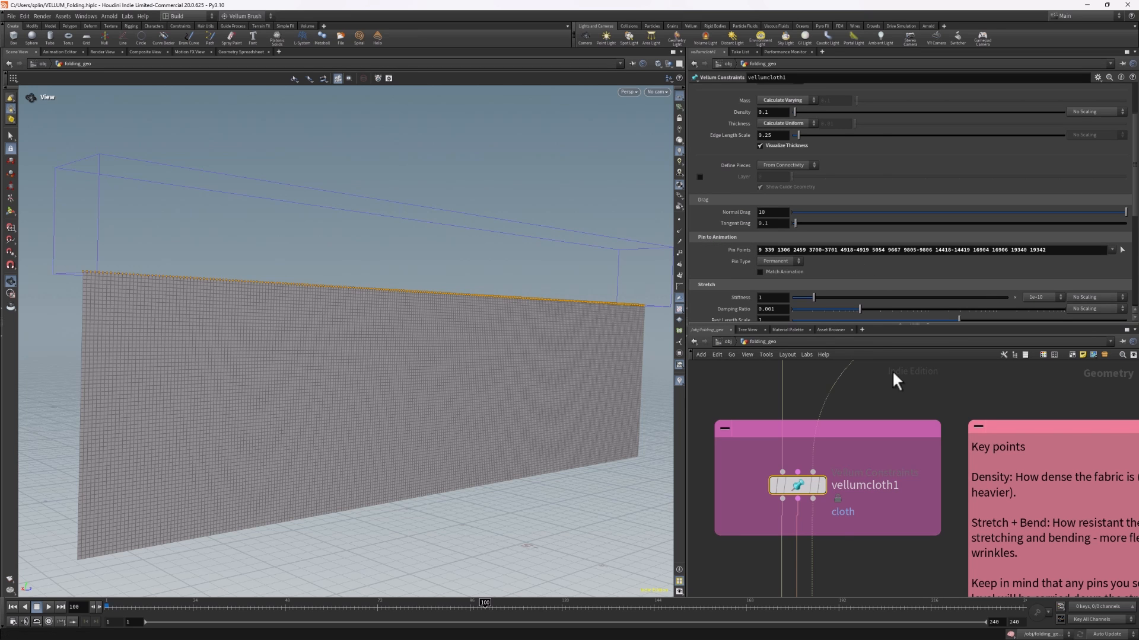
mouse_move(821, 491)
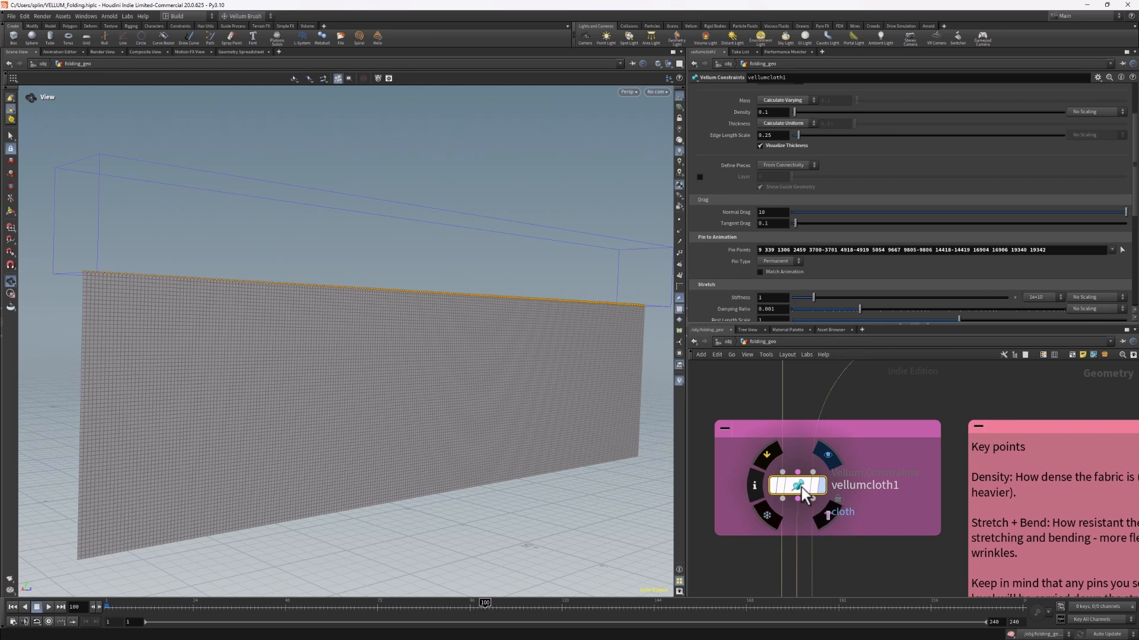
Activate the Pin Points selection of vellumcloth1 and inspect the pinned points at the cloth's upper corners.
left_click(1122, 249)
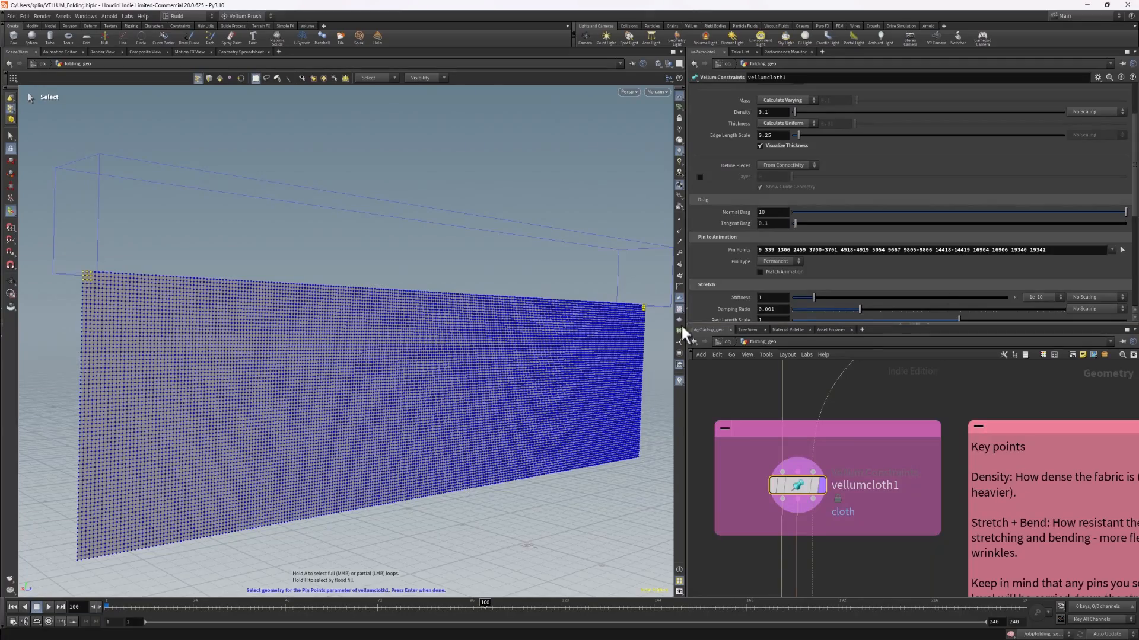
left_click_drag(153, 295, 483, 262, "alt")
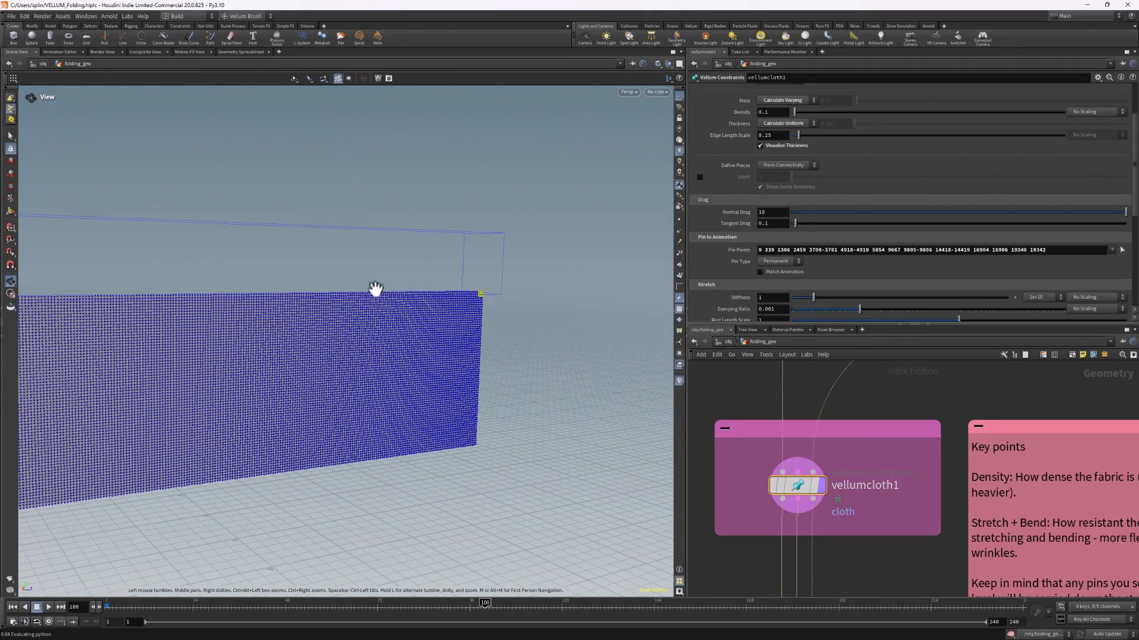
left_click_drag(190, 306, 376, 297)
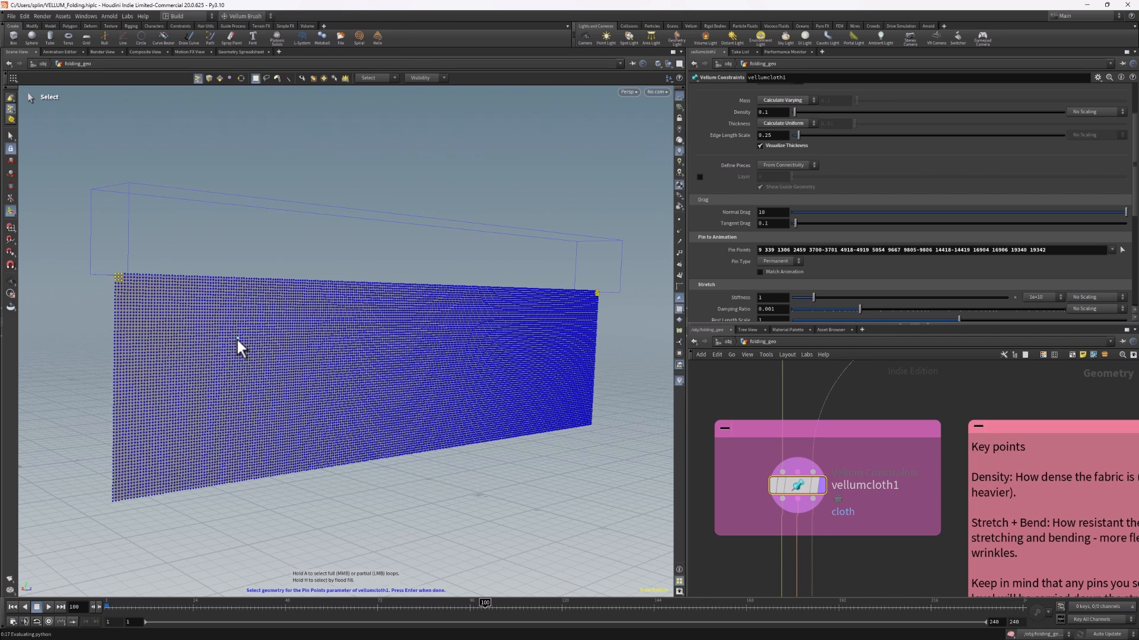
Review the notes on cloth settings beside vellumcloth1 and its stretch and bend parameters.
scroll(826, 521, "down", 2)
middle_click_drag(852, 564, 819, 359)
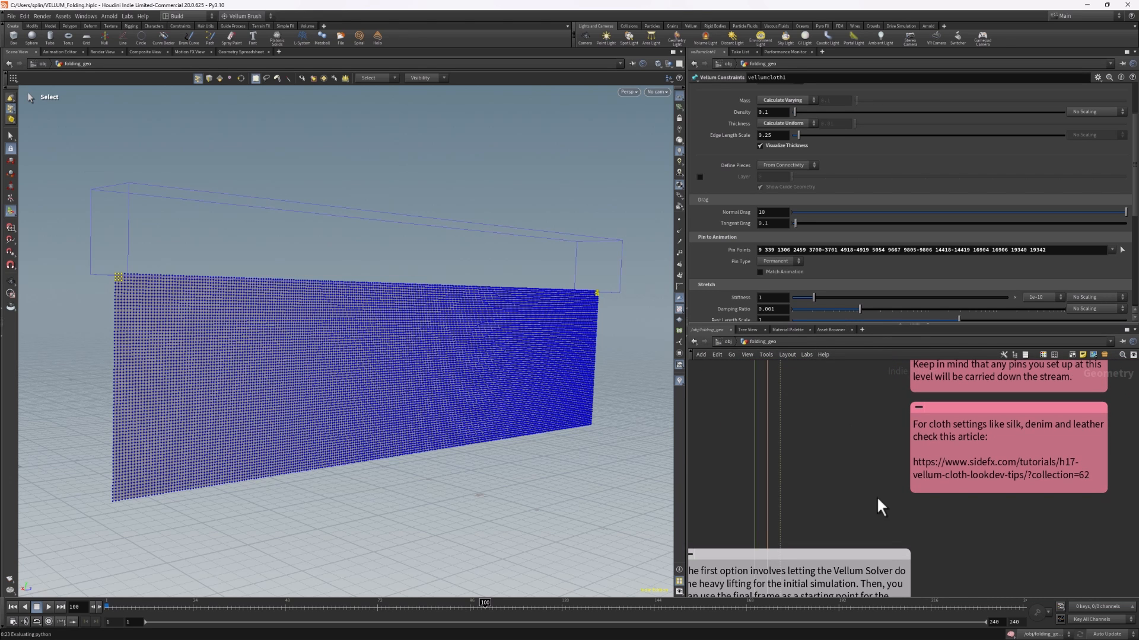
middle_click_drag(837, 460, 857, 581)
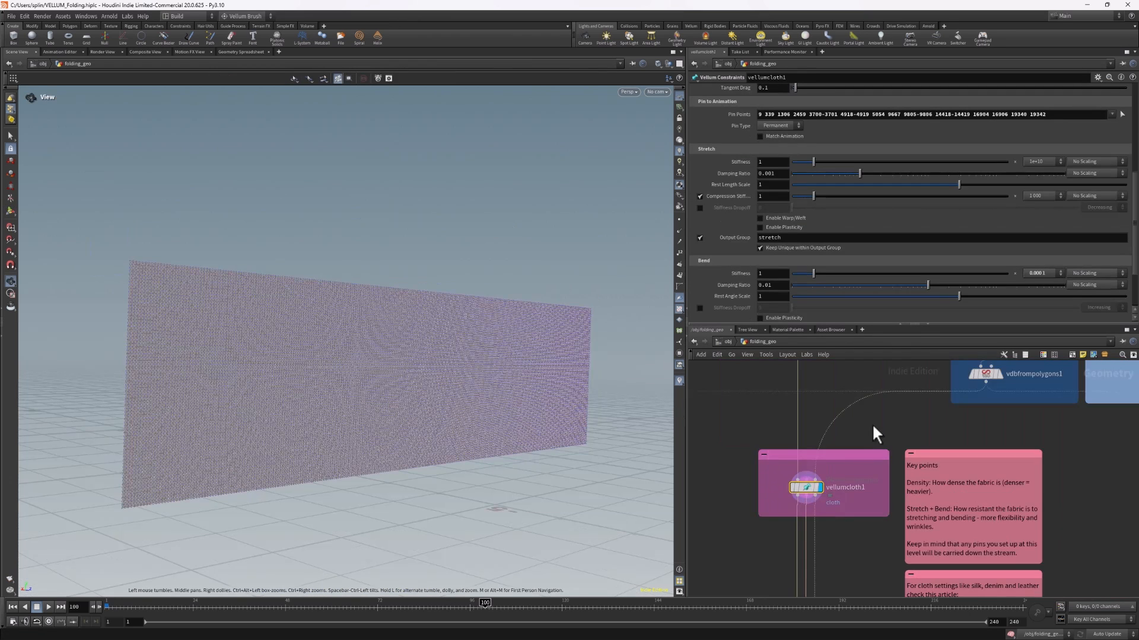
middle_click_drag(875, 432, 878, 348)
scroll(856, 391, "up", 3)
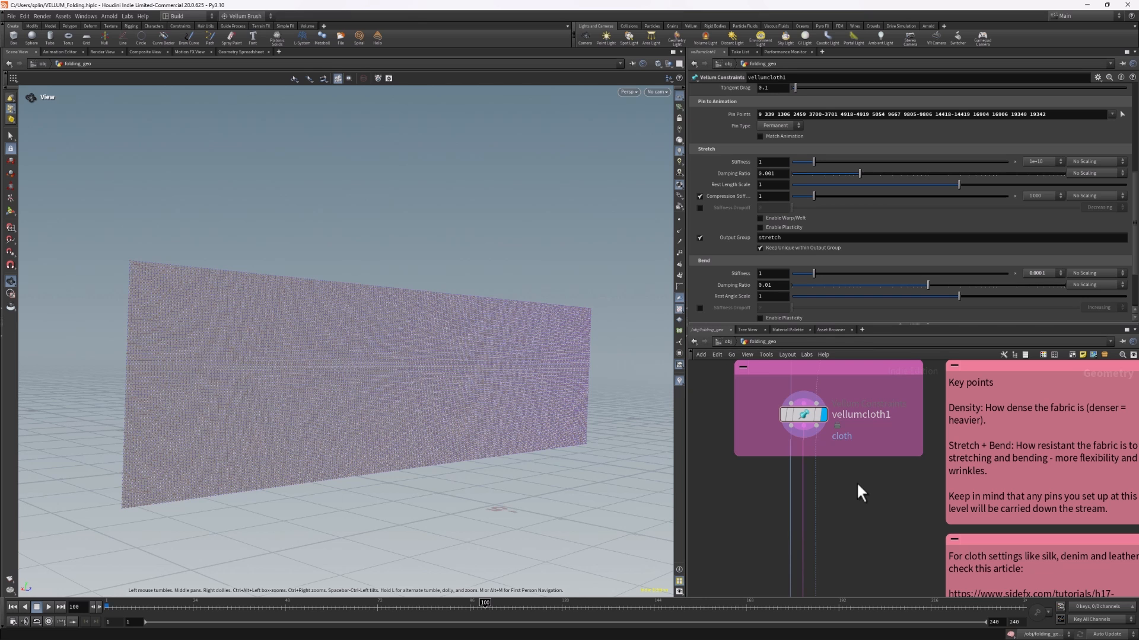
key("Tab")
type("vel")
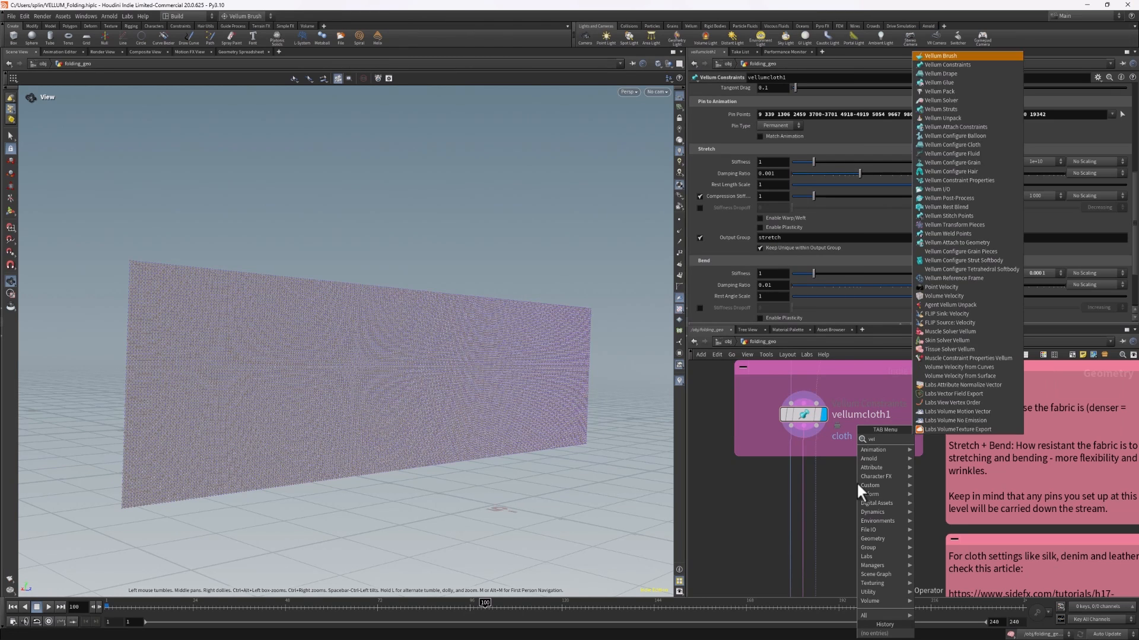
type("lum cloth")
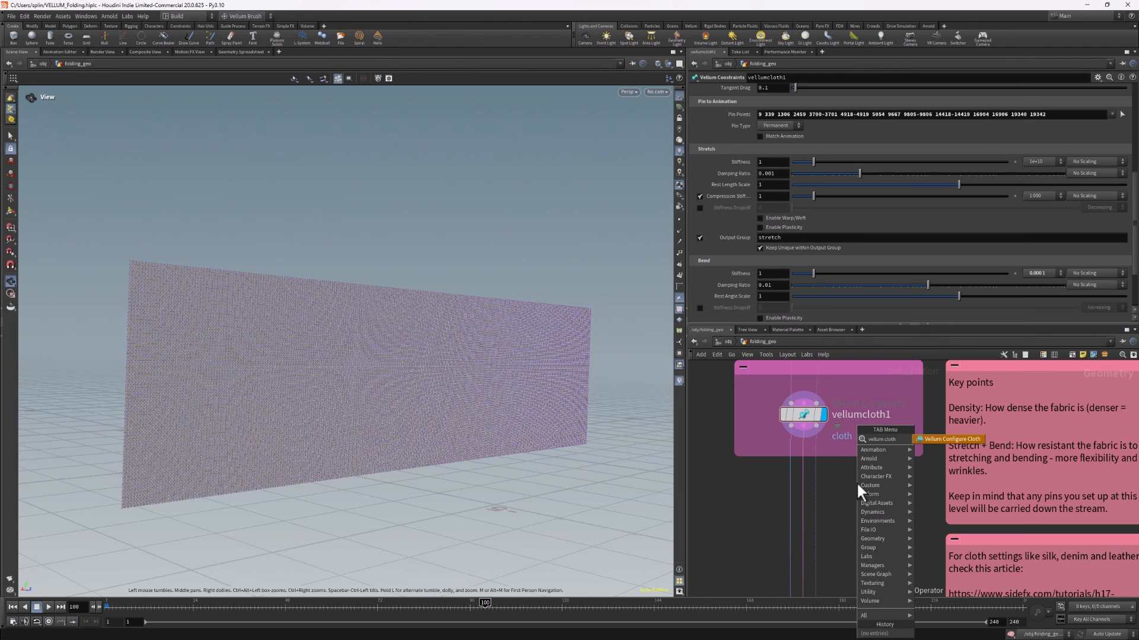
left_click(741, 492)
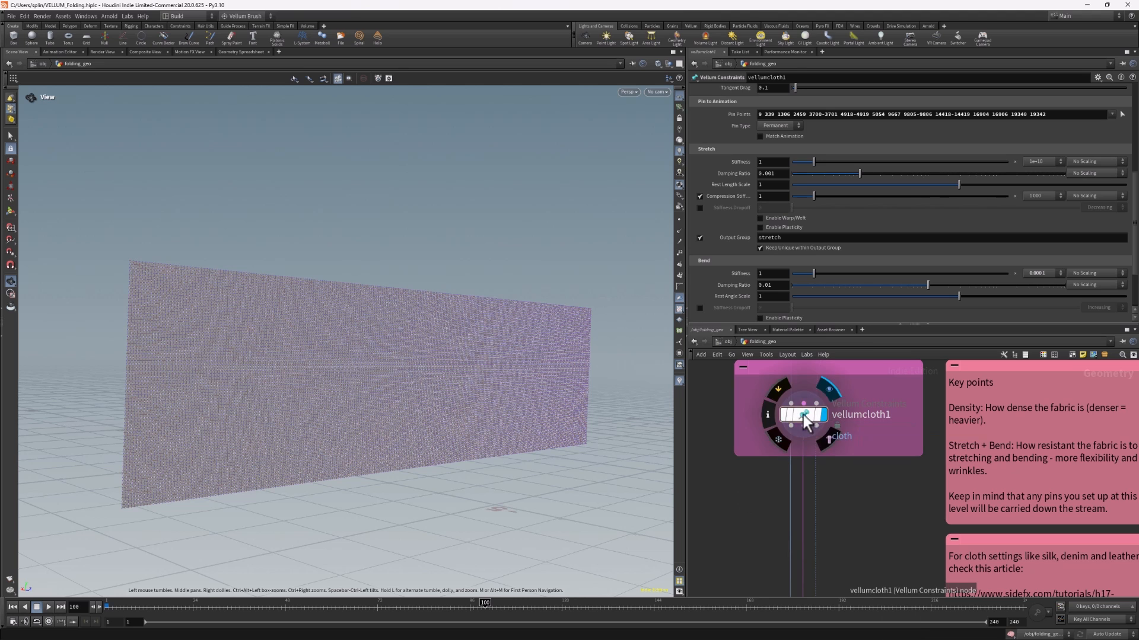
Select vellumcloth1 and examine its mass, density and thickness settings, followed by its stretch and bend stiffness parameters.
left_click(805, 415)
middle_click_drag(870, 488, 859, 565)
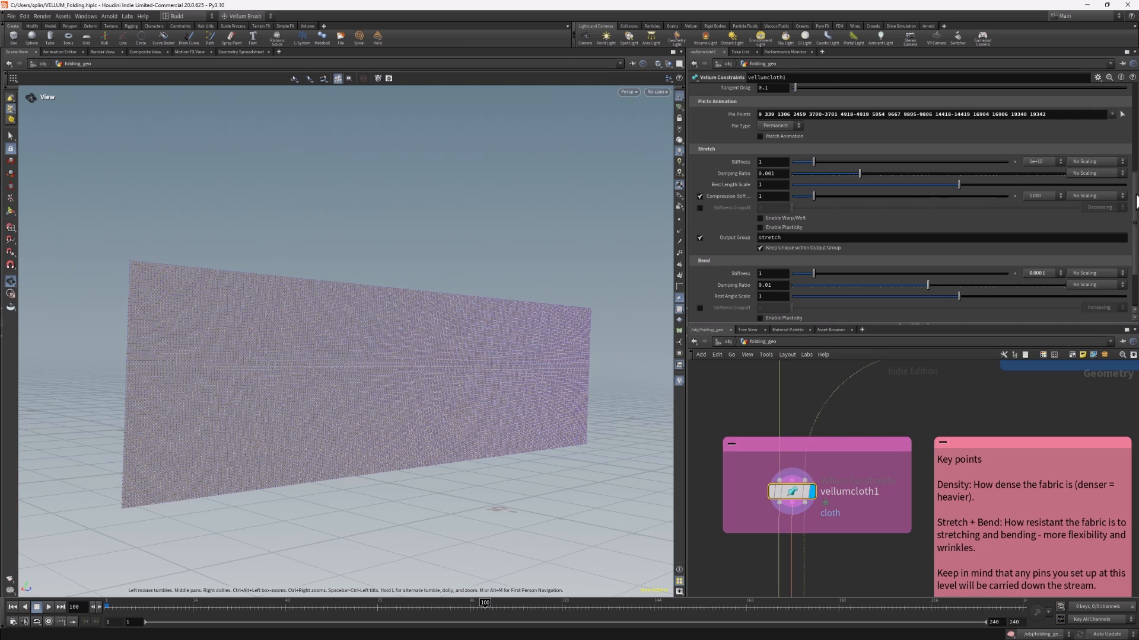
scroll(1135, 228, "up", 5)
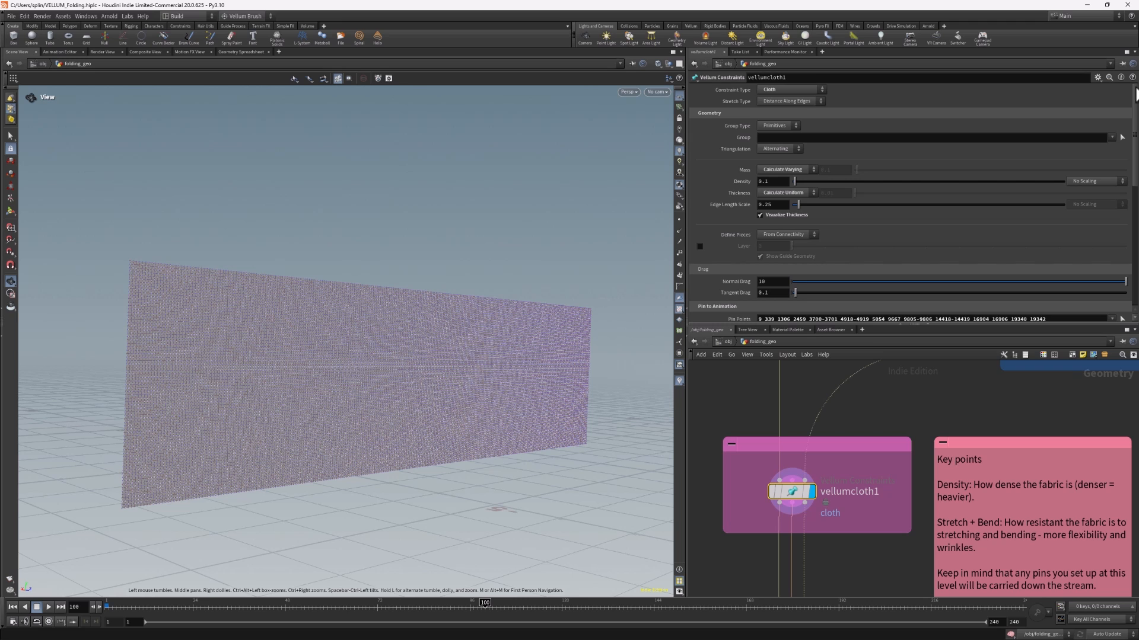
scroll(1135, 95, "down", 2)
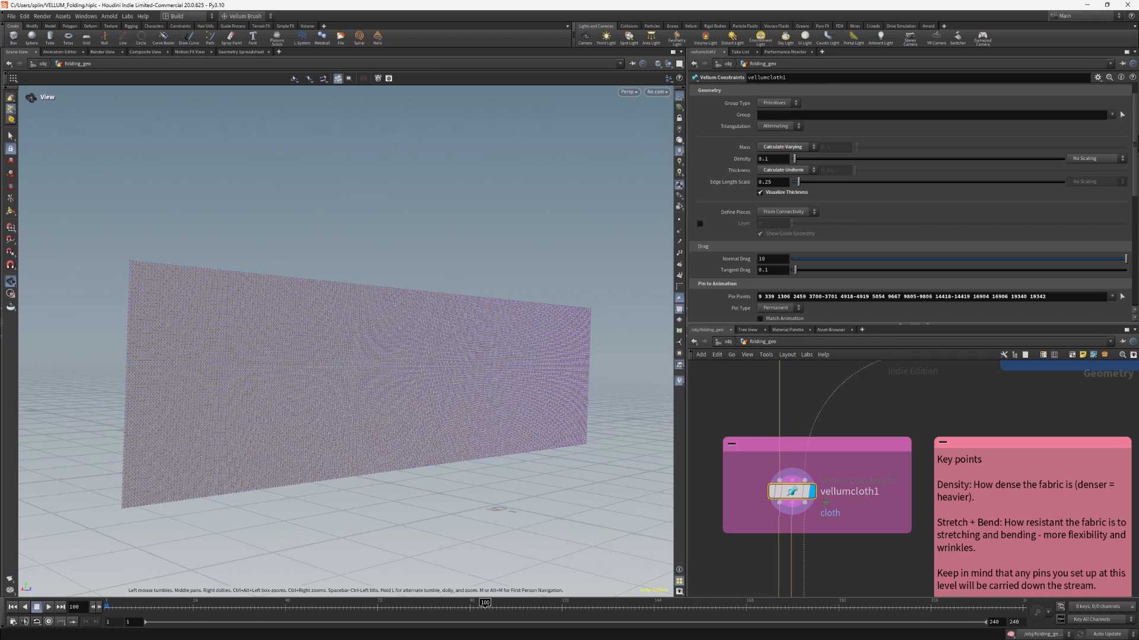
left_click_drag(1136, 142, 1136, 236)
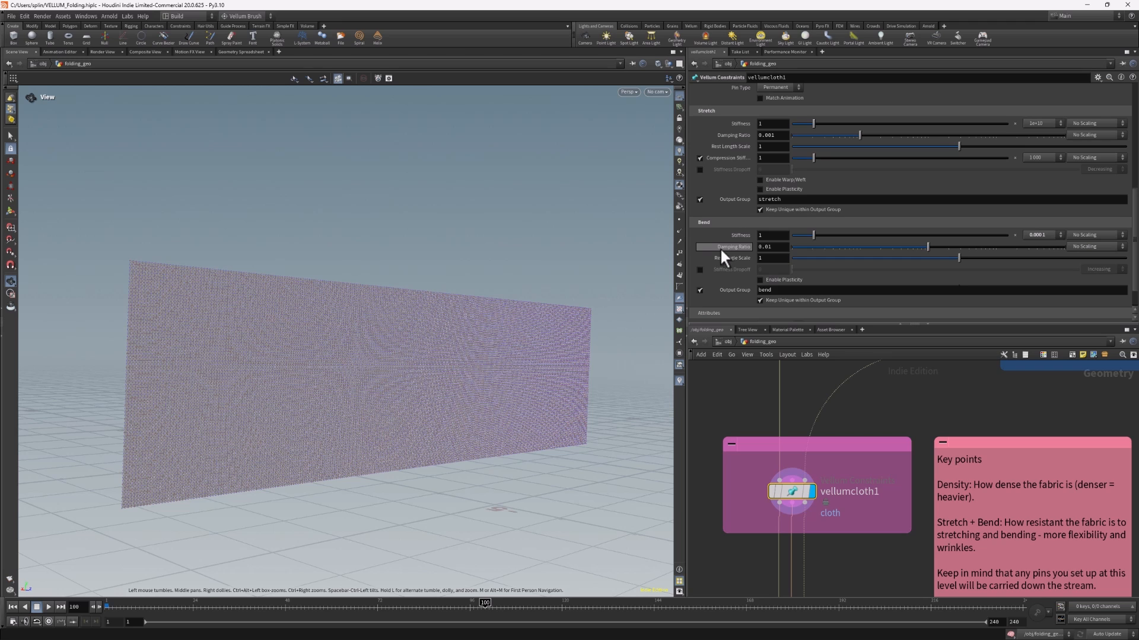
mouse_move(720, 248)
scroll(727, 232, "up", 1)
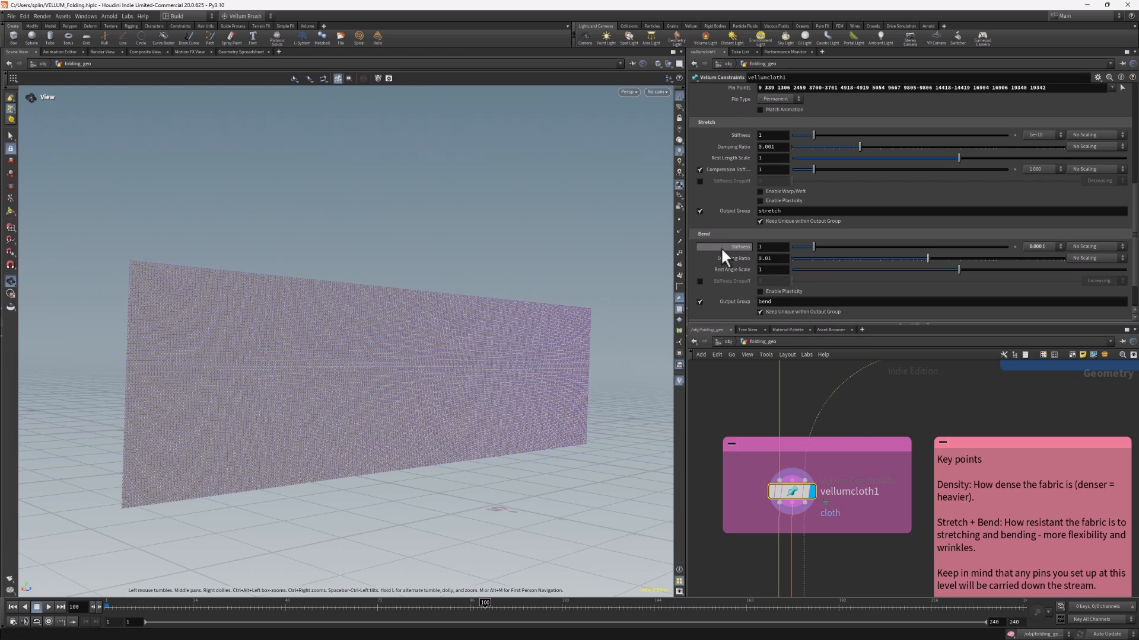
scroll(721, 247, "down", 2)
scroll(707, 293, "down", 2)
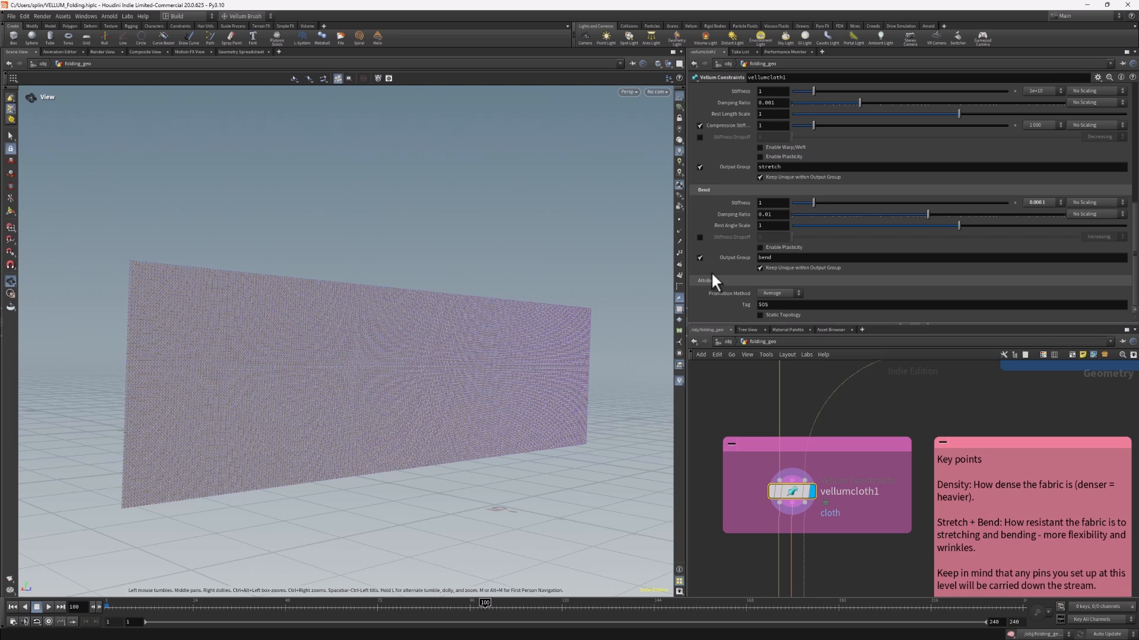
scroll(1007, 542, "down", 1)
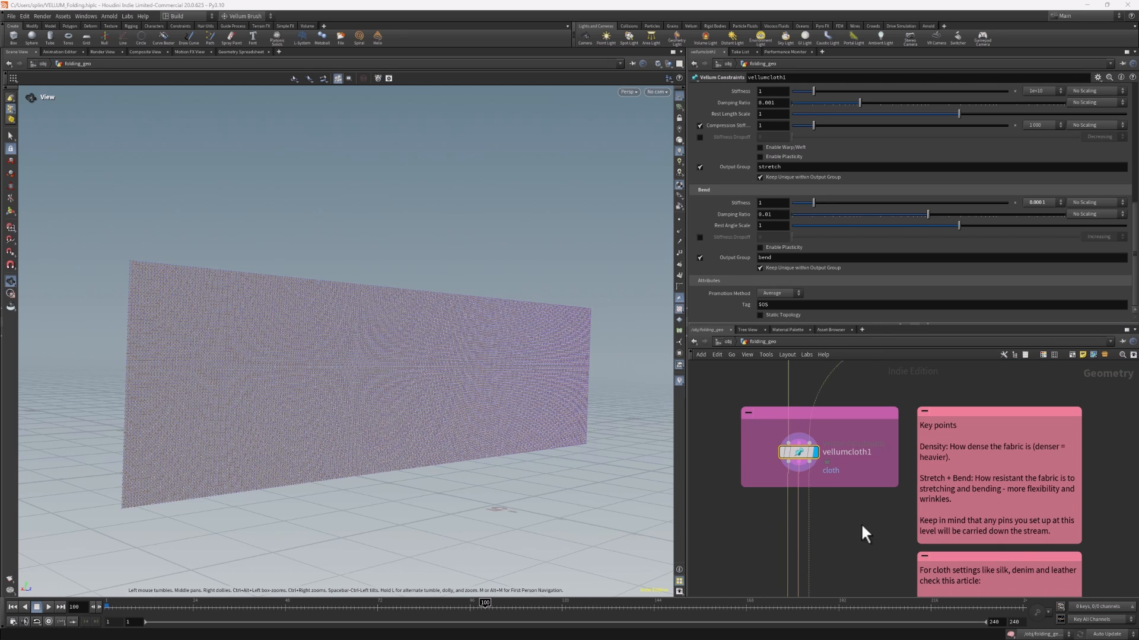
Read the key points note beside vellumcloth1 and the note linking to the article on silk, denim and leather settings.
middle_click_drag(861, 523, 846, 426)
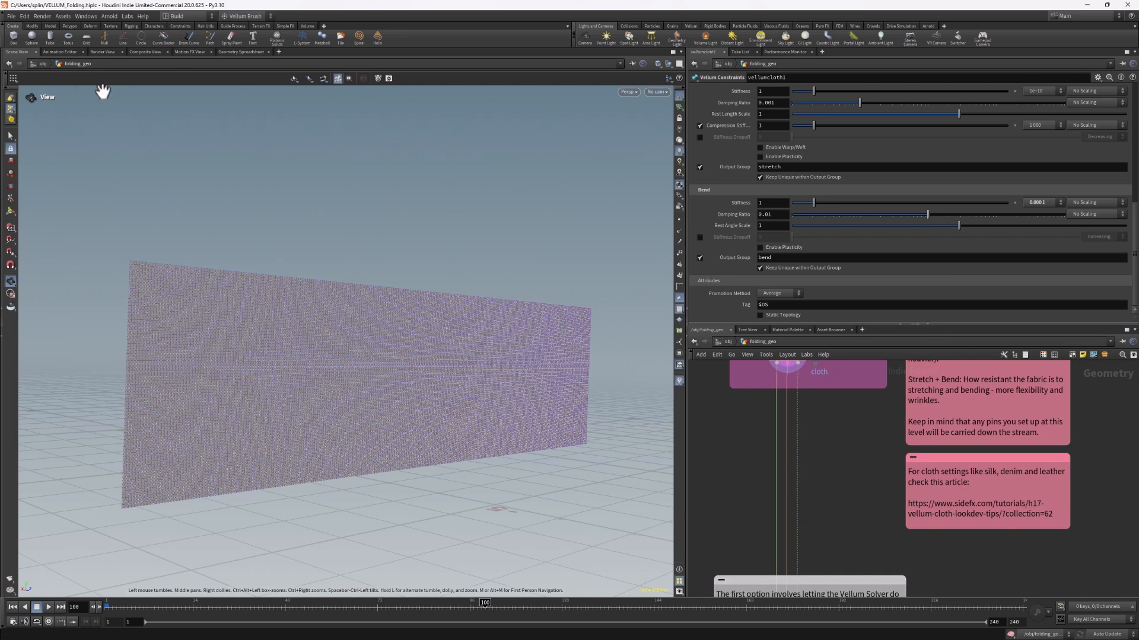
middle_click_drag(876, 501, 864, 527)
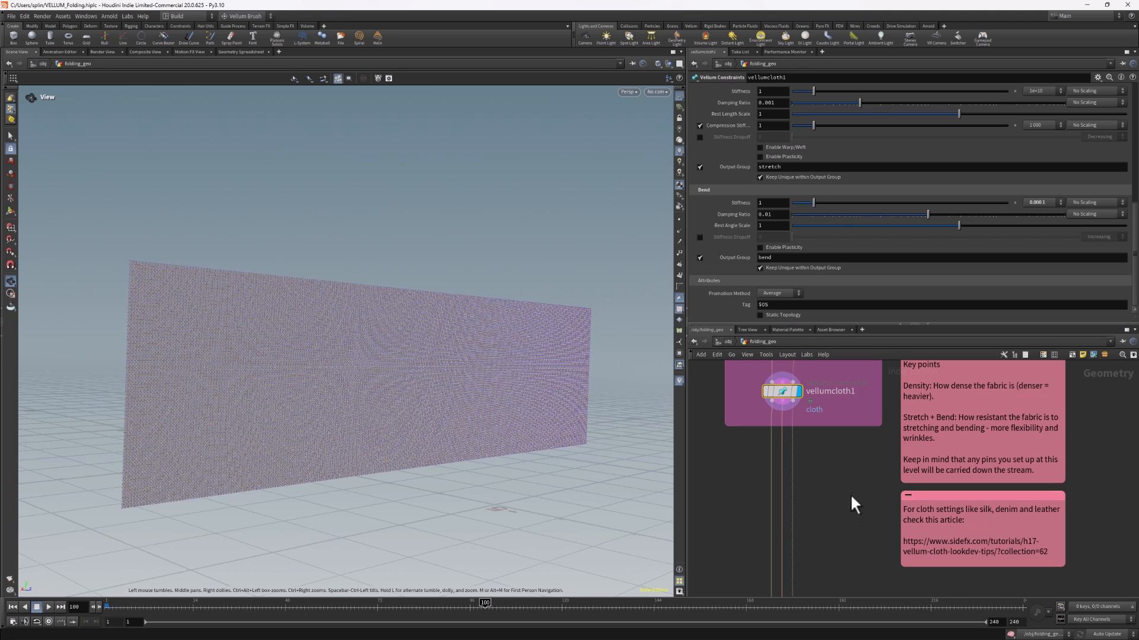
middle_click_drag(850, 497, 882, 551)
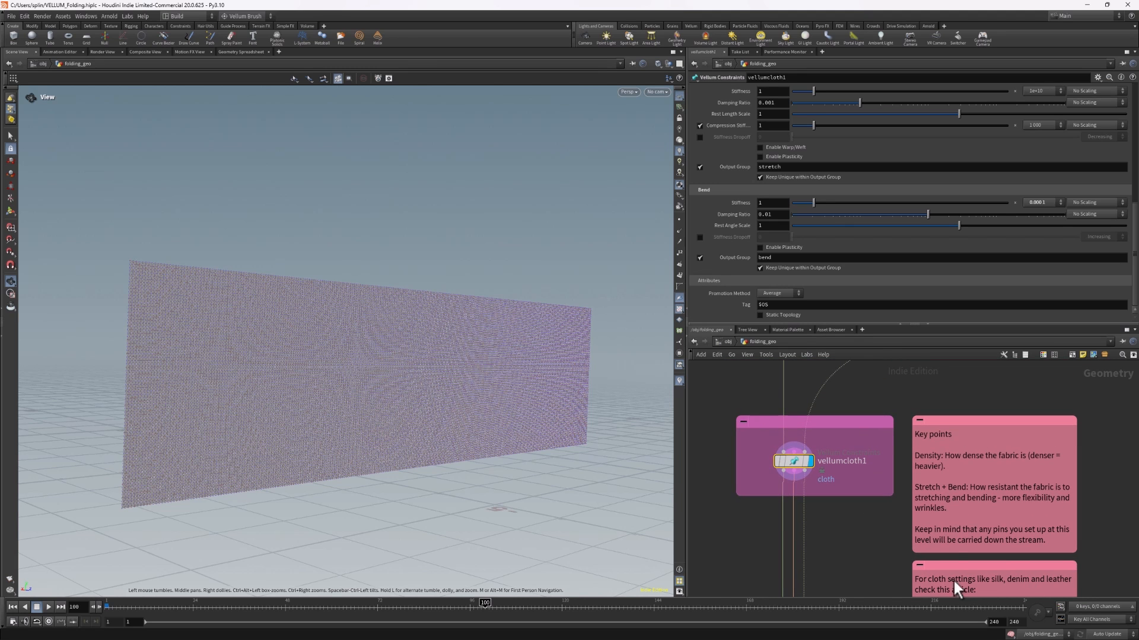
middle_click_drag(863, 517, 847, 542)
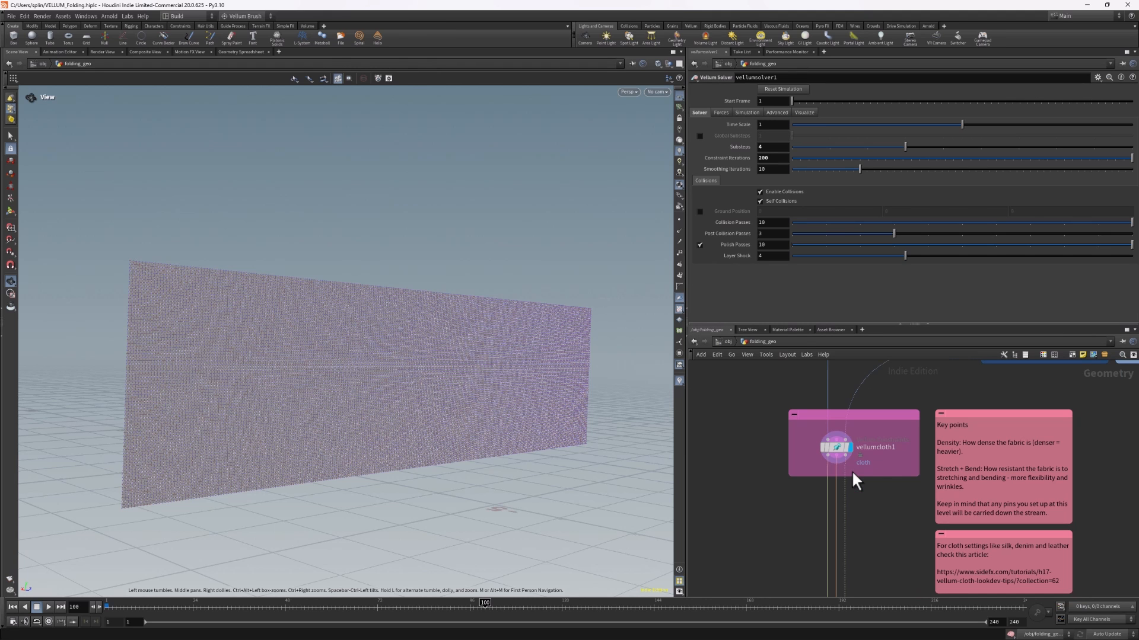
Examine the FIRST OPTION network, from vellumsolver1 through the vellumio_firstOP cache to vellumbrush1.
scroll(851, 471, "down", 4)
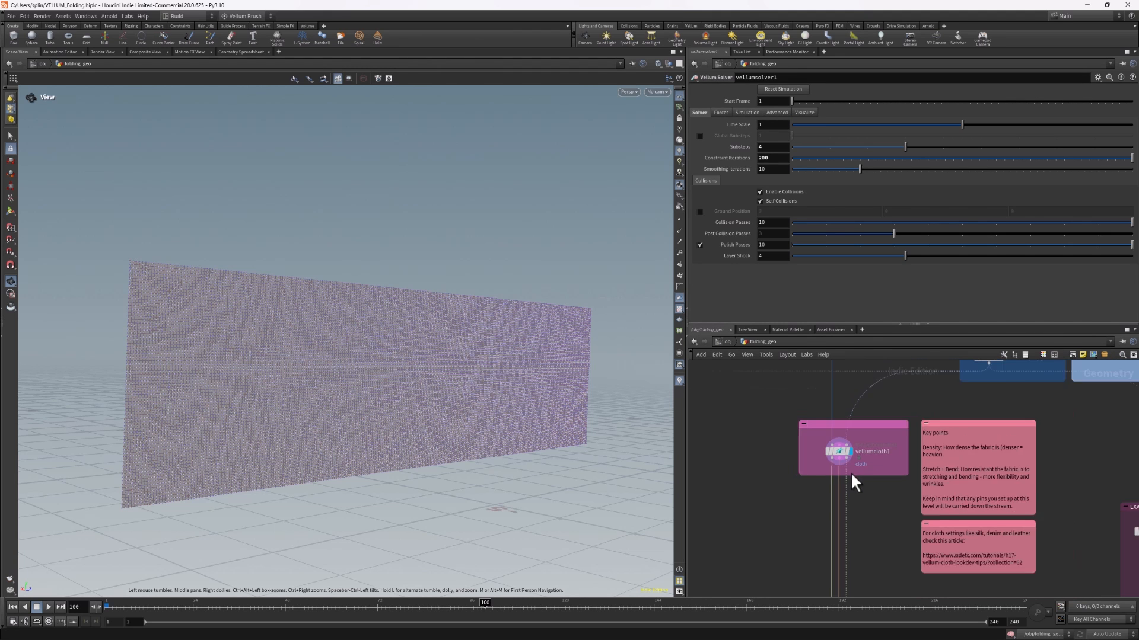
middle_click_drag(896, 510, 983, 340)
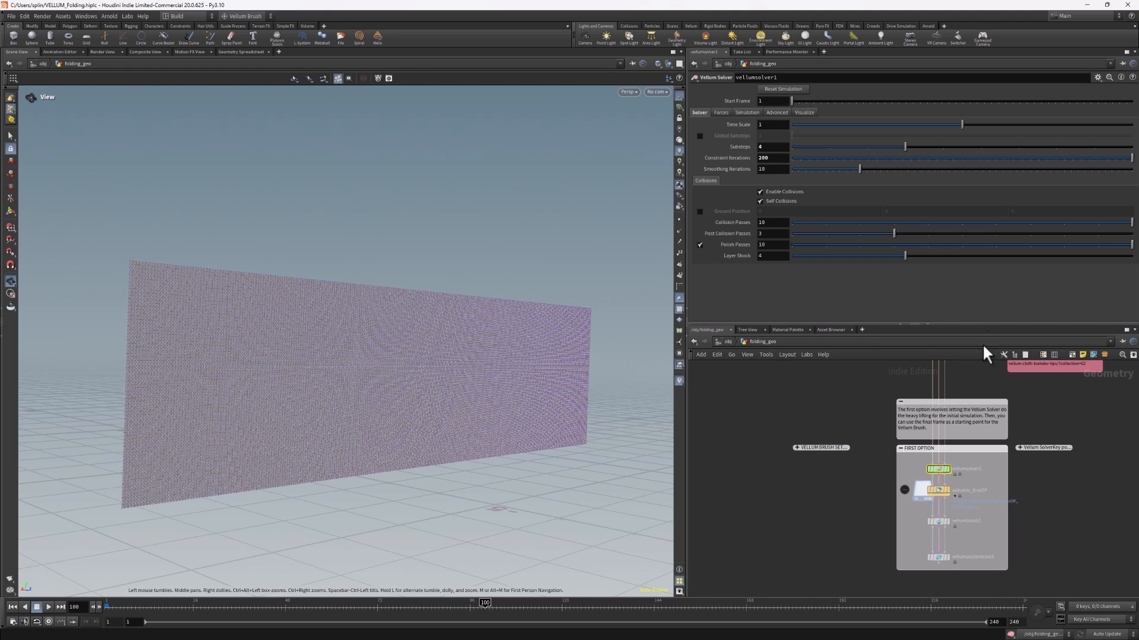
scroll(962, 476, "up", 3)
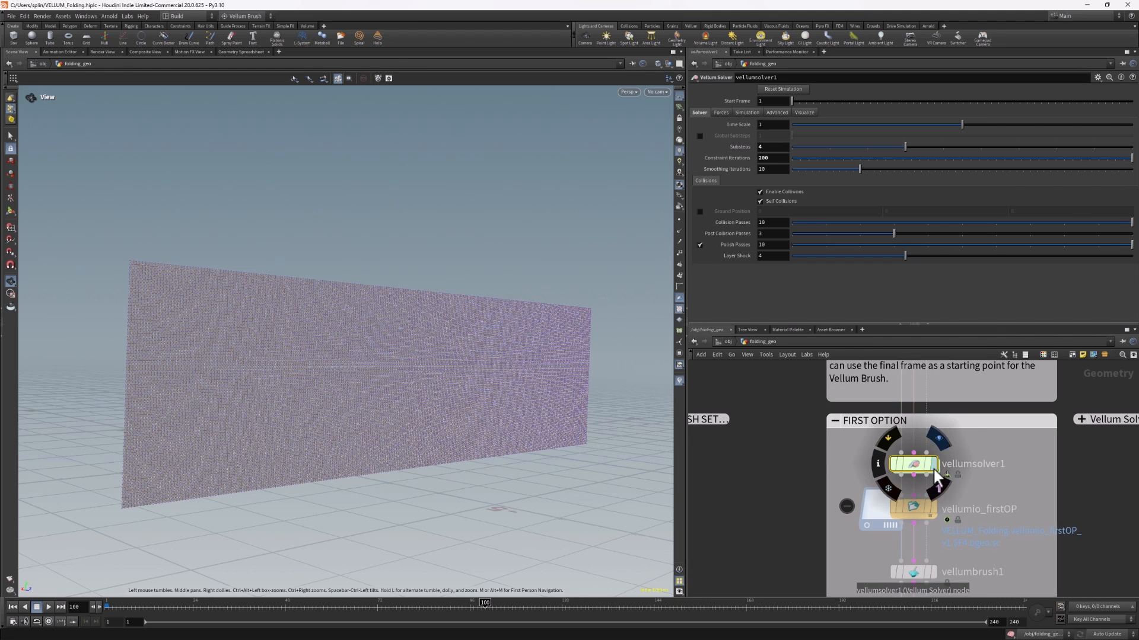
scroll(960, 474, "up", 2)
mouse_move(882, 465)
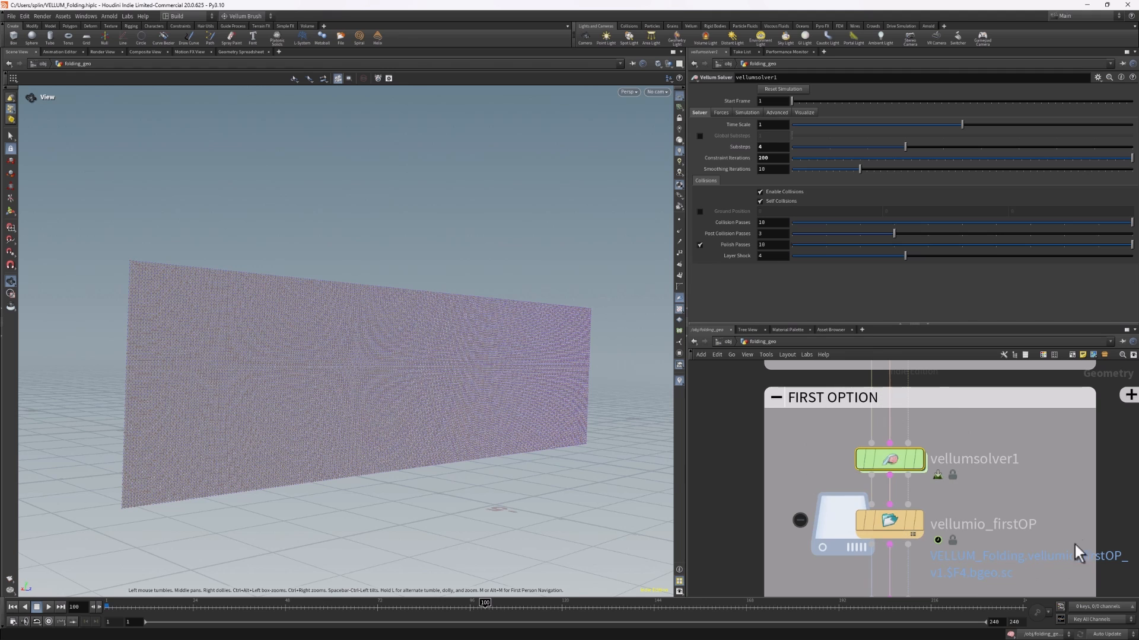
middle_click_drag(1061, 492, 987, 383)
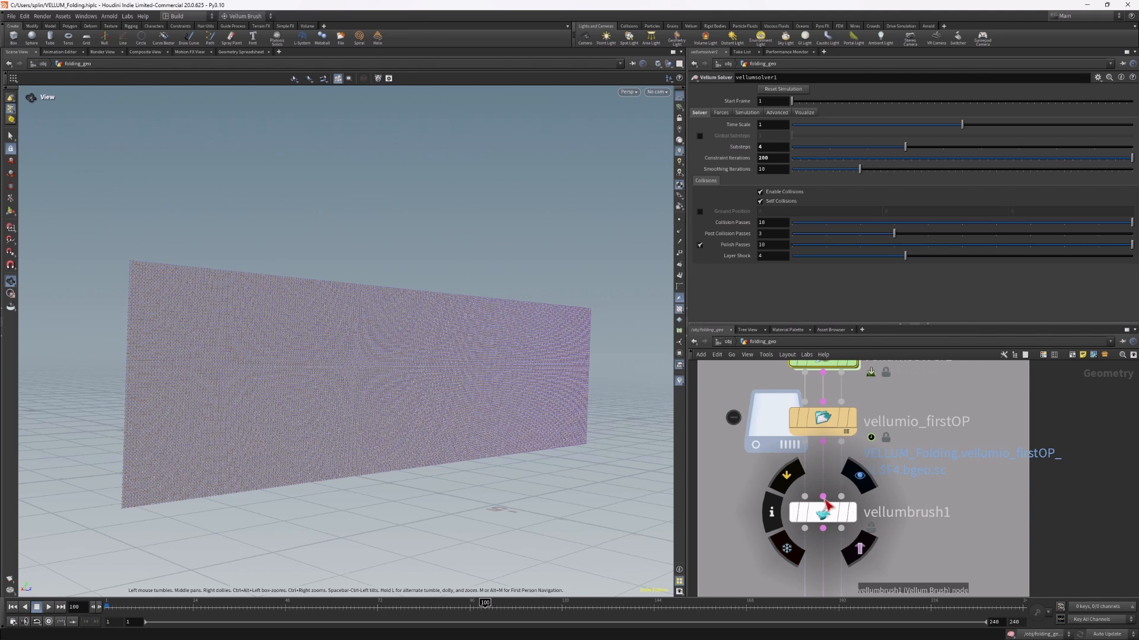
scroll(857, 511, "down", 1)
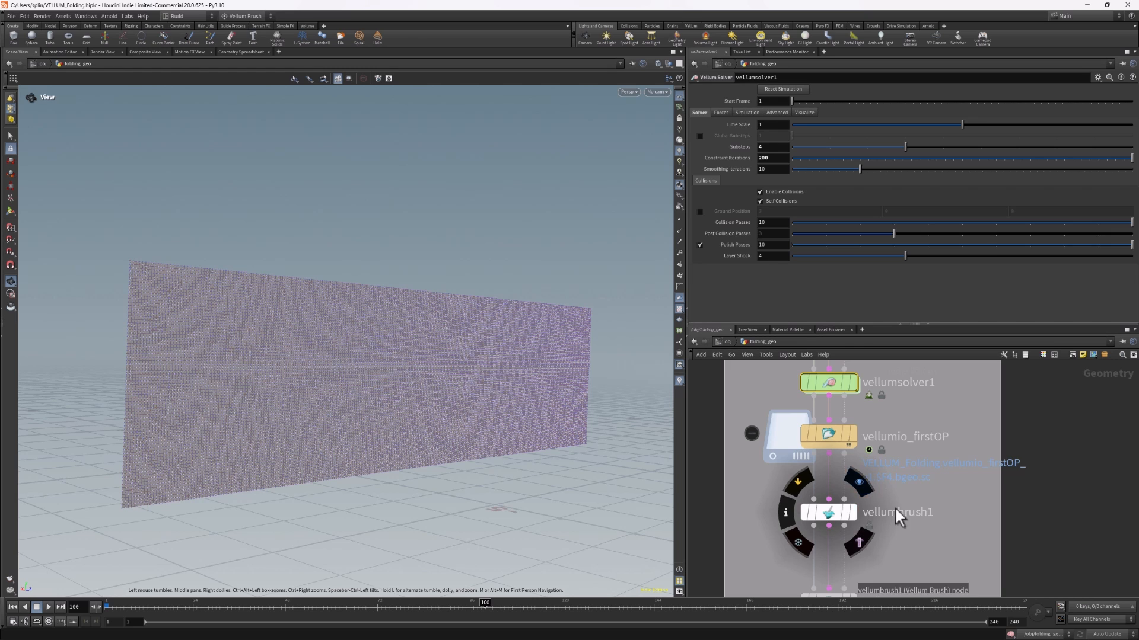
scroll(897, 516, "down", 3)
middle_click_drag(750, 458, 916, 455)
scroll(1052, 469, "up", 4)
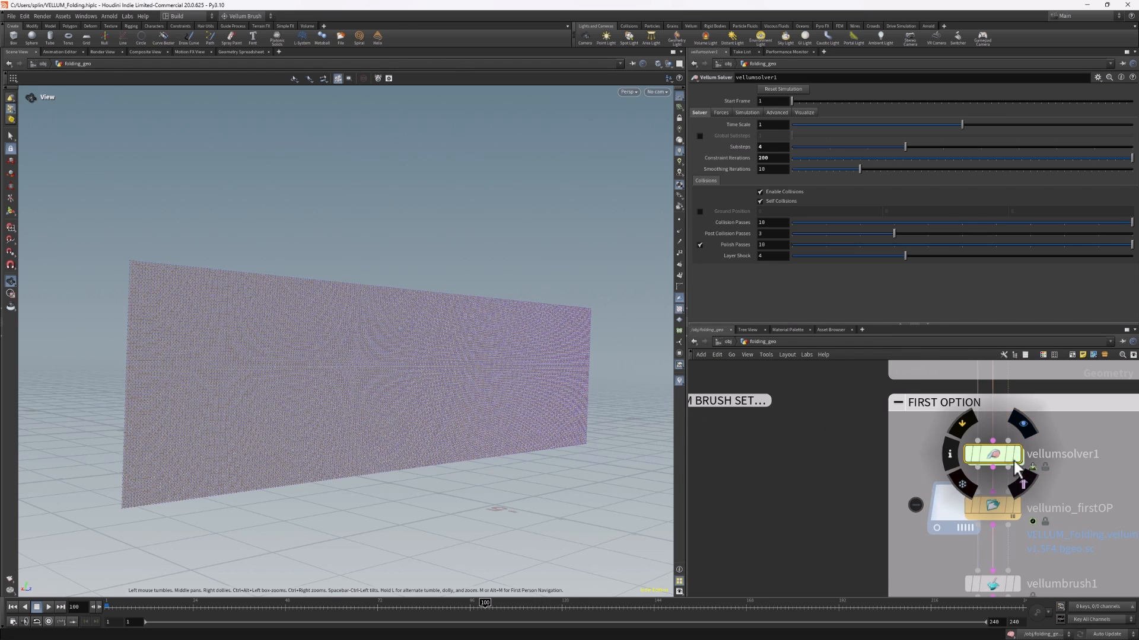
Examine the SECOND OPTION note and its chain of Vellum Brush nodes, including the vellumcloth3 node feeding it.
scroll(925, 427, "down", 2)
mouse_move(732, 473)
middle_mouse_down()
mouse_move(954, 466)
mouse_move(1012, 517)
middle_mouse_up()
scroll(854, 515, "down", 3)
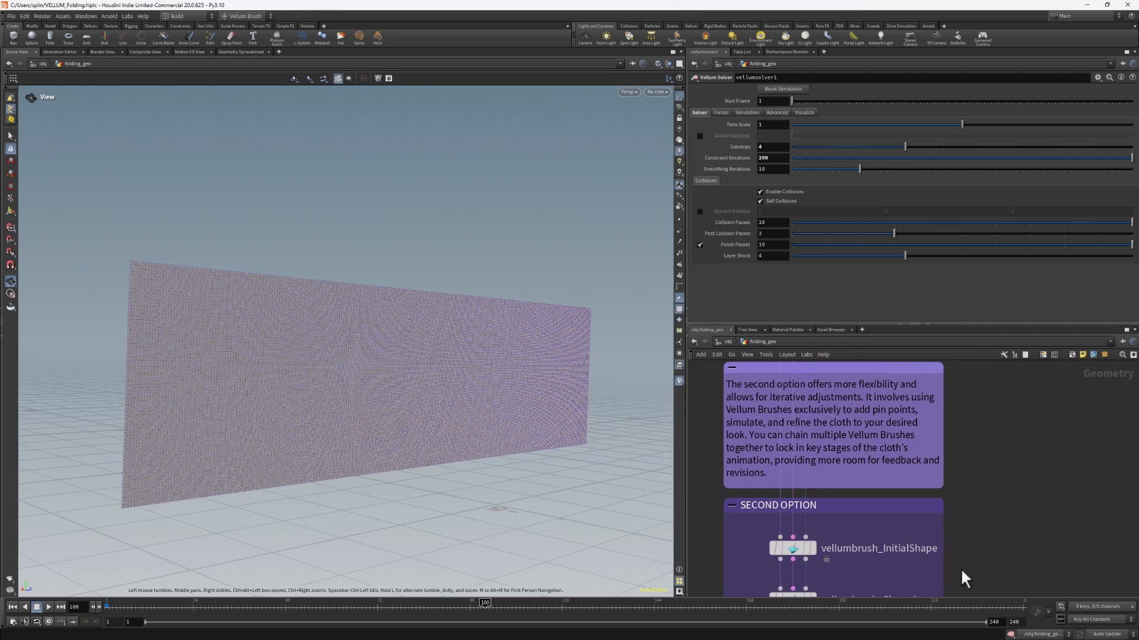
scroll(882, 508, "down", 2)
middle_click_drag(882, 508, 894, 565)
scroll(812, 451, "up", 4)
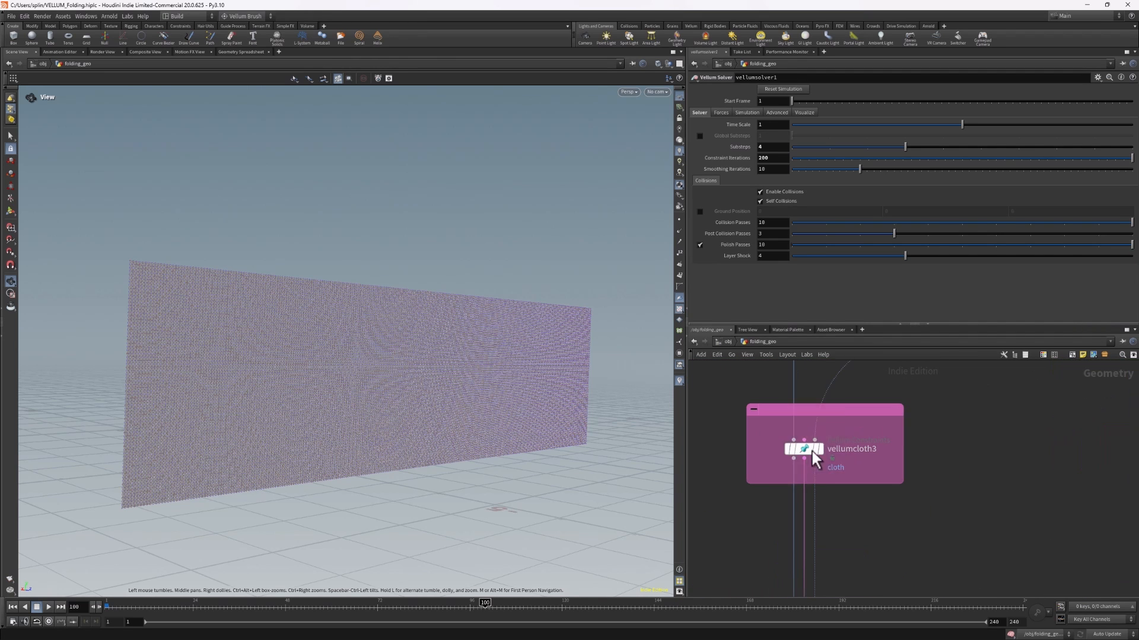
scroll(827, 453, "down", 4)
middle_click_drag(889, 522, 869, 381)
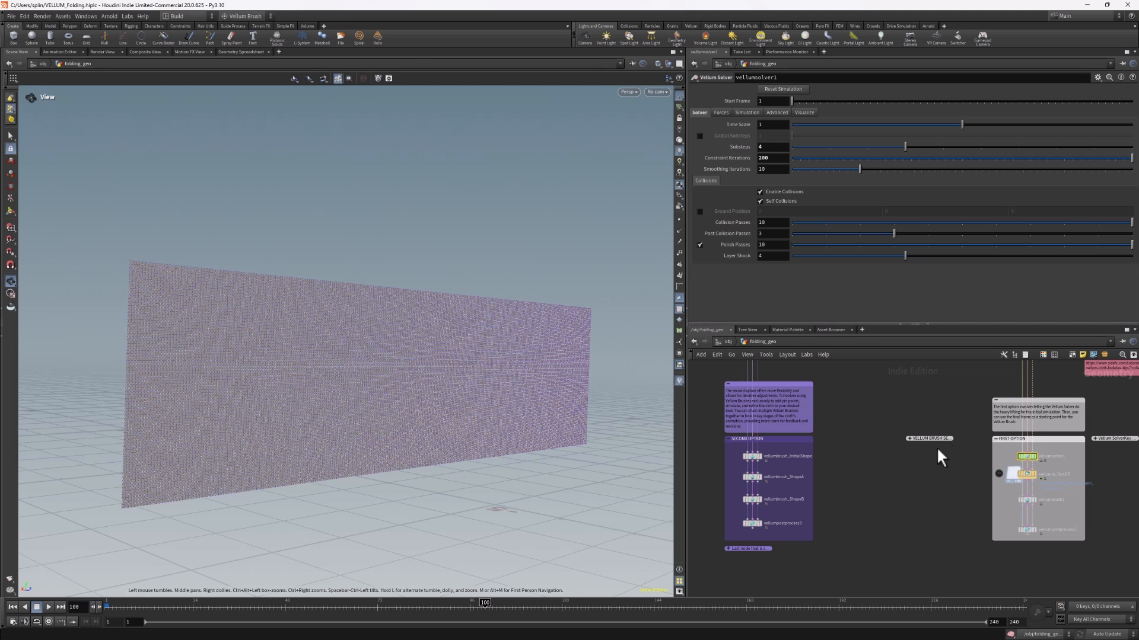
Return to the FIRST OPTION network and inspect how vellumio_firstOP follows vellumsolver1.
scroll(927, 500, "up", 5)
middle_click_drag(1119, 436, 763, 513)
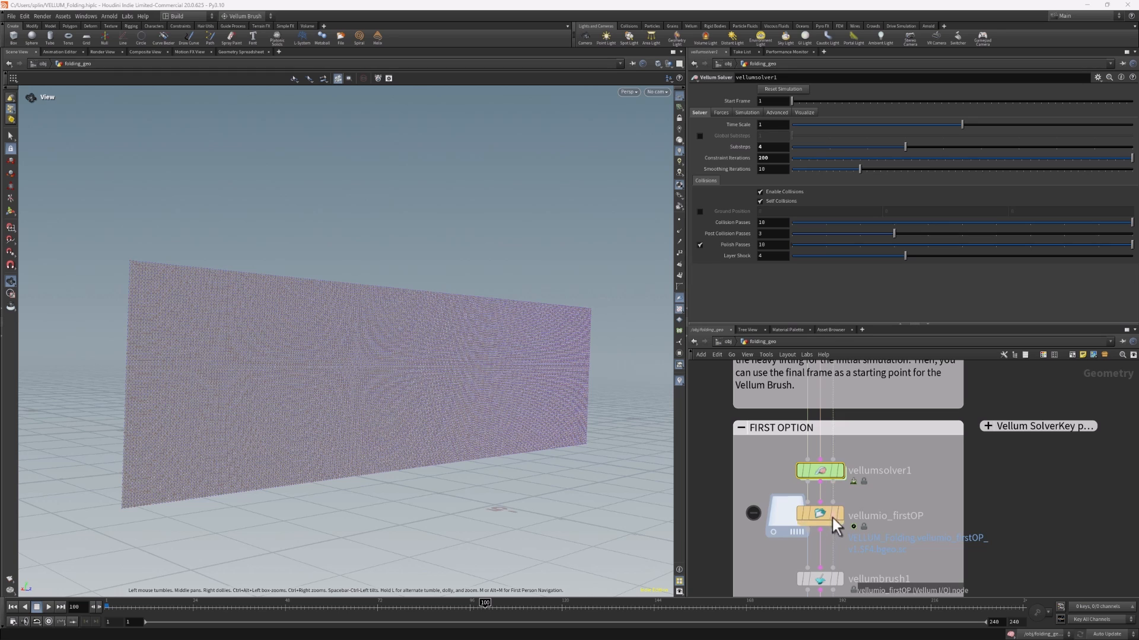
mouse_move(831, 516)
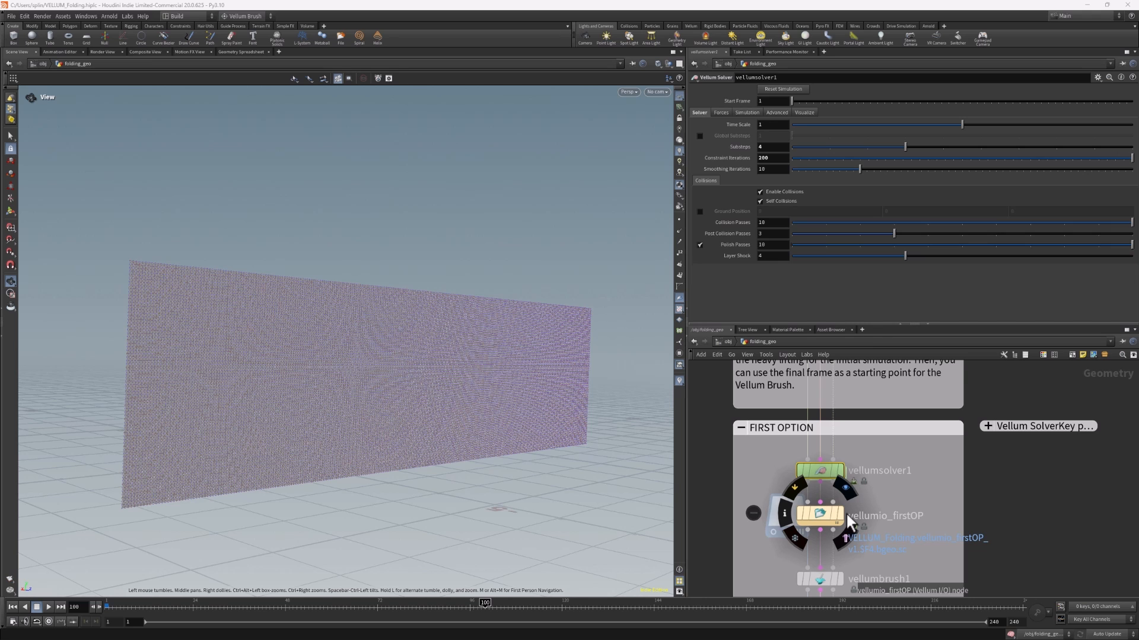
Inspect vellumbrush_InitialShape at the start of the SECOND OPTION brush chain.
scroll(846, 512, "down", 5)
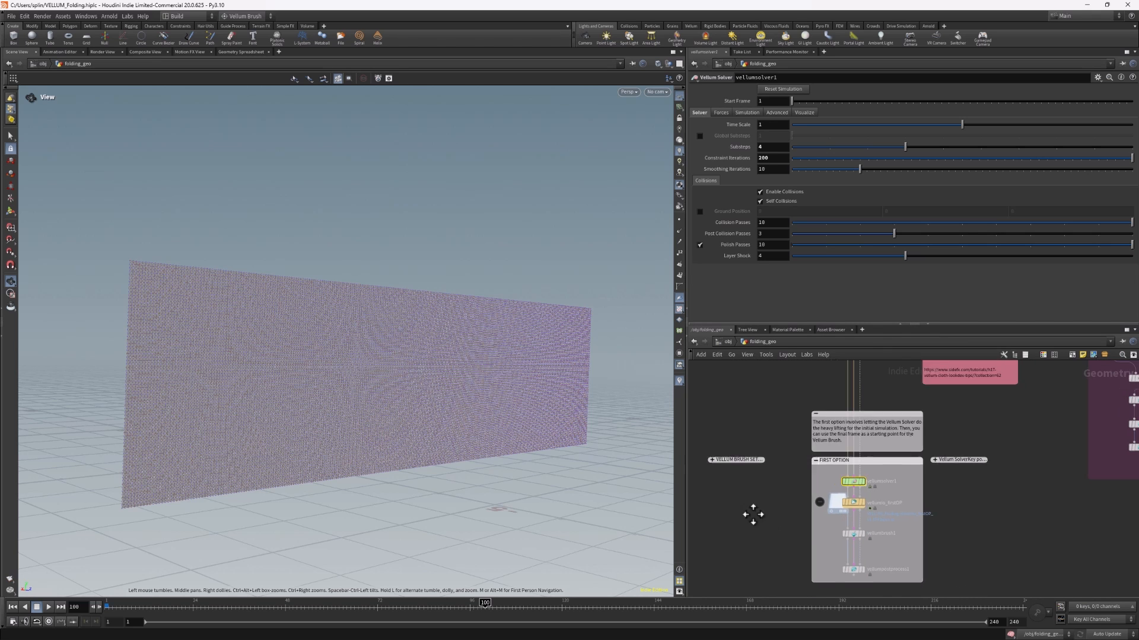
middle_click_drag(755, 513, 1006, 539)
scroll(769, 511, "up", 6)
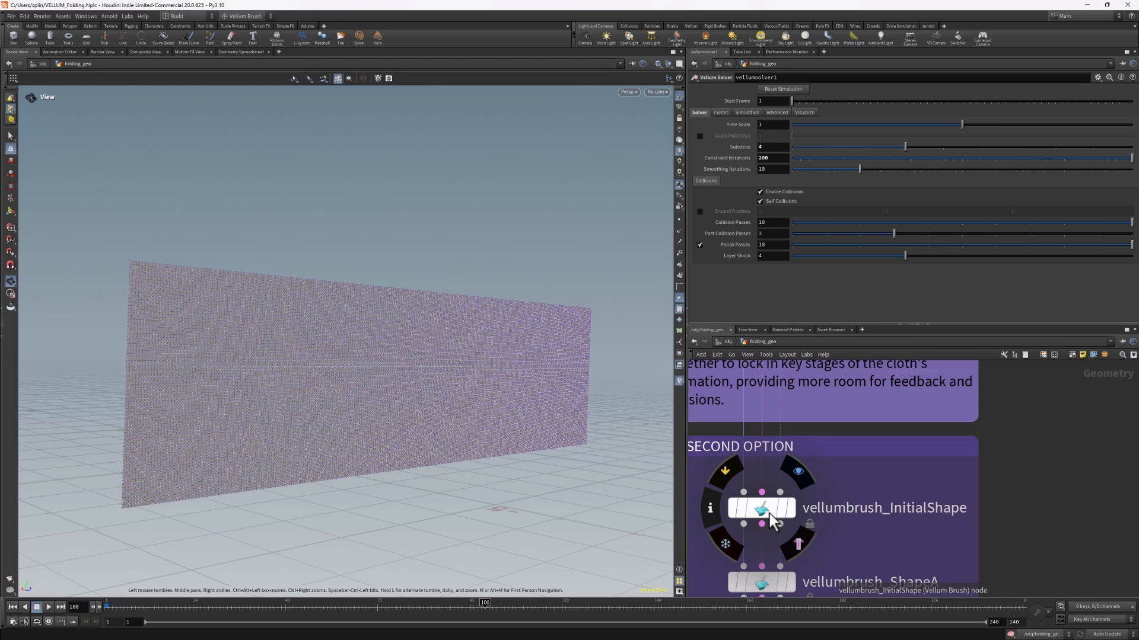
scroll(828, 465, "down", 6)
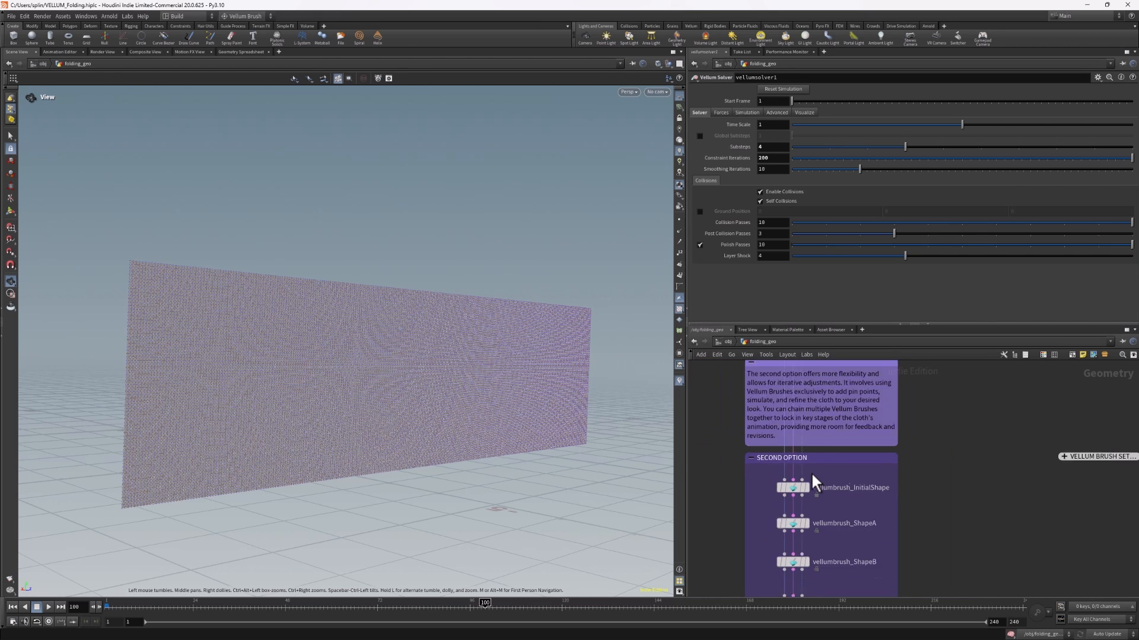
Display vellumio_firstOP in the FIRST OPTION network to view the cached draped cloth simulation.
middle_click_drag(941, 491, 629, 484)
scroll(882, 474, "up", 6)
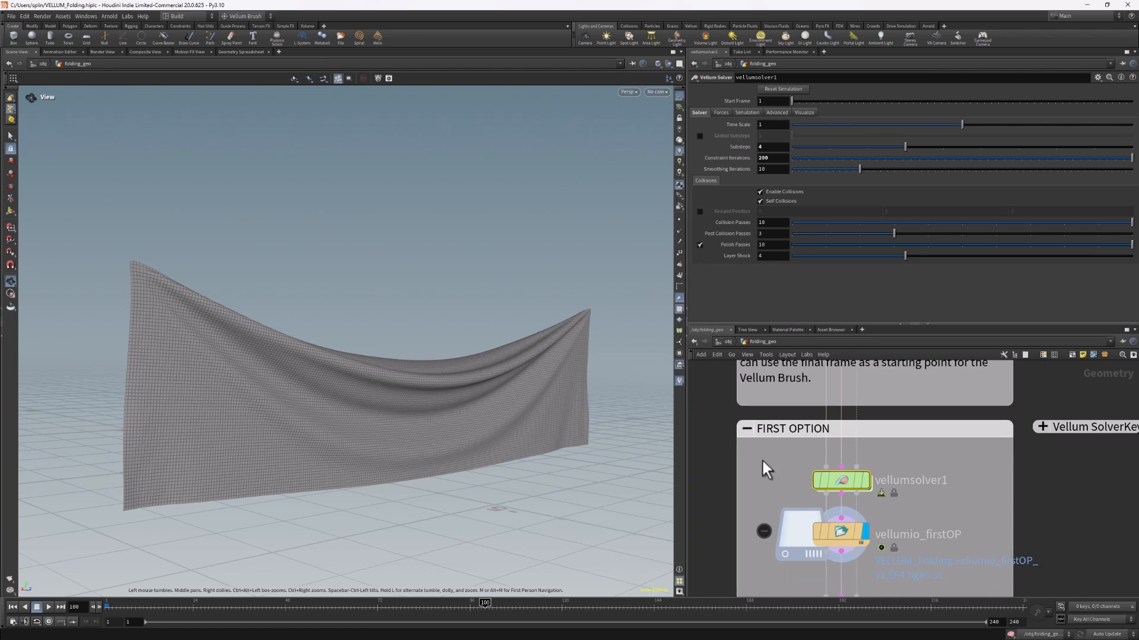
mouse_move(957, 490)
middle_mouse_down()
mouse_move(954, 453)
mouse_move(963, 503)
mouse_move(945, 478)
middle_mouse_up()
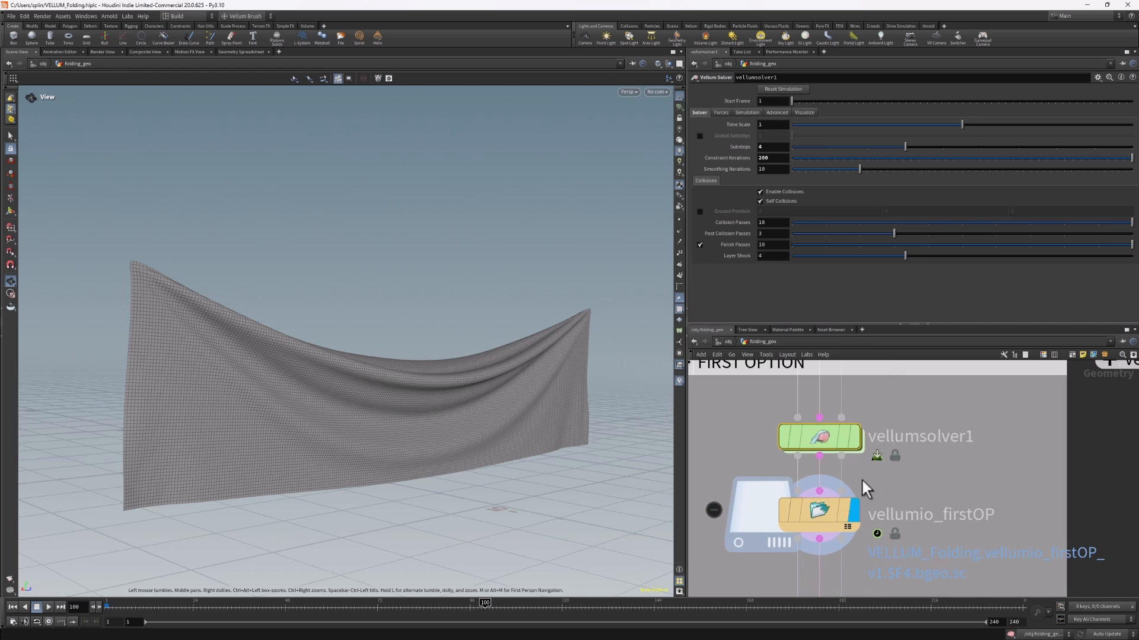
scroll(862, 477, "up", 3)
Review the substeps and constraint iterations of vellumsolver1, and select vellumio_firstOP to check its caching settings.
mouse_move(805, 435)
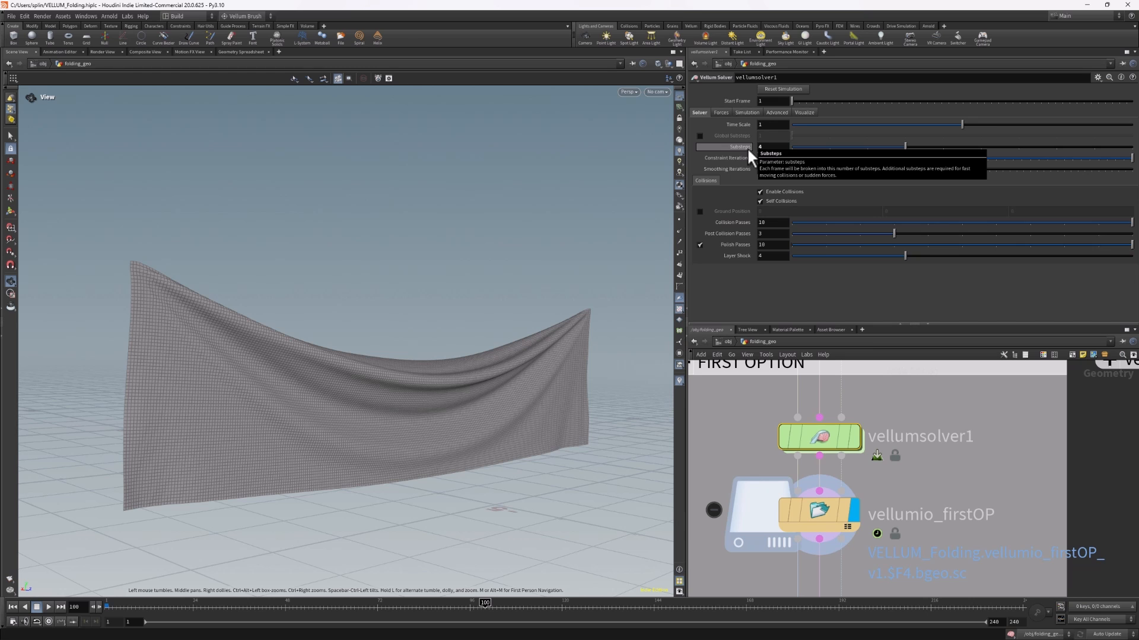
scroll(911, 465, "down", 2)
middle_click_drag(978, 470, 934, 467)
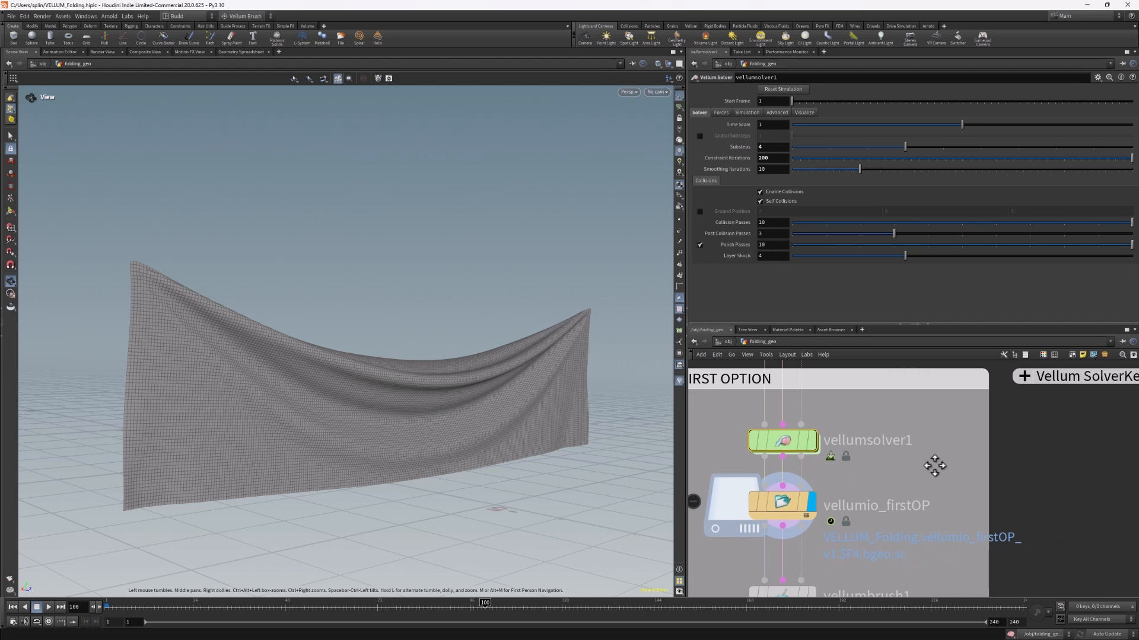
mouse_move(784, 510)
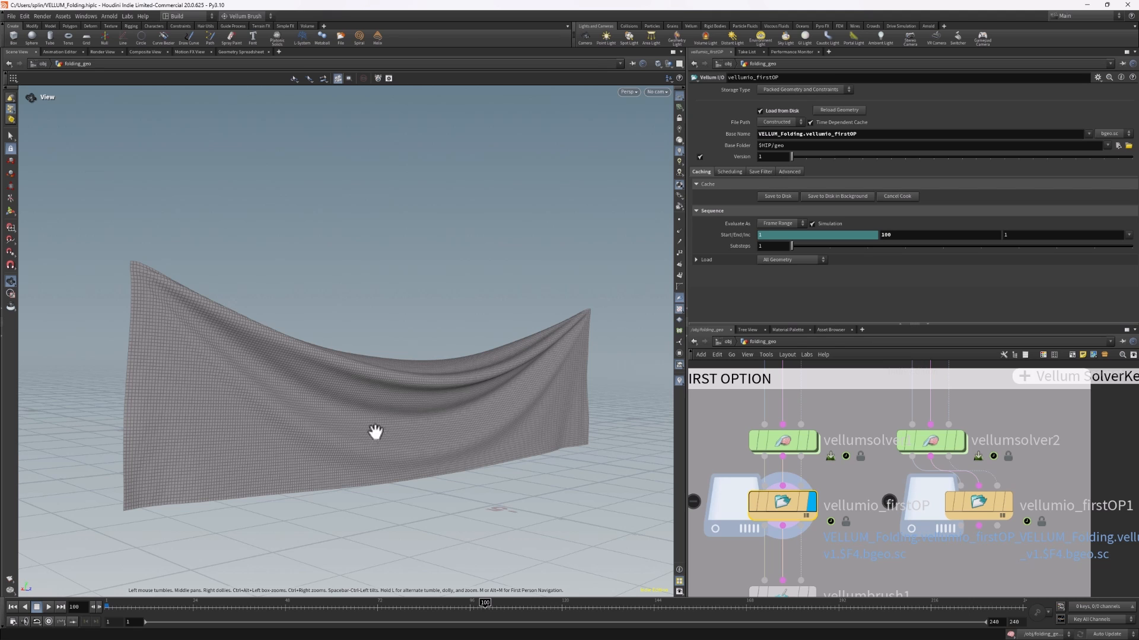
Compare the settings of vellumsolver1 with vellumsolver2, and display vellumio_firstOP1 to view its cached cloth.
mouse_move(783, 510)
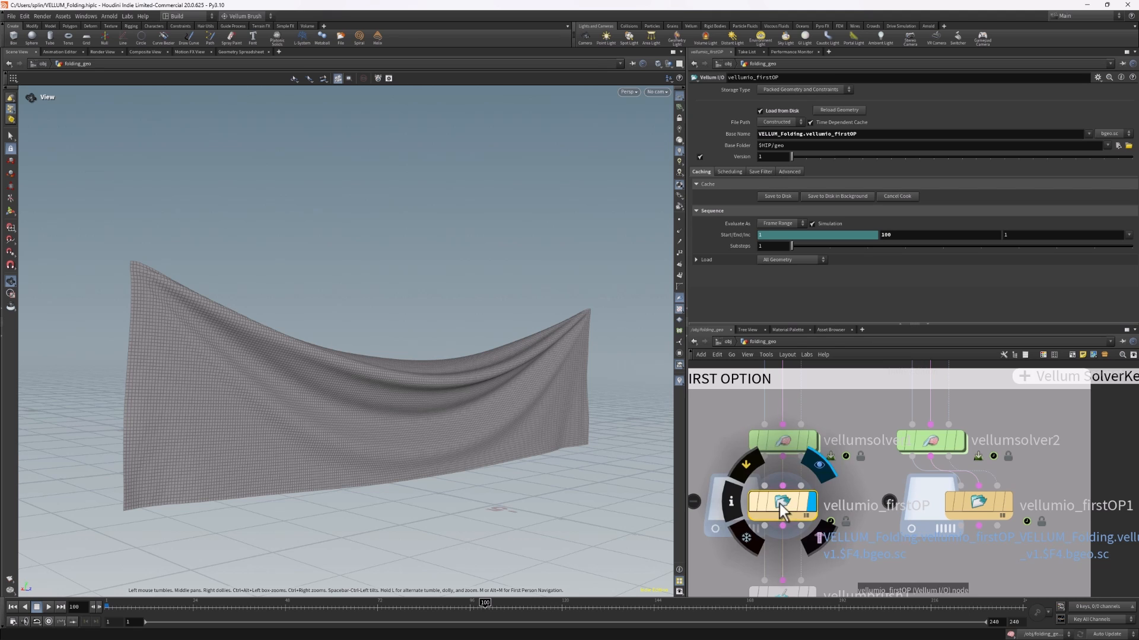
left_click(790, 441)
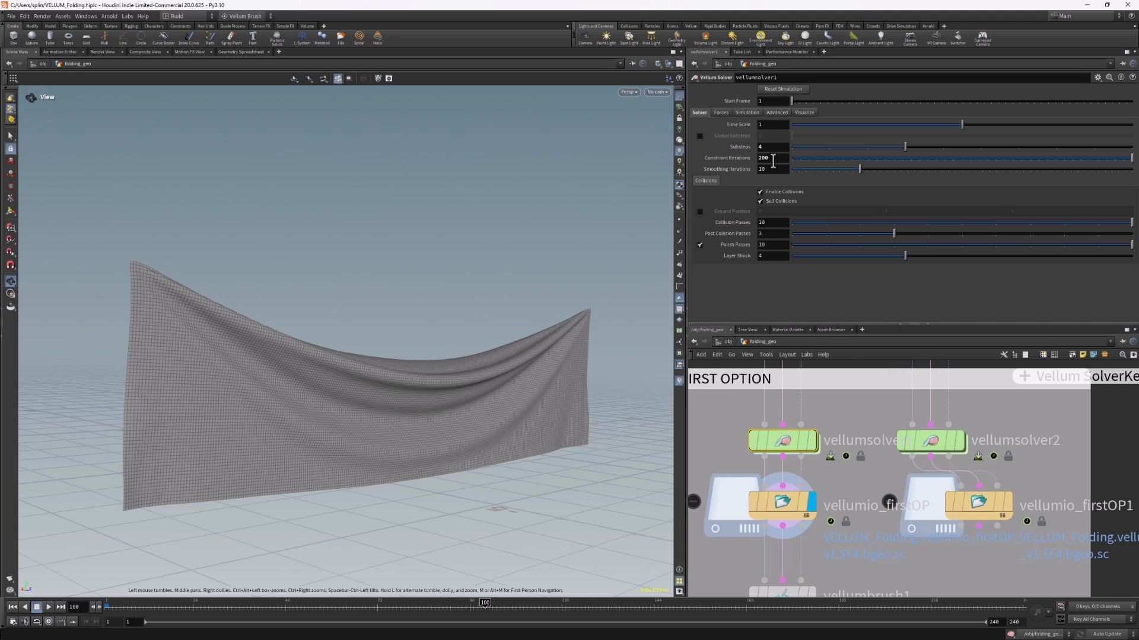
left_click(935, 442)
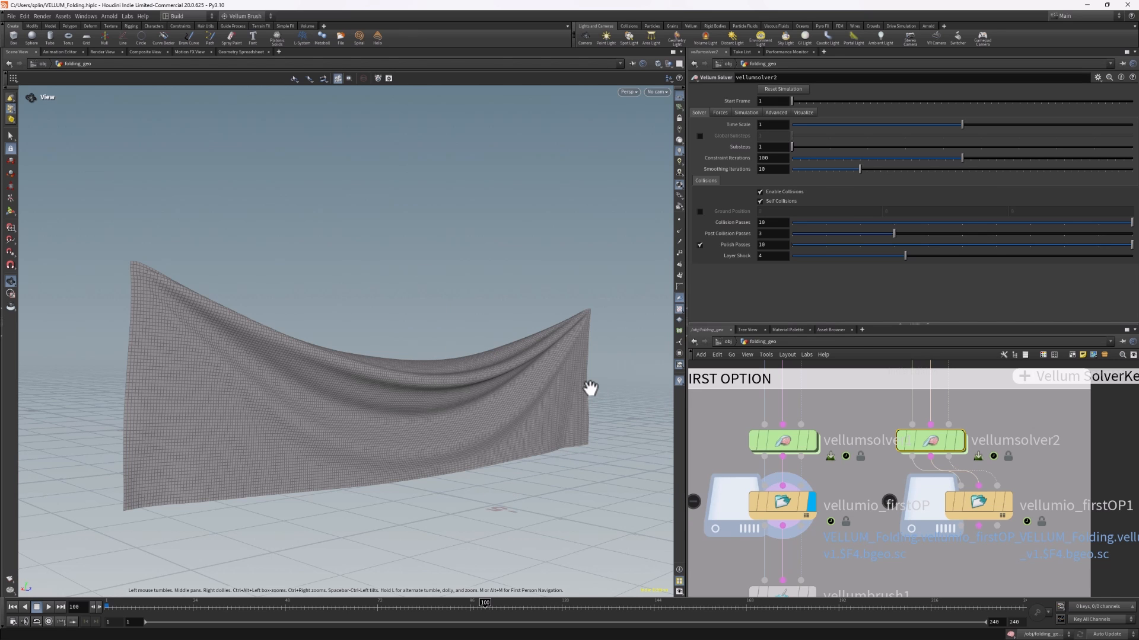
left_click(1009, 505)
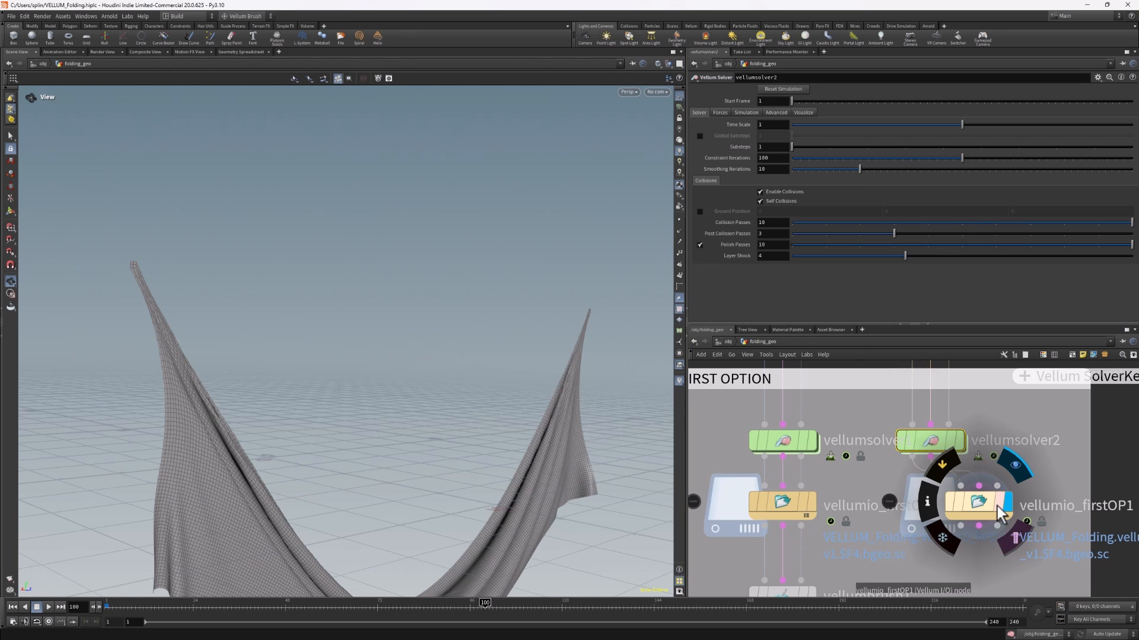
left_click(984, 505)
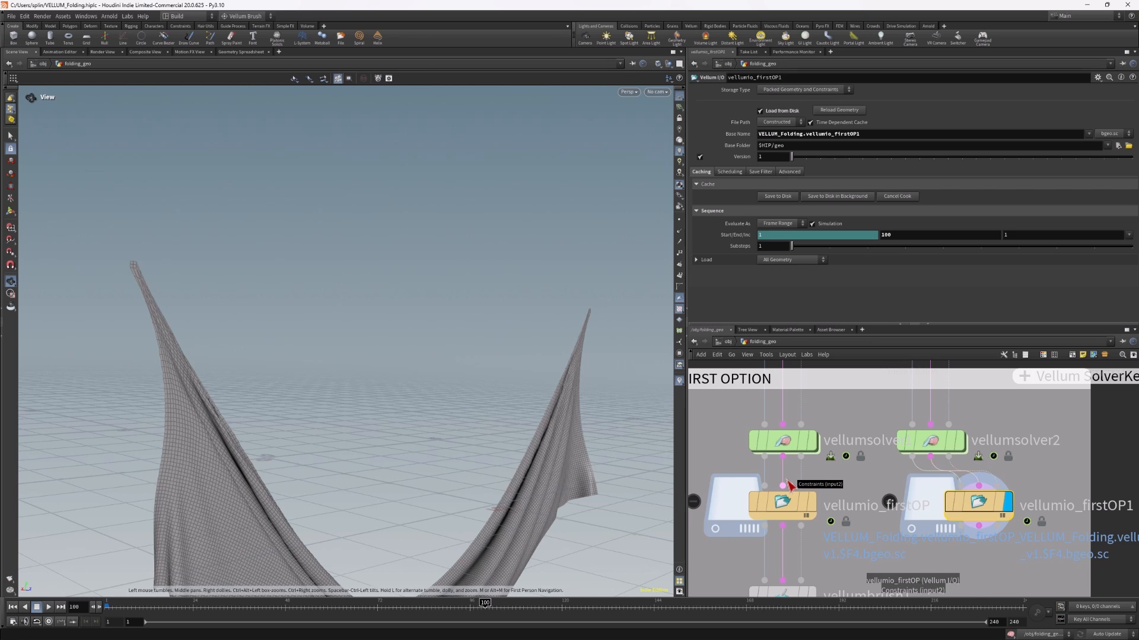
Compare the substeps and constraint iterations of vellumsolver1 against those of vellumsolver2.
left_click(785, 446)
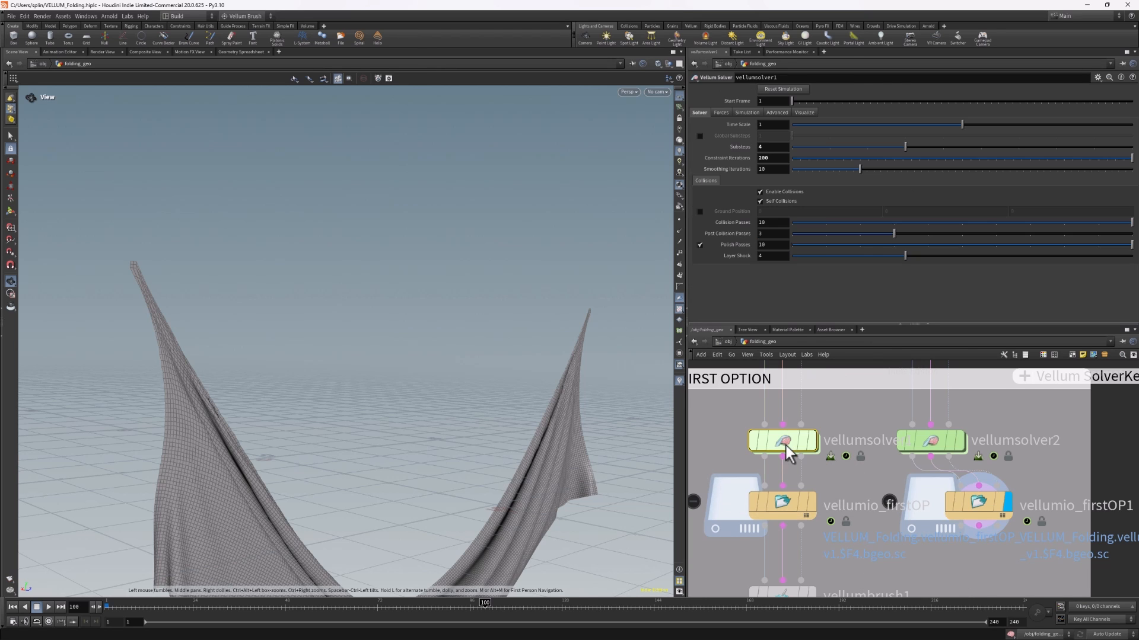
left_click(929, 440)
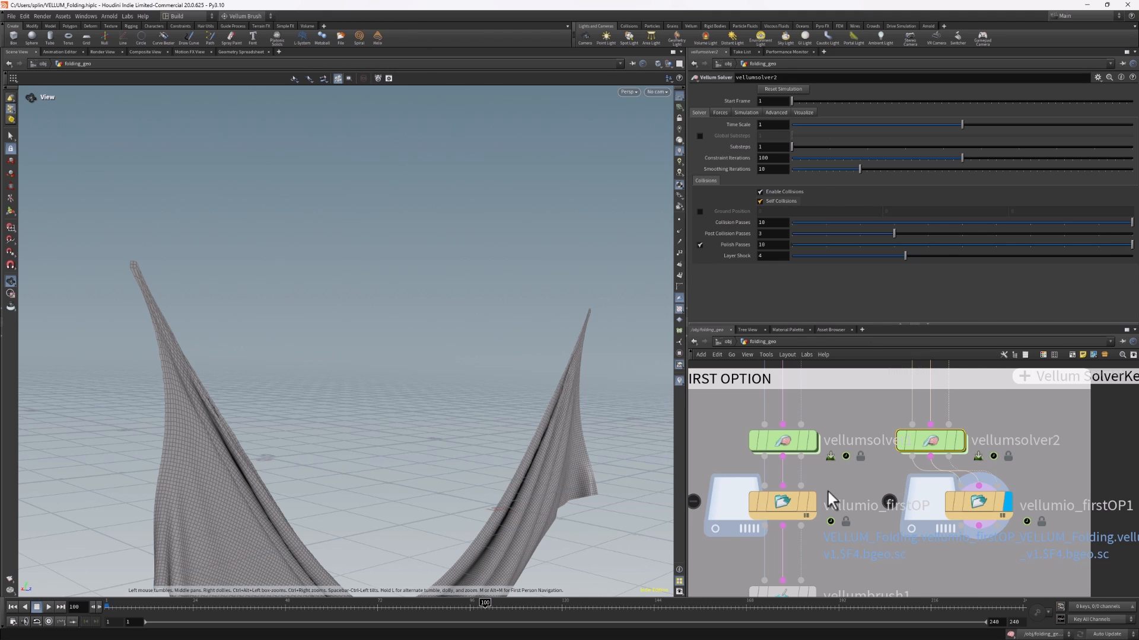
left_click(783, 440)
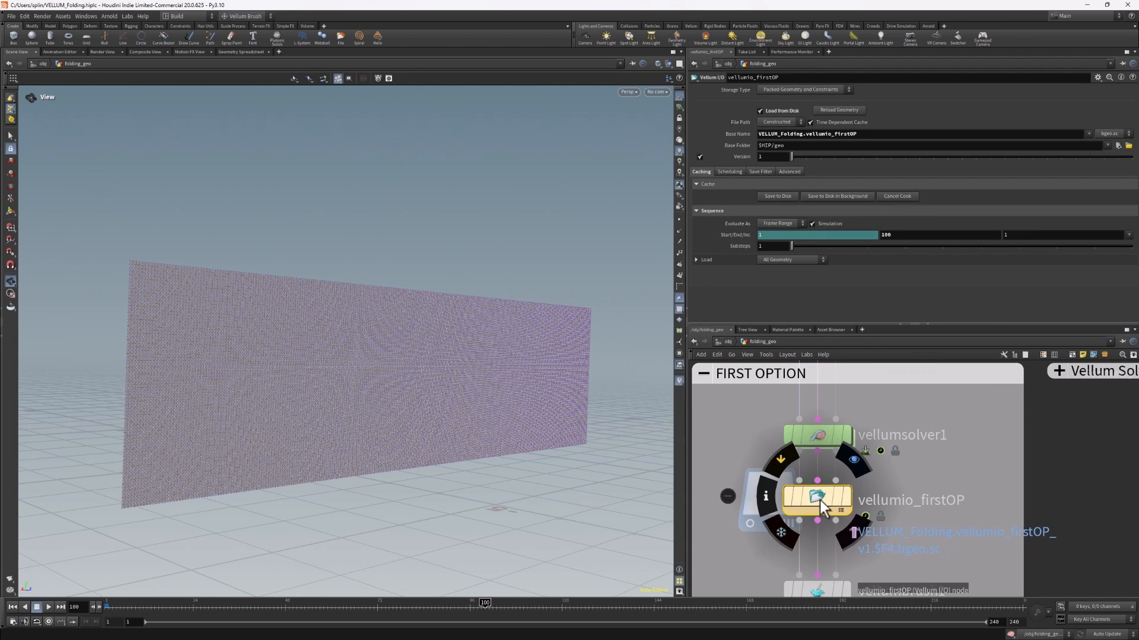
Display vellumio_firstOP under vellumsolver1 again and examine its cached draped cloth.
left_click_drag(820, 503, 822, 505)
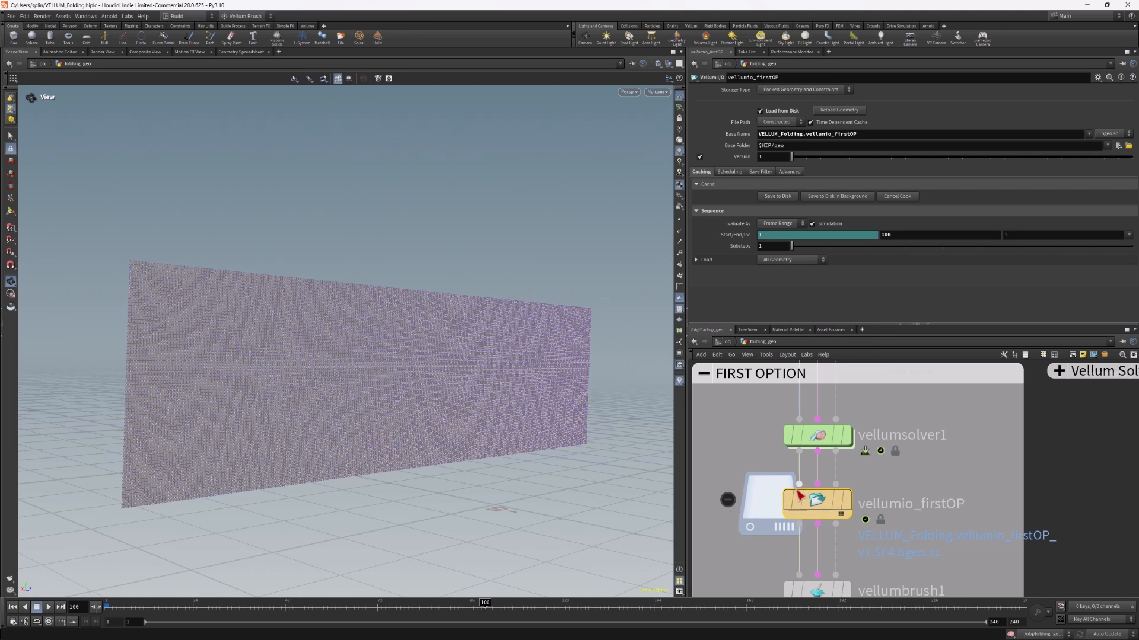
middle_click_drag(980, 487, 962, 448)
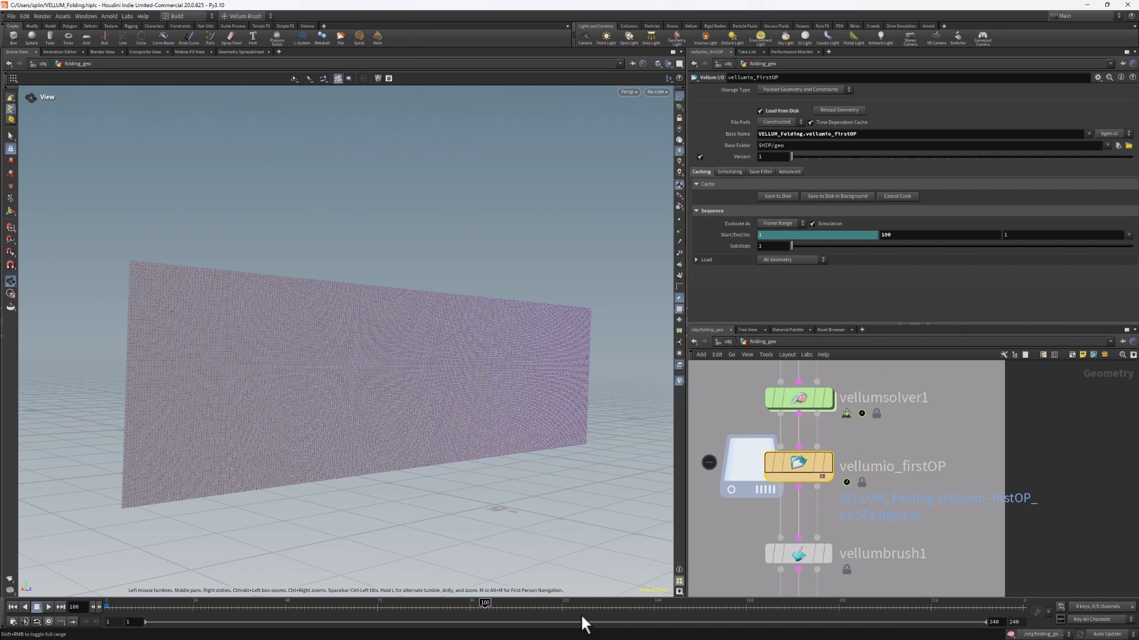
left_click(829, 467)
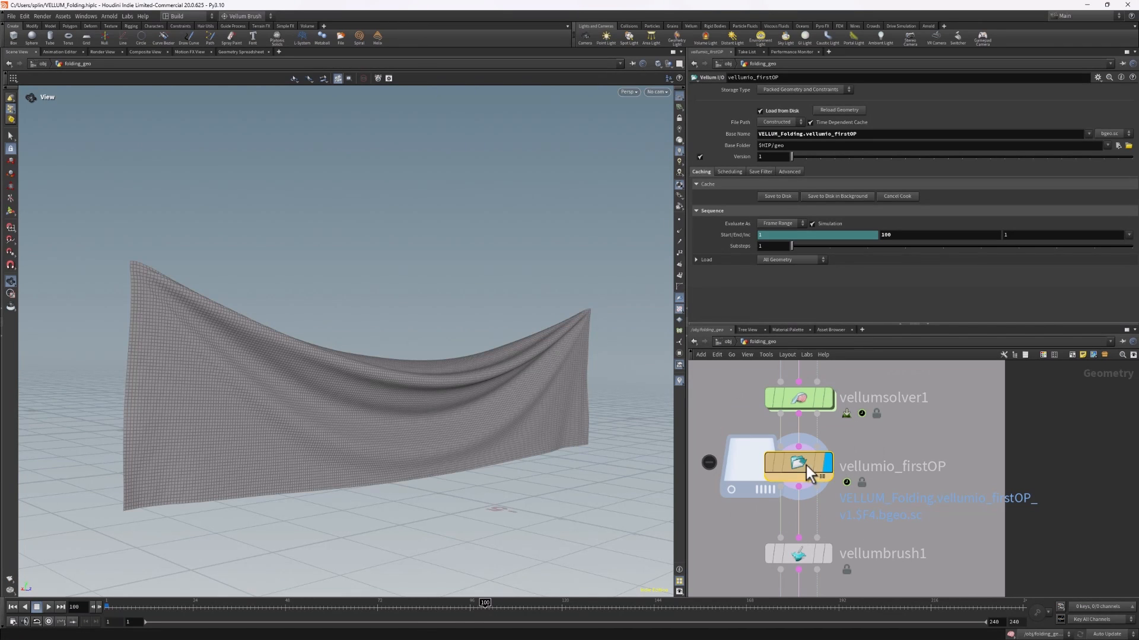
left_click_drag(279, 317, 409, 361)
Display vellumbrush1 below vellumio_firstOP and activate its Vellum Brush tool in the viewport.
middle_click_drag(953, 511, 967, 427)
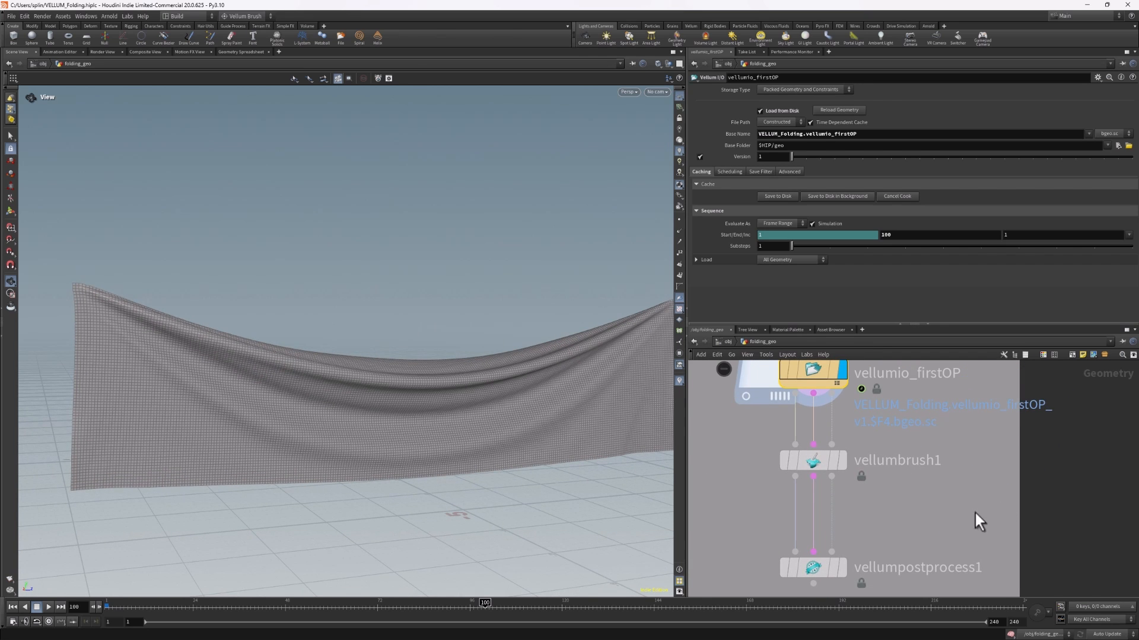
middle_click_drag(982, 483, 979, 515)
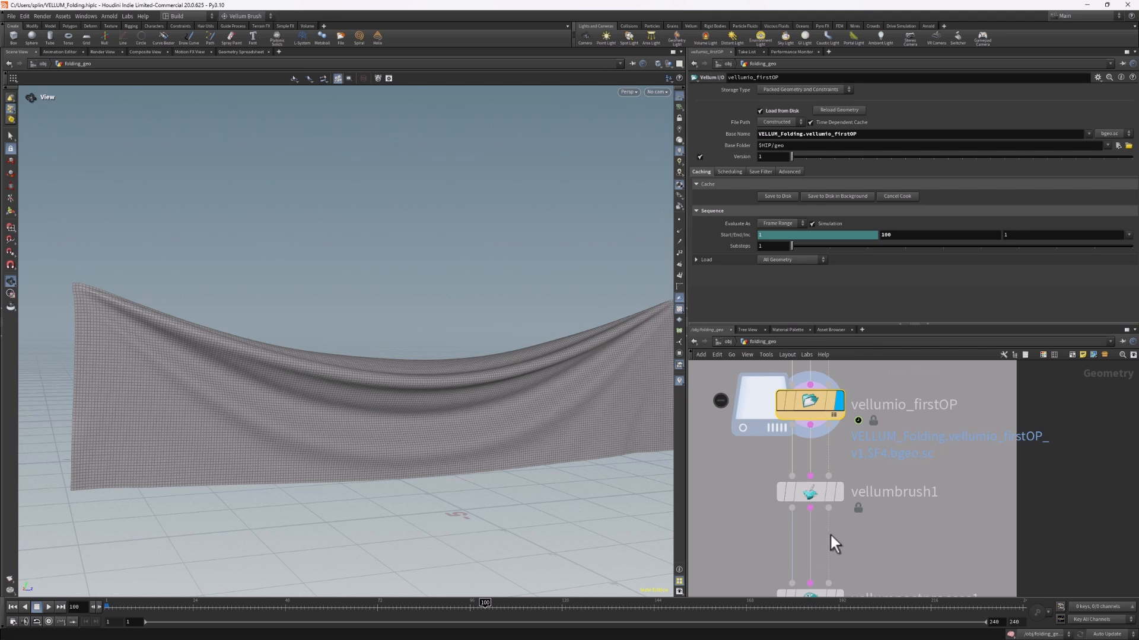
left_click(810, 493)
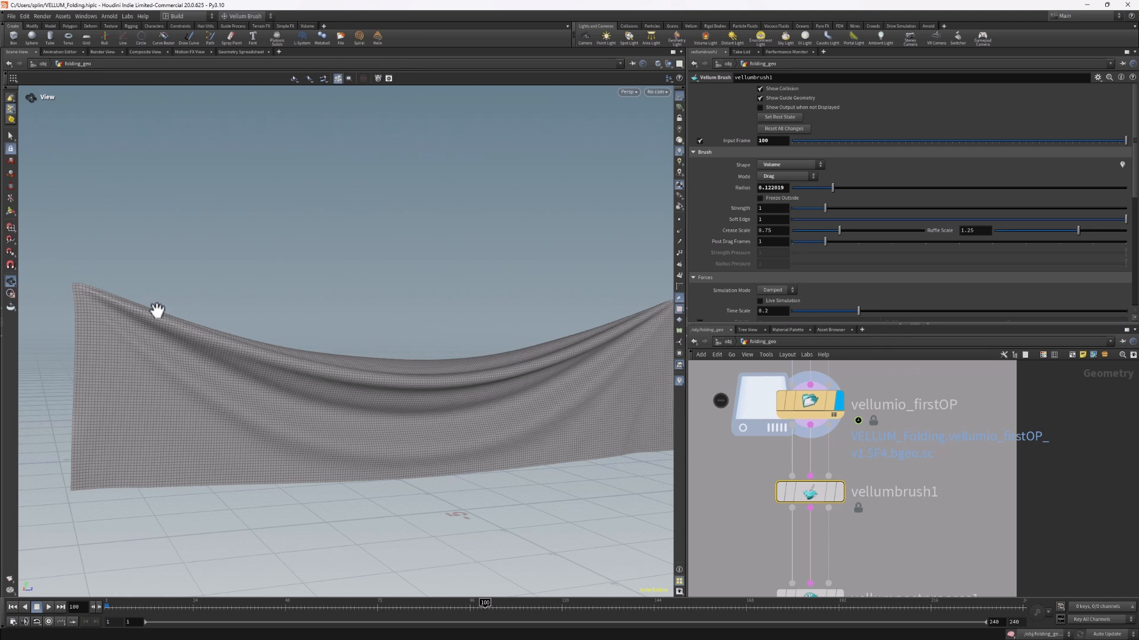
mouse_move(832, 501)
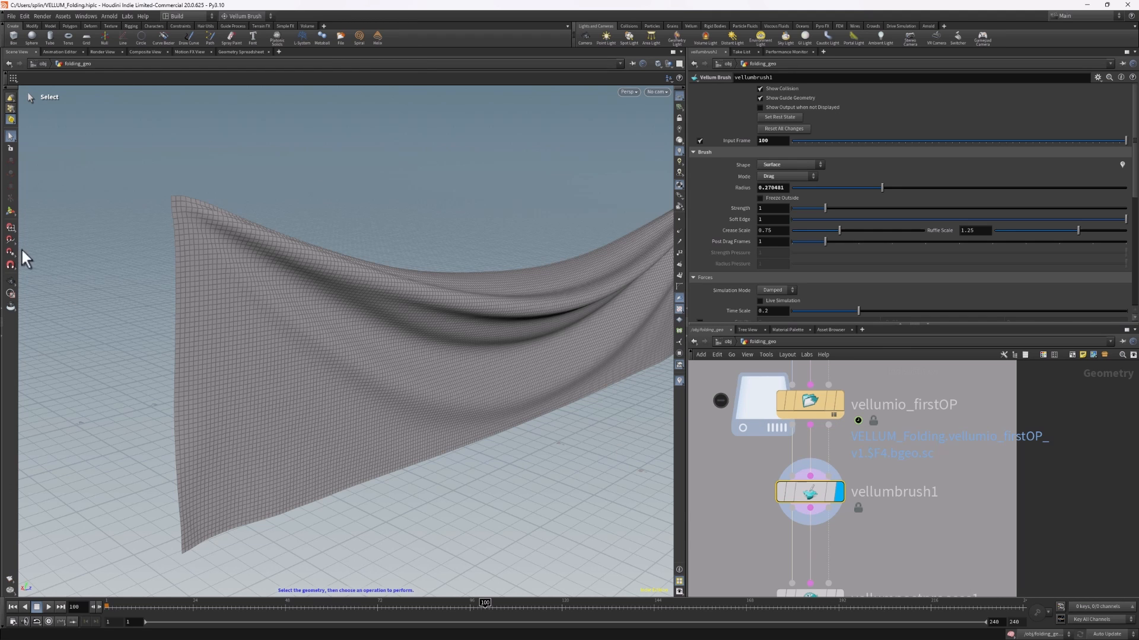
left_click(11, 211)
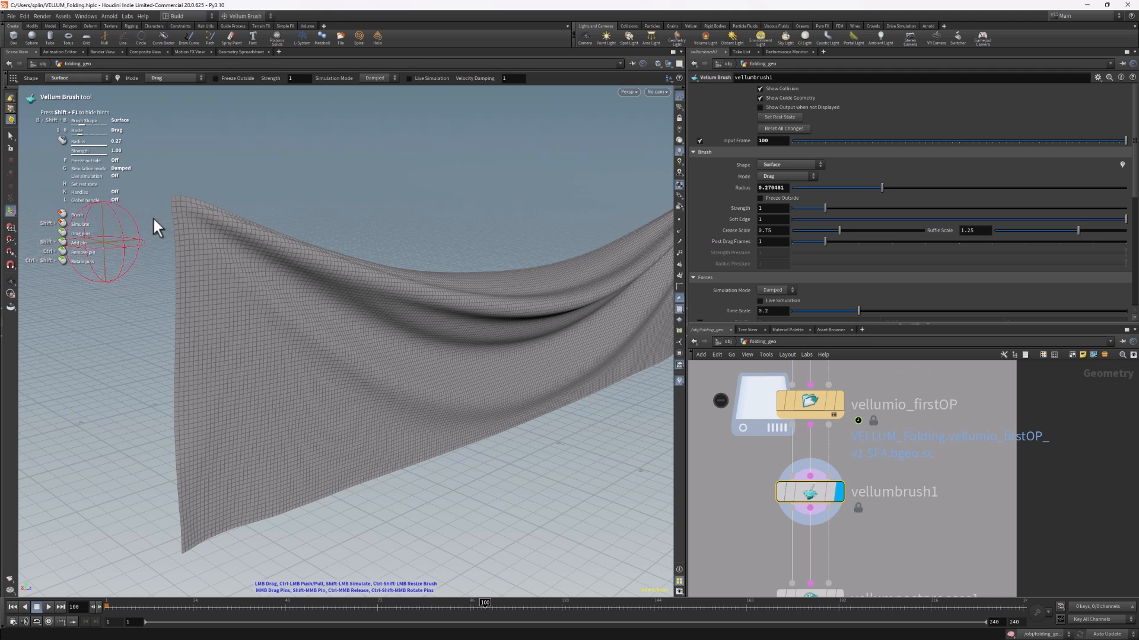
Undo the last brush drag on the cloth and review the shape, mode and force settings of vellumbrush1.
key("ctrl+z")
right_click(347, 166)
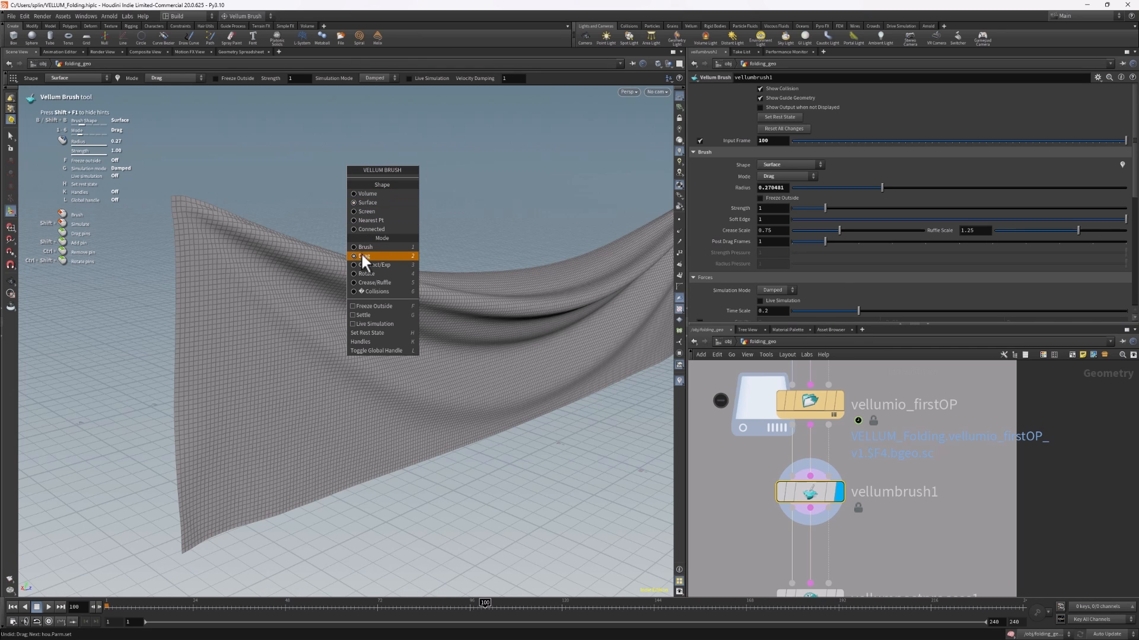
left_click(414, 30)
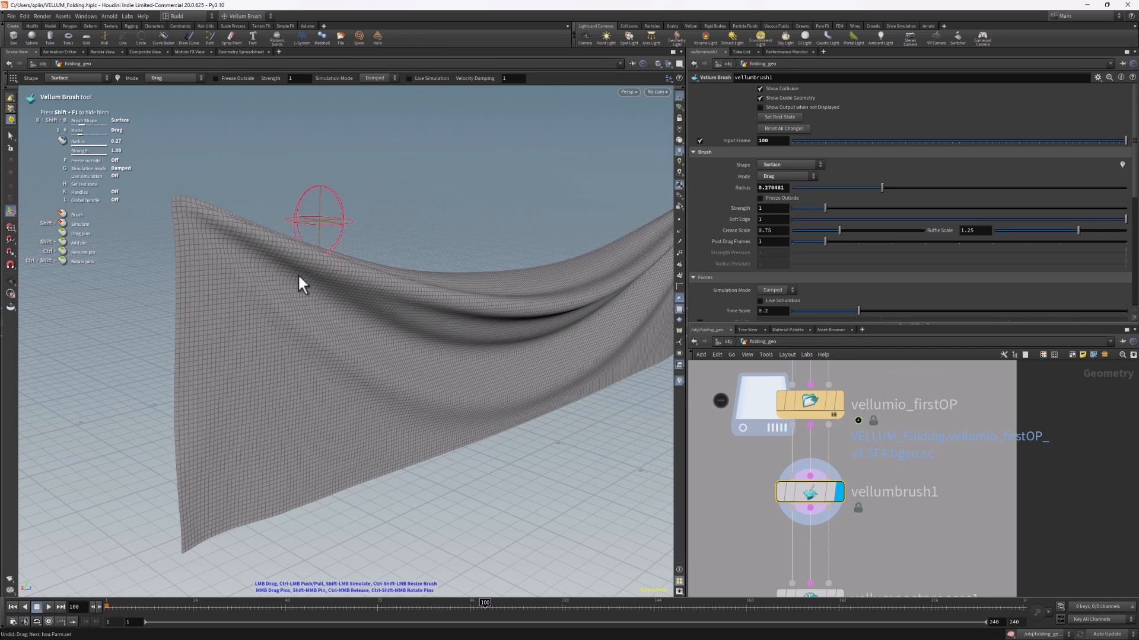
mouse_move(298, 493)
left_mouse_down("alt")
mouse_move(284, 480)
mouse_move(297, 447)
left_mouse_up("alt")
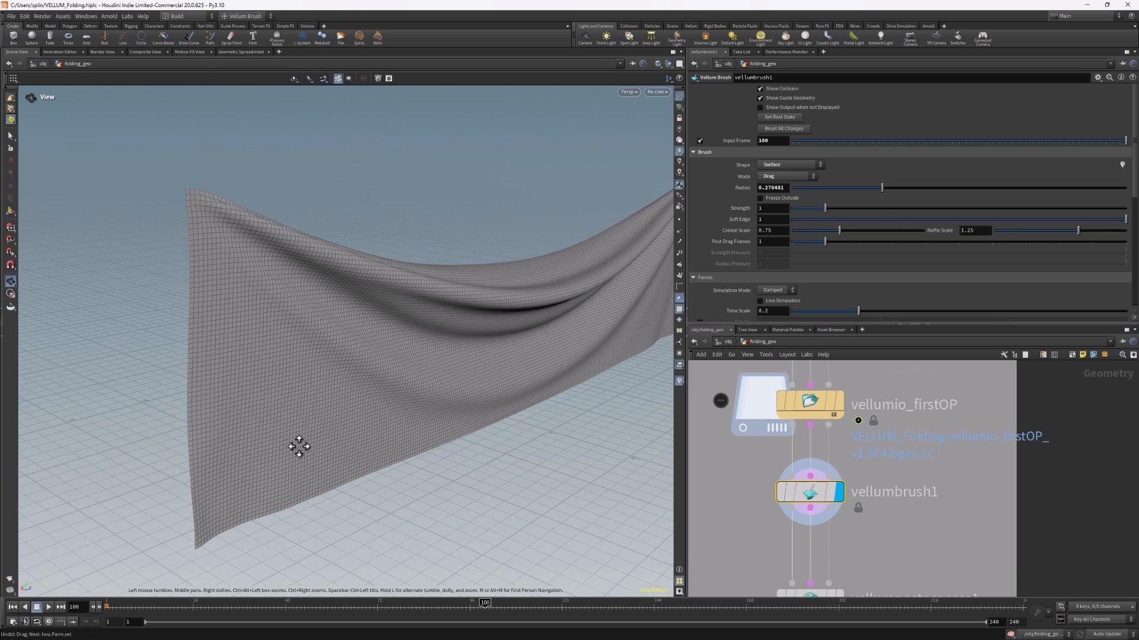
scroll(699, 229, "down", 2)
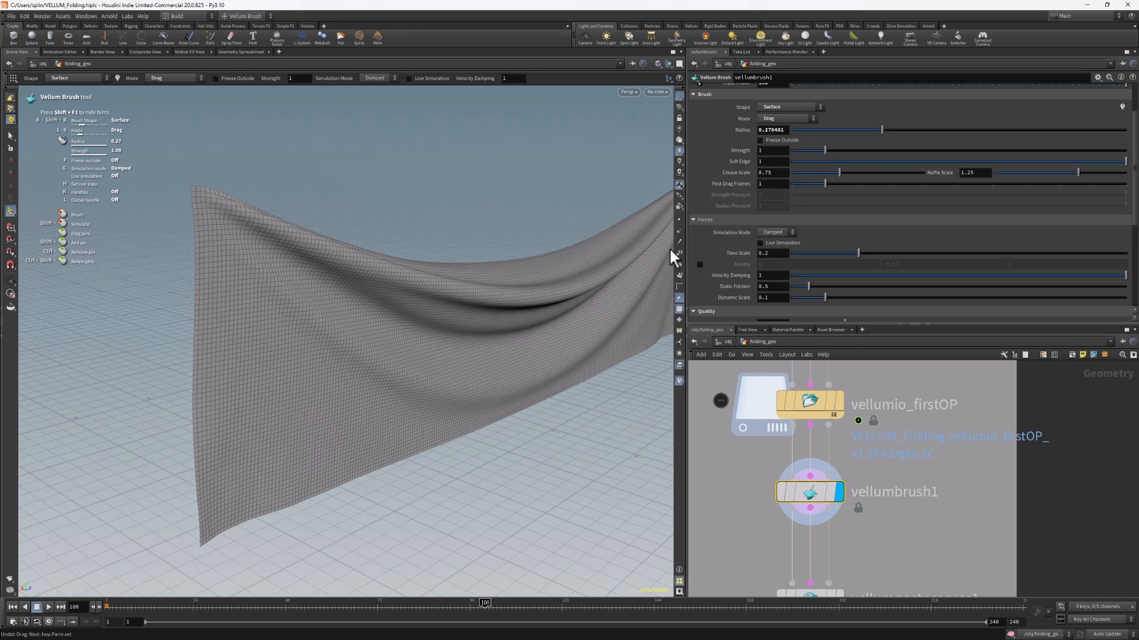
Try lifting the cloth's near lower corner with the Surface-shaped brush in Drag mode, and examine the folded result.
mouse_move(296, 509)
left_mouse_down()
mouse_move(312, 465)
mouse_move(320, 473)
mouse_move(291, 507)
mouse_move(290, 489)
left_mouse_up()
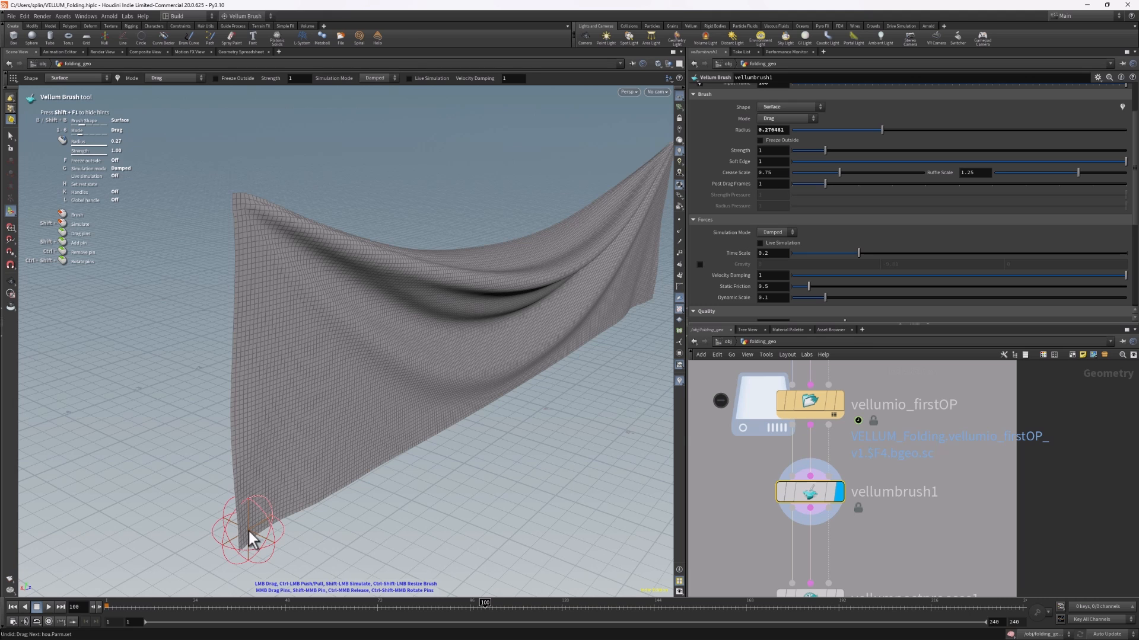
right_click(258, 505)
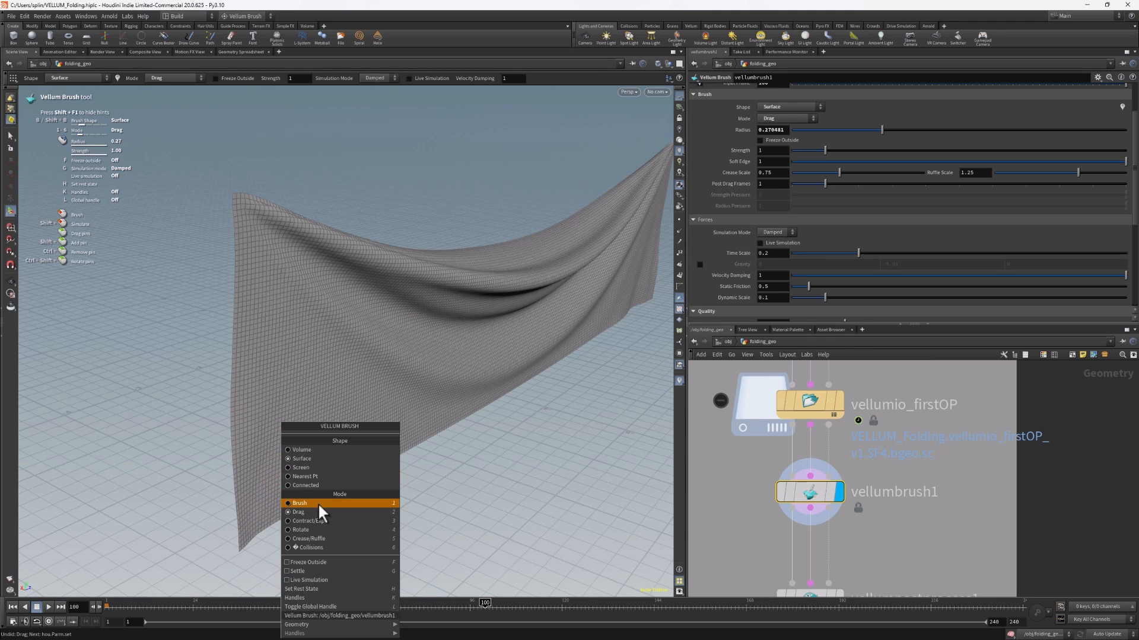
left_click(298, 511)
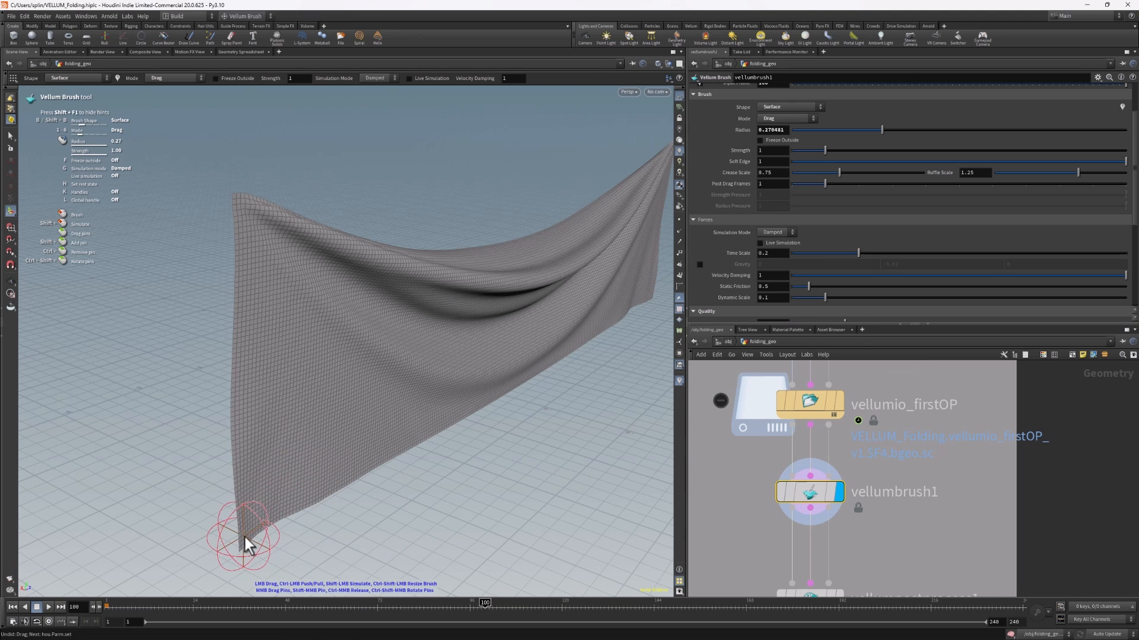
mouse_move(244, 536)
left_mouse_down()
mouse_move(212, 486)
mouse_move(155, 265)
mouse_move(174, 290)
left_mouse_up()
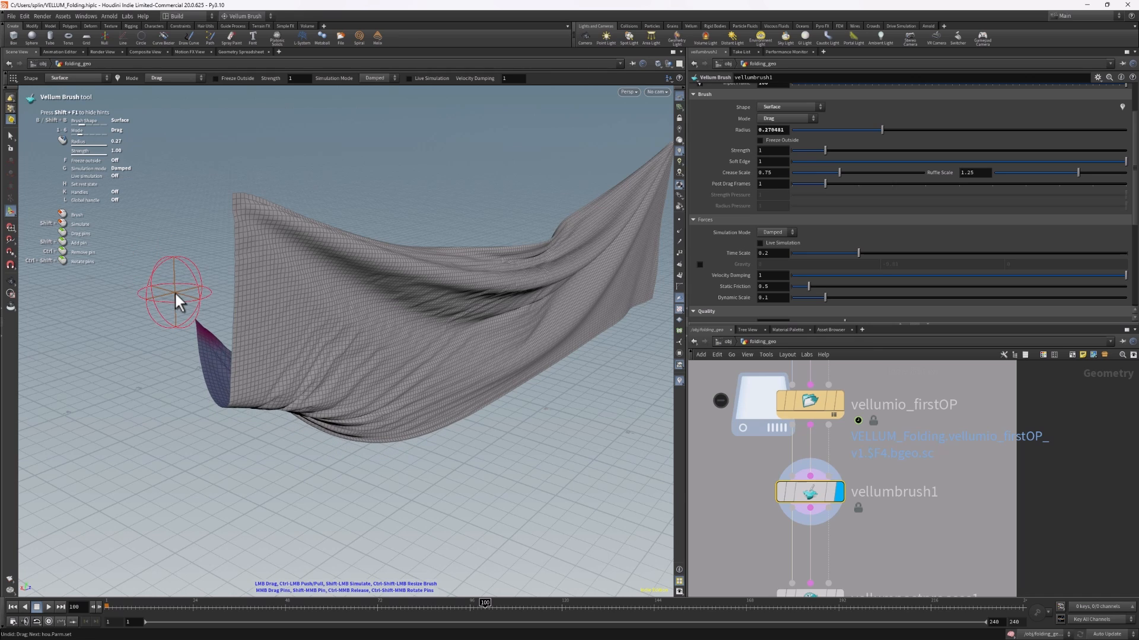
key("Escape")
mouse_move(167, 247)
left_mouse_down()
mouse_move(382, 203)
mouse_move(295, 229)
mouse_move(148, 203)
mouse_move(175, 166)
mouse_move(176, 229)
mouse_move(279, 246)
left_mouse_up()
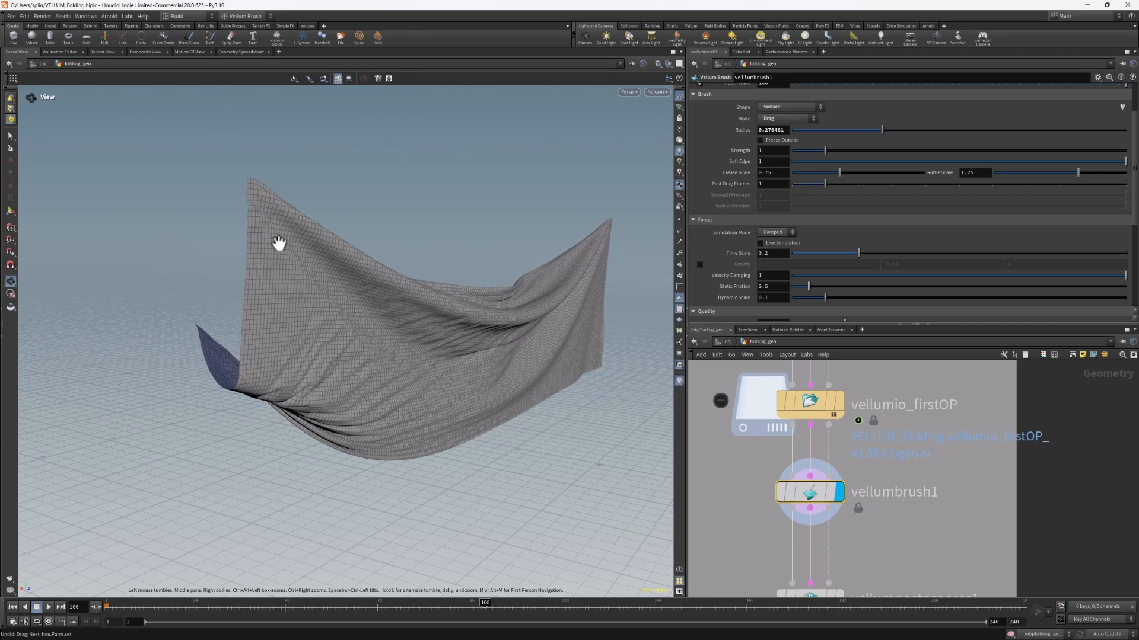
key("Return")
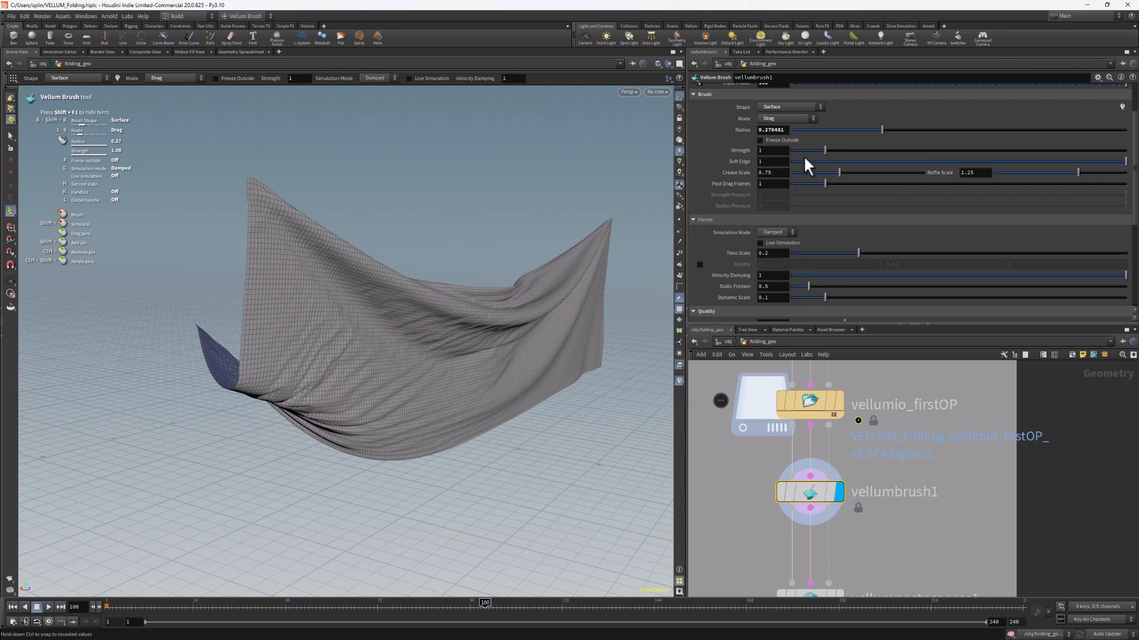
Reset all brush changes on vellumbrush1 and set its rest state.
scroll(747, 198, "up", 3)
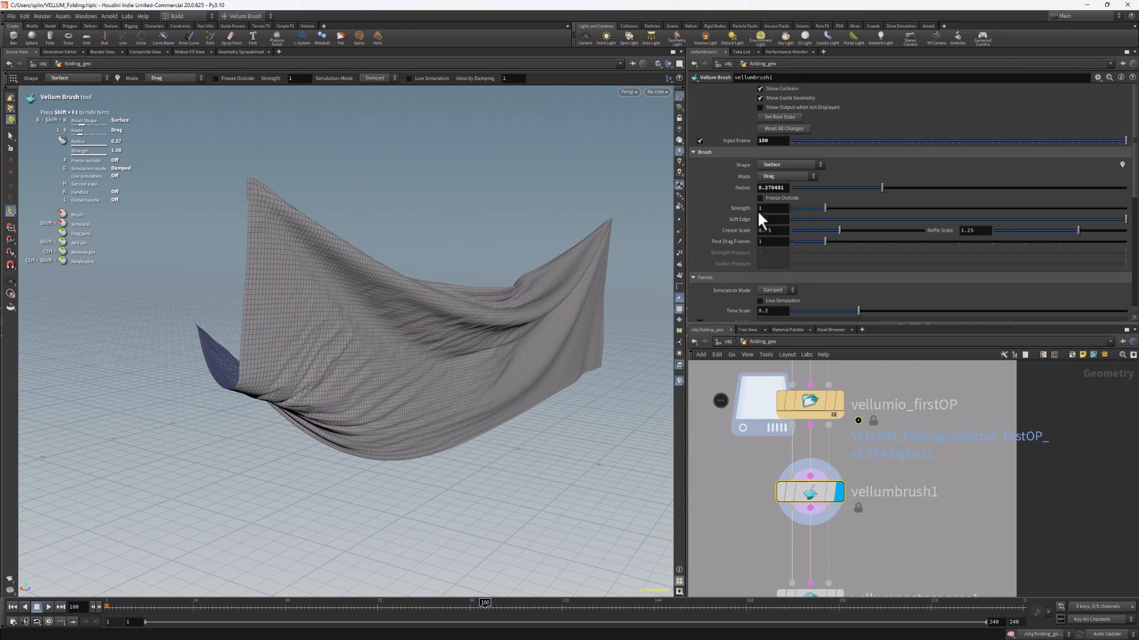
left_click(787, 129)
left_click(779, 117)
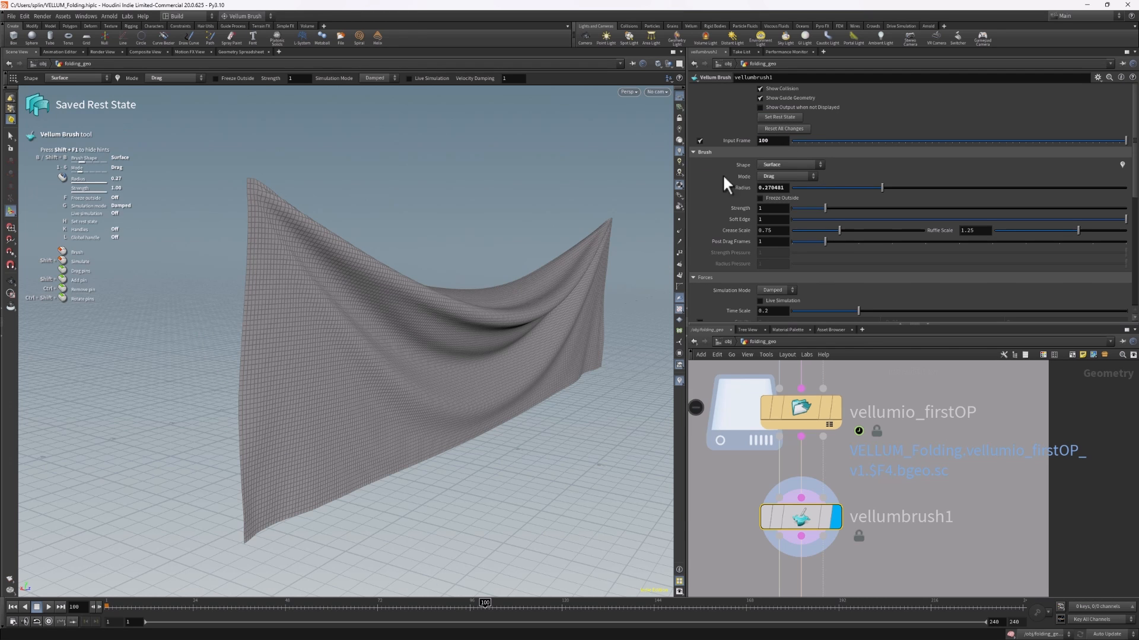
Switch the brush to Settle with live simulation and pull the cloth's near lower corner upward in Drag mode.
key("Escape")
left_click_drag(386, 437, 381, 415)
key("Return")
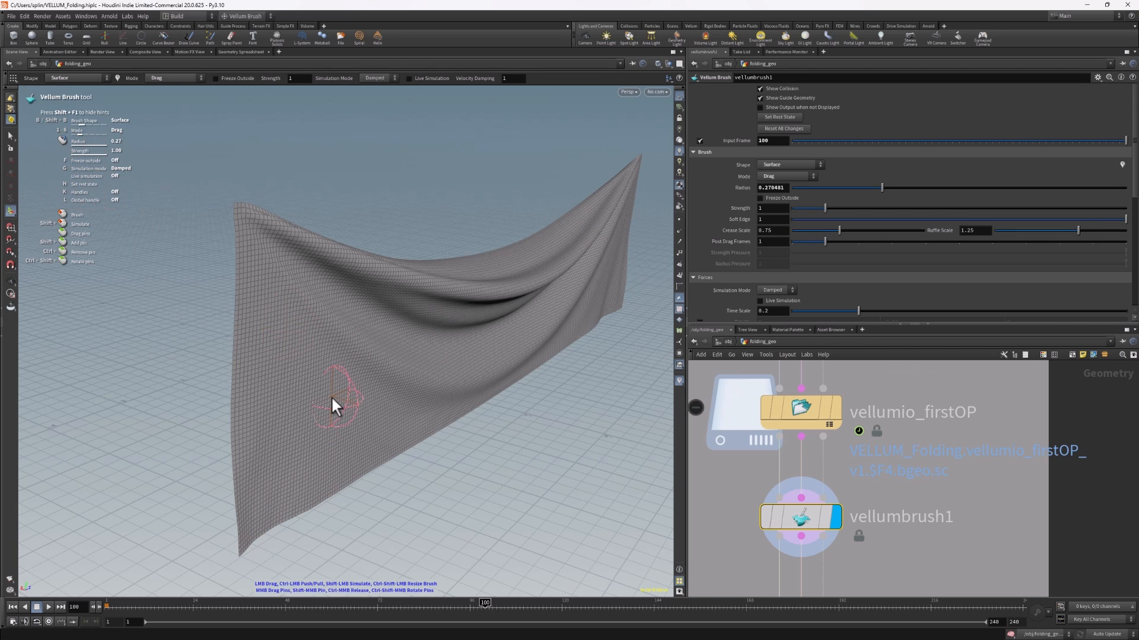
key("g")
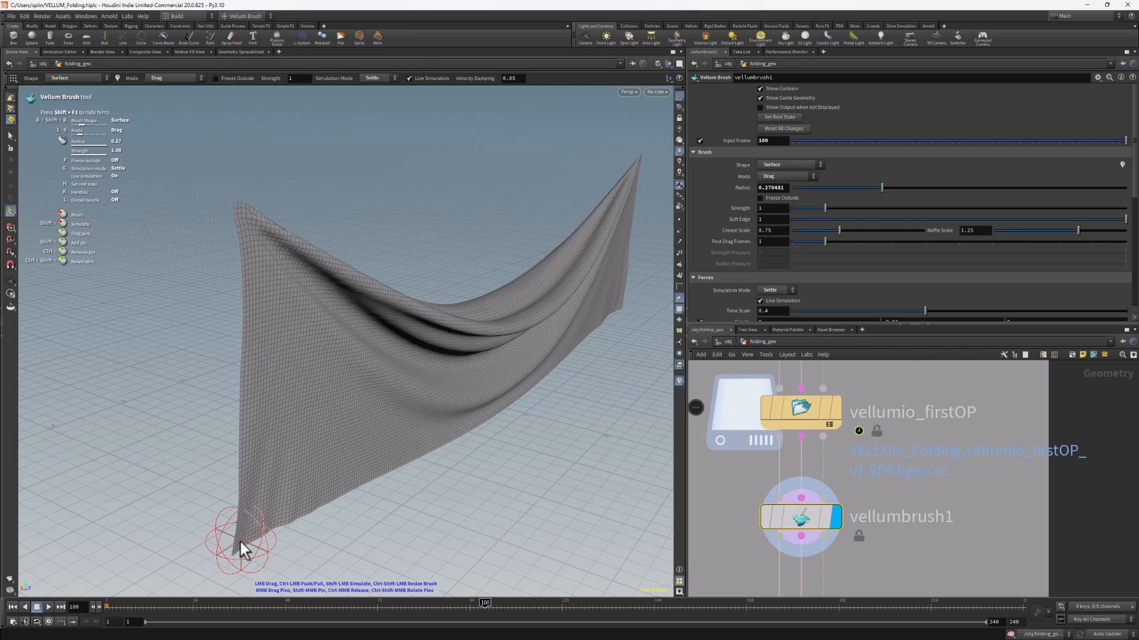
mouse_move(240, 538)
left_mouse_down()
mouse_move(202, 479)
mouse_move(201, 319)
left_mouse_up()
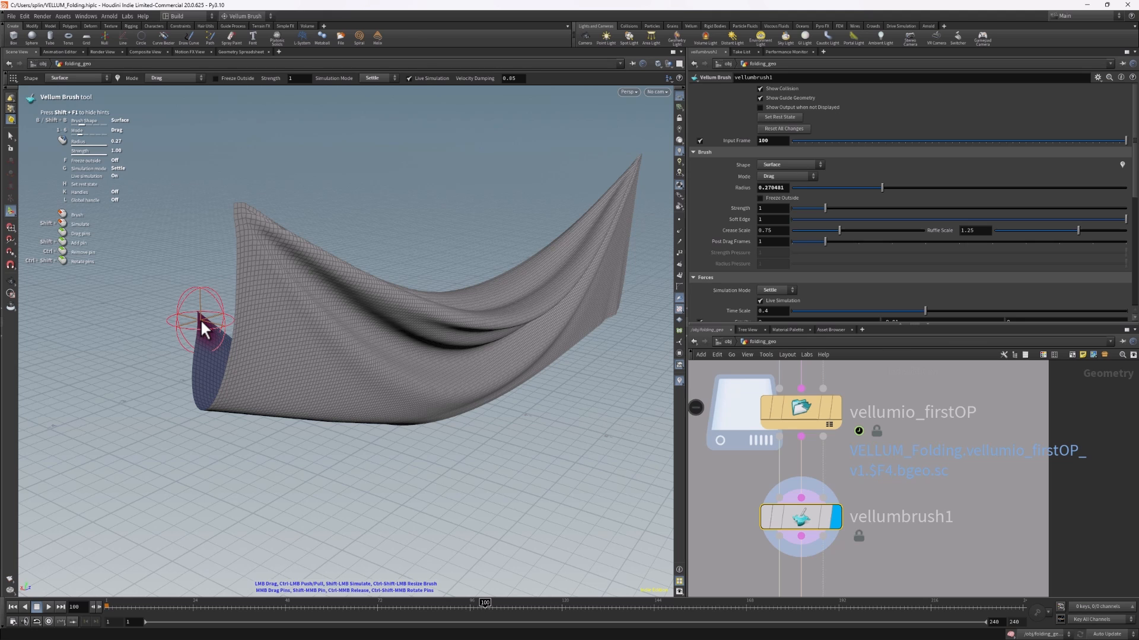
Turn off Settle, try dragging the cloth's lower edge with a brush radius of about 0.2, and reset all brush changes.
key("g")
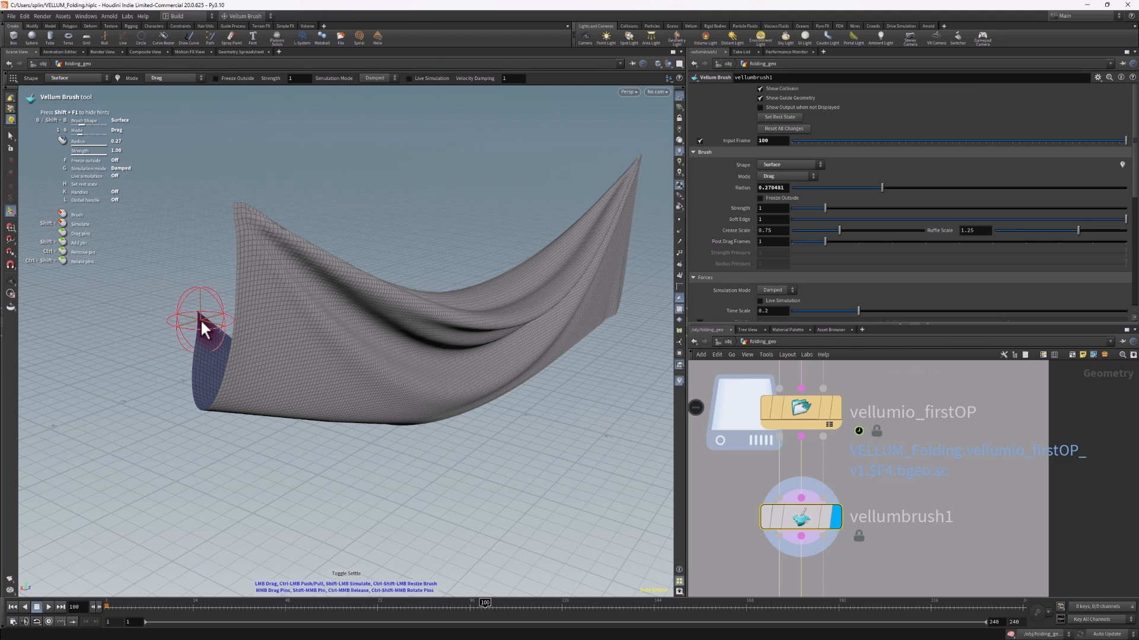
right_click(314, 394)
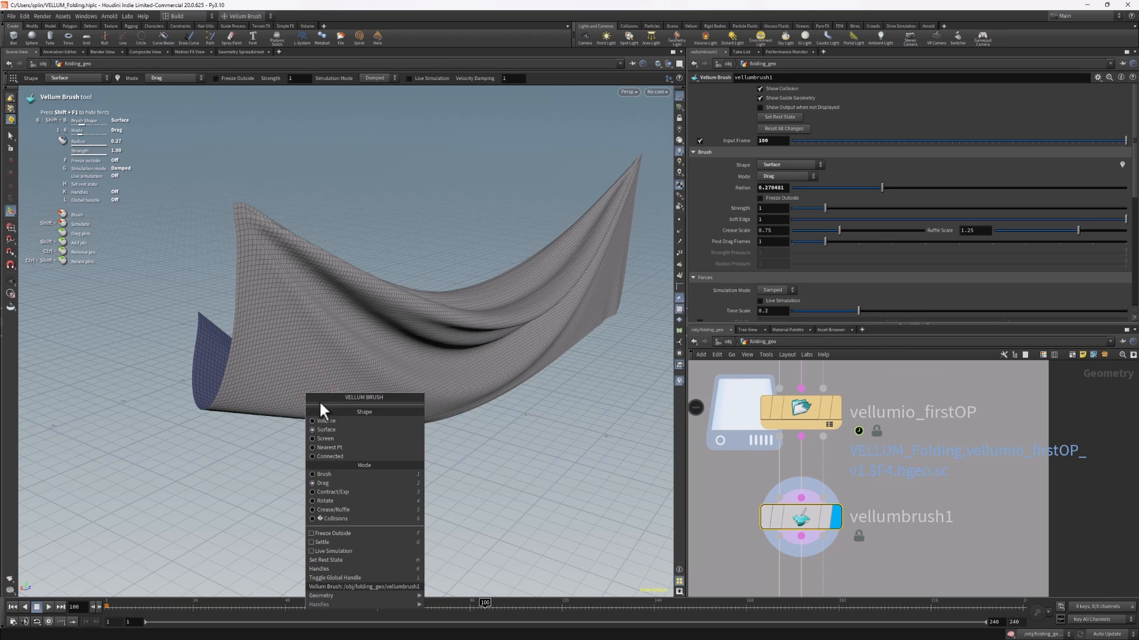
left_click(341, 479)
mouse_move(314, 408)
left_mouse_down("ctrl+shift")
mouse_move(304, 409)
mouse_move(305, 374)
left_mouse_up("ctrl+shift")
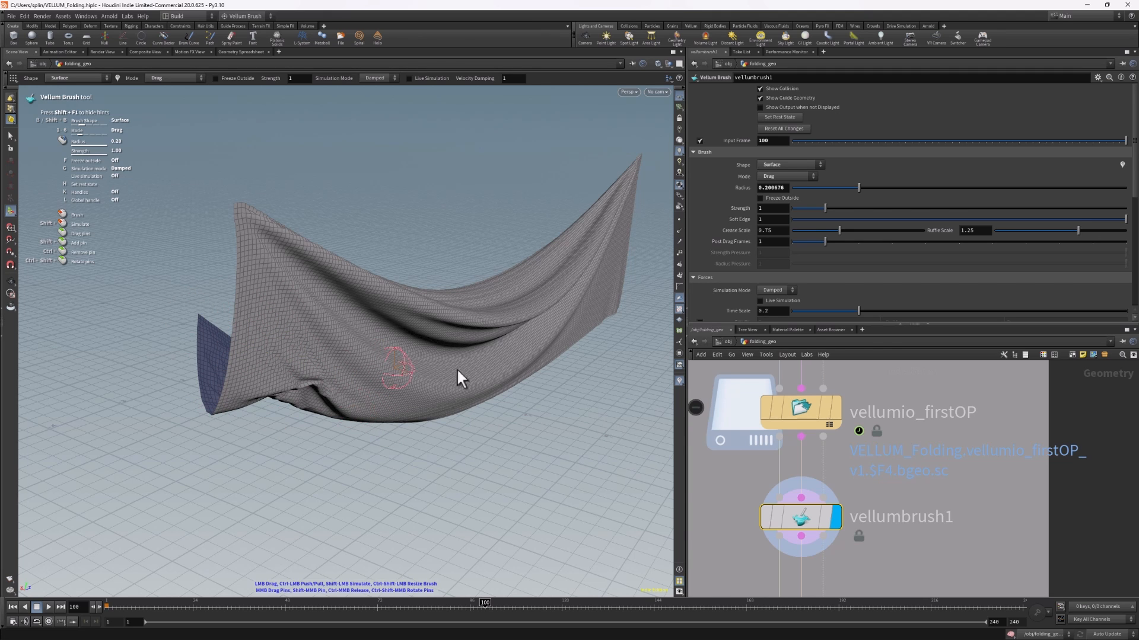
left_click(789, 130)
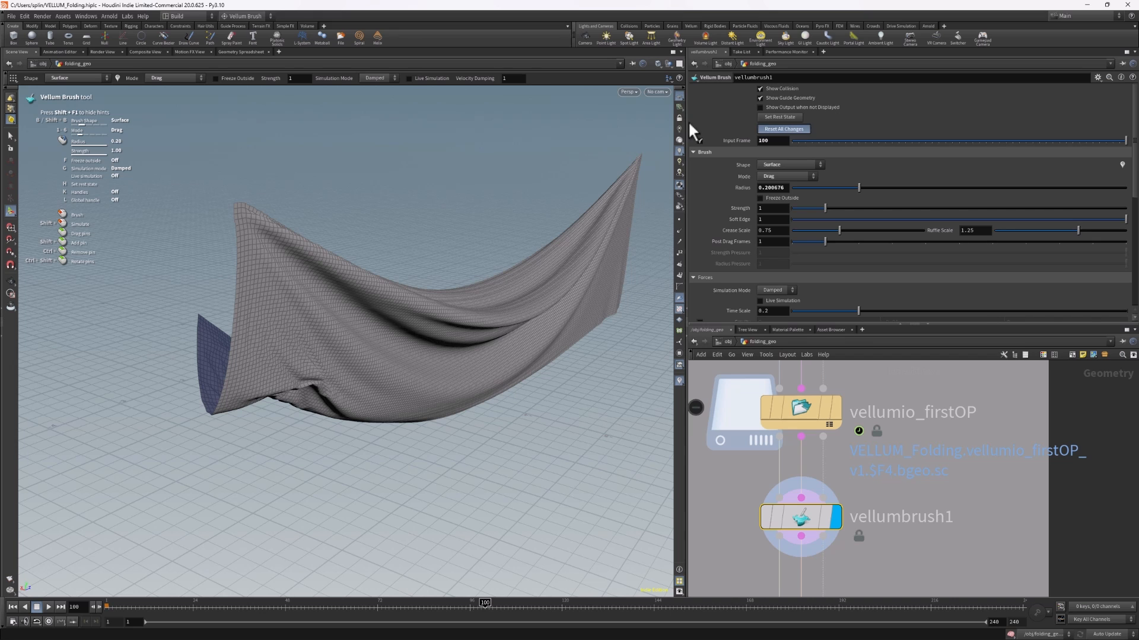
Set the rest state on vellumbrush1 again and choose Drag mode for the brush.
left_click(780, 118)
key("Escape")
left_click_drag(353, 373, 349, 413)
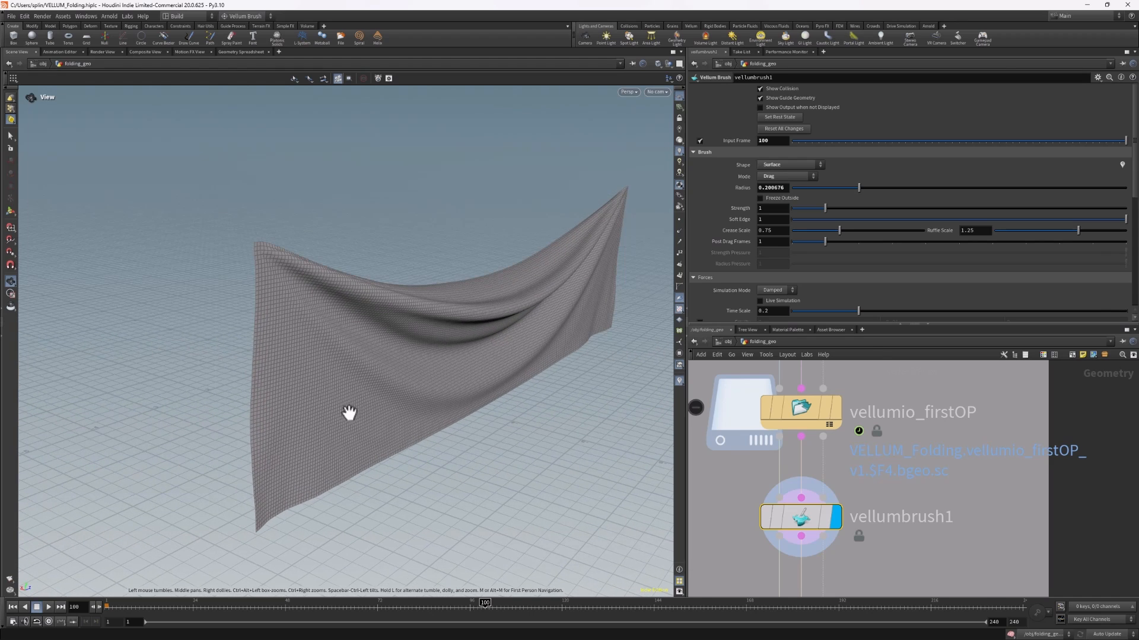
key("Return")
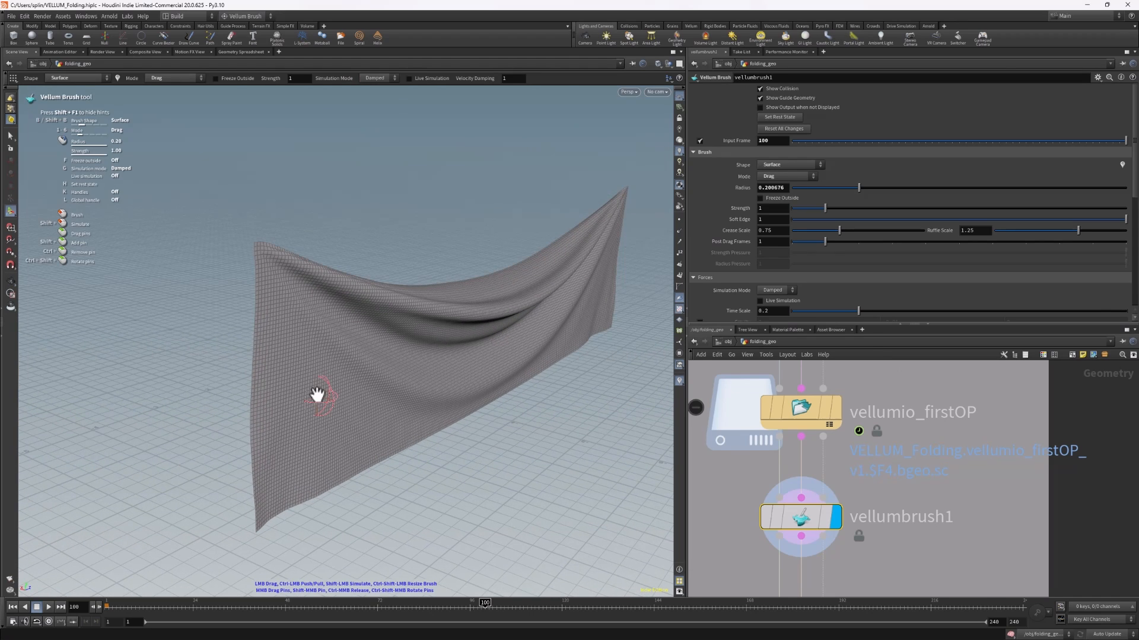
left_click(781, 117)
right_click(265, 482)
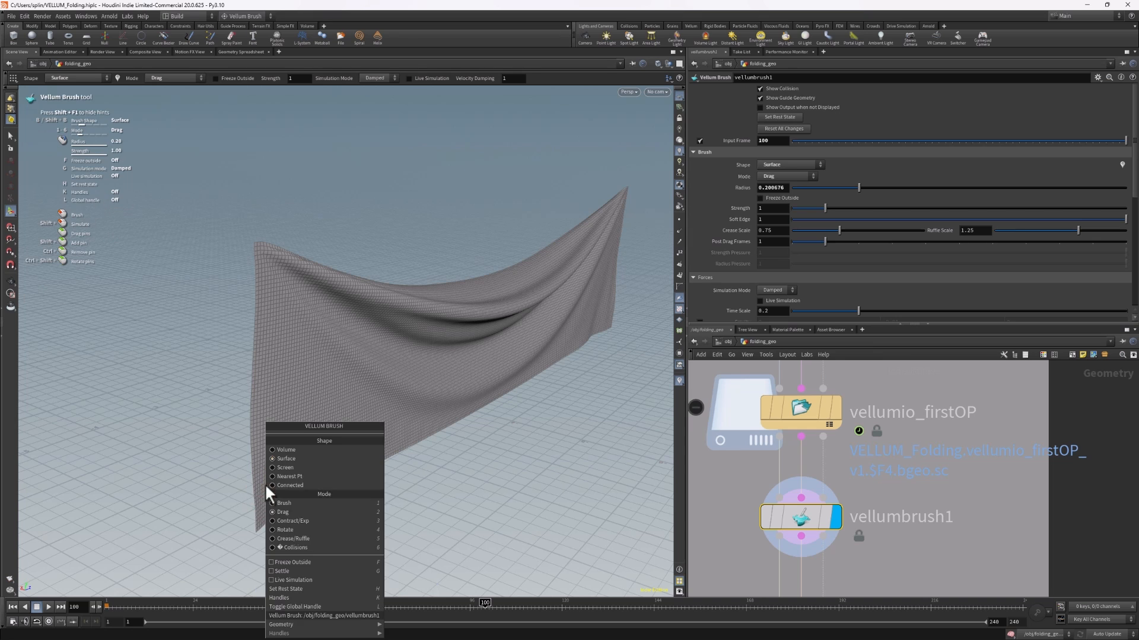
left_click(294, 515)
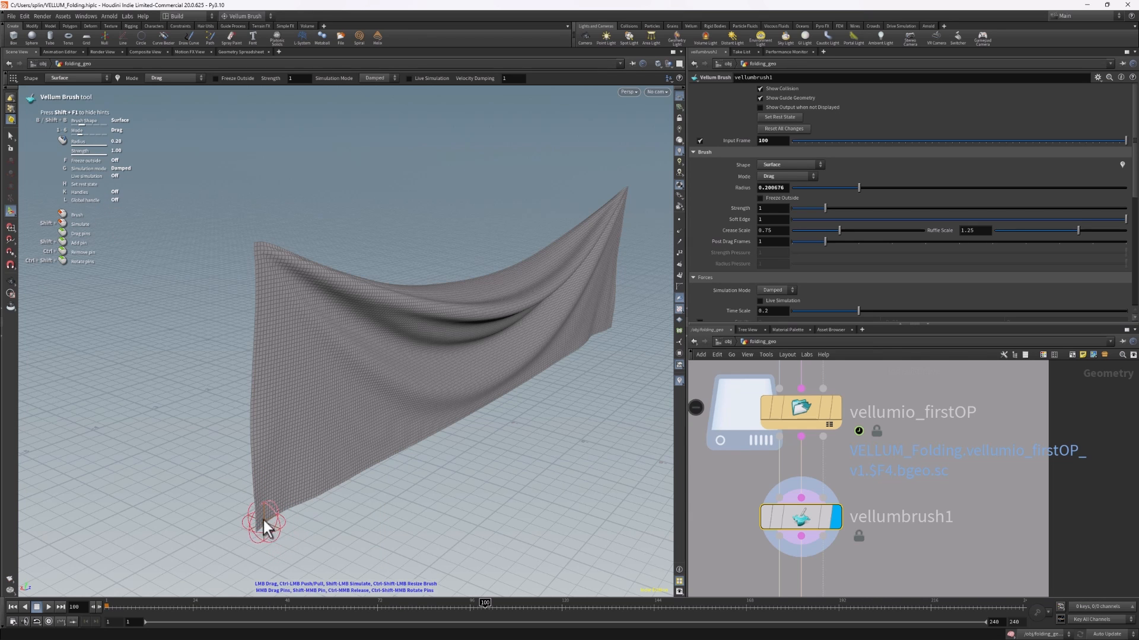
Switch to Settle with live simulation, lift the cloth's near lower corner up and outward, and return to Damped.
key("g")
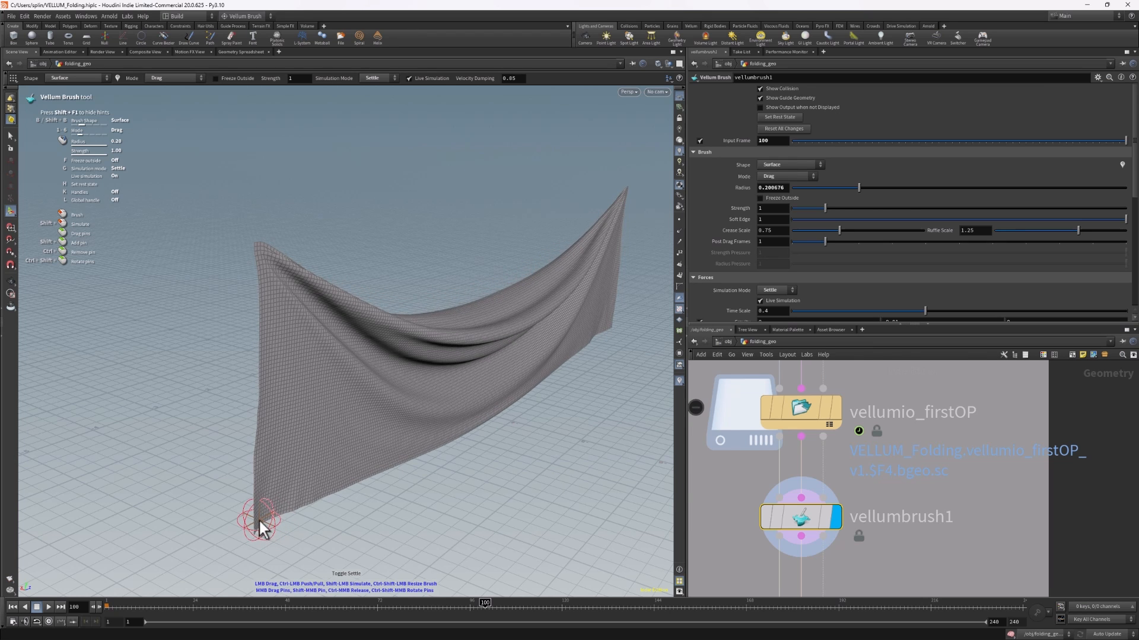
mouse_move(257, 520)
left_mouse_down()
mouse_move(231, 474)
mouse_move(215, 339)
left_mouse_up()
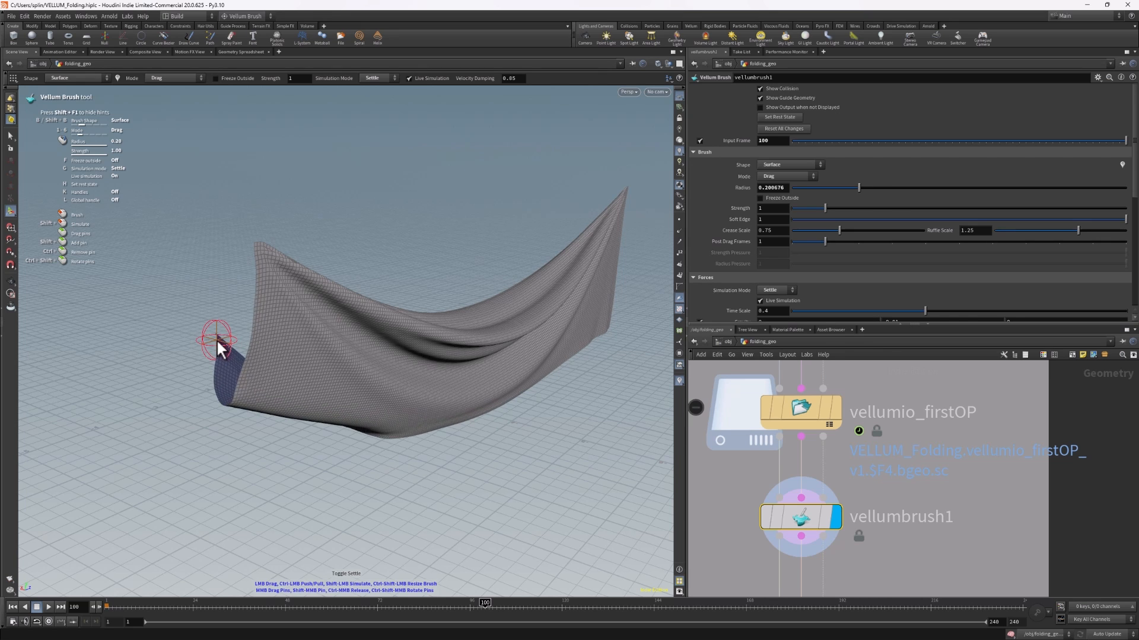
key("g")
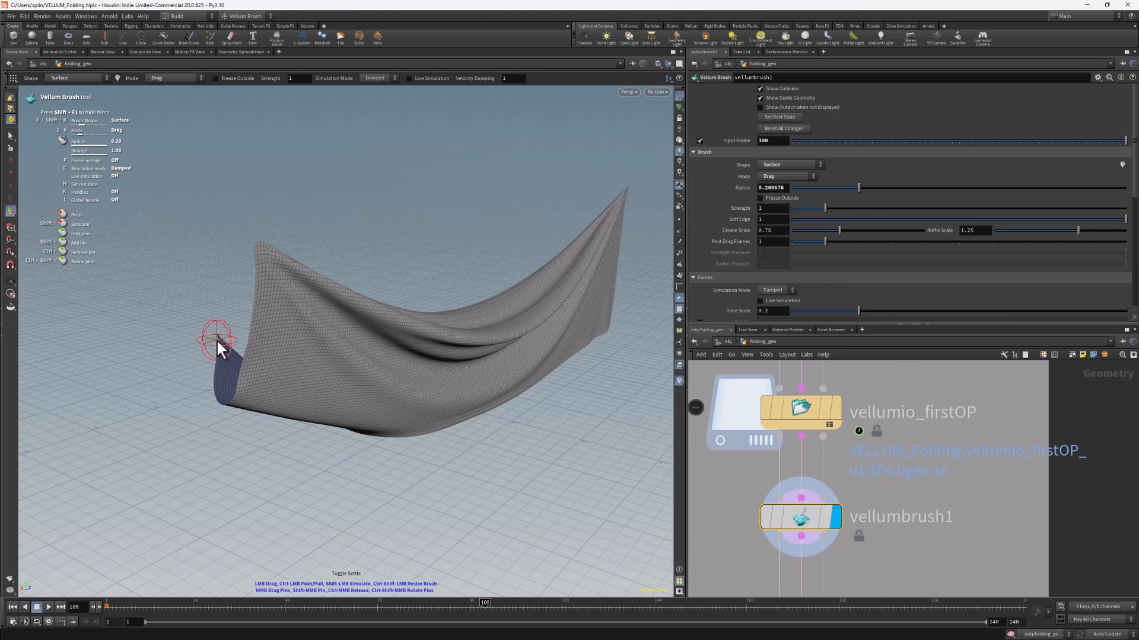
Turn Settle on and drag the lifted corner higher, up behind the cloth's upper corner.
key("Escape")
left_click_drag(280, 325, 560, 328)
middle_click_drag(554, 327, 531, 412)
left_click_drag(531, 412, 460, 381)
key("Return")
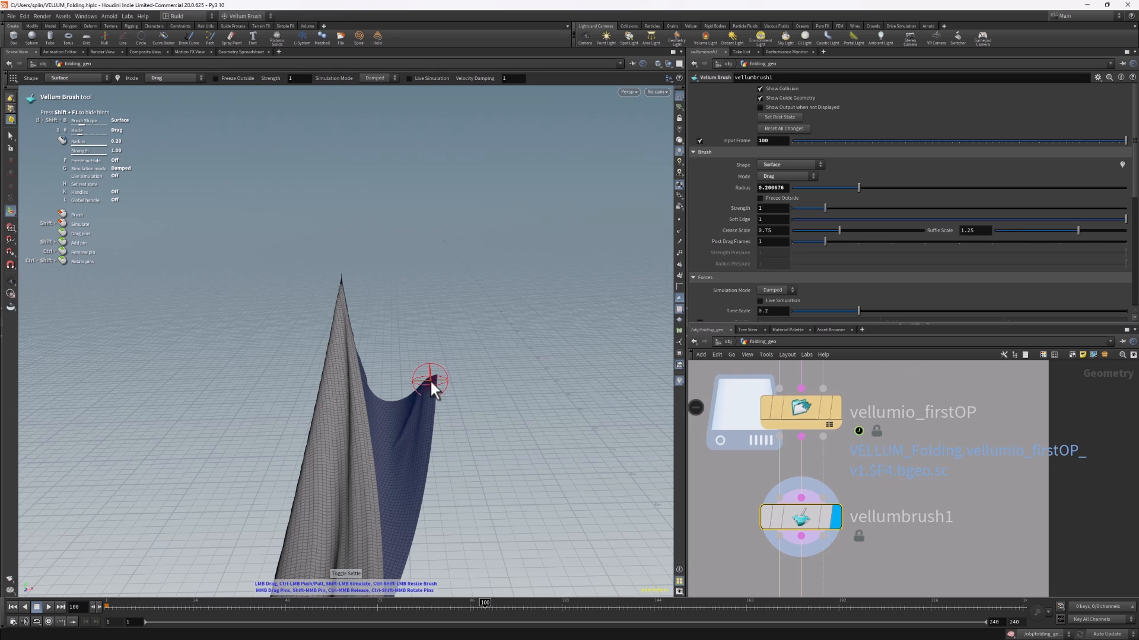
key("g")
mouse_move(431, 379)
left_mouse_down()
mouse_move(397, 264)
mouse_move(382, 244)
mouse_move(374, 256)
left_mouse_up()
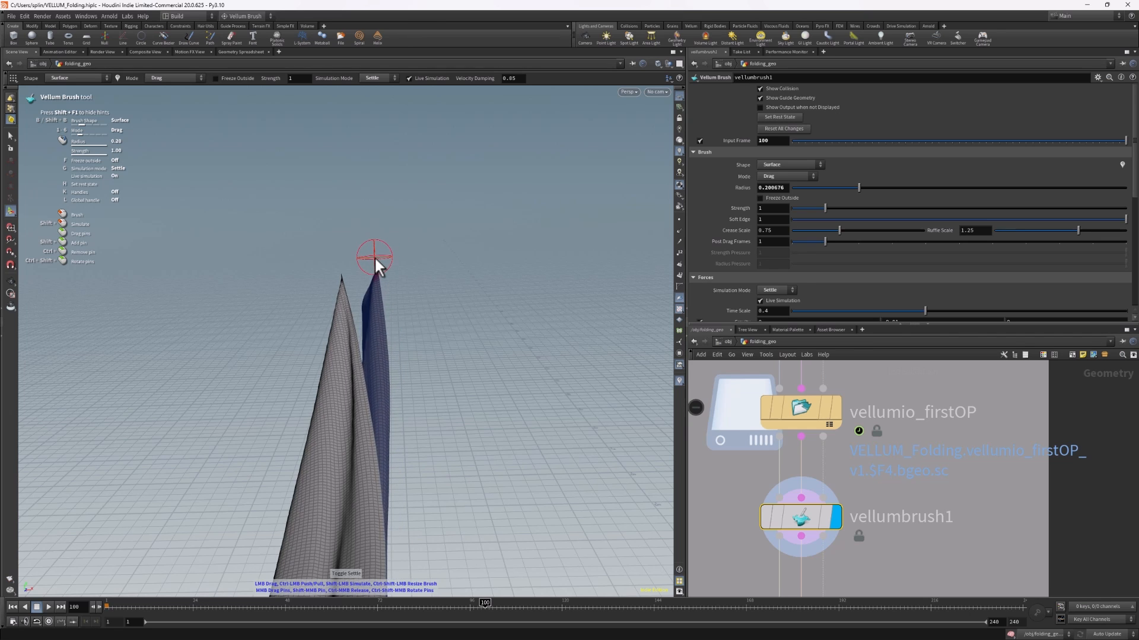
Return to Damped, reduce the brush radius to 0.1, and pin the cloth's lifted corner.
key("Escape")
mouse_move(303, 246)
left_mouse_down()
mouse_move(77, 237)
mouse_move(88, 275)
mouse_move(508, 351)
mouse_move(389, 269)
mouse_move(189, 223)
mouse_move(160, 229)
mouse_move(267, 275)
mouse_move(401, 381)
mouse_move(460, 361)
mouse_move(293, 310)
mouse_move(229, 313)
left_mouse_up()
key("Return")
key("Escape")
mouse_move(130, 275)
left_mouse_down()
mouse_move(442, 320)
mouse_move(412, 323)
mouse_move(465, 318)
mouse_move(620, 449)
left_mouse_up()
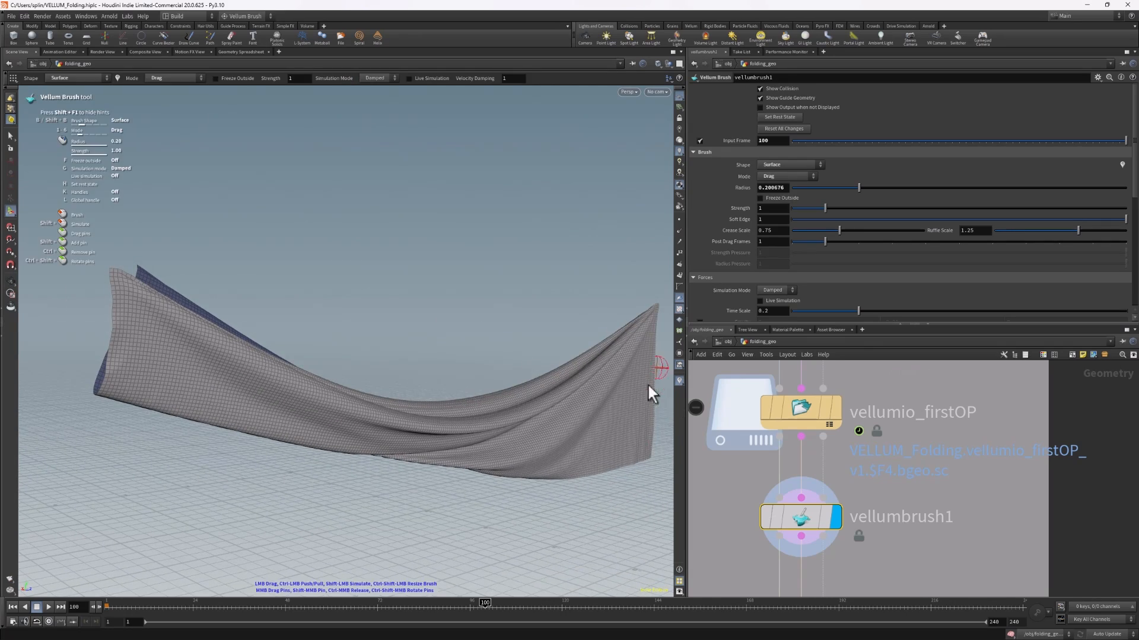
mouse_move(432, 346)
left_mouse_down()
mouse_move(300, 326)
mouse_move(280, 348)
mouse_move(312, 368)
mouse_move(321, 353)
mouse_move(292, 356)
mouse_move(285, 326)
left_mouse_up()
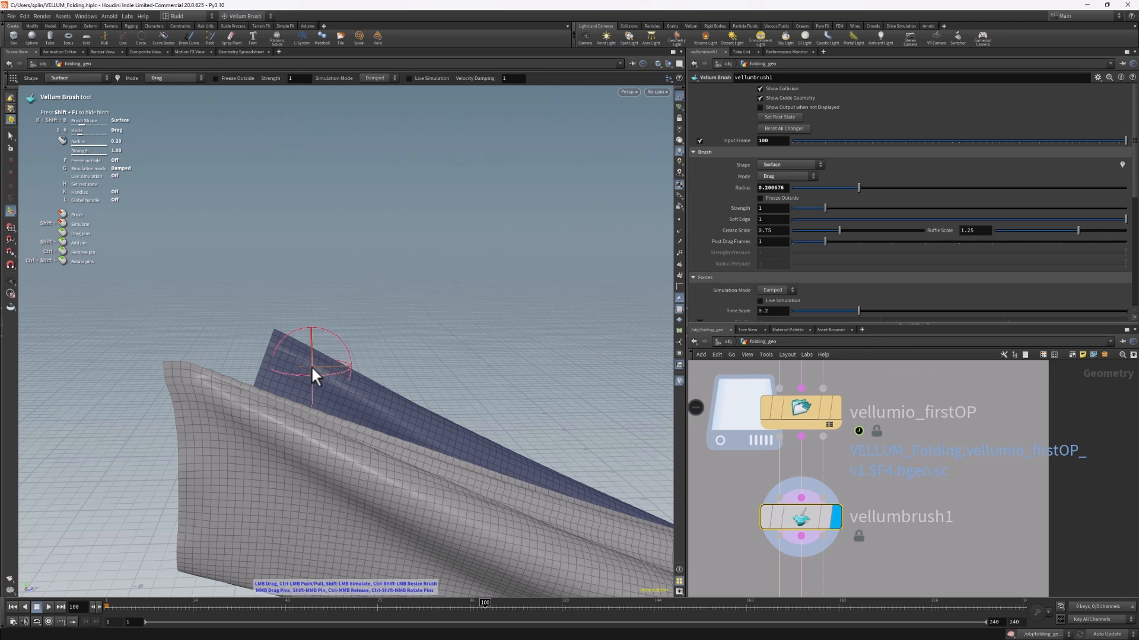
scroll(314, 356, "down", 2)
scroll(287, 344, "down", 3)
Turn Settle on and raise the pinned corner until it stands above the front upper corner.
key("Escape")
mouse_move(343, 307)
left_mouse_down()
mouse_move(364, 328)
mouse_move(628, 325)
left_mouse_up()
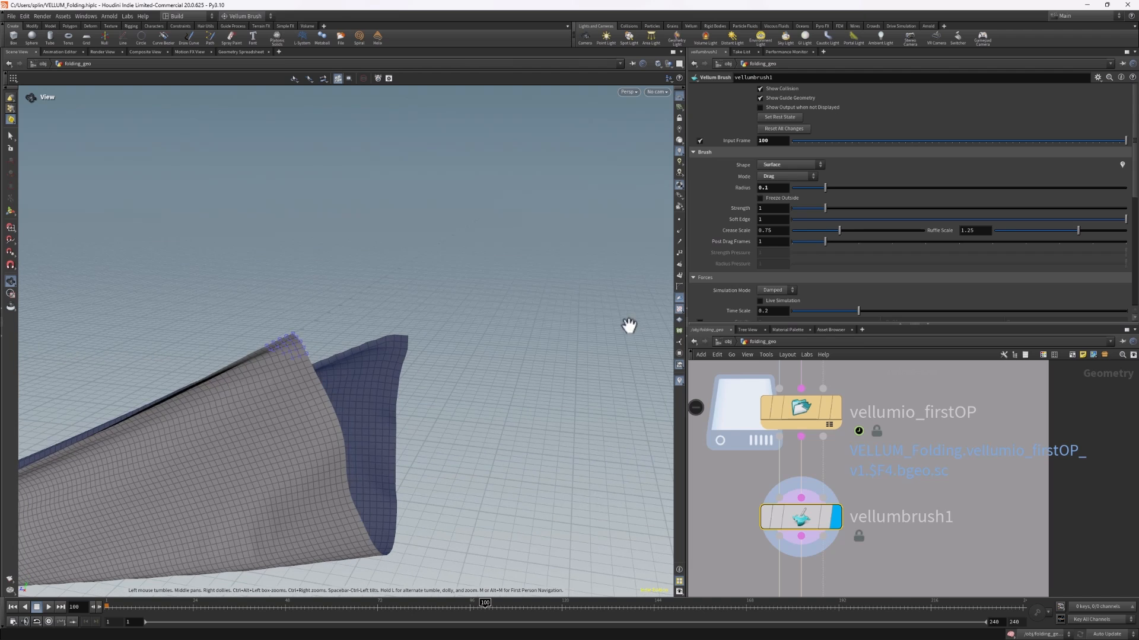
key("Return")
key("g")
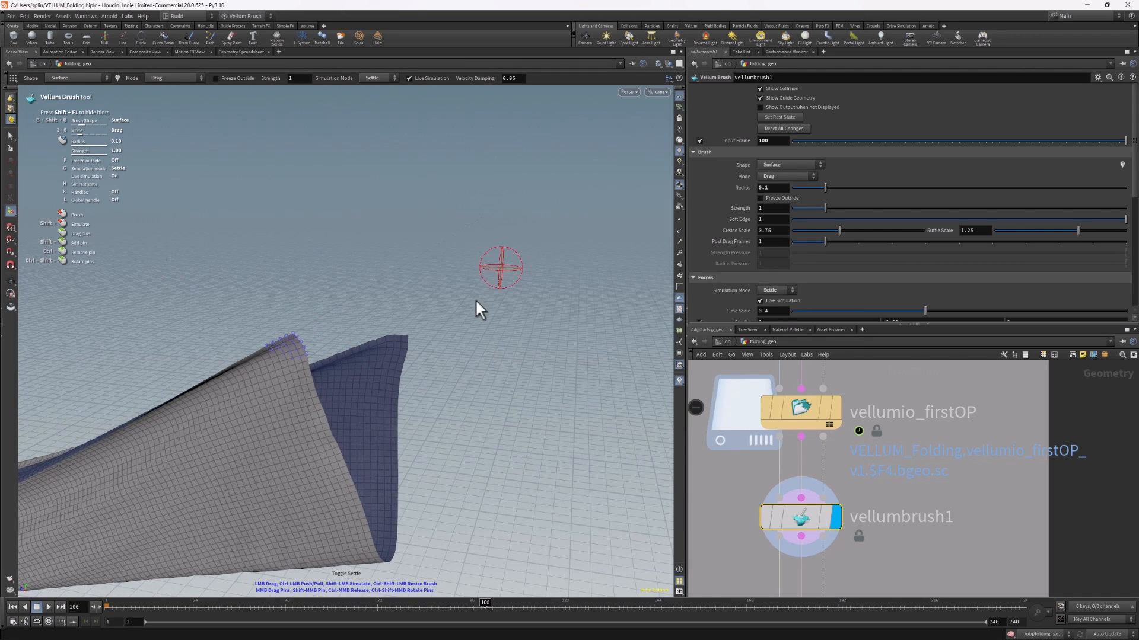
key("Escape")
mouse_move(432, 294)
left_mouse_down()
mouse_move(366, 304)
mouse_move(175, 287)
mouse_move(366, 317)
mouse_move(326, 315)
mouse_move(386, 280)
mouse_move(361, 295)
mouse_move(405, 339)
left_mouse_up()
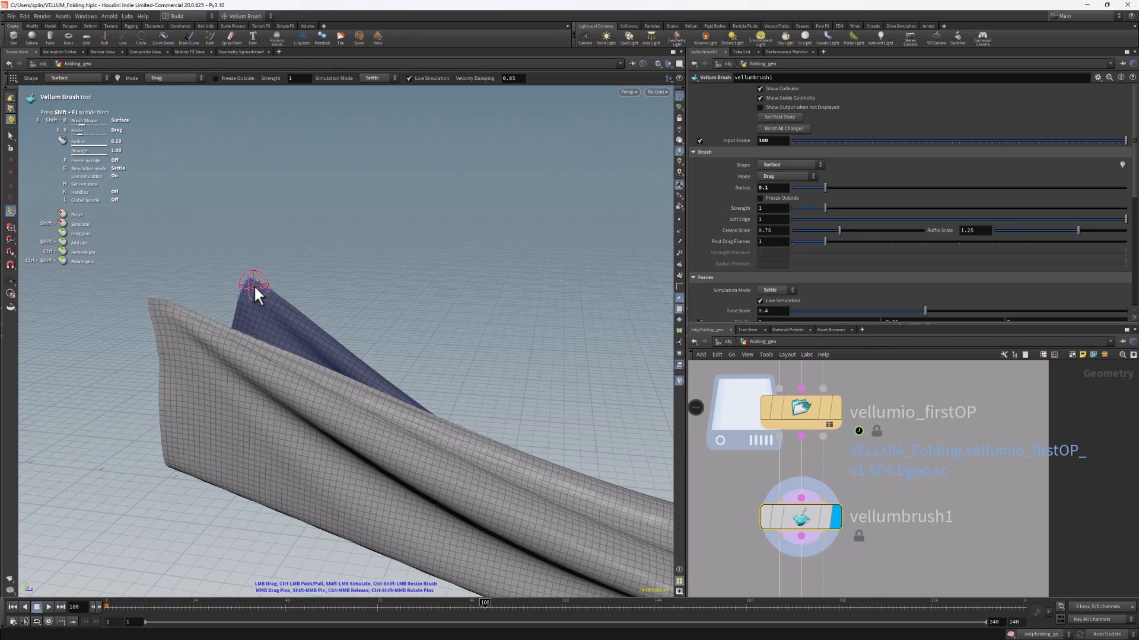
left_click_drag(253, 272, 254, 232)
middle_click_drag(253, 232, 254, 232)
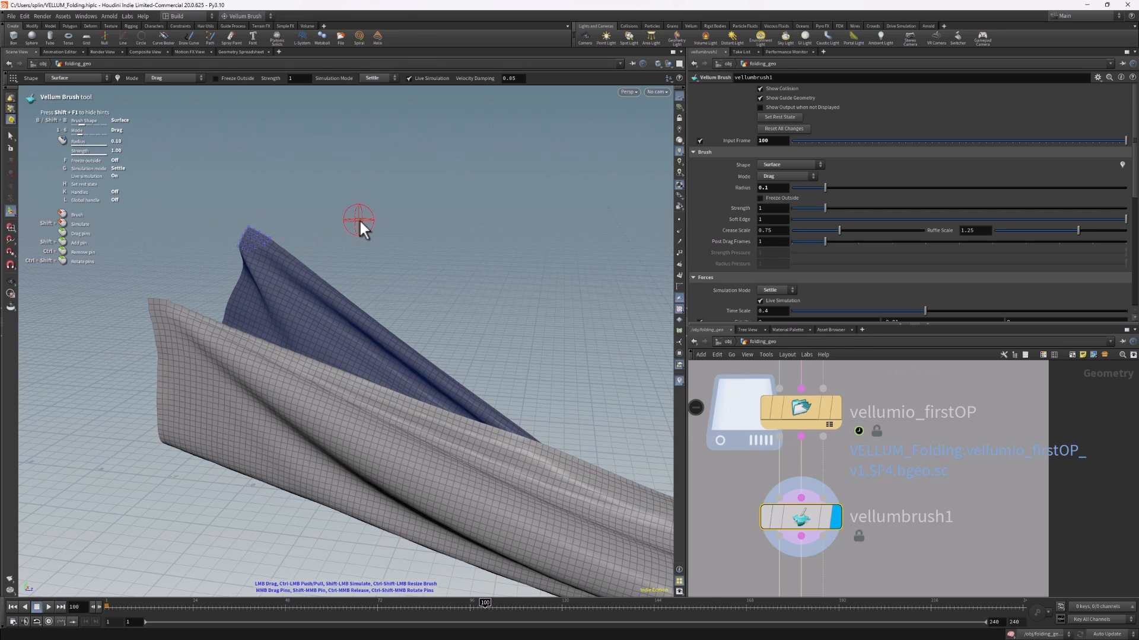
Enlarge the brush radius to about 0.73, pull the cloth's middle folds up into a peak, and switch to Damped.
mouse_move(358, 216)
left_mouse_down("alt")
mouse_move(262, 219)
mouse_move(185, 259)
left_mouse_up("alt")
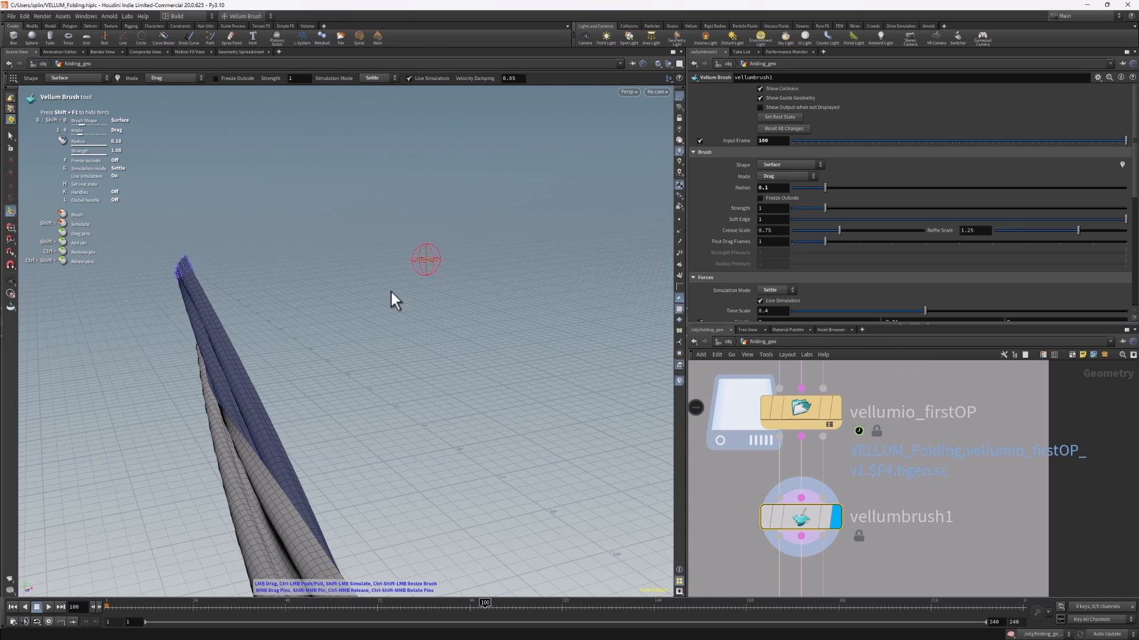
key("Escape")
mouse_move(476, 281)
left_mouse_down()
mouse_move(569, 265)
mouse_move(289, 290)
mouse_move(318, 282)
mouse_move(463, 340)
mouse_move(280, 333)
mouse_move(369, 360)
mouse_move(330, 361)
left_mouse_up()
left_click_drag(402, 358, 323, 501)
key("Return")
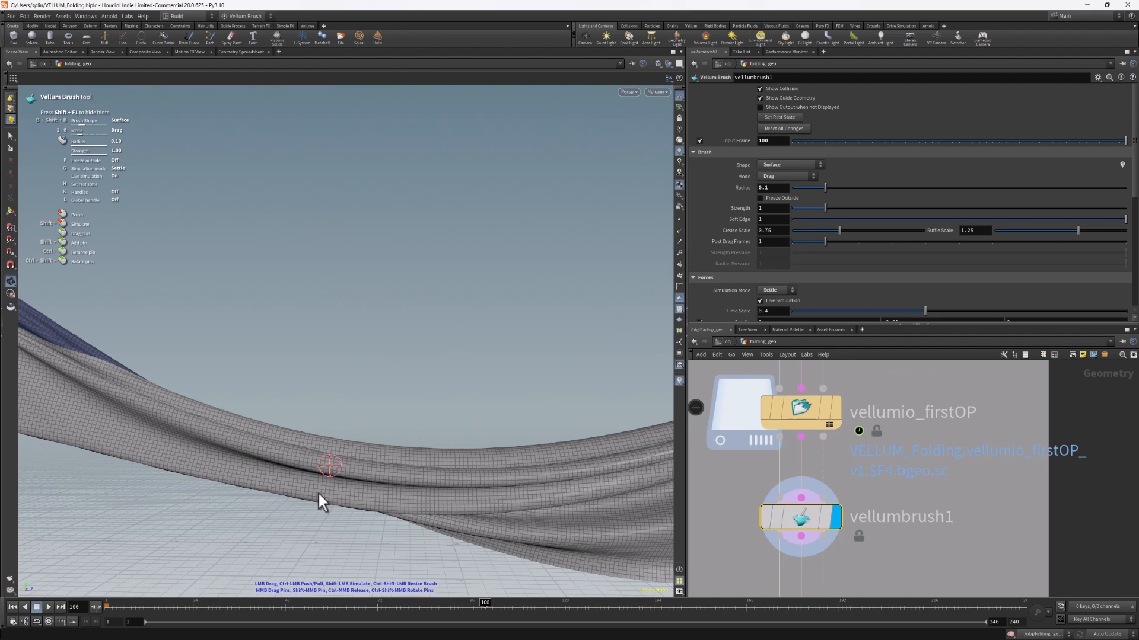
scroll(365, 482, "up", 10)
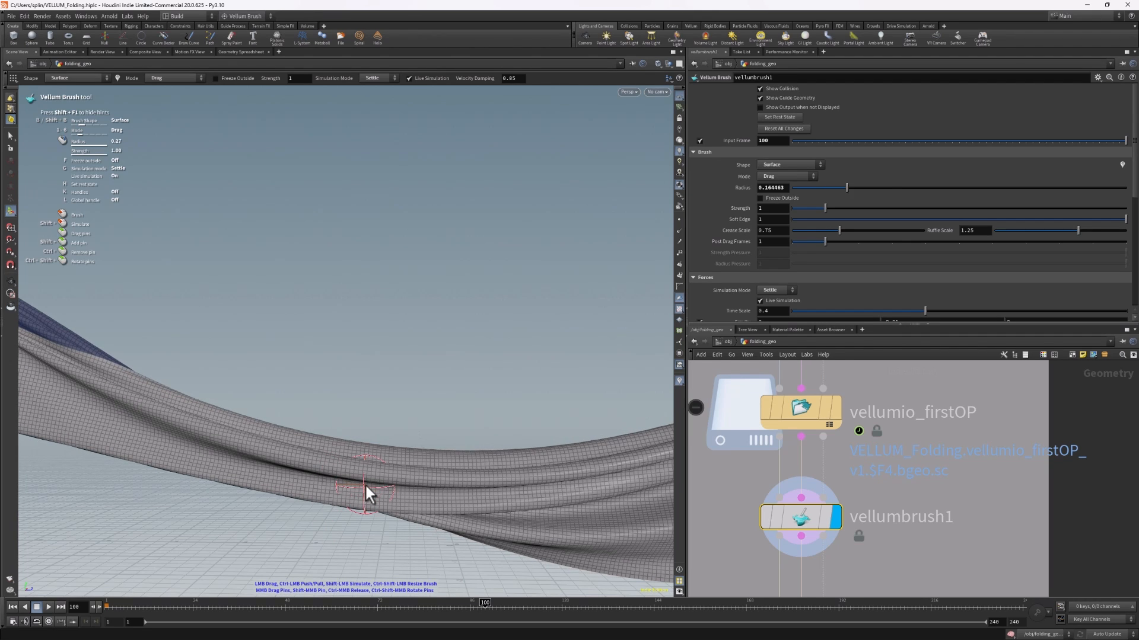
mouse_move(362, 483)
left_mouse_down()
mouse_move(318, 516)
mouse_move(330, 486)
mouse_move(372, 476)
left_mouse_up()
scroll(389, 471, "up", 4)
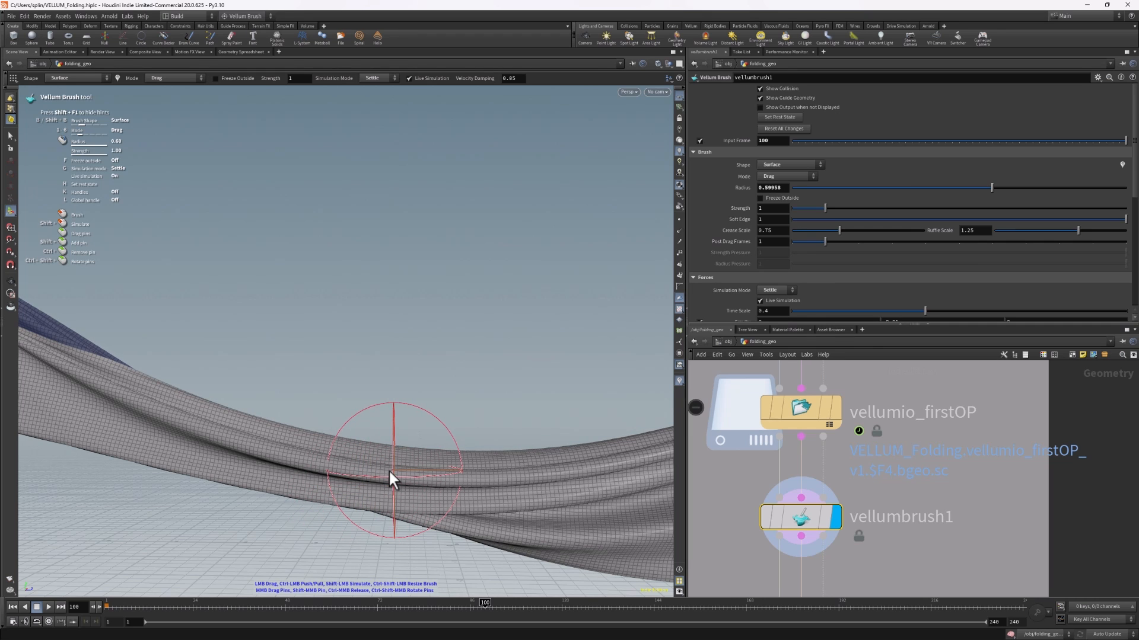
scroll(389, 472, "up", 2)
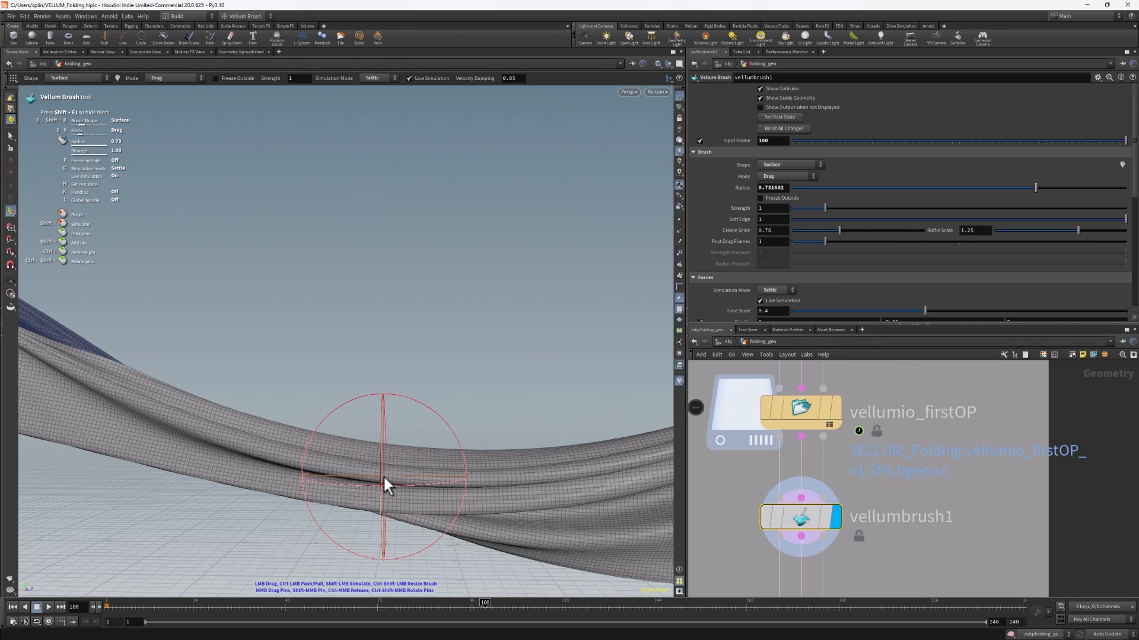
left_click_drag(386, 472, 393, 347)
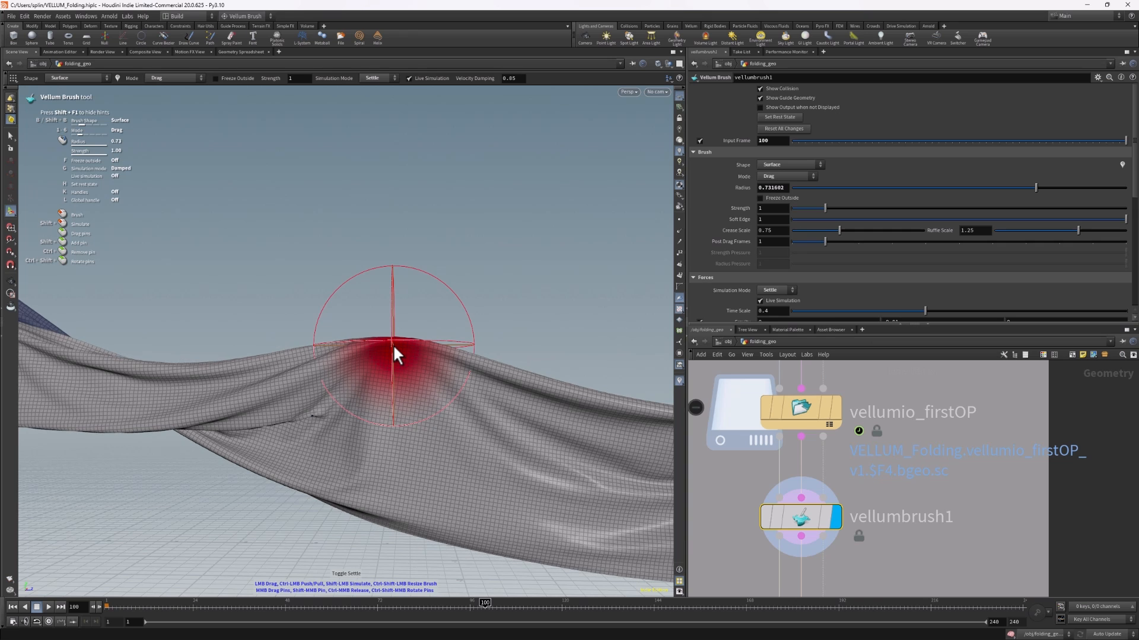
key("g")
Reduce the brush radius to about 0.15, pin the raised peak, and turn Settle on to let the cloth drape.
left_click_drag(436, 293, 361, 300, "alt")
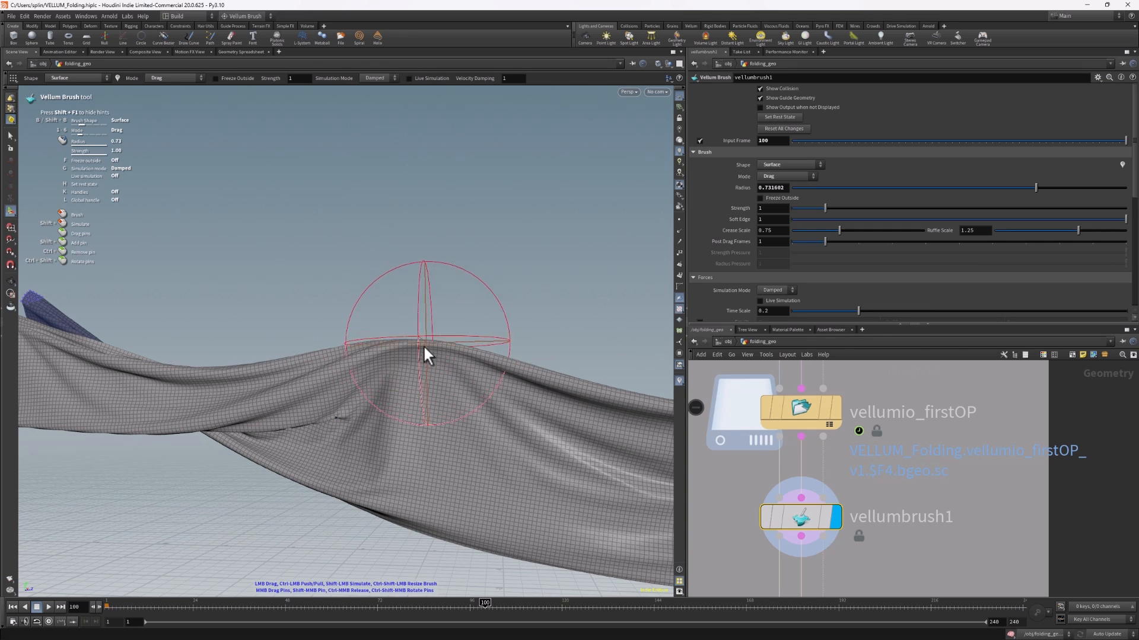
scroll(425, 343, "down", 8)
scroll(429, 344, "down", 2)
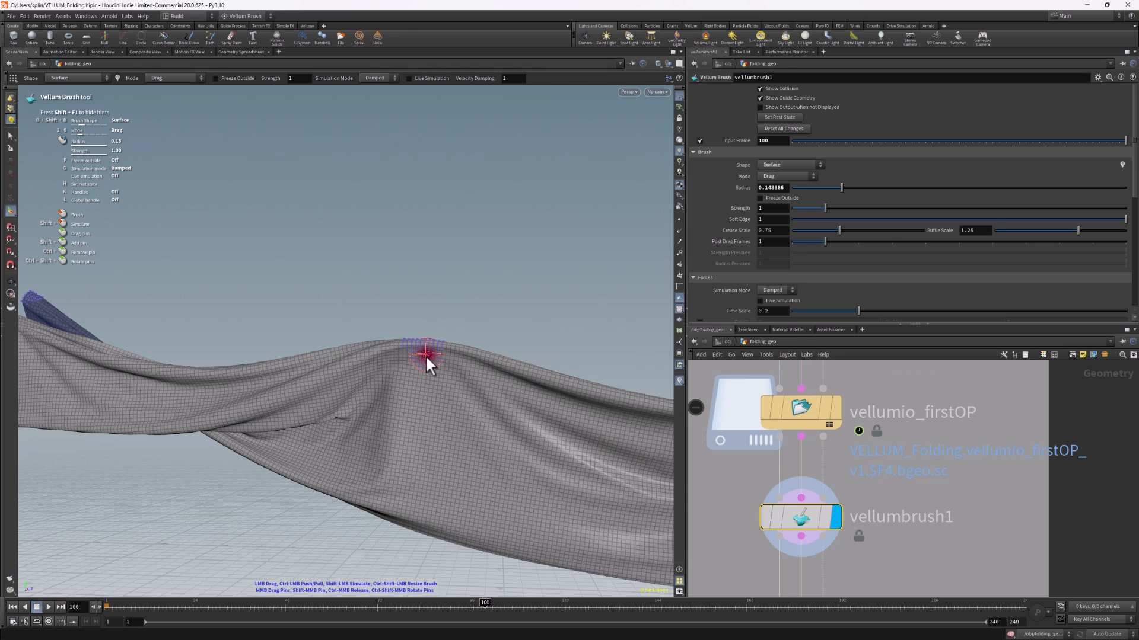
key("g")
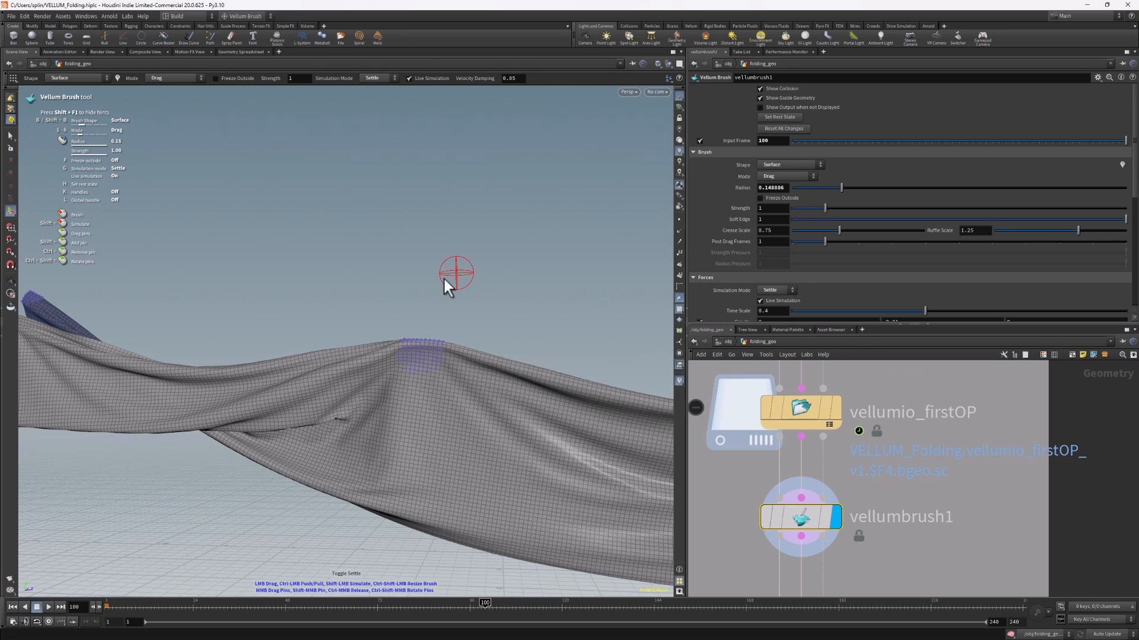
Switch the brush back to Damped, keep Drag mode, and set the brush radius to about 0.36.
key("Escape")
mouse_move(423, 315)
left_mouse_down("alt")
mouse_move(475, 343)
mouse_move(417, 315)
left_mouse_up("alt")
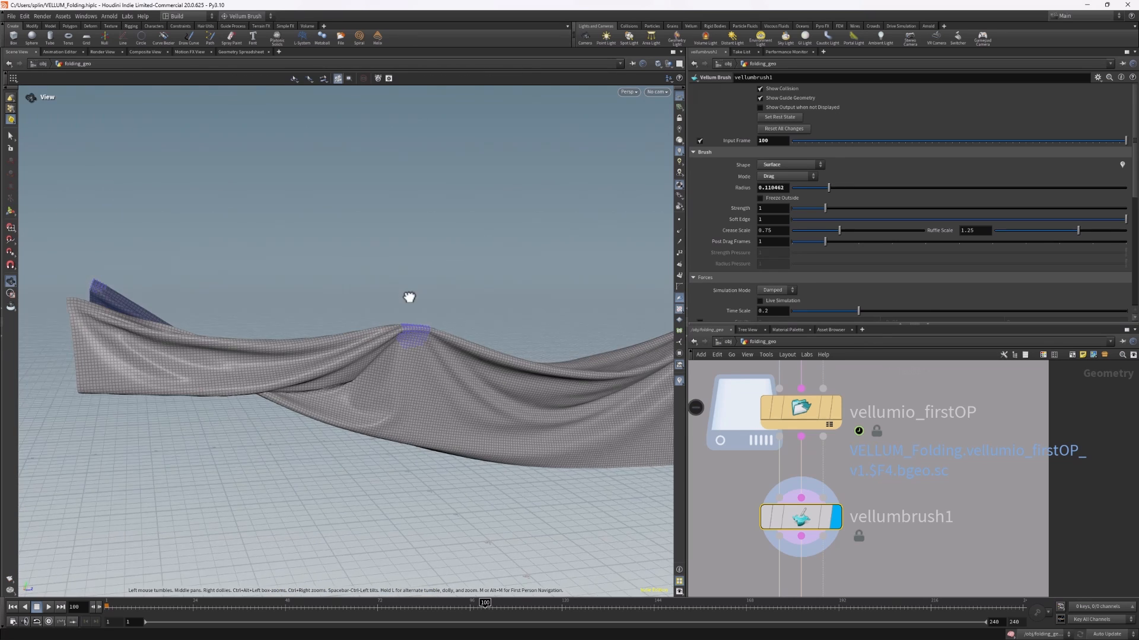
mouse_move(409, 297)
left_mouse_down("alt")
mouse_move(324, 270)
mouse_move(427, 297)
mouse_move(437, 341)
mouse_move(447, 327)
mouse_move(432, 351)
mouse_move(488, 392)
mouse_move(480, 369)
mouse_move(442, 393)
mouse_move(470, 401)
mouse_move(427, 453)
left_mouse_up("alt")
key("Return")
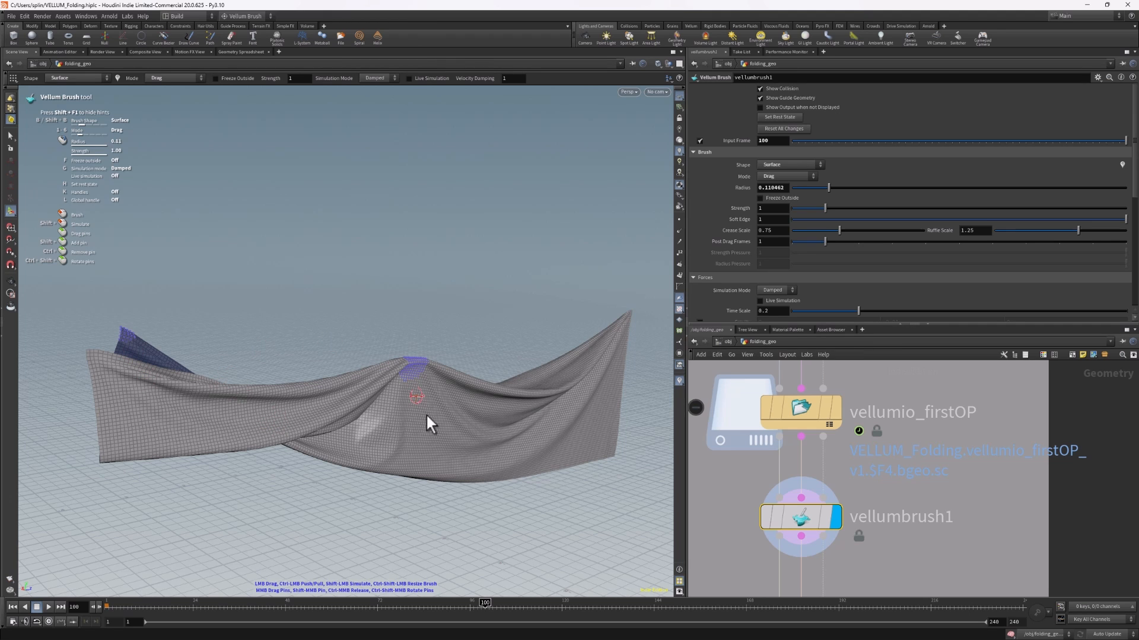
right_click(408, 424)
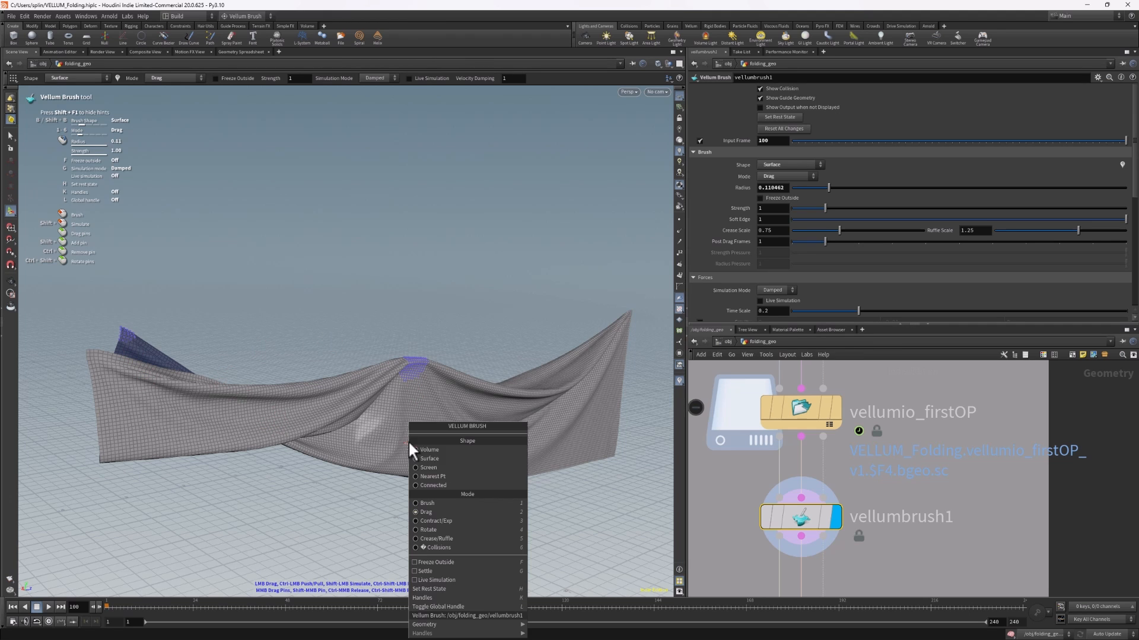
left_click(447, 508)
scroll(427, 465, "up", 2)
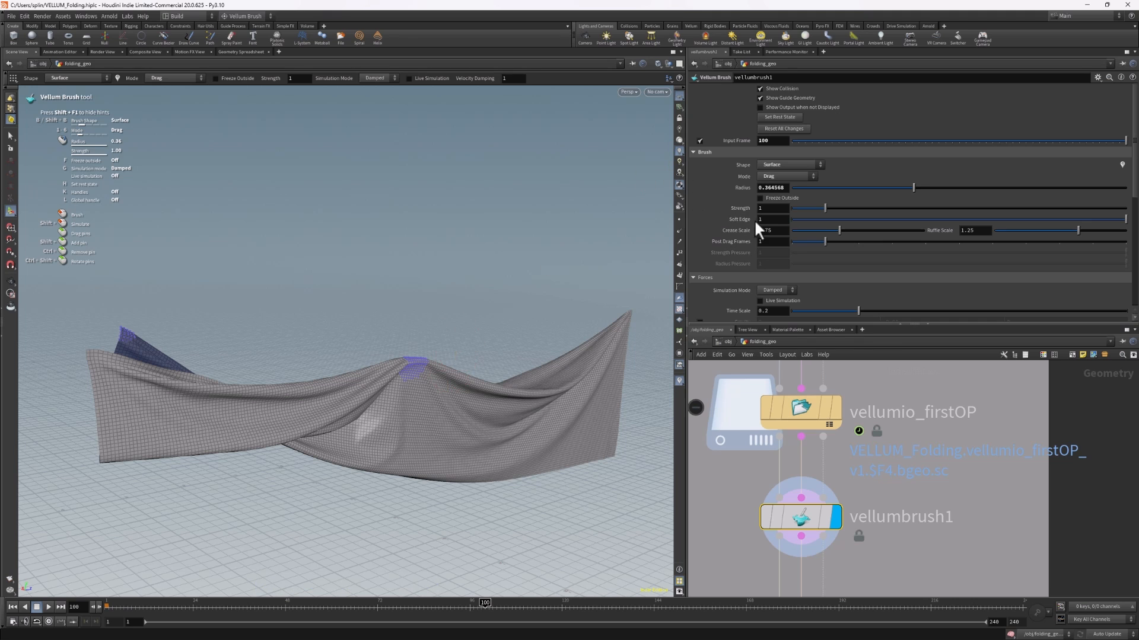
Compare the brush's Forces and Quality parameters between Damped and Settle simulation modes, ending in Damped.
scroll(742, 237, "down", 5)
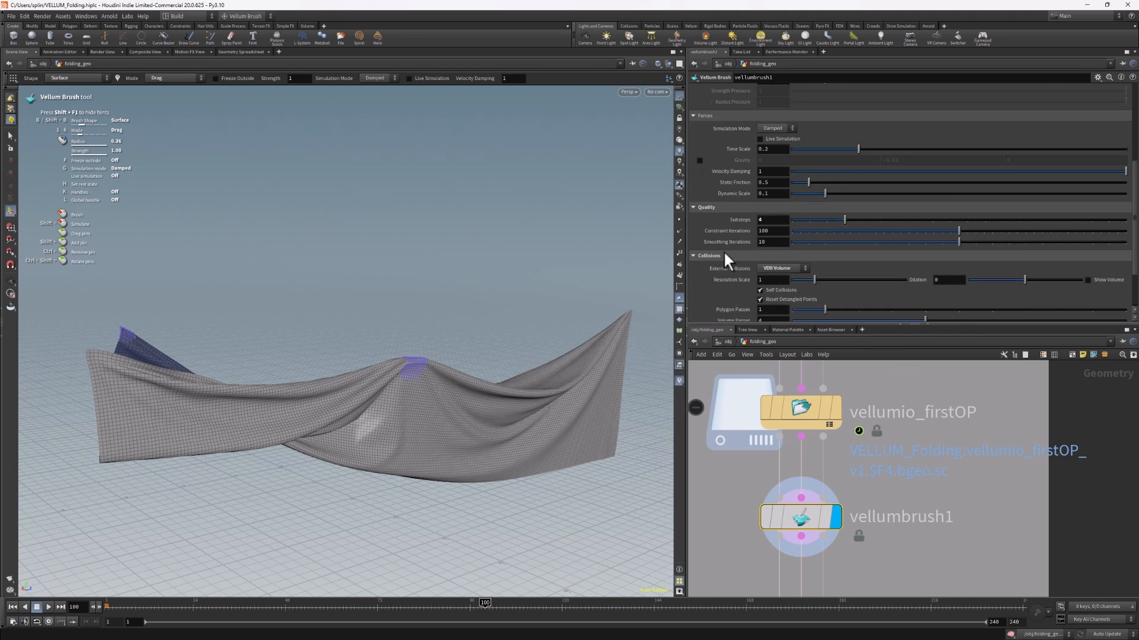
scroll(723, 252, "down", 2)
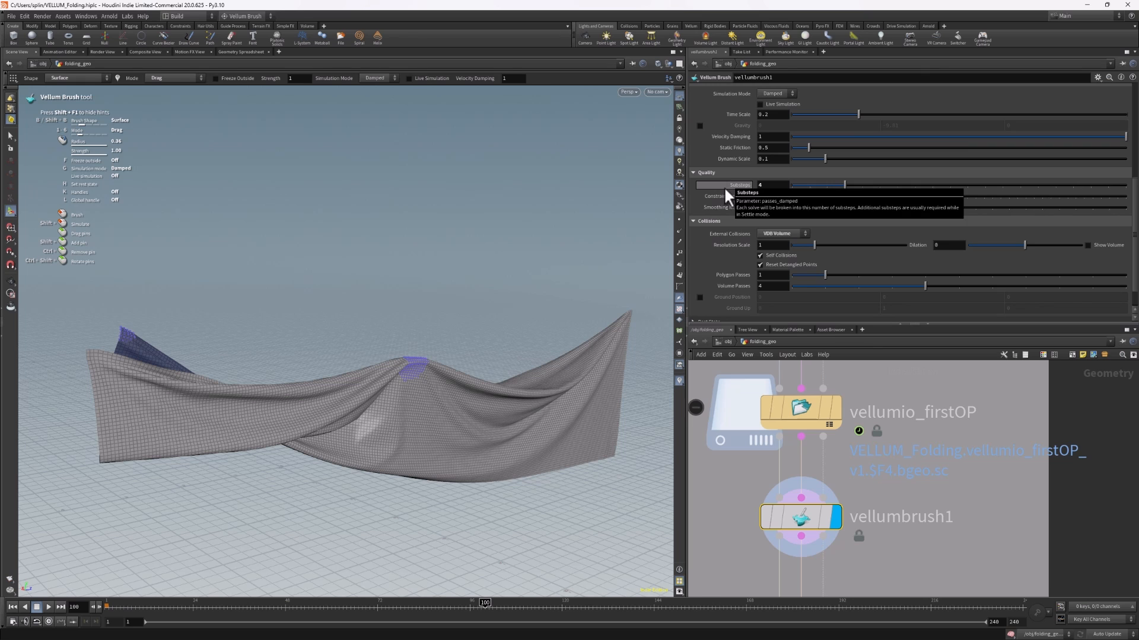
middle_click_drag(924, 374, 931, 327)
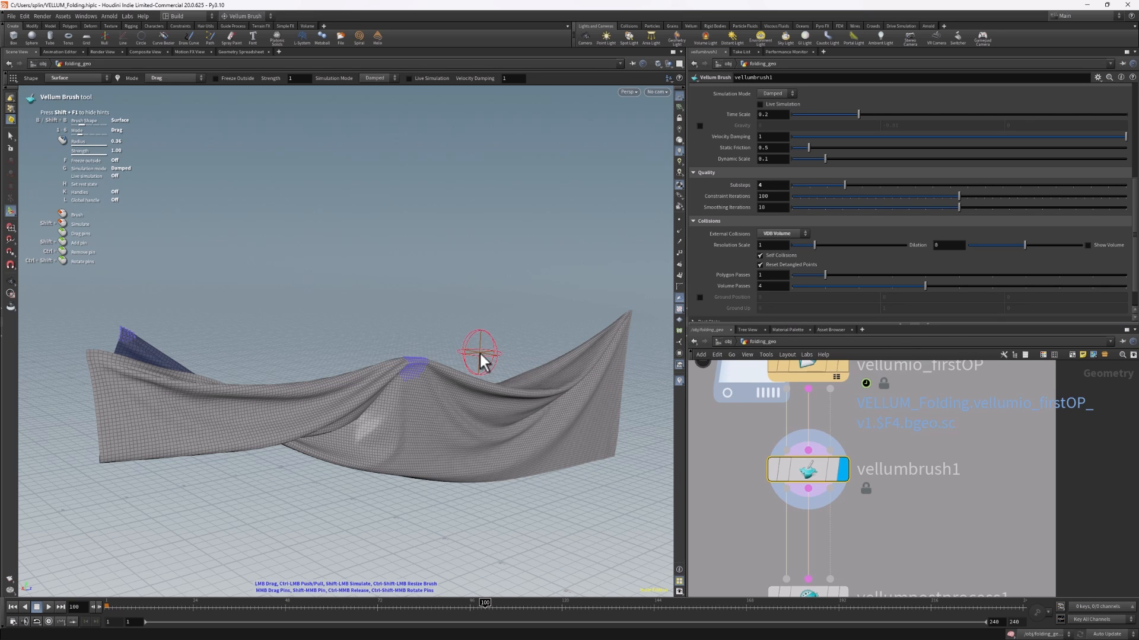
middle_click_drag(465, 285, 470, 279, "alt")
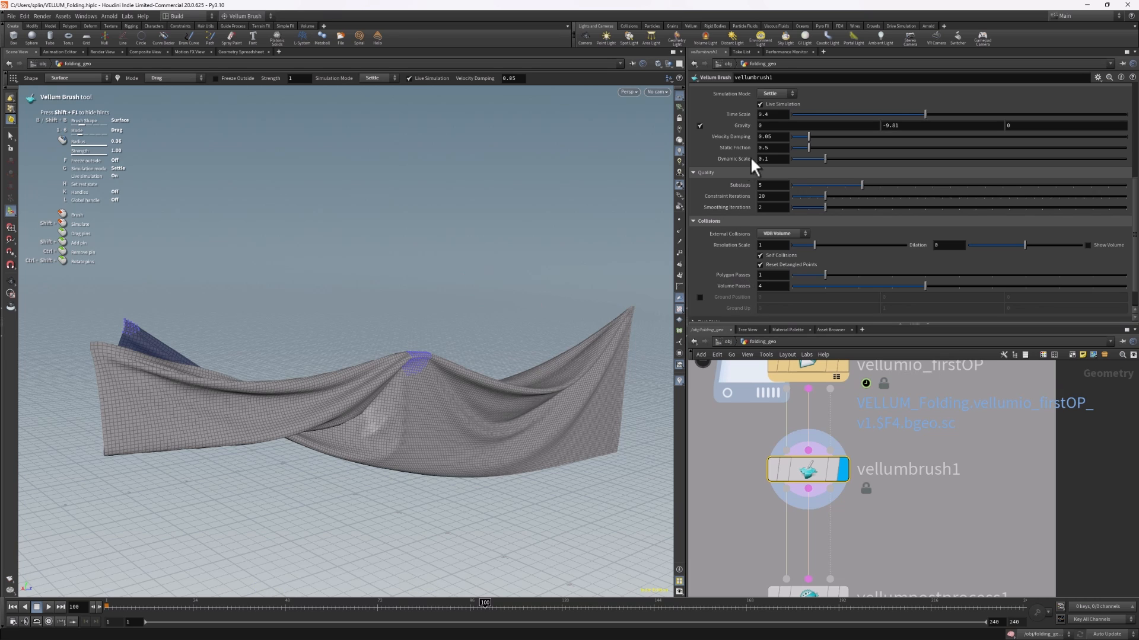
key("g")
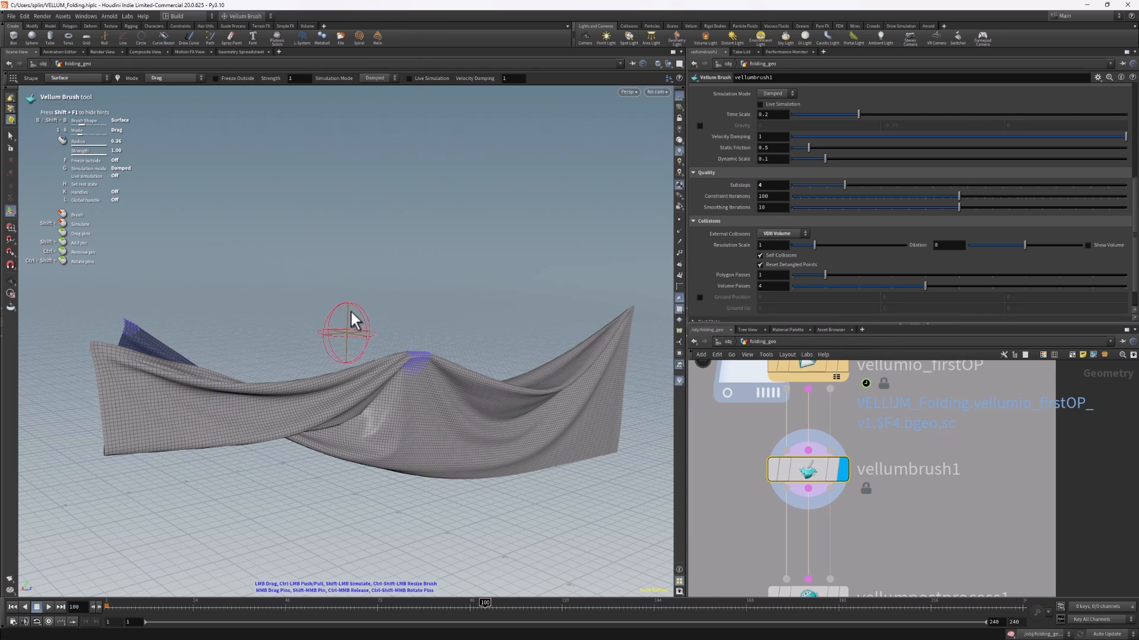
left_click_drag(347, 302, 257, 293, "alt")
middle_click_drag(344, 308, 182, 270, "alt")
left_click_drag(182, 270, 372, 265)
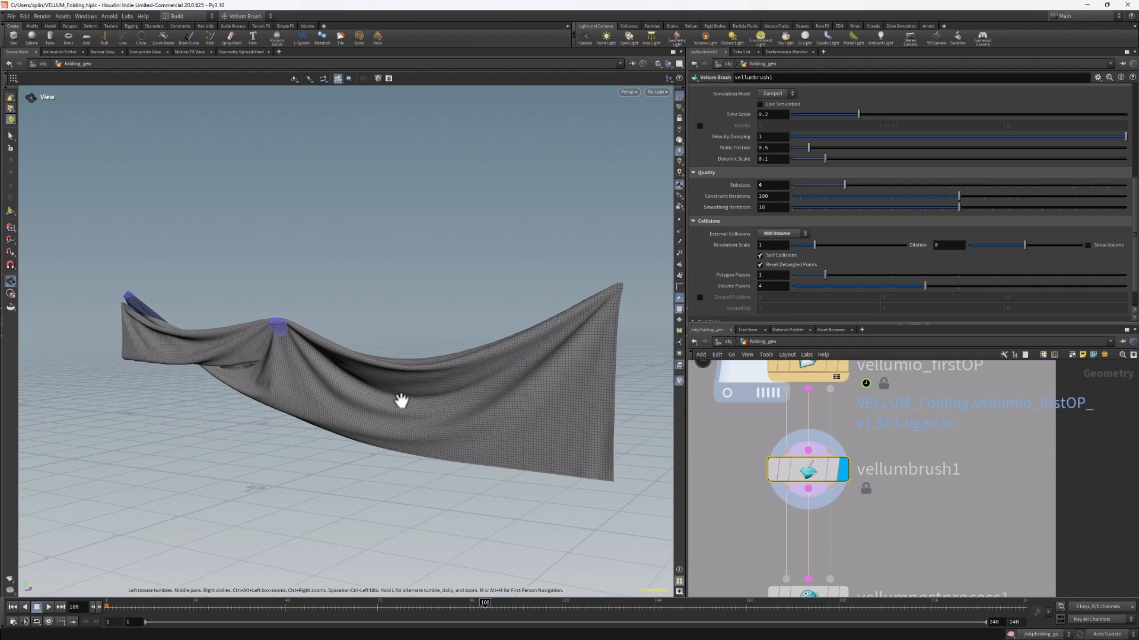
left_click_drag(399, 399, 457, 445)
key("Return")
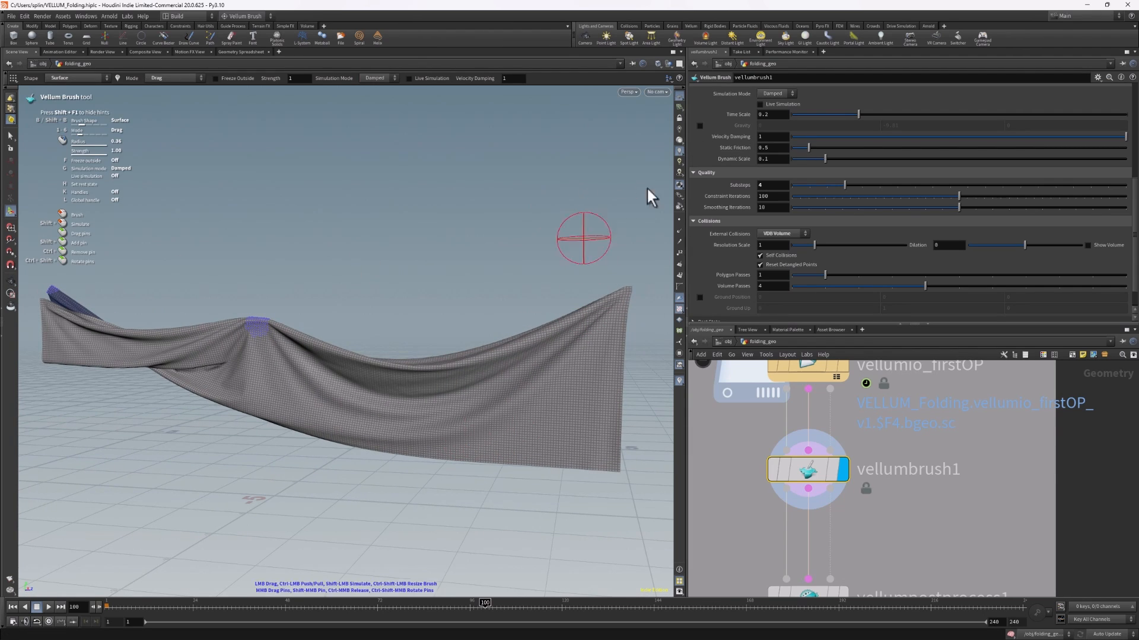
Reduce the brush radius to about 0.24 and pull the cloth's bottom edge outward near the unpinned end's lower corner.
right_click(465, 437)
left_click(489, 514)
mouse_move(531, 453)
left_mouse_down()
mouse_move(543, 442)
mouse_move(532, 436)
mouse_move(373, 476)
mouse_move(372, 520)
left_mouse_up()
key("Escape")
key("Return")
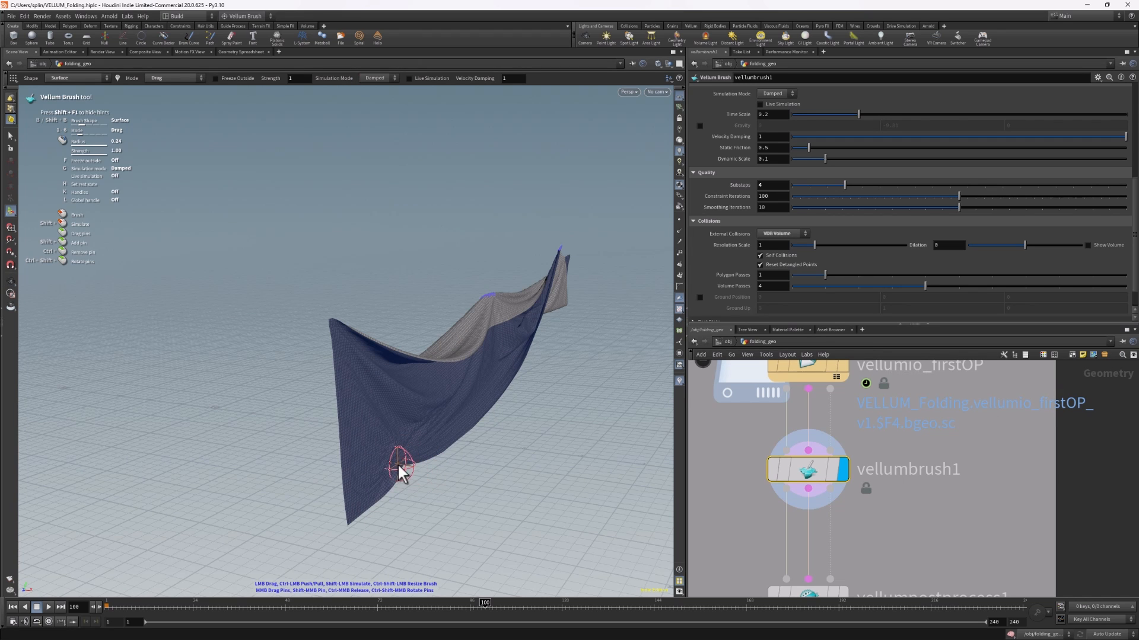
left_click_drag(430, 473, 435, 472)
mouse_move(546, 455)
left_mouse_down("alt")
mouse_move(567, 447)
mouse_move(527, 455)
left_mouse_up("alt")
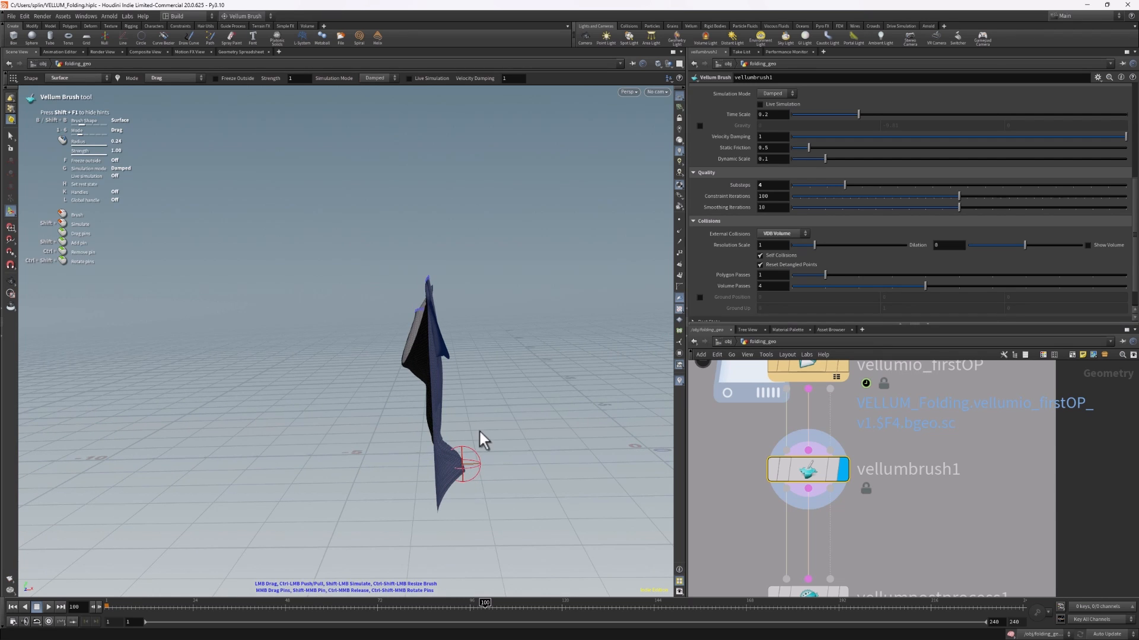
Lift the pulled bottom edge into a fold and pin it with a brush radius of about 0.15.
left_click_drag(491, 384, 493, 386)
mouse_move(552, 417)
left_mouse_down("alt")
mouse_move(633, 398)
mouse_move(521, 407)
mouse_move(444, 452)
mouse_move(442, 414)
mouse_move(485, 383)
mouse_move(487, 366)
mouse_move(482, 405)
mouse_move(564, 338)
mouse_move(547, 371)
mouse_move(519, 385)
left_mouse_up("alt")
scroll(442, 413, "up", 3, "alt")
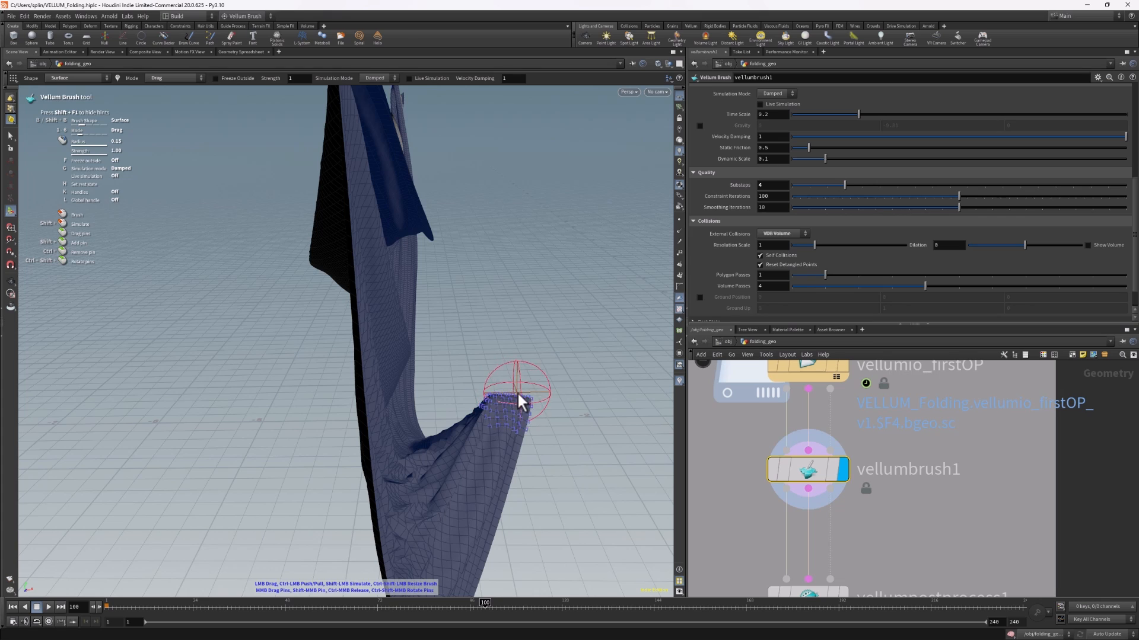
Let the cloth drape around the new pin in Settle mode, and return the brush to Damped.
mouse_move(463, 351)
left_mouse_down("alt")
mouse_move(592, 321)
mouse_move(581, 361)
mouse_move(437, 373)
mouse_move(506, 348)
left_mouse_up("alt")
key("g")
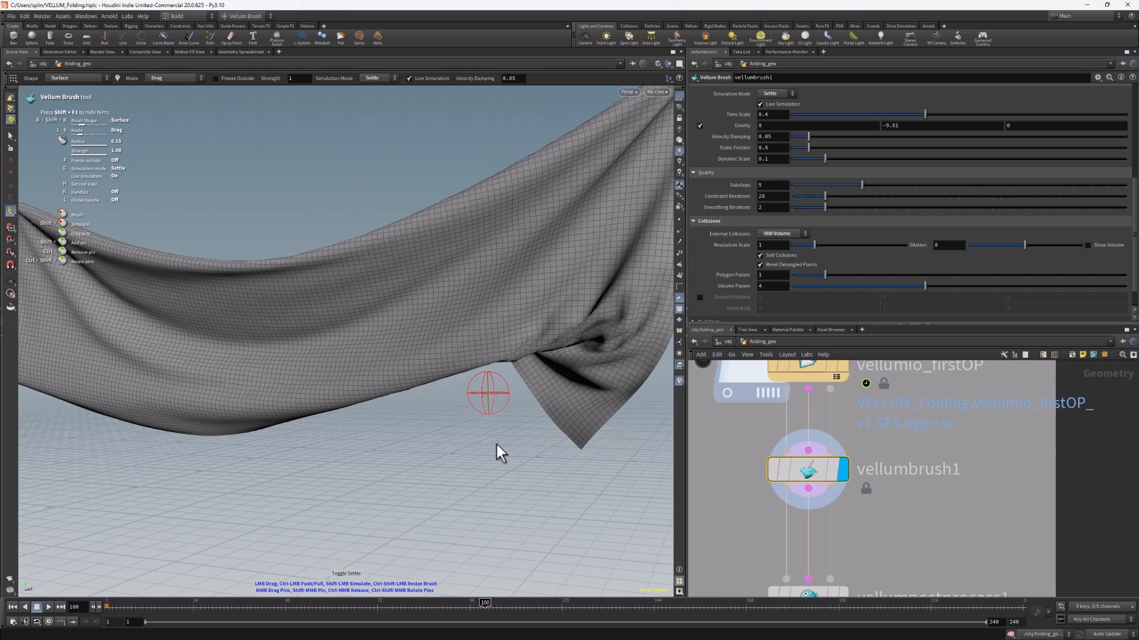
key("g")
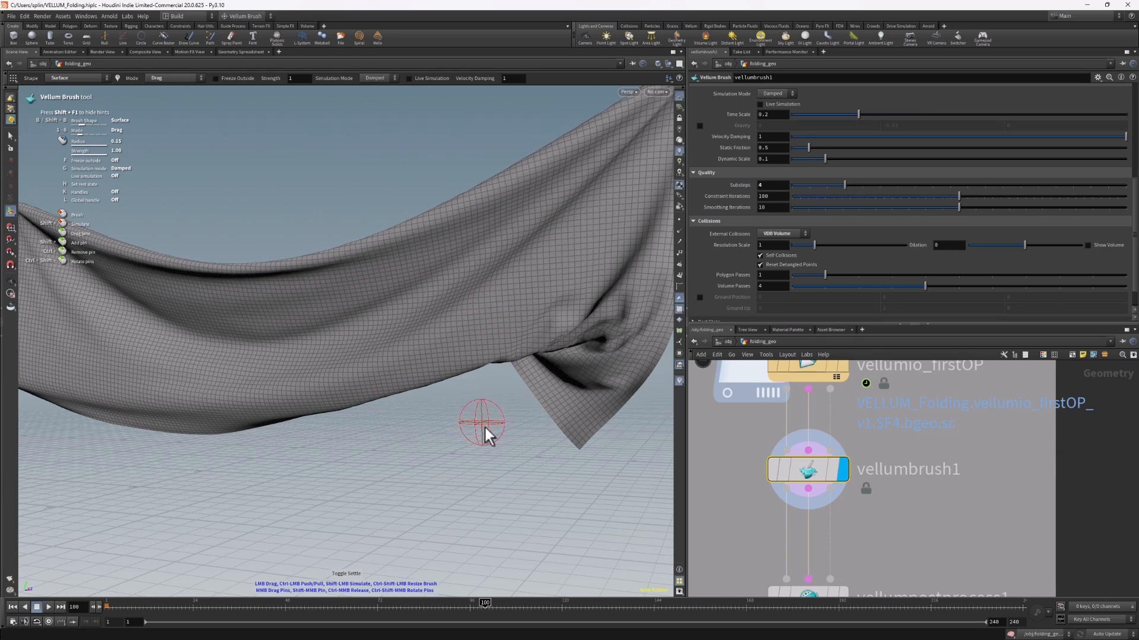
Examine the pinned folds and both ends of the sculpted cloth from several sides.
left_click_drag(485, 428, 299, 469, "alt")
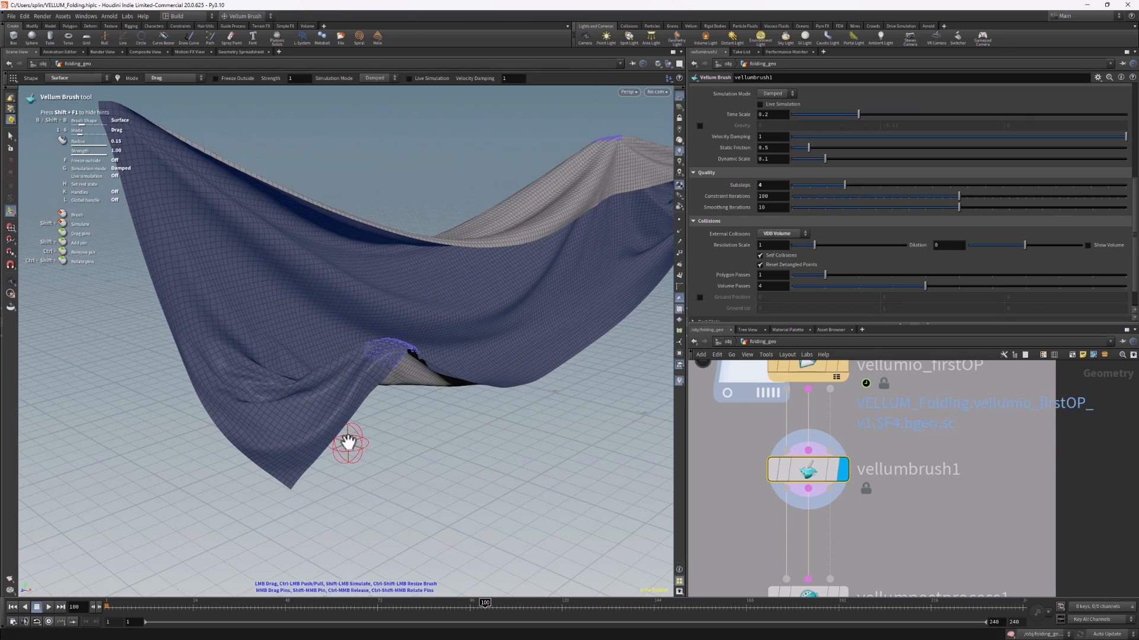
mouse_move(350, 415)
left_mouse_down("alt")
mouse_move(332, 376)
mouse_move(511, 382)
left_mouse_up("alt")
mouse_move(84, 386)
left_mouse_down("alt")
mouse_move(178, 386)
mouse_move(198, 419)
mouse_move(183, 353)
mouse_move(359, 364)
mouse_move(336, 381)
mouse_move(356, 406)
mouse_move(406, 424)
mouse_move(153, 389)
mouse_move(168, 383)
left_mouse_up("alt")
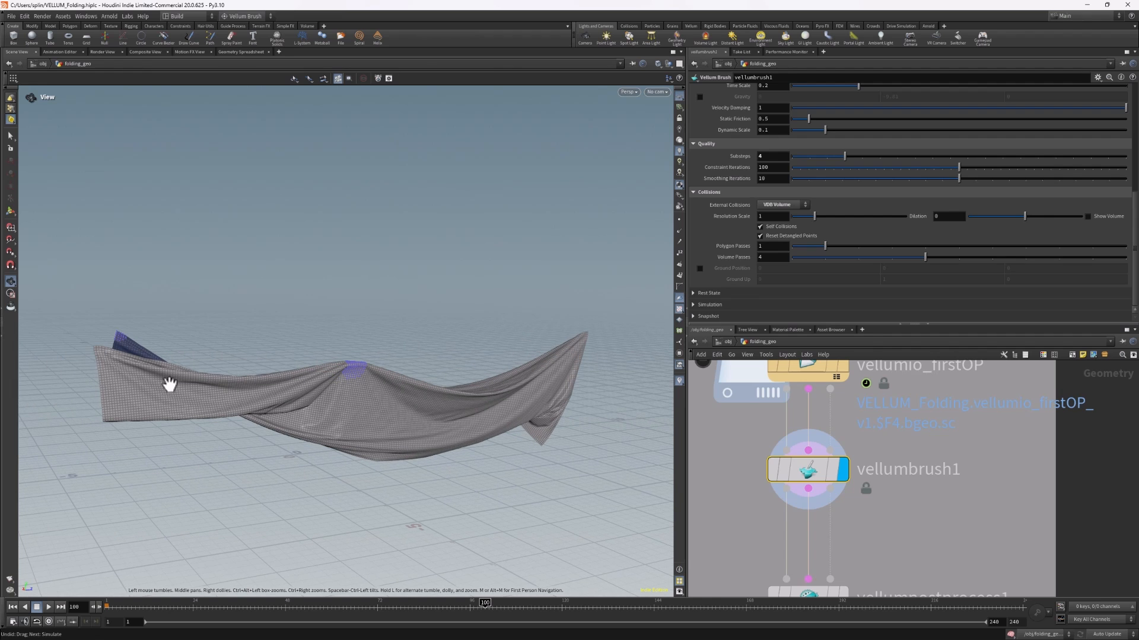
key("Return")
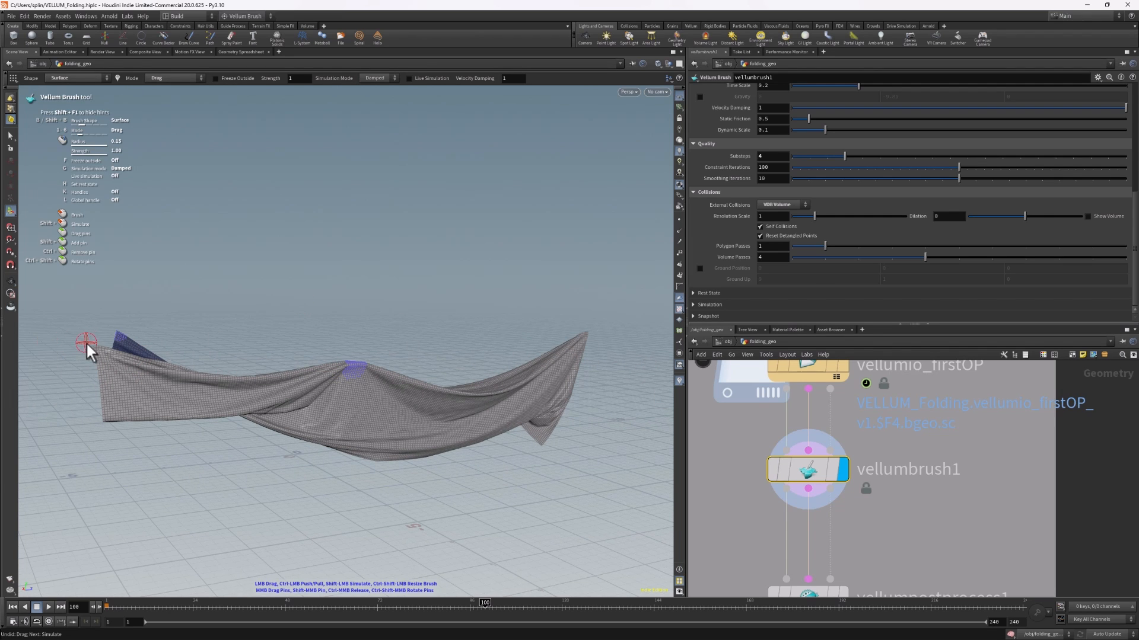
key("Escape")
scroll(94, 350, "up", 5)
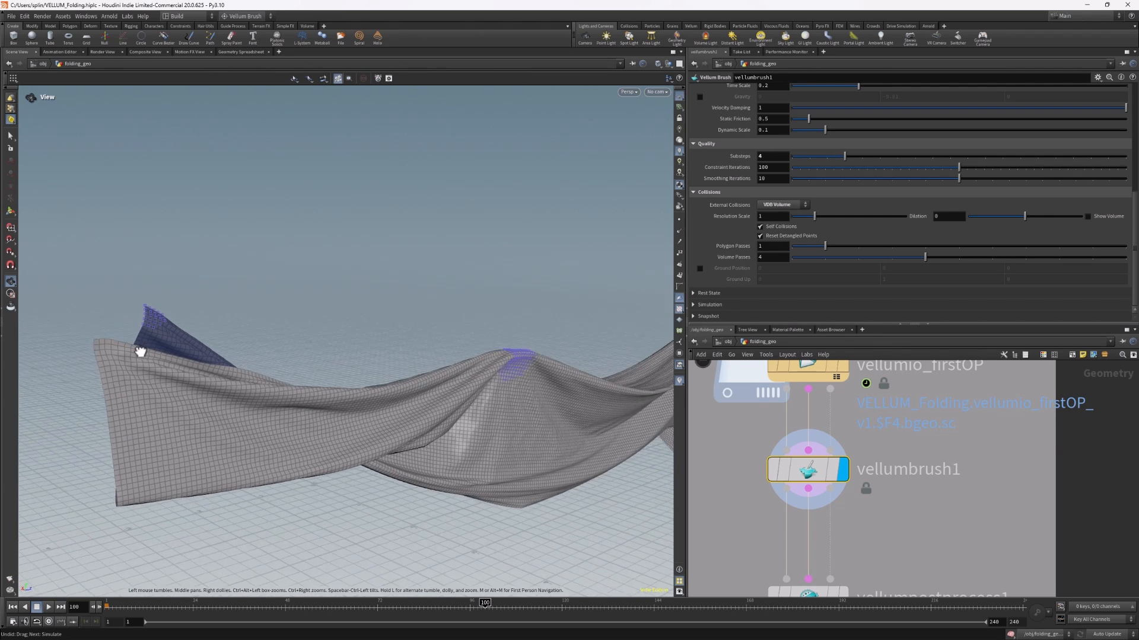
key("Return")
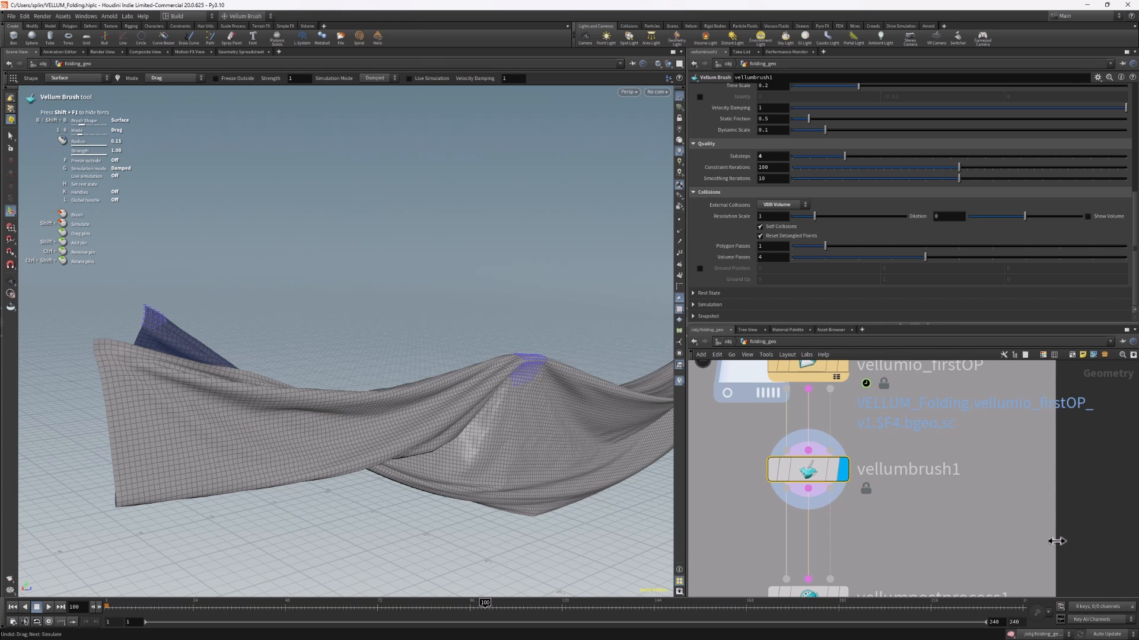
Review the First Option node network and its note around the vellumbrush1 node.
scroll(1049, 540, "up", 3)
scroll(1043, 527, "down", 6)
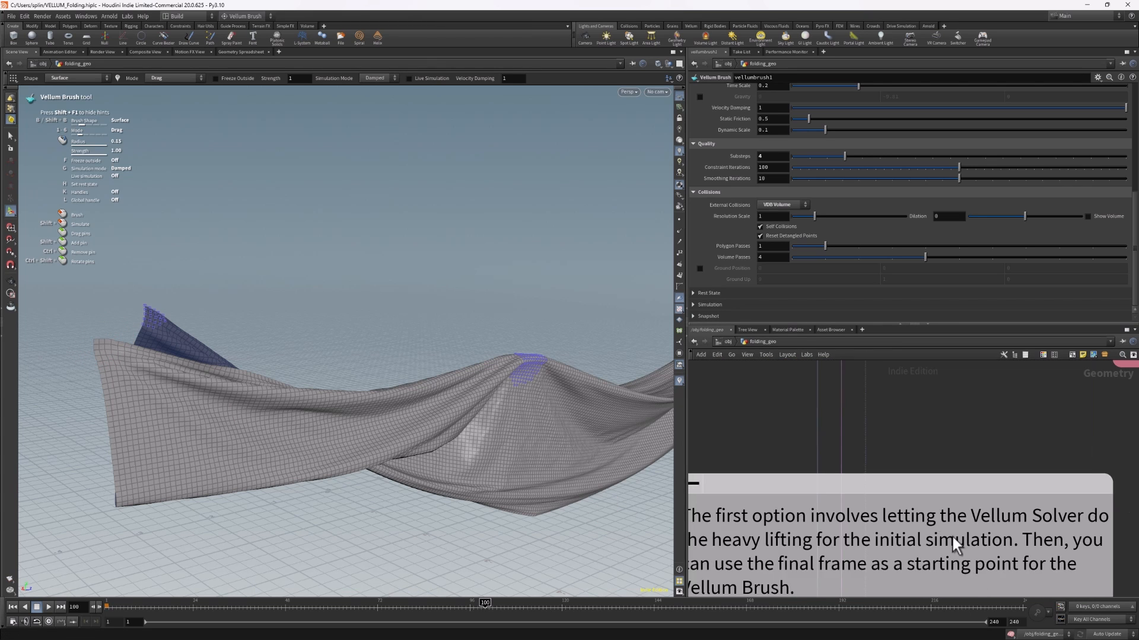
scroll(843, 473, "up", 6)
middle_click_drag(908, 380, 862, 380)
scroll(881, 455, "down", 8)
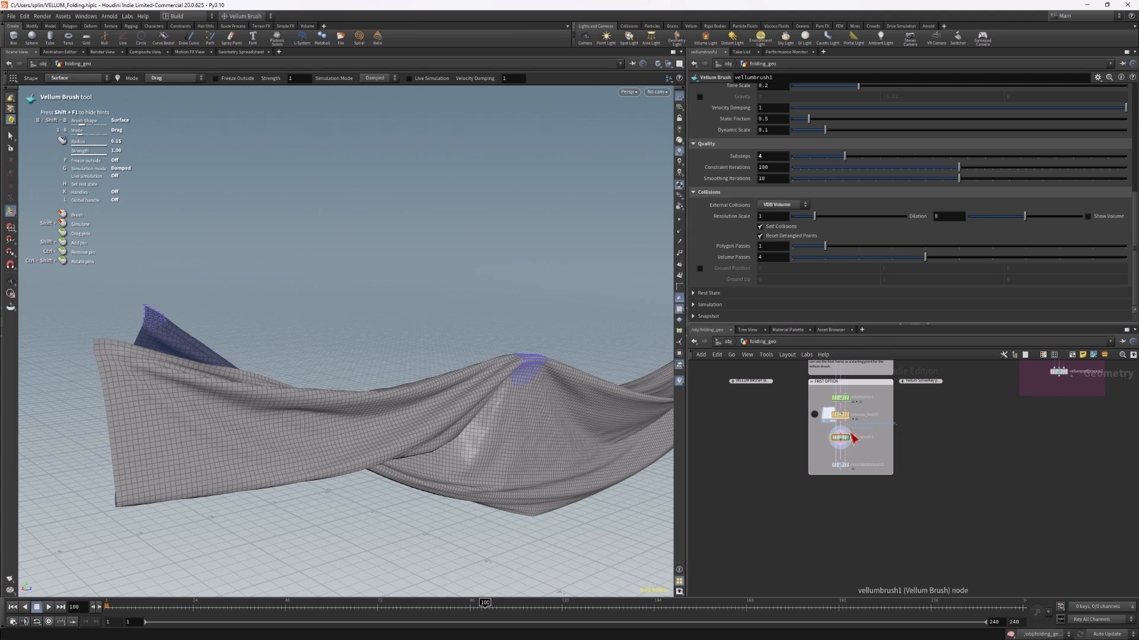
scroll(852, 439, "up", 8)
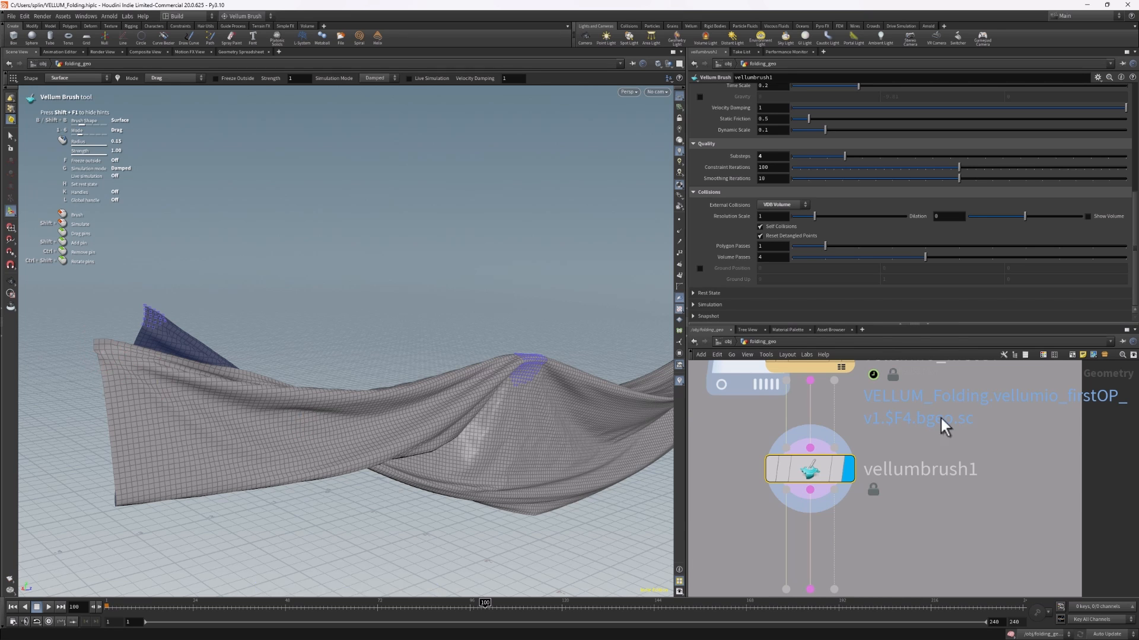
Select the vellumpostprocess1 node below vellumbrush1 and display its result in the viewport.
key("ctrl+z")
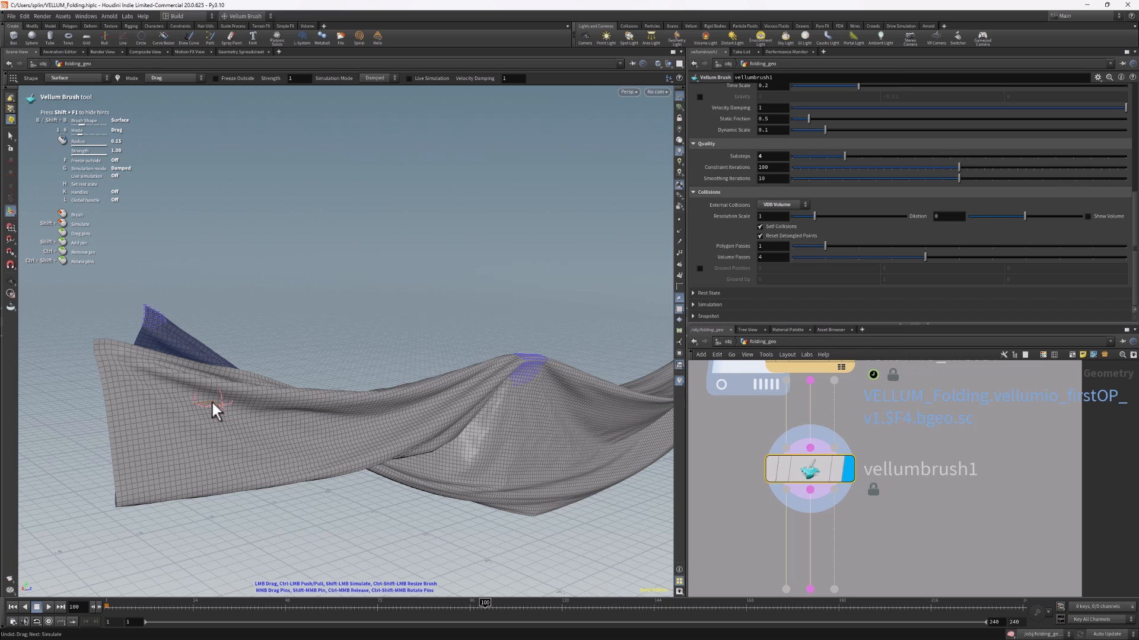
key("Escape")
mouse_move(412, 351)
left_mouse_down()
mouse_move(417, 399)
mouse_move(225, 333)
mouse_move(400, 405)
mouse_move(503, 412)
mouse_move(592, 399)
mouse_move(519, 445)
mouse_move(424, 424)
mouse_move(460, 427)
mouse_move(421, 386)
mouse_move(376, 437)
mouse_move(554, 427)
mouse_move(534, 442)
mouse_move(492, 422)
left_mouse_up()
middle_click_drag(911, 526, 907, 437)
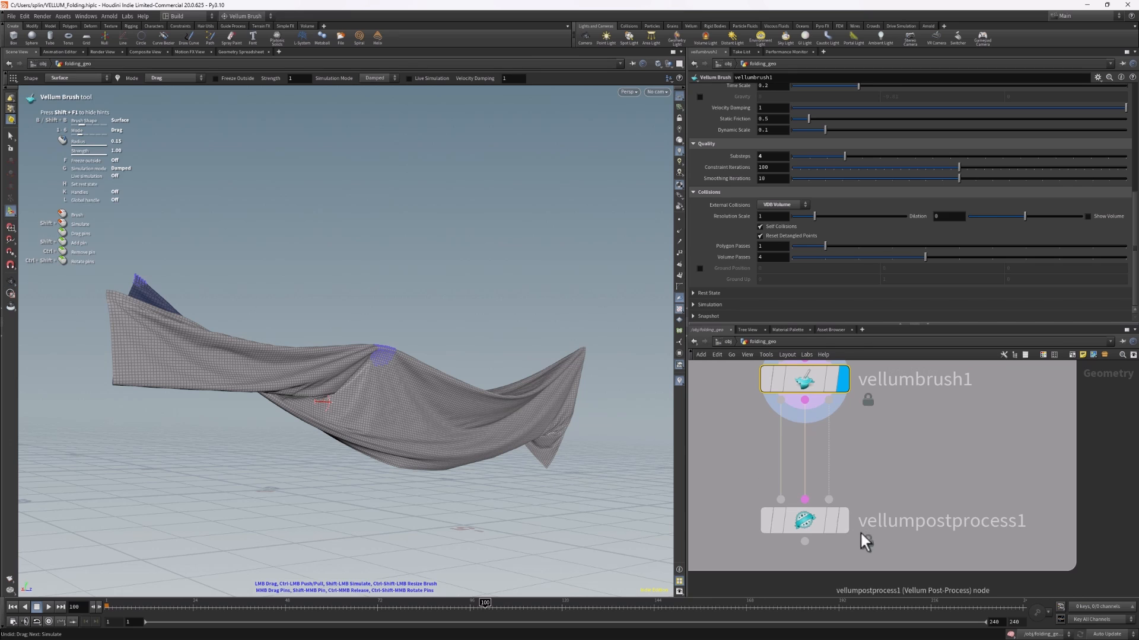
left_click_drag(472, 427, 457, 447)
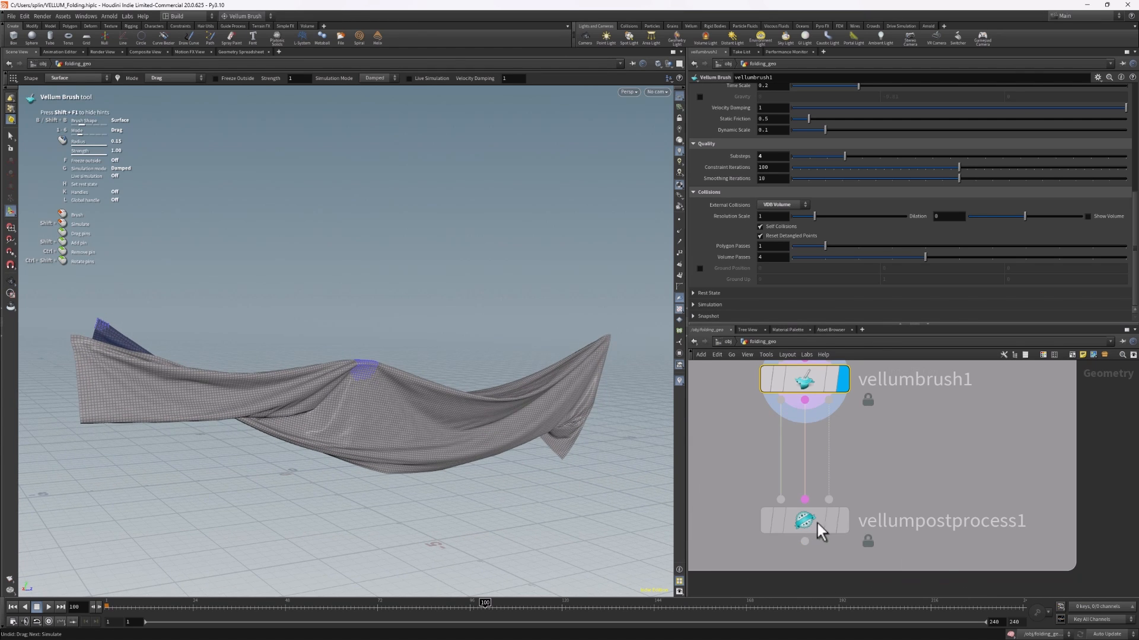
left_click(845, 525)
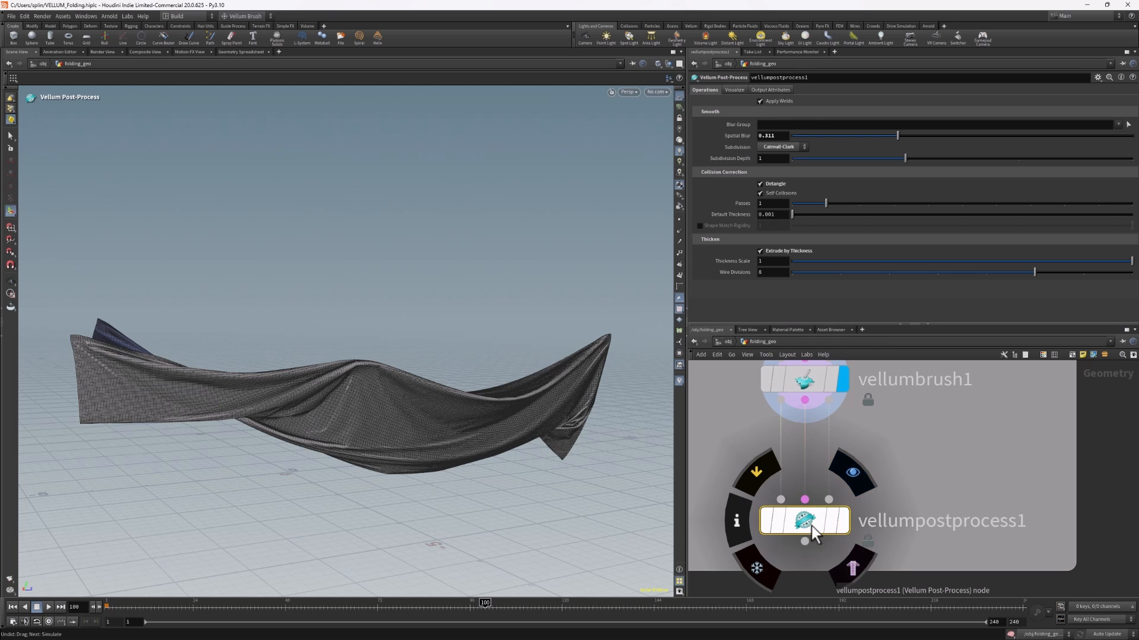
left_click(816, 380)
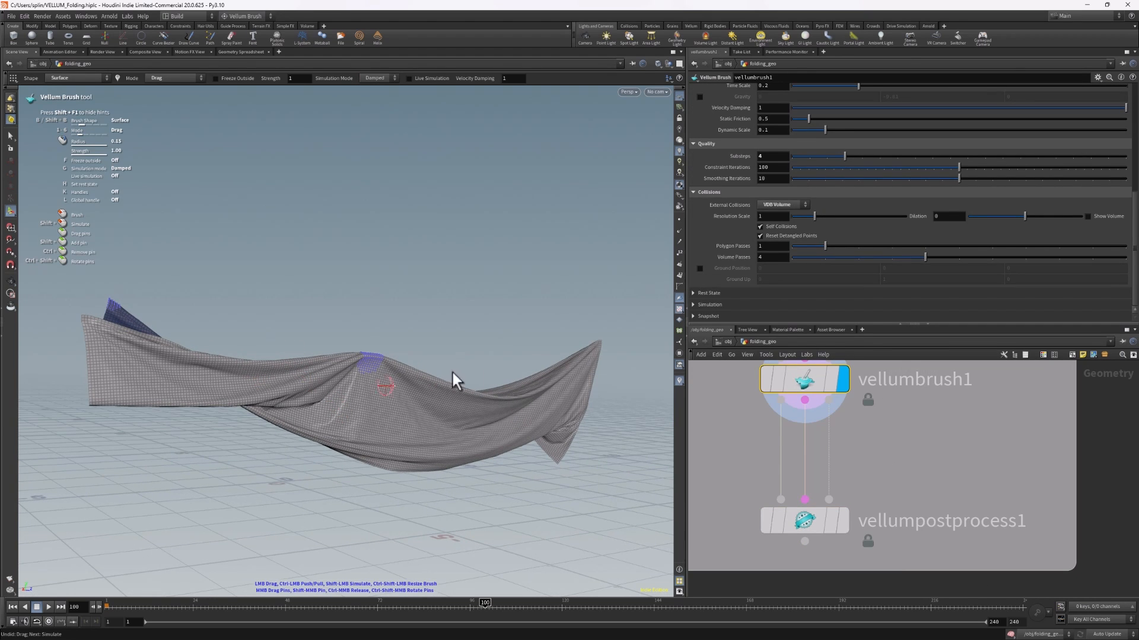
key("Escape")
mouse_move(453, 372)
left_mouse_down()
mouse_move(440, 312)
mouse_move(435, 330)
mouse_move(448, 339)
left_mouse_up()
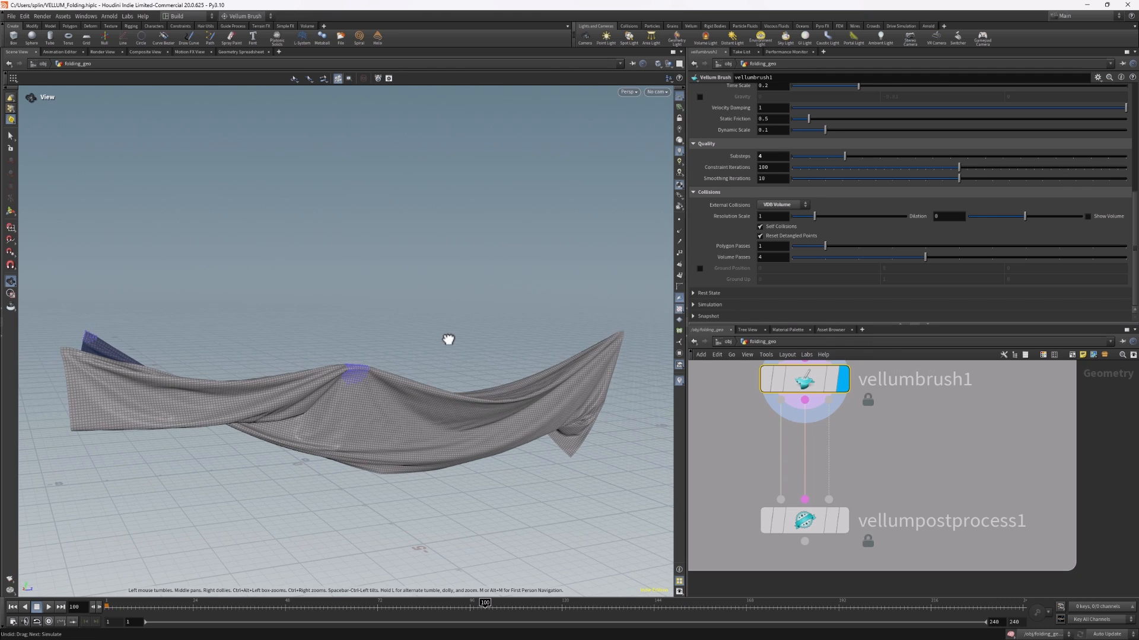
key("Return")
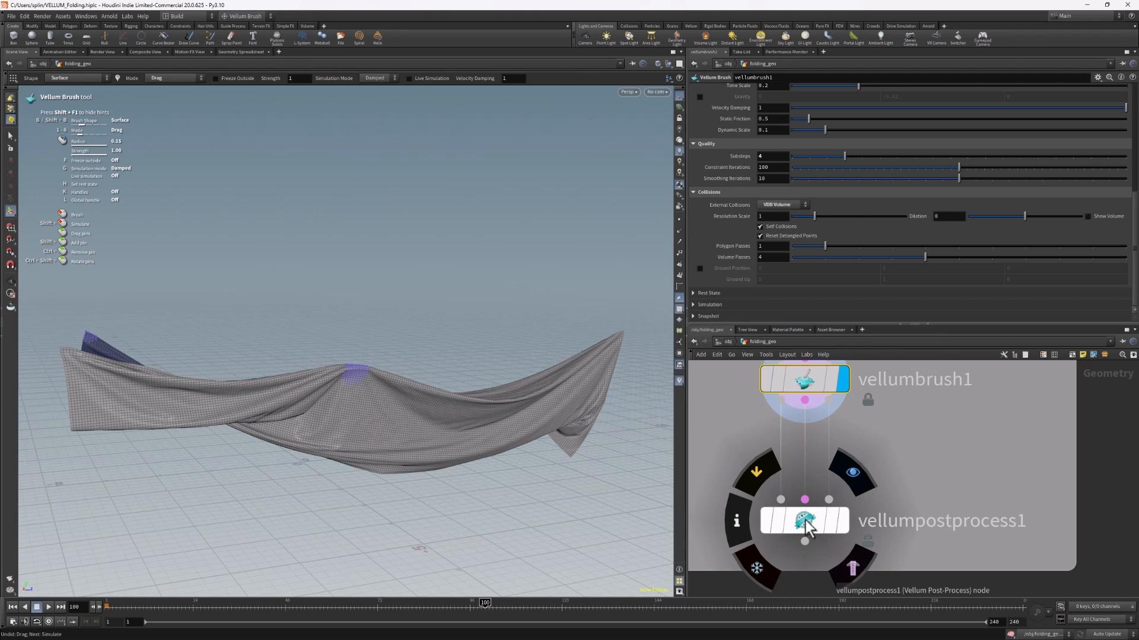
left_click(839, 521)
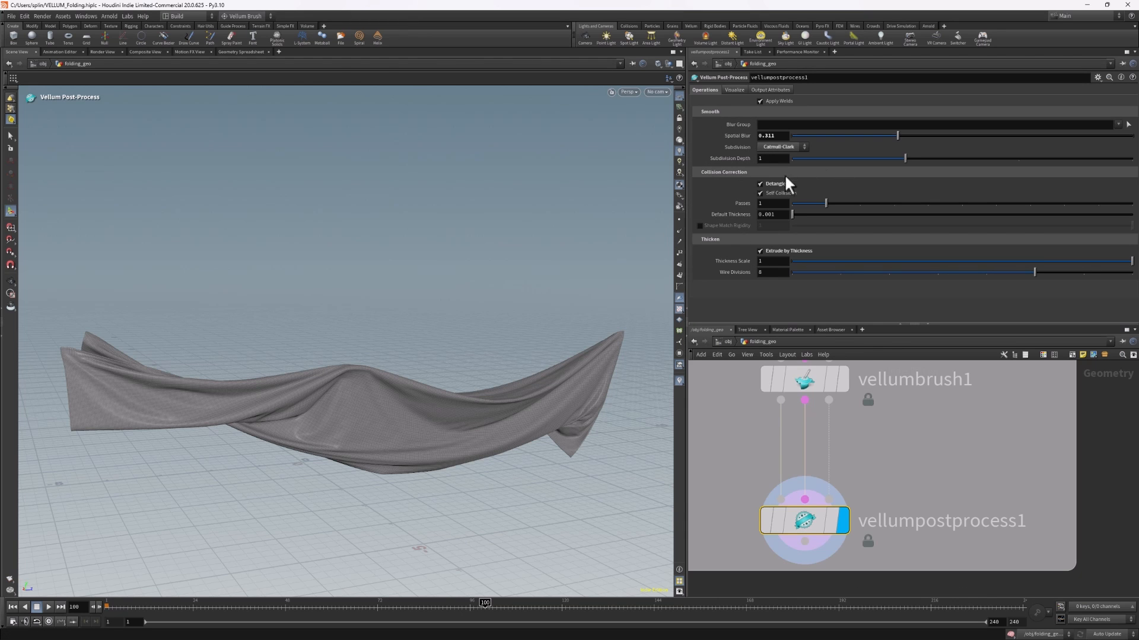
Turn off Extrude by Thickness, Detangle and Self Collisions on vellumpostprocess1, and set Subdivision to None.
left_click_drag(391, 287, 427, 280, "alt")
right_click_drag(226, 327, 484, 302, "alt")
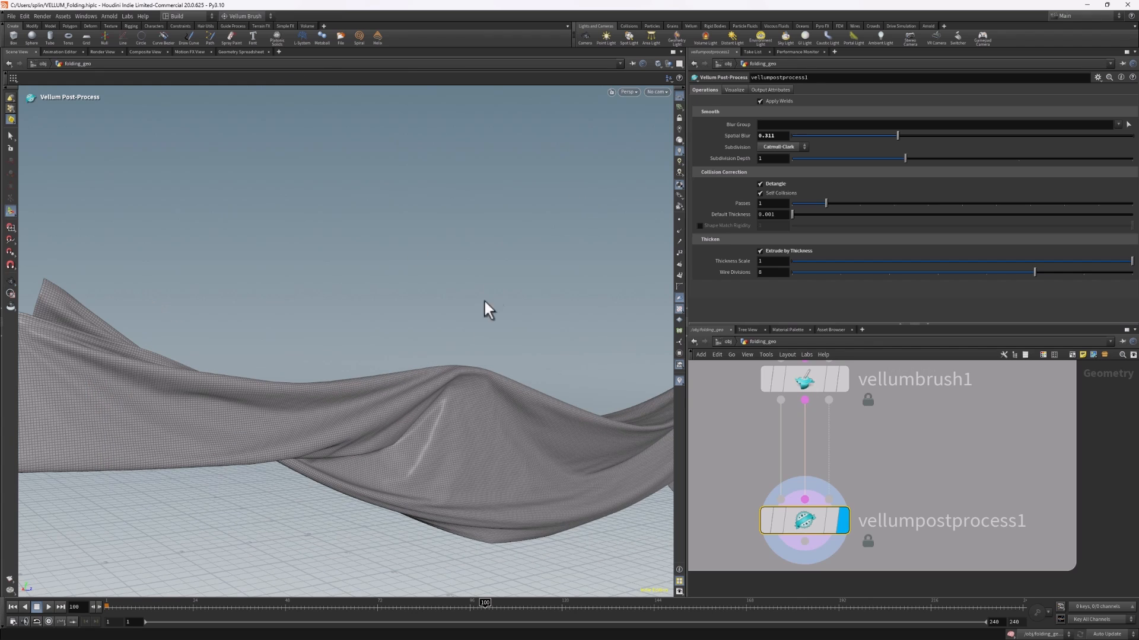
left_click_drag(387, 368, 451, 329, "alt")
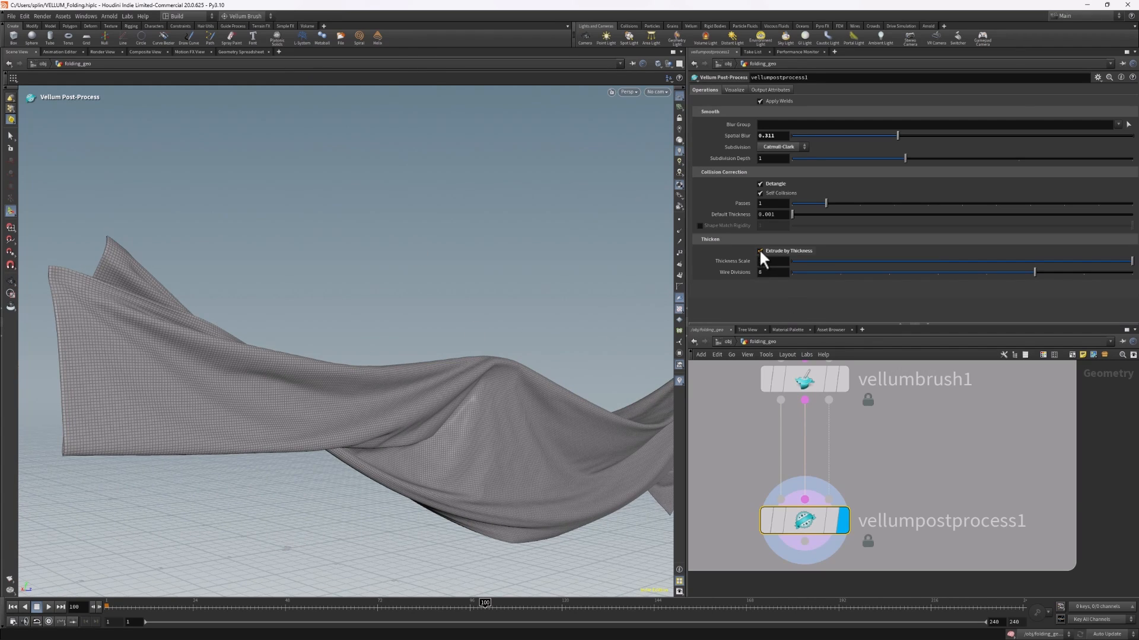
left_click(759, 250)
left_click(760, 184)
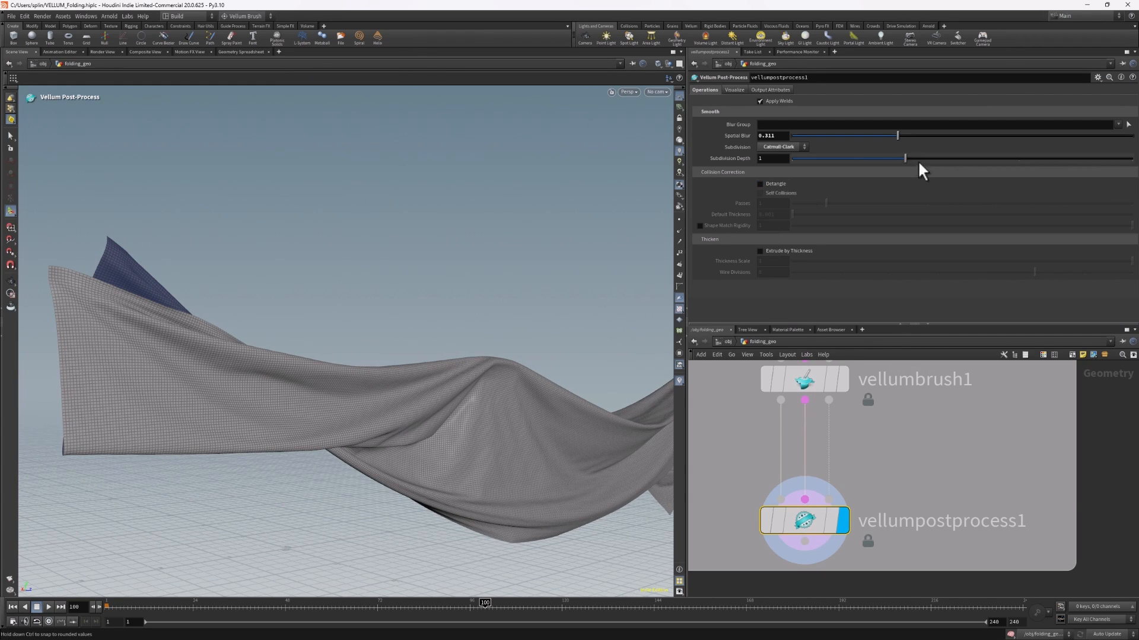
left_click(771, 148)
left_click(776, 155)
key("Escape")
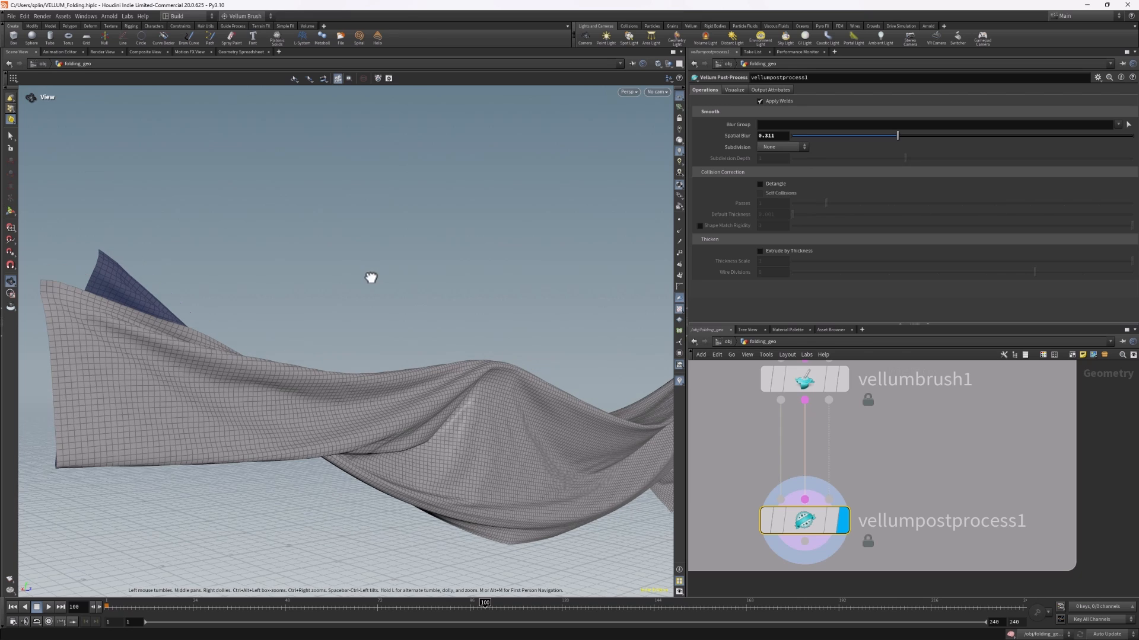
Compare Spatial Blur on the cloth folds at values from 0 upward, ending with it set to 1.
mouse_move(861, 136)
left_mouse_down()
mouse_move(802, 137)
mouse_move(875, 136)
left_mouse_up()
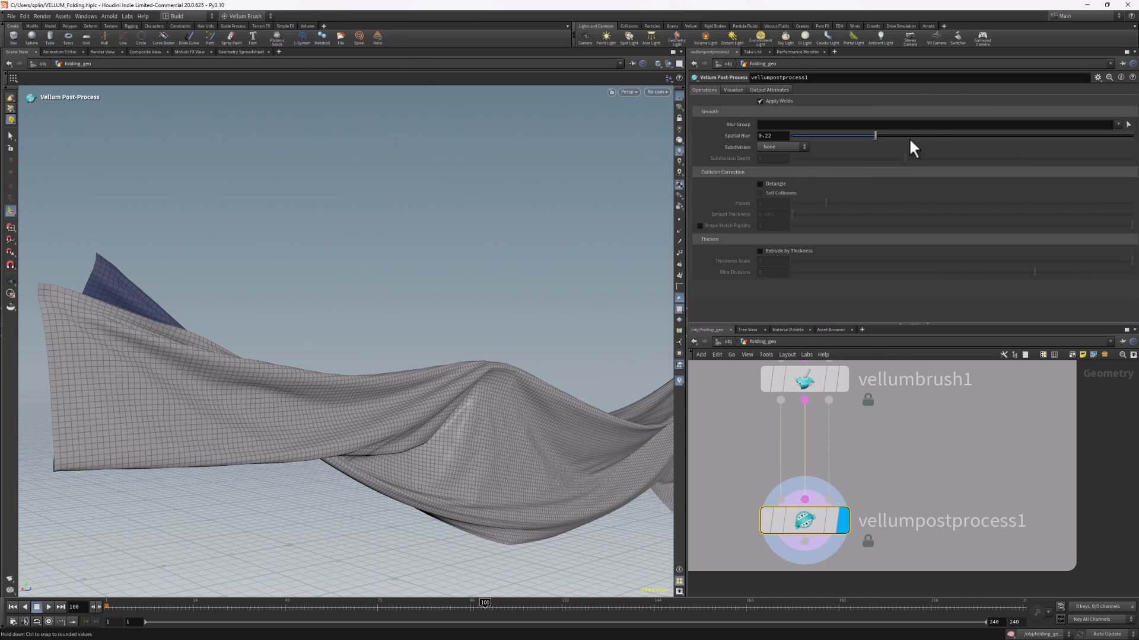
left_click_drag(994, 143, 649, 166)
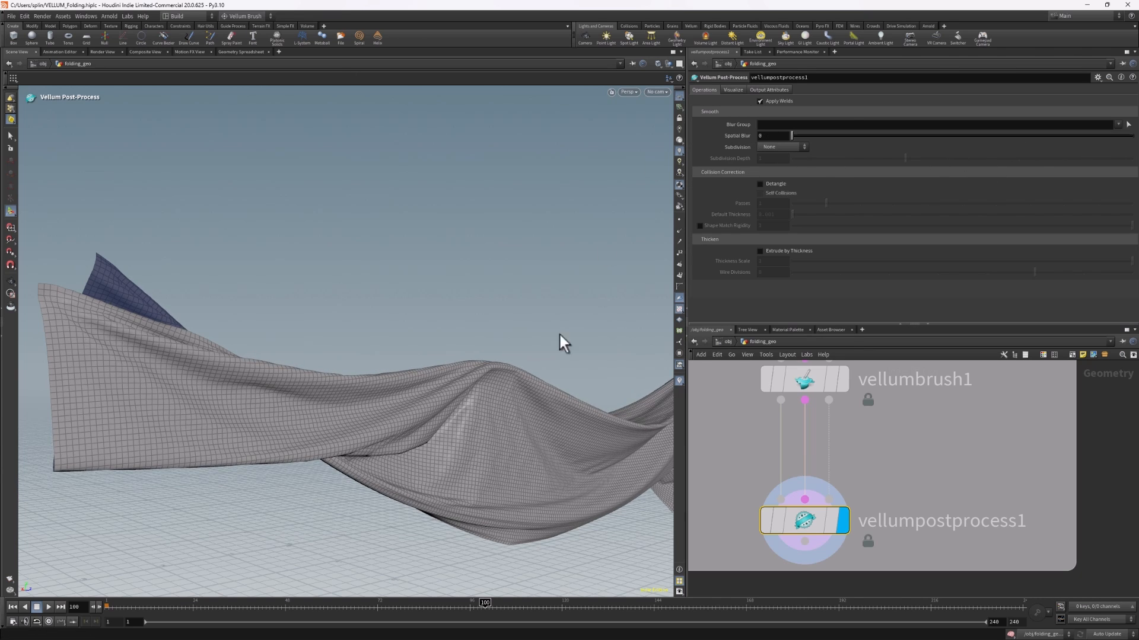
left_click_drag(533, 412, 437, 351, "alt")
right_click_drag(437, 351, 399, 403, "alt")
left_click_drag(399, 402, 483, 403, "alt")
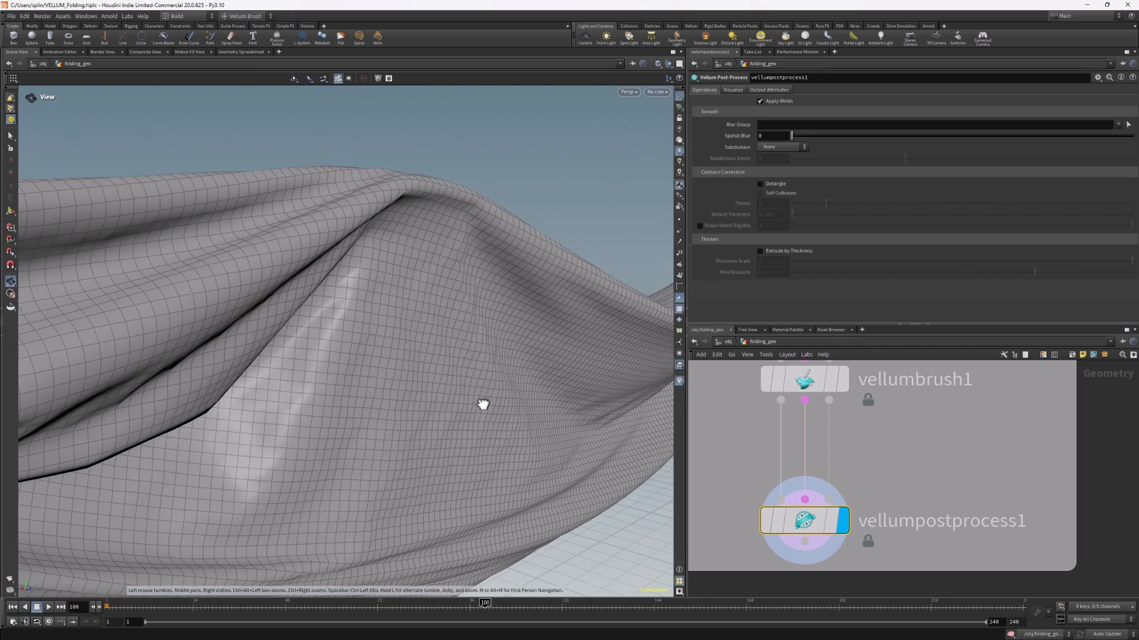
left_click_drag(879, 138, 1115, 142)
right_click_drag(341, 302, 434, 373, "alt")
left_click_drag(210, 333, 369, 368, "alt")
left_click_drag(483, 285, 473, 282, "alt")
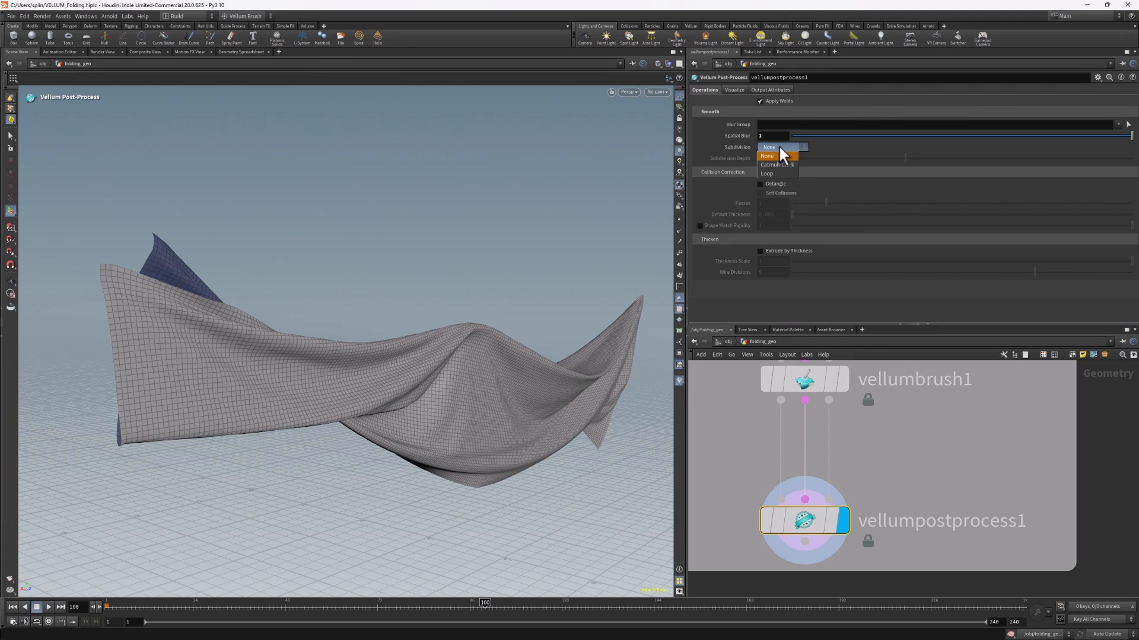
Set Subdivision to Catmull-Clark on vellumpostprocess1 and enable Detangle under Collision Correction.
left_click(781, 163)
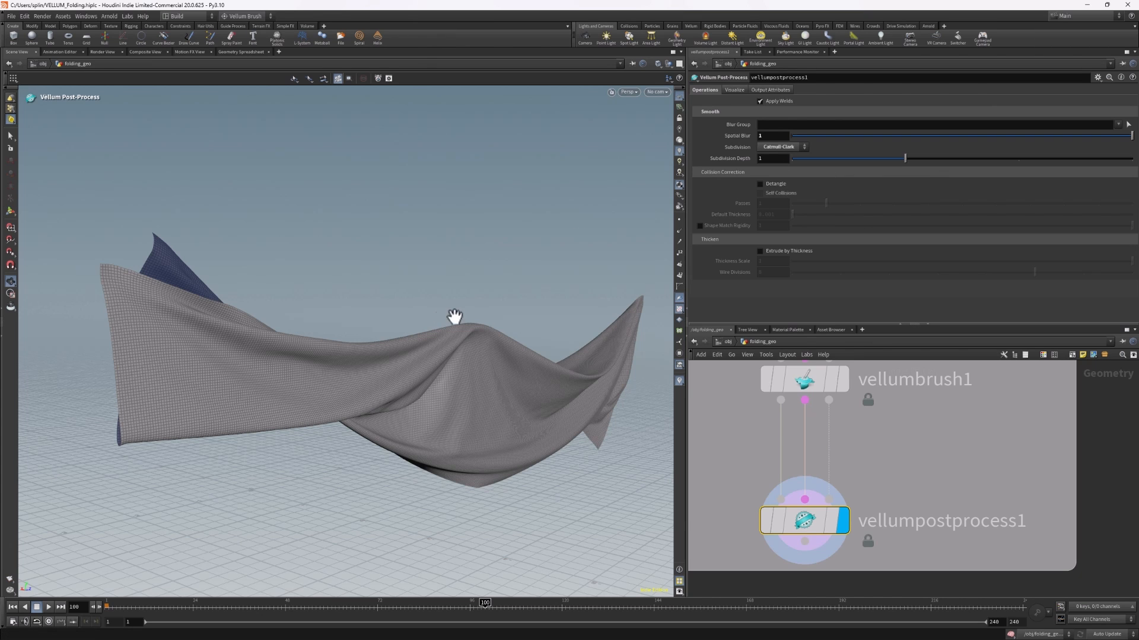
left_click_drag(454, 316, 462, 278, "alt")
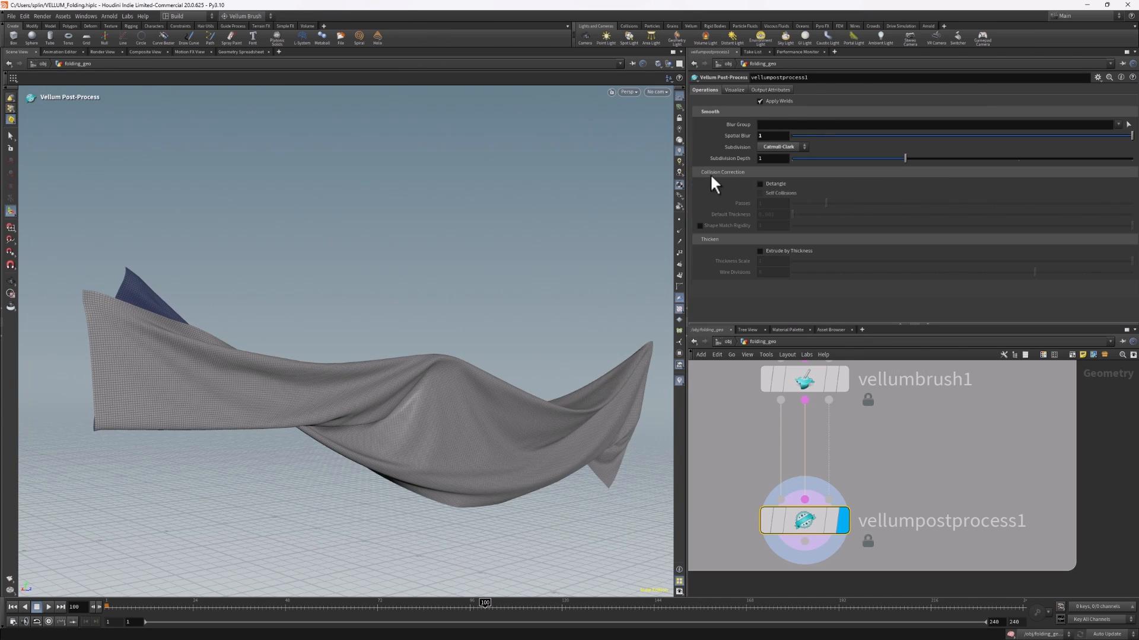
left_click(760, 184)
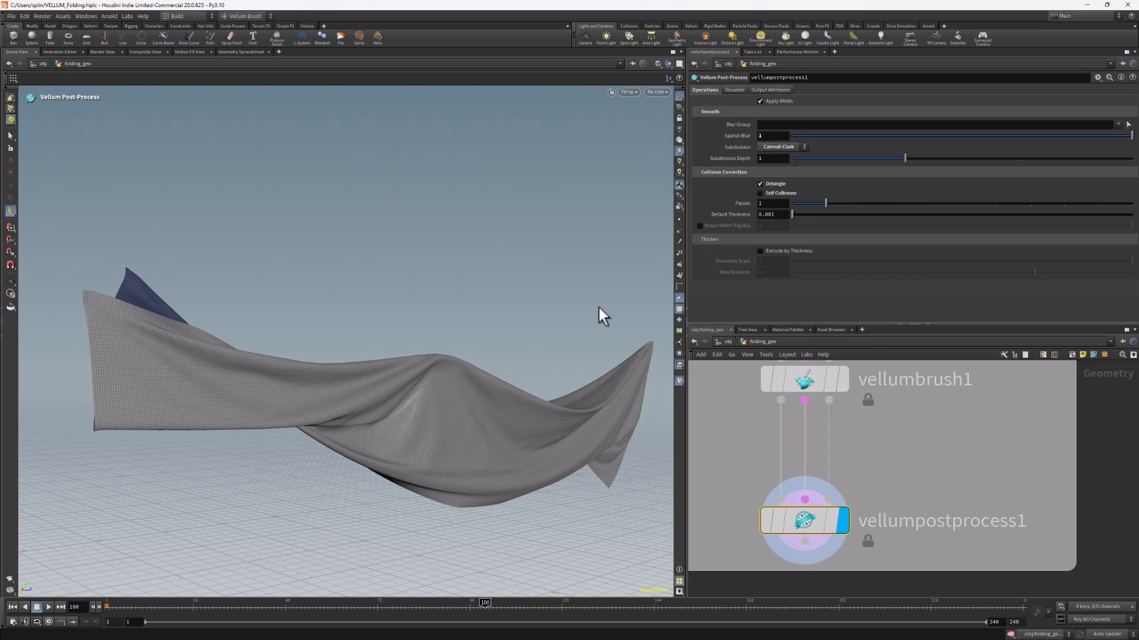
left_click_drag(402, 397, 464, 404, "alt")
mouse_move(383, 385)
left_mouse_down()
mouse_move(338, 363)
mouse_move(320, 371)
mouse_move(377, 384)
left_mouse_up()
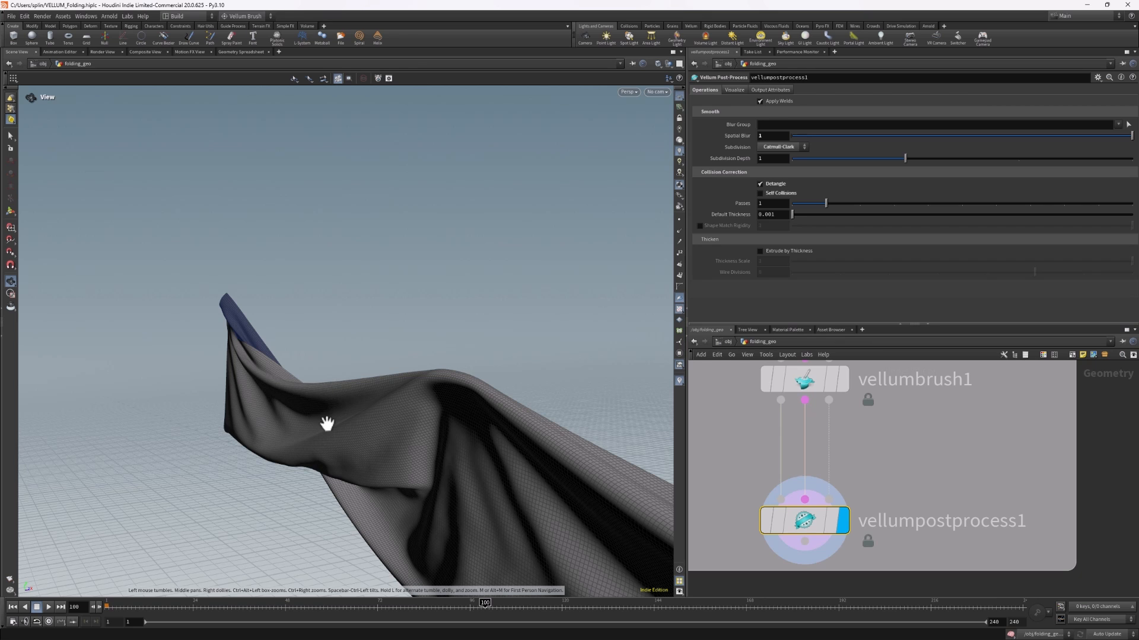
left_click_drag(330, 423, 447, 437)
key("Return")
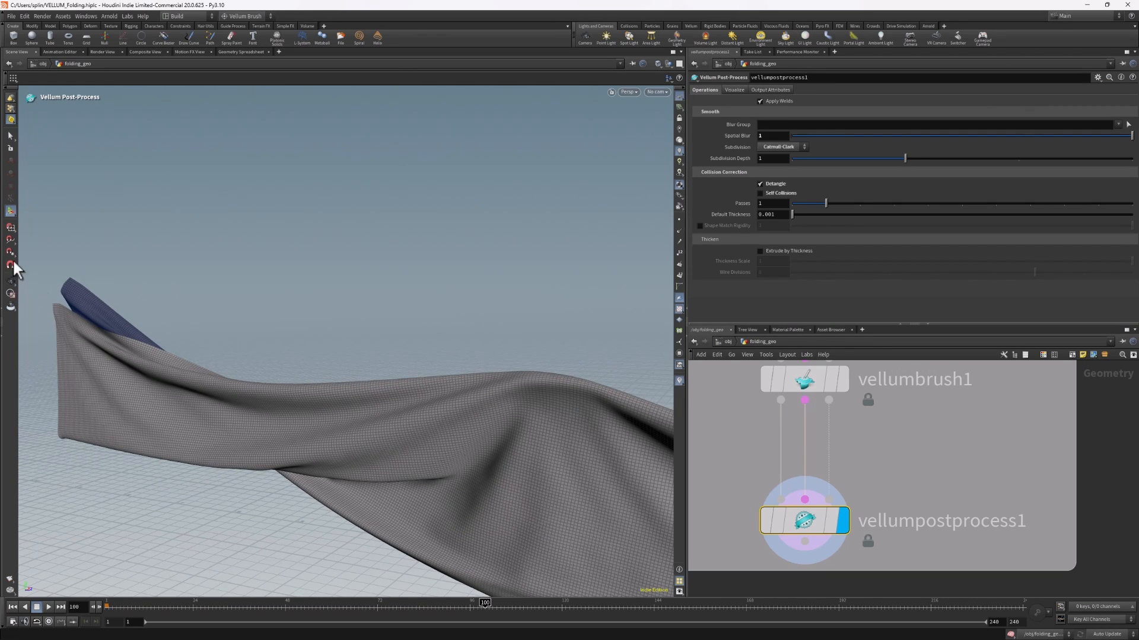
key("Escape")
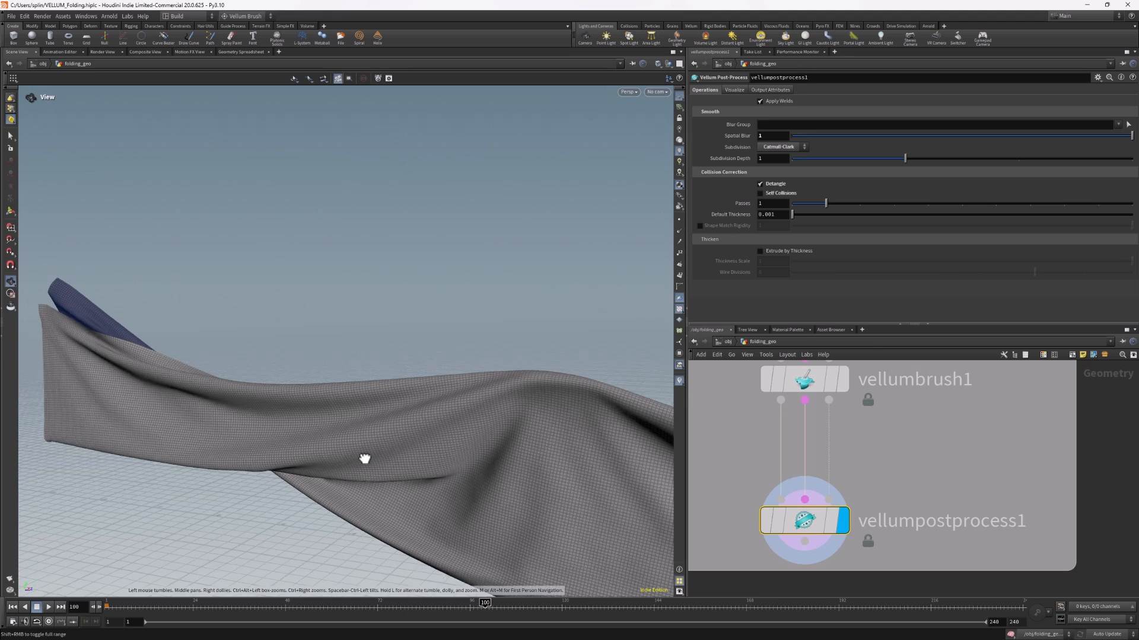
Enable Self Collisions under Collision Correction on vellumpostprocess1 and inspect the folded cloth up close.
left_click_drag(366, 460, 231, 370)
key("Return")
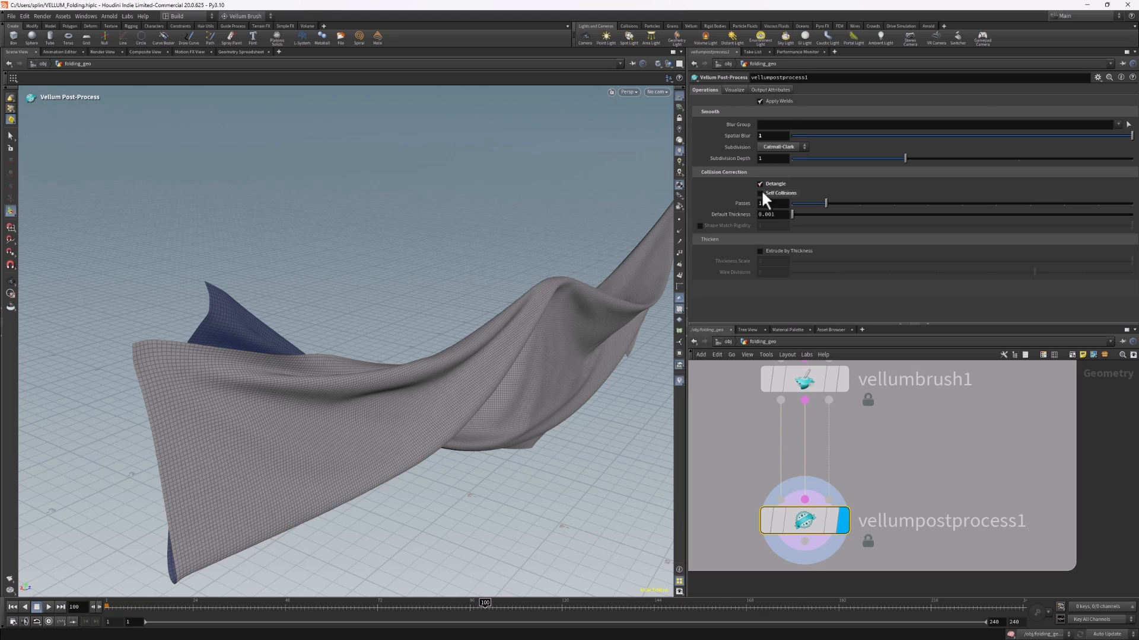
left_click_drag(379, 326, 363, 308, "alt")
scroll(205, 283, "up", 5, "alt")
middle_click_drag(205, 284, 349, 238)
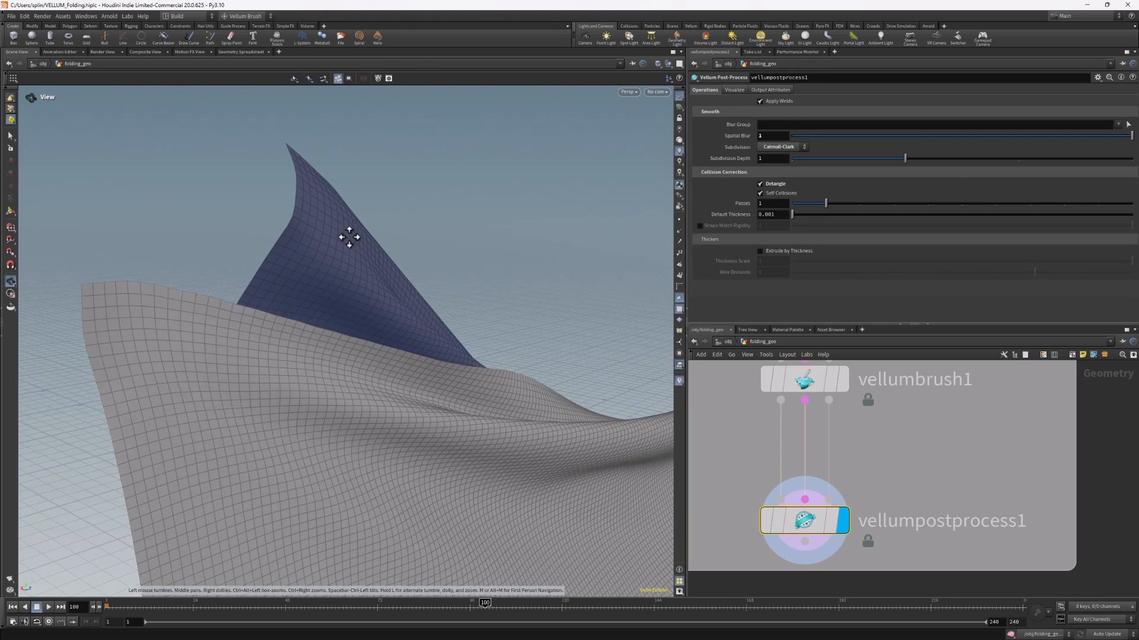
left_click_drag(333, 244, 308, 287)
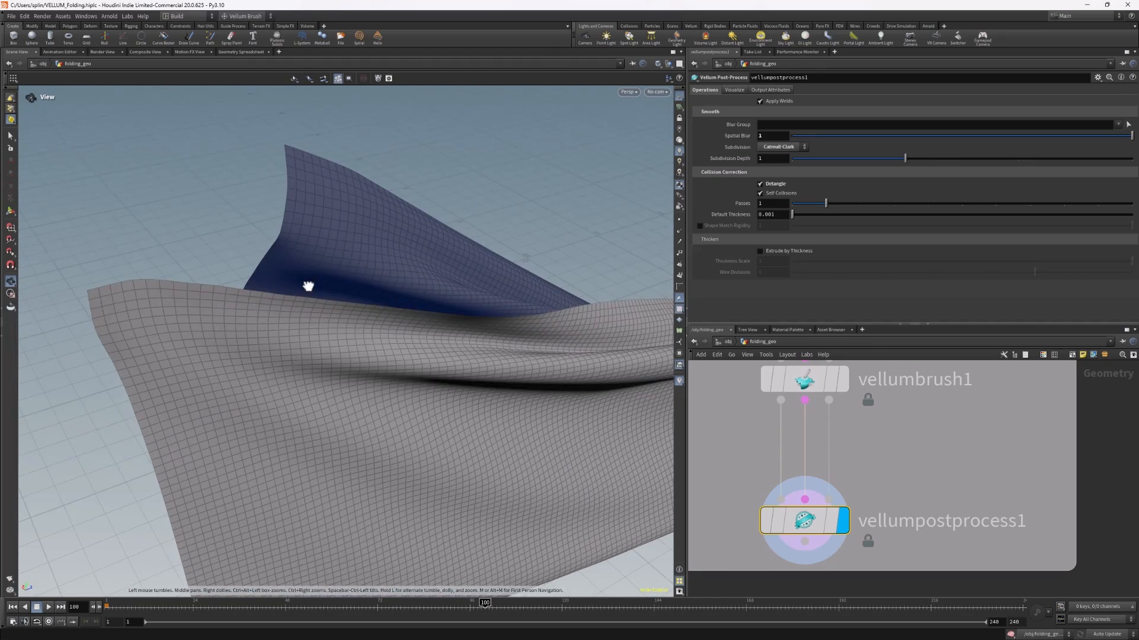
Turn on Extrude by Thickness on vellumpostprocess1 and inspect the thickened cloth edges.
left_click(760, 252)
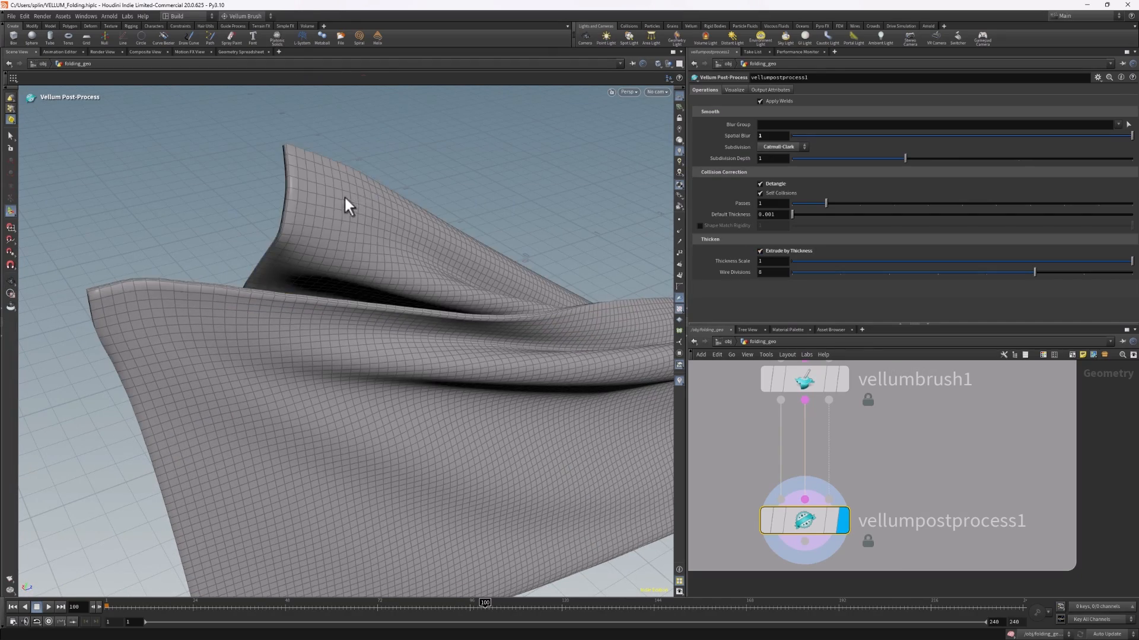
left_click_drag(344, 194, 302, 204, "alt")
left_click_drag(424, 261, 108, 309)
left_click_drag(113, 310, 177, 325)
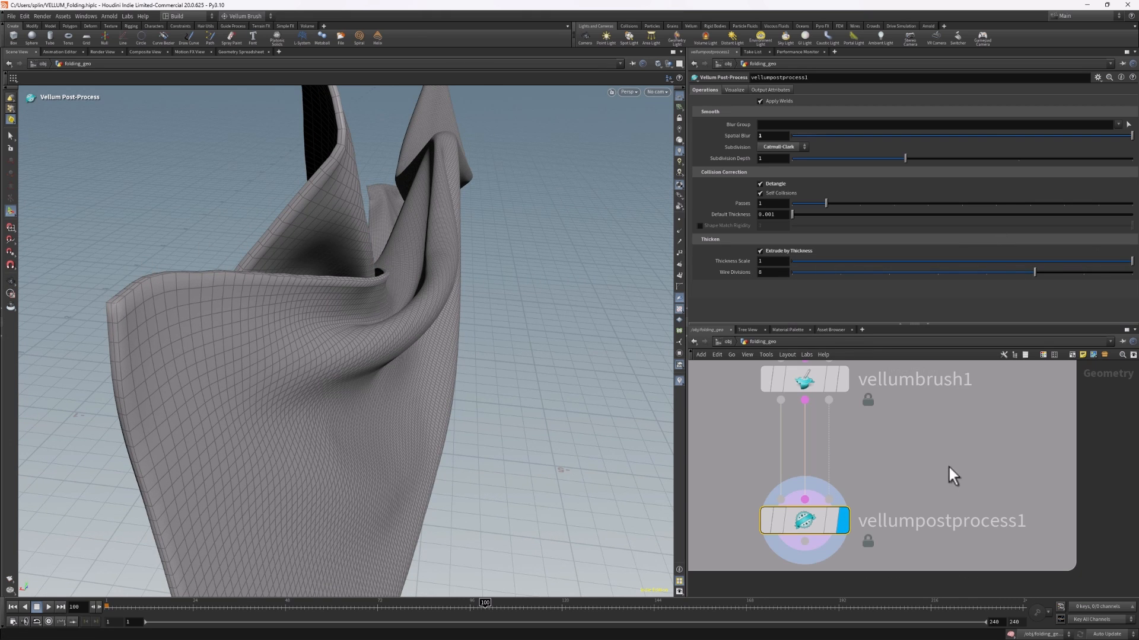
Select vellumcloth1 and compare its thickness settings and thickness guides with the edge of the extruded cloth.
scroll(948, 468, "down", 6)
middle_click_drag(1004, 431, 970, 611)
scroll(874, 386, "up", 6)
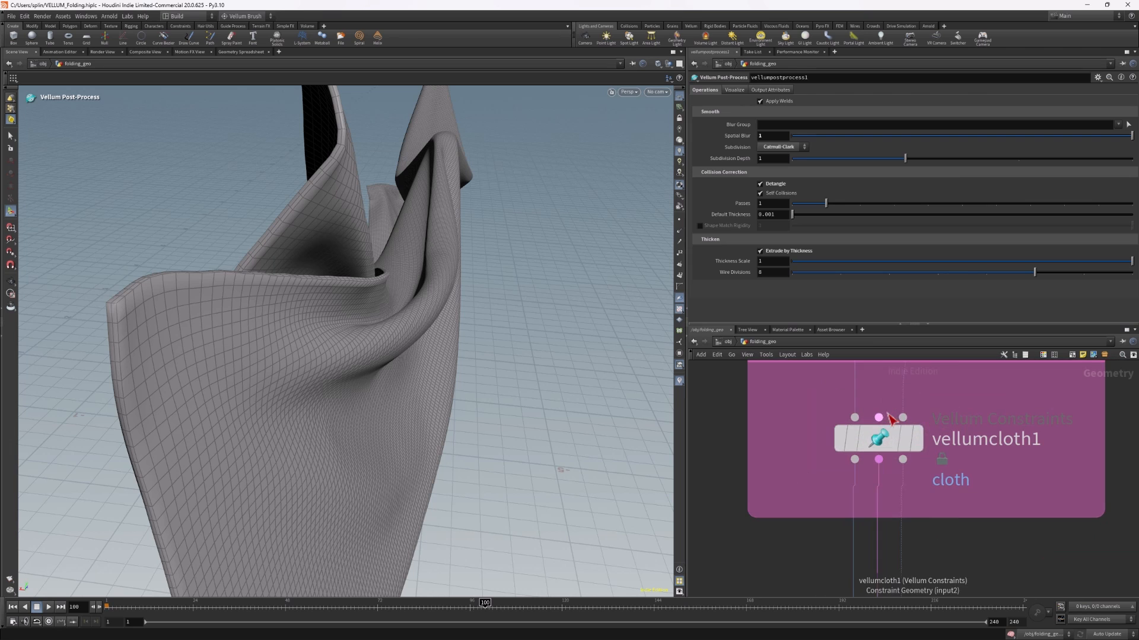
left_click(880, 439)
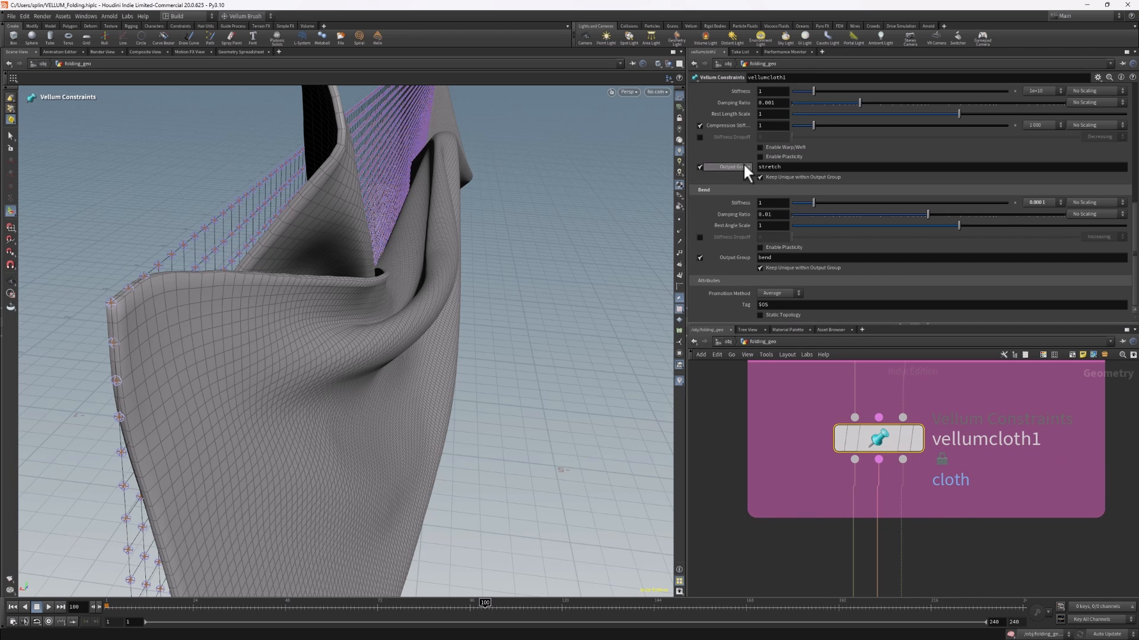
scroll(746, 172, "up", 10)
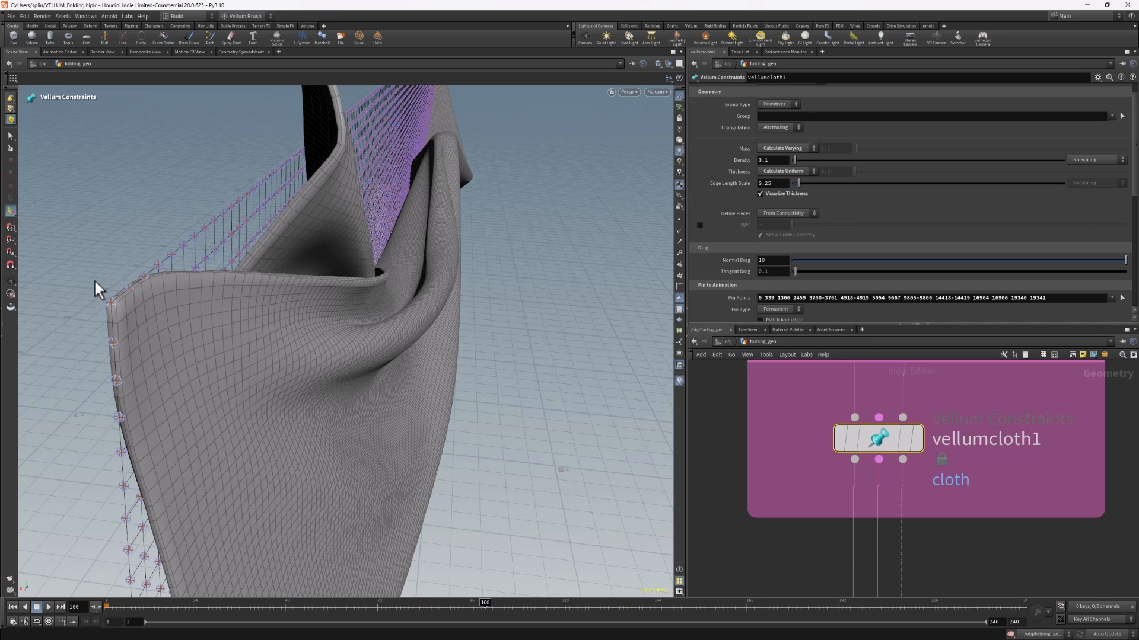
key("Escape")
scroll(115, 309, "up", 5)
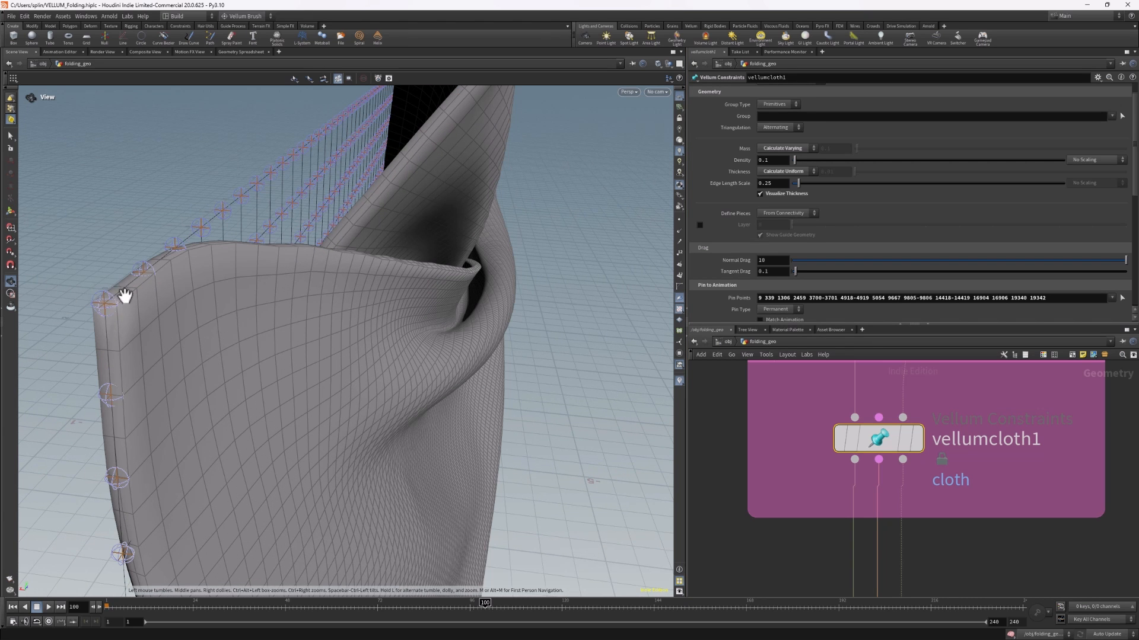
key("Return")
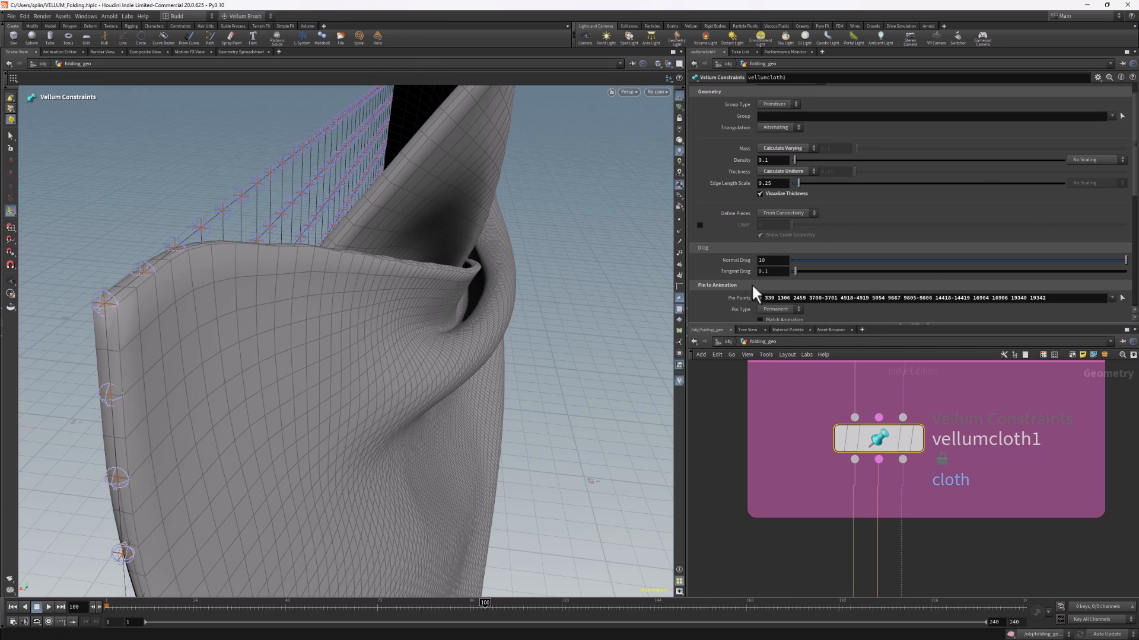
left_click_drag(249, 333, 184, 308, "alt")
right_click_drag(191, 273, 247, 268, "alt")
Display the draped cloth from vellumsolver1 in the FIRST OPTION chain, and open the vellumio_firstOP cache settings.
scroll(981, 523, "down", 4)
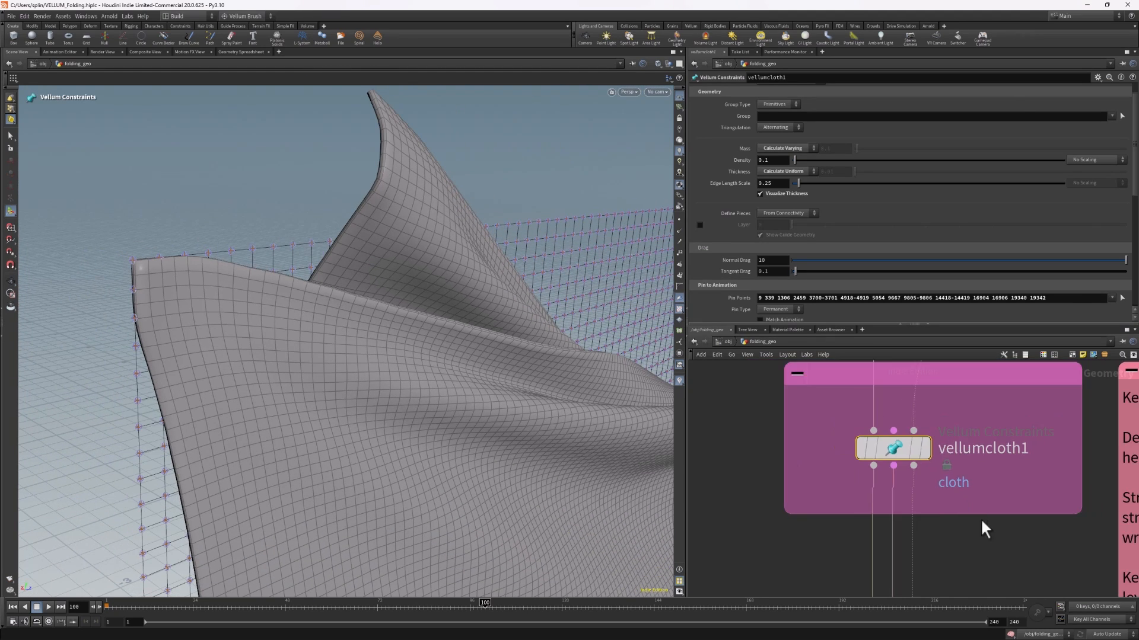
middle_click_drag(981, 537, 987, 405)
scroll(866, 467, "down", 3)
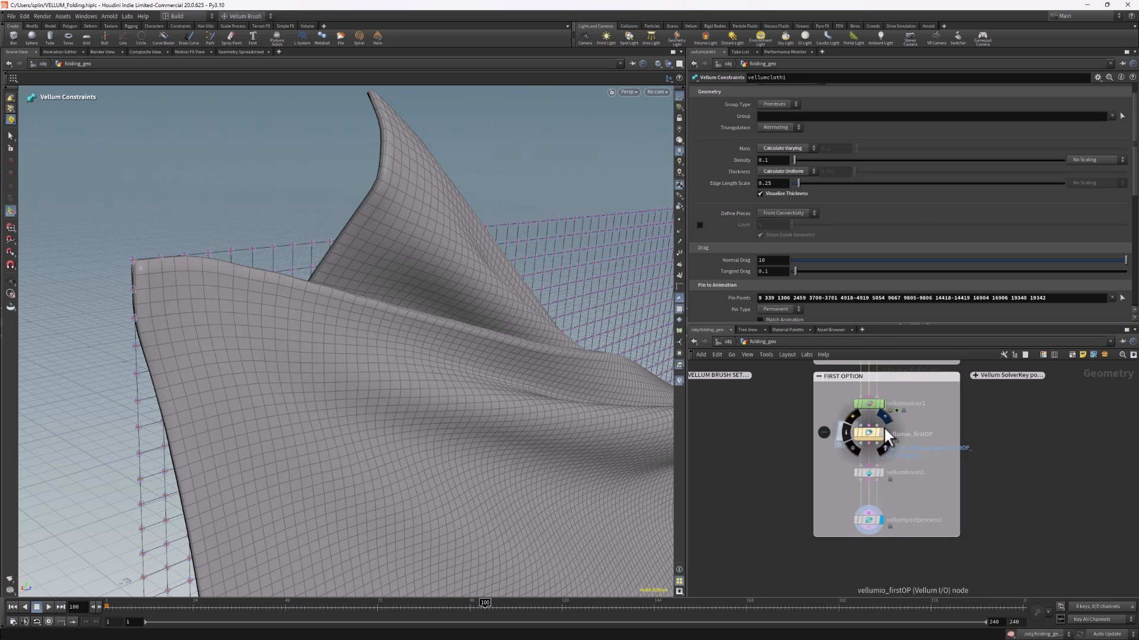
scroll(885, 428, "up", 3)
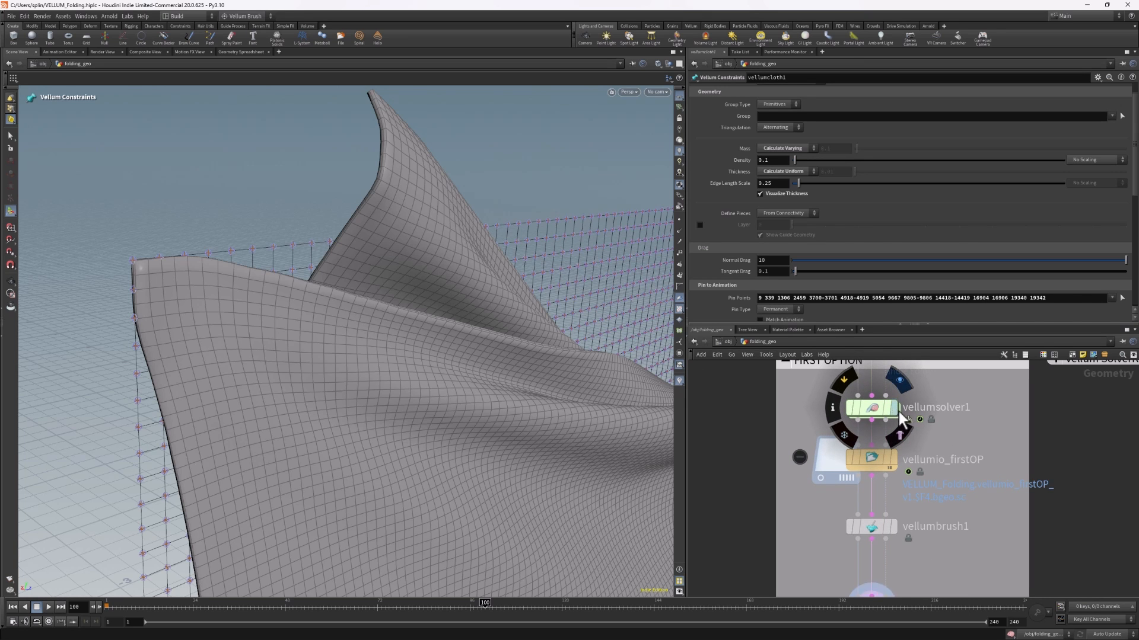
left_click(898, 410)
left_click(876, 410)
left_click_drag(454, 313, 425, 214)
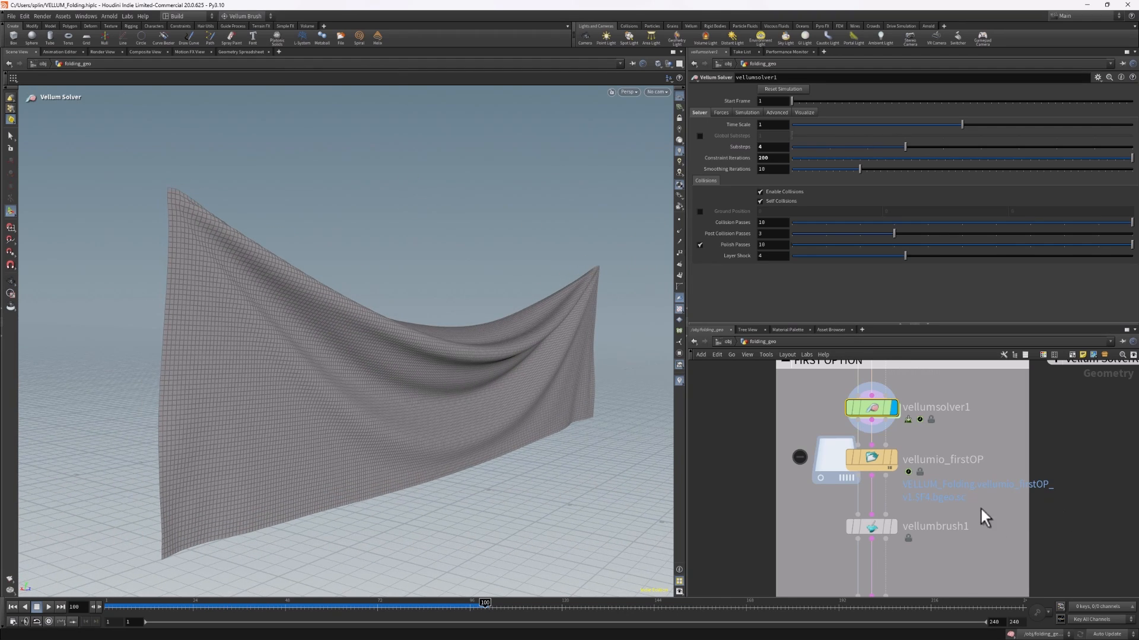
left_click(876, 458)
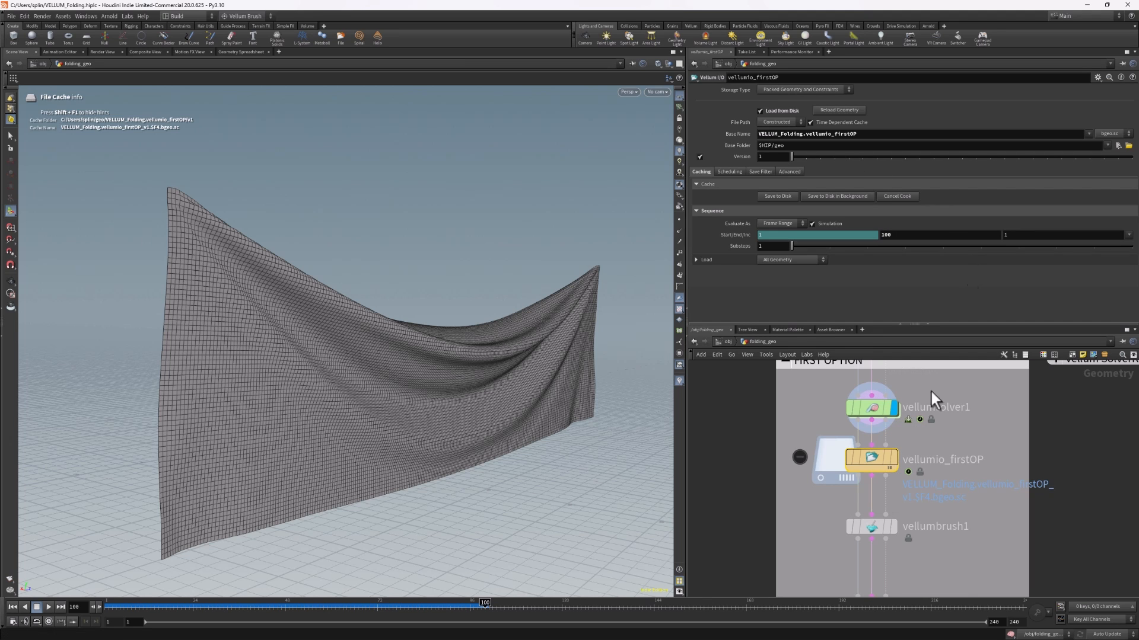
Display vellumbrush1 and review its brush settings, shape and mode options, and the folded cloth.
left_click(876, 532)
left_click(892, 526)
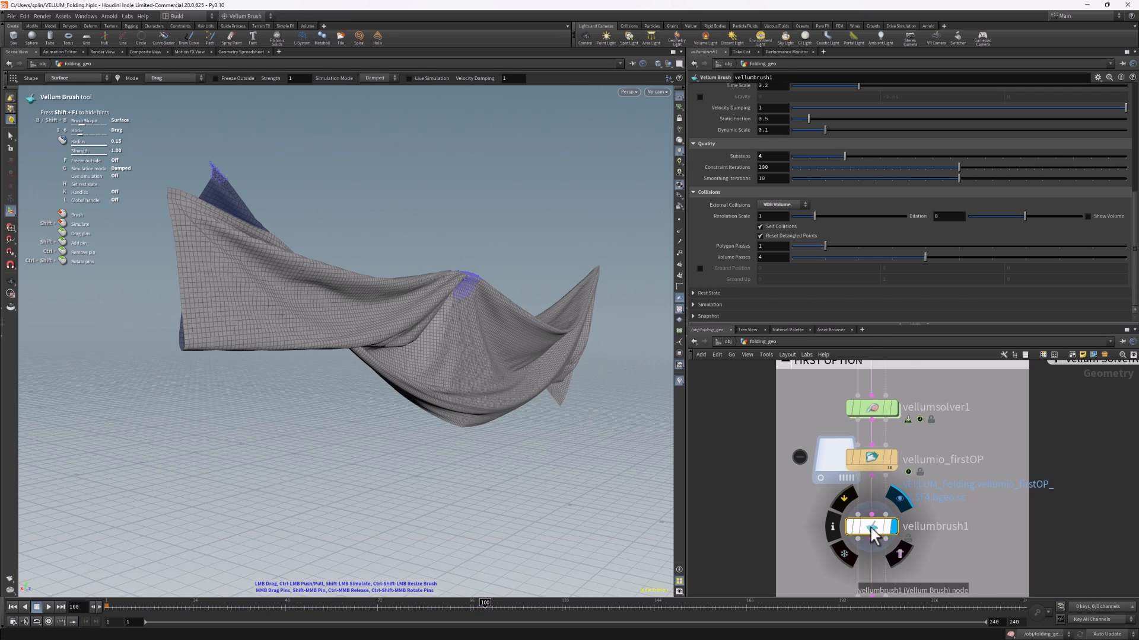
scroll(777, 153, "up", 5)
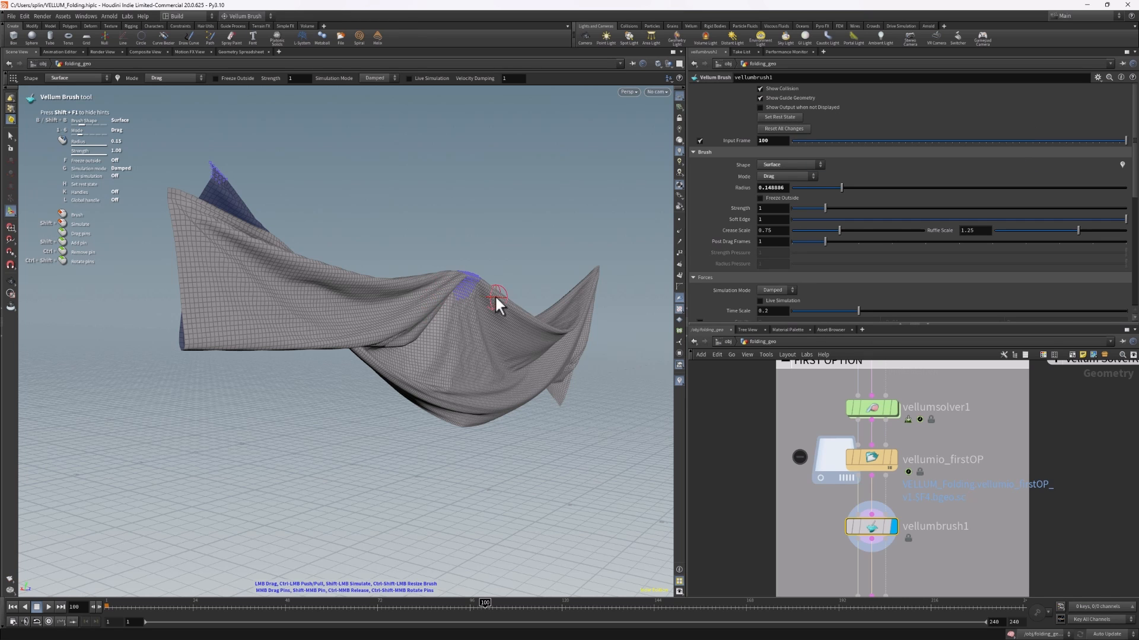
key("Escape")
mouse_move(494, 294)
left_mouse_down()
mouse_move(386, 247)
mouse_move(432, 295)
mouse_move(437, 178)
left_mouse_up()
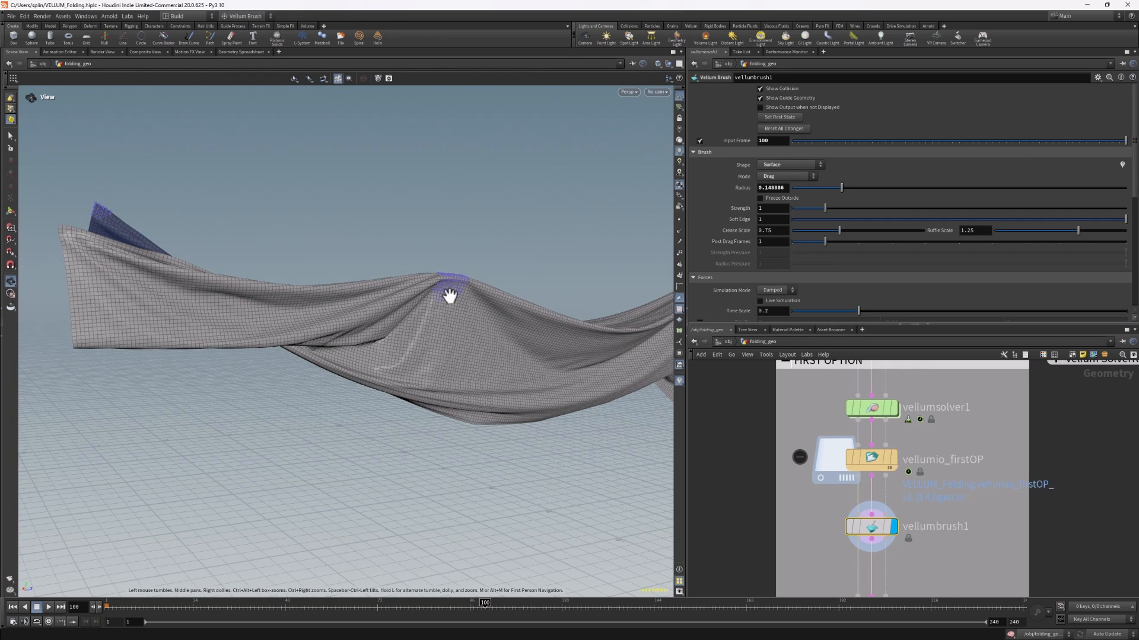
key("Return")
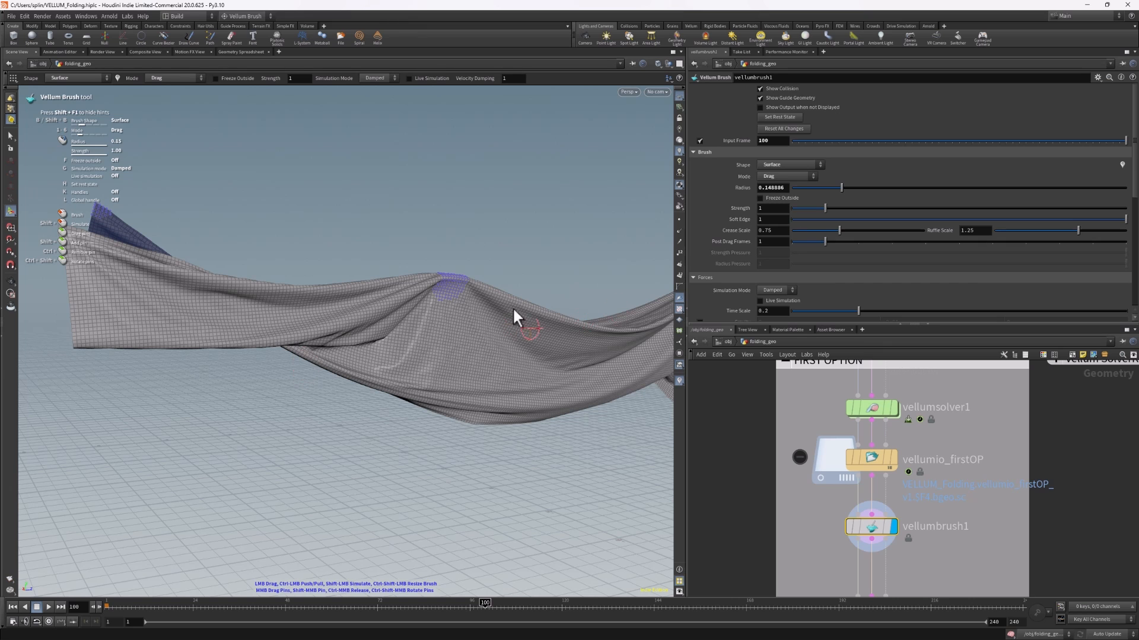
right_click(442, 181)
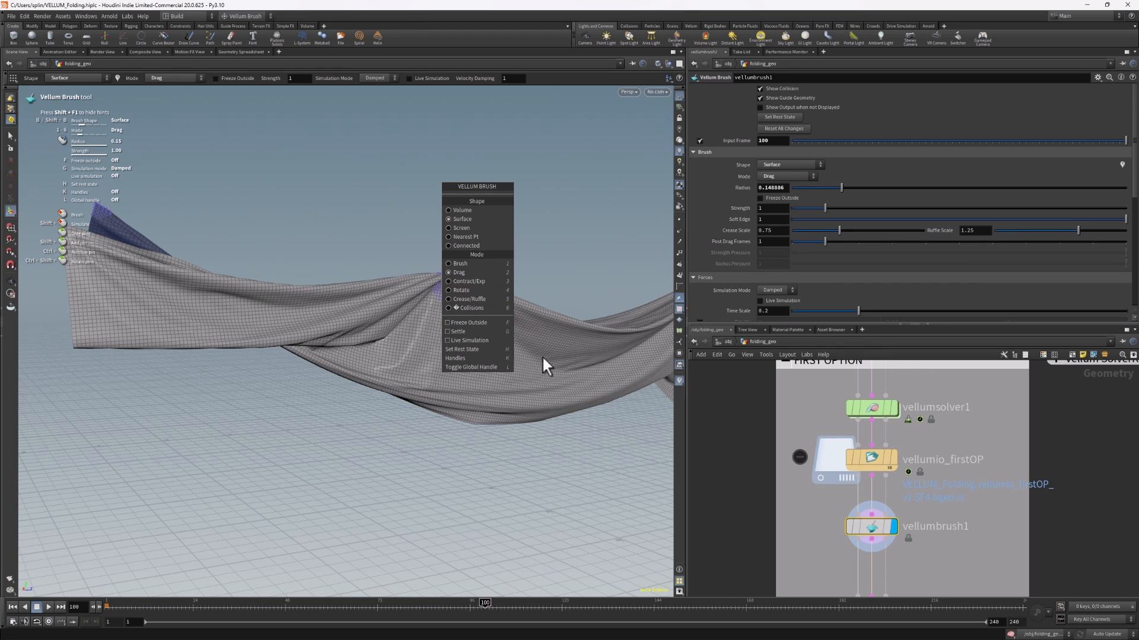
left_click(390, 3)
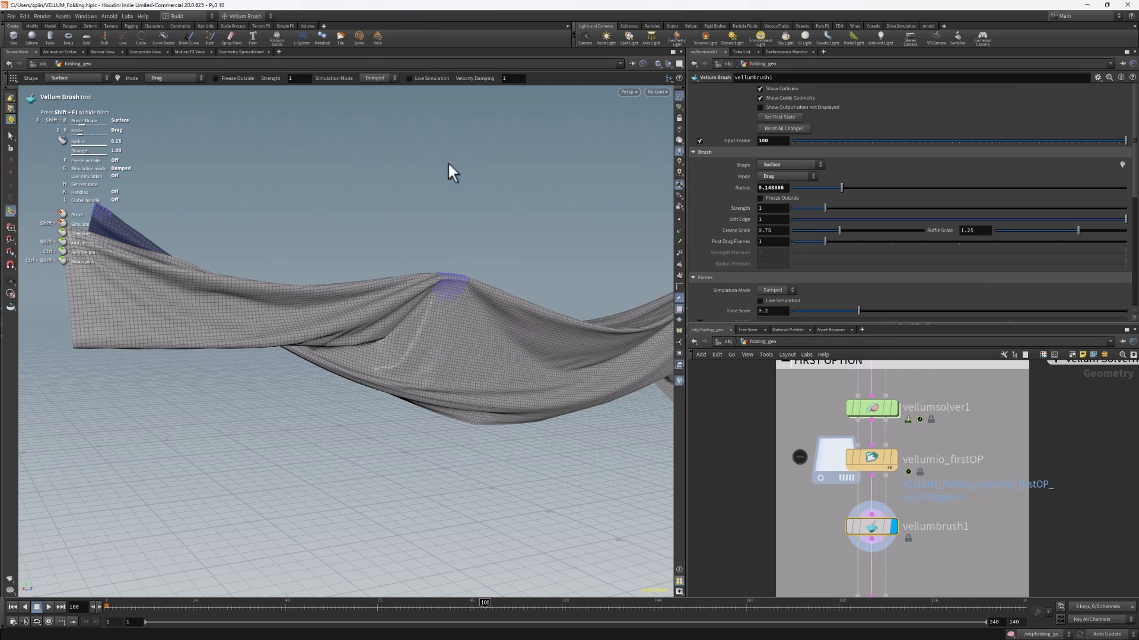
mouse_move(404, 348)
left_mouse_down()
mouse_move(546, 359)
mouse_move(516, 359)
left_mouse_up()
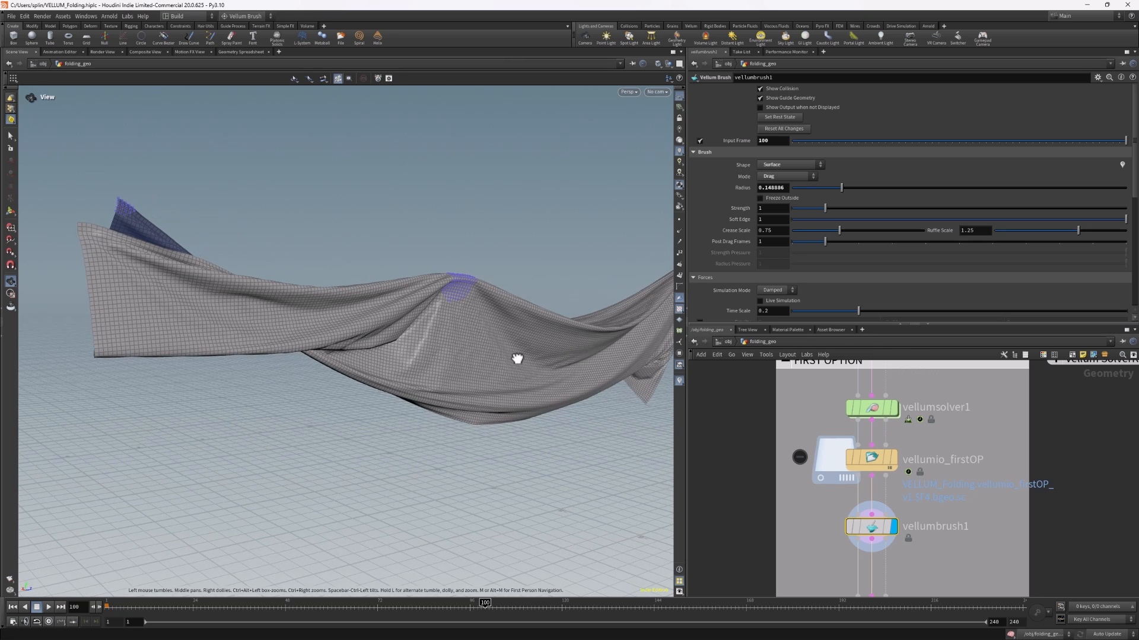
Select and display vellumbrush_InitialShape in the SECOND OPTION chain, checking the vellumcloth3 node that feeds it.
scroll(959, 521, "down", 5)
middle_click_drag(769, 481, 927, 494)
scroll(833, 503, "up", 4)
left_click(860, 491)
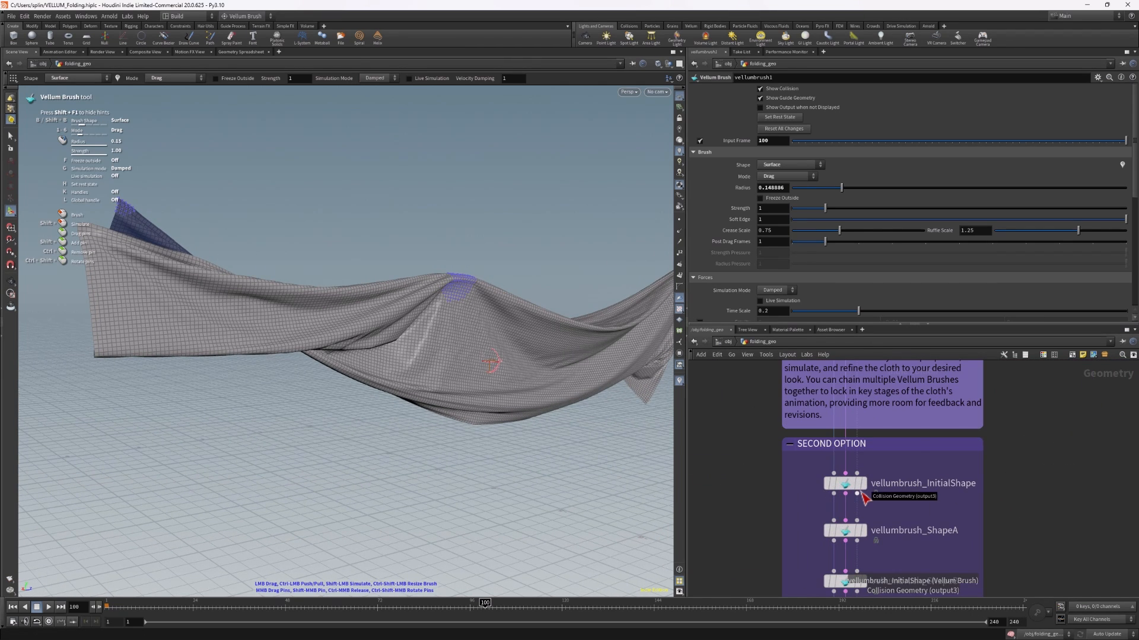
scroll(878, 522, "down", 1)
middle_click_drag(878, 523, 953, 603)
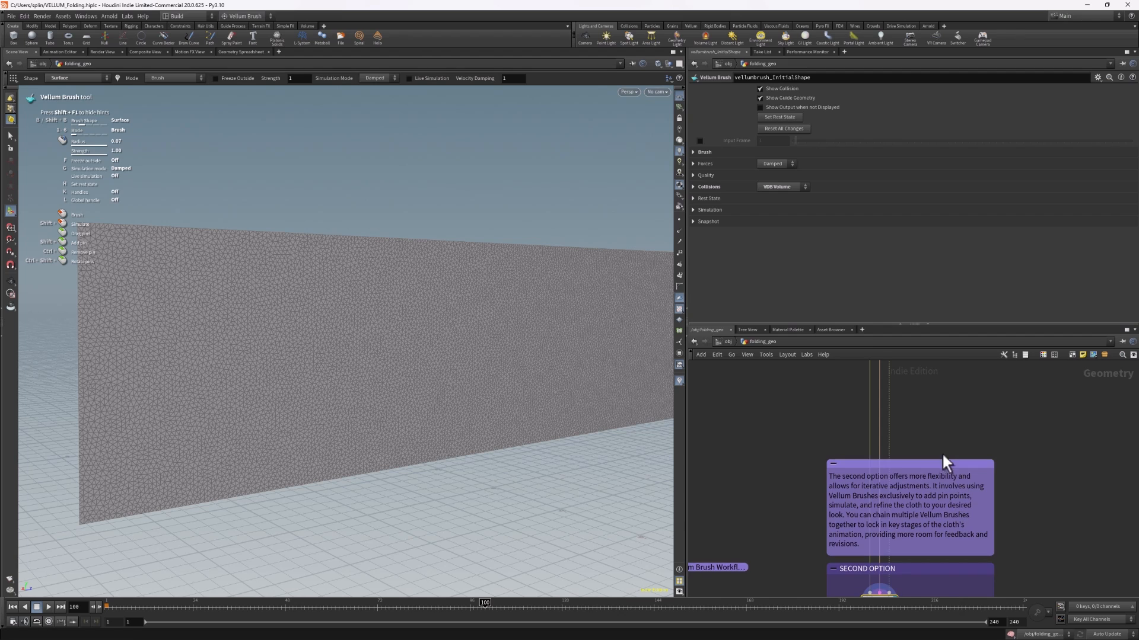
mouse_move(946, 457)
middle_mouse_down()
mouse_move(959, 506)
mouse_move(957, 470)
middle_mouse_up()
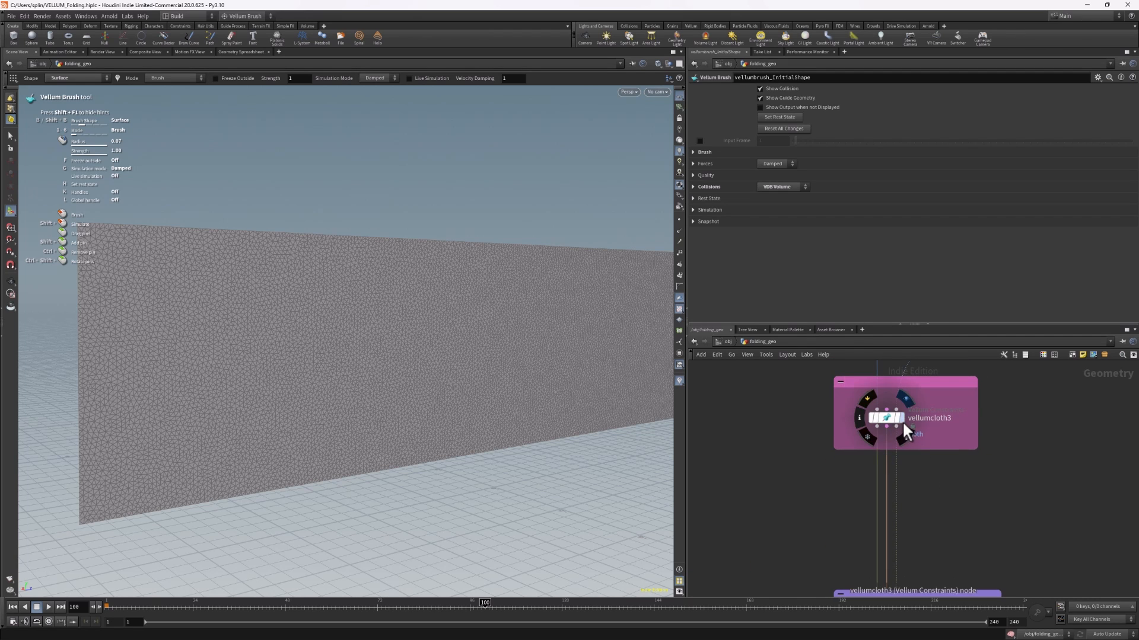
middle_click_drag(1004, 543, 1004, 341)
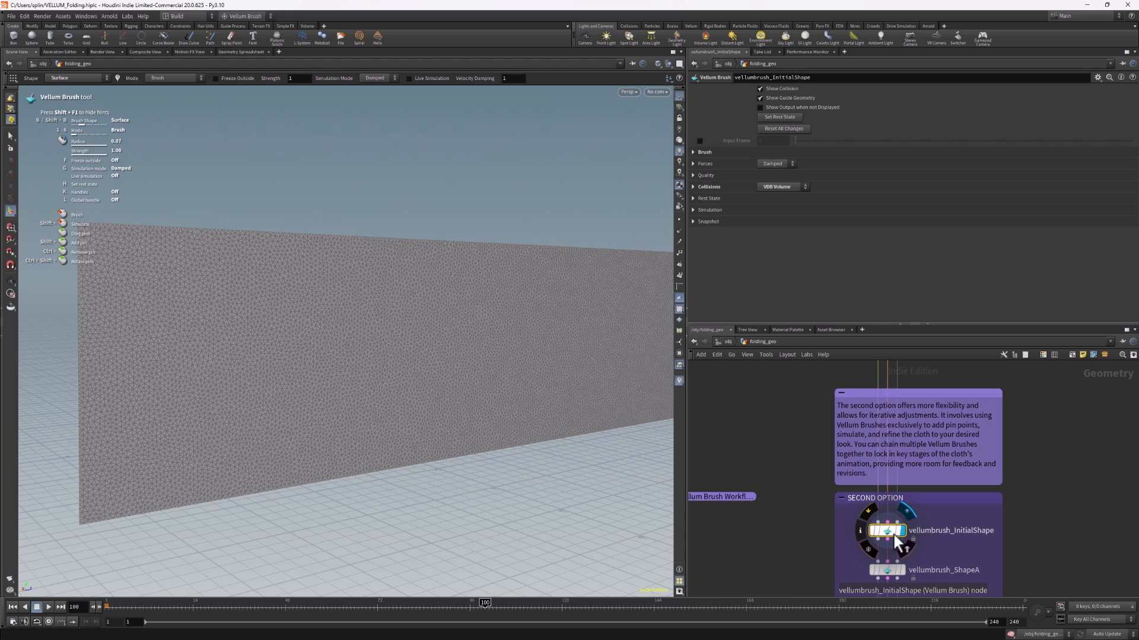
key("Escape")
mouse_move(320, 435)
left_mouse_down()
mouse_move(340, 437)
mouse_move(208, 285)
mouse_move(317, 401)
mouse_move(283, 379)
mouse_move(340, 338)
left_mouse_up()
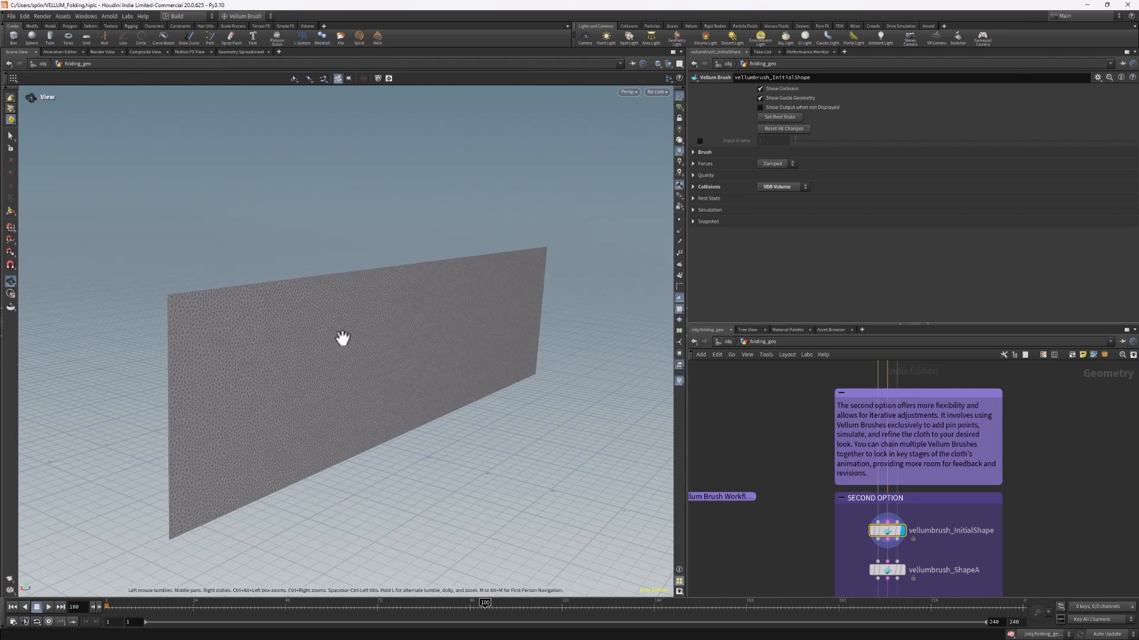
key("Return")
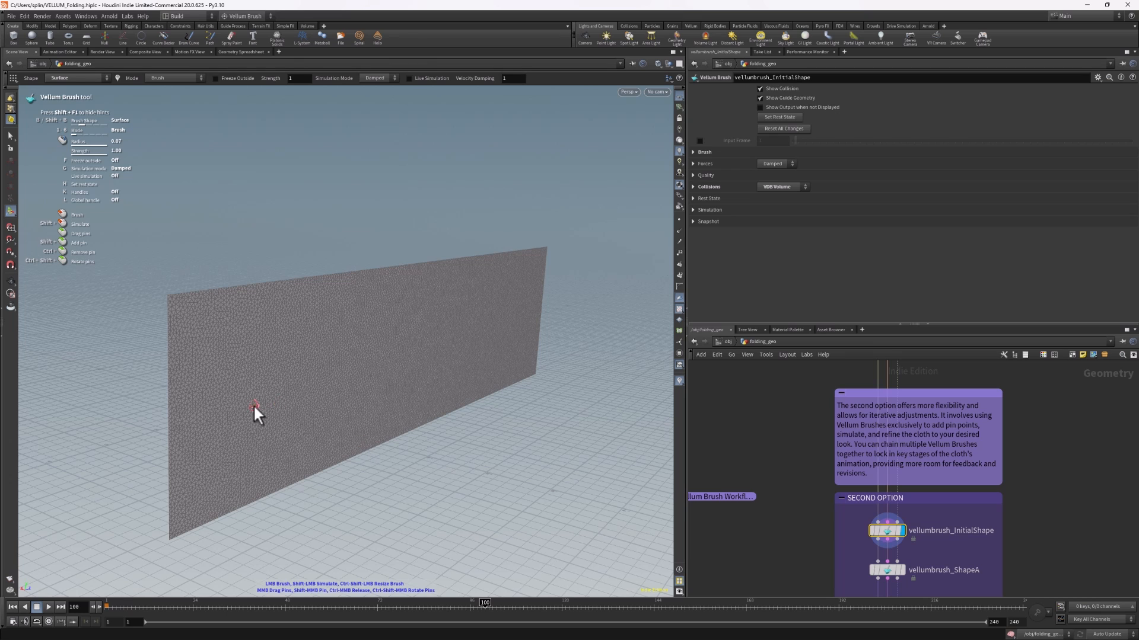
Enlarge the Vellum Brush radius to 0.24 and switch the brush mode to Drag.
scroll(255, 392, "up", 4)
right_click(257, 377)
left_click(286, 412)
right_click(249, 406)
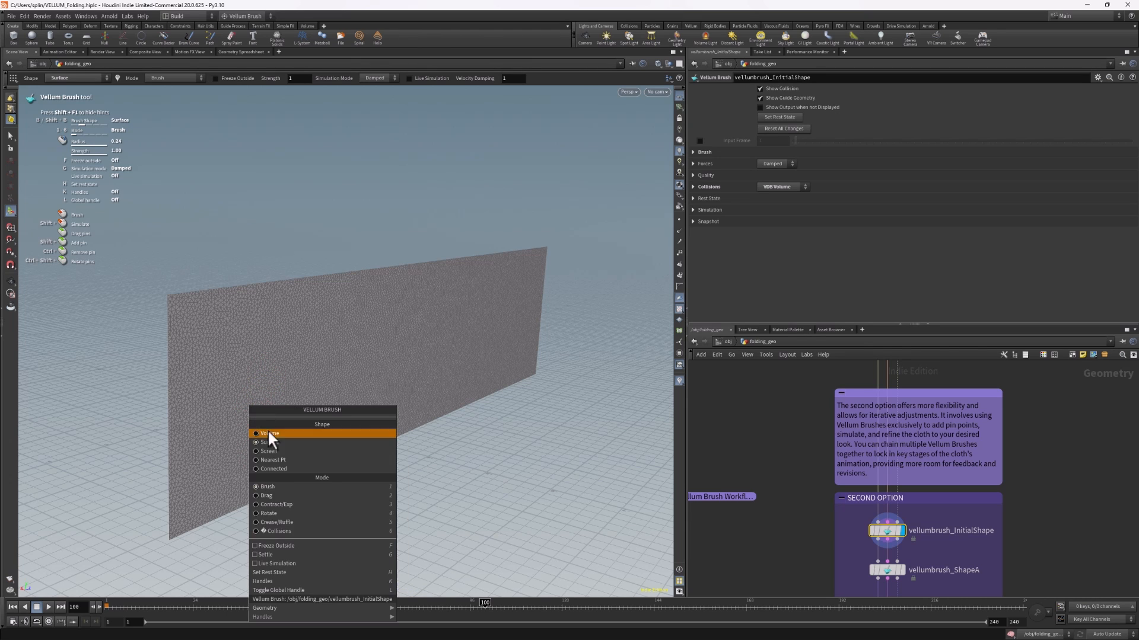
left_click(274, 500)
Pull the lower near corner of the flat cloth upward with the brush to fold it behind the sheet.
middle_click_drag(316, 391, 365, 414, "alt")
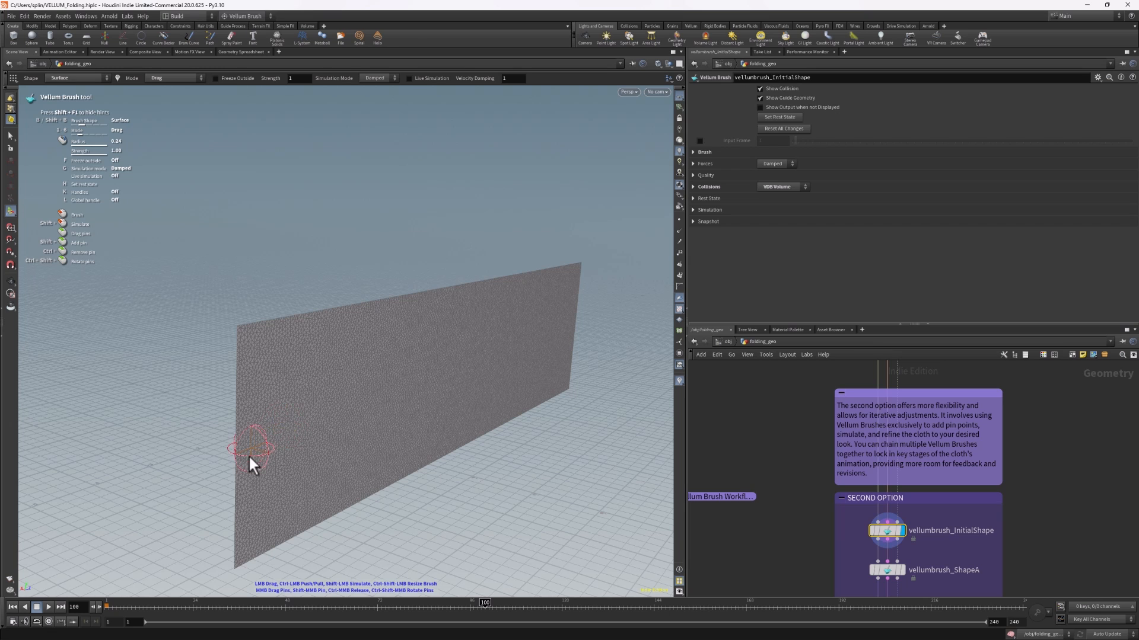
mouse_move(247, 554)
left_mouse_down()
mouse_move(188, 518)
mouse_move(167, 466)
mouse_move(182, 357)
mouse_move(203, 330)
mouse_move(193, 293)
left_mouse_up()
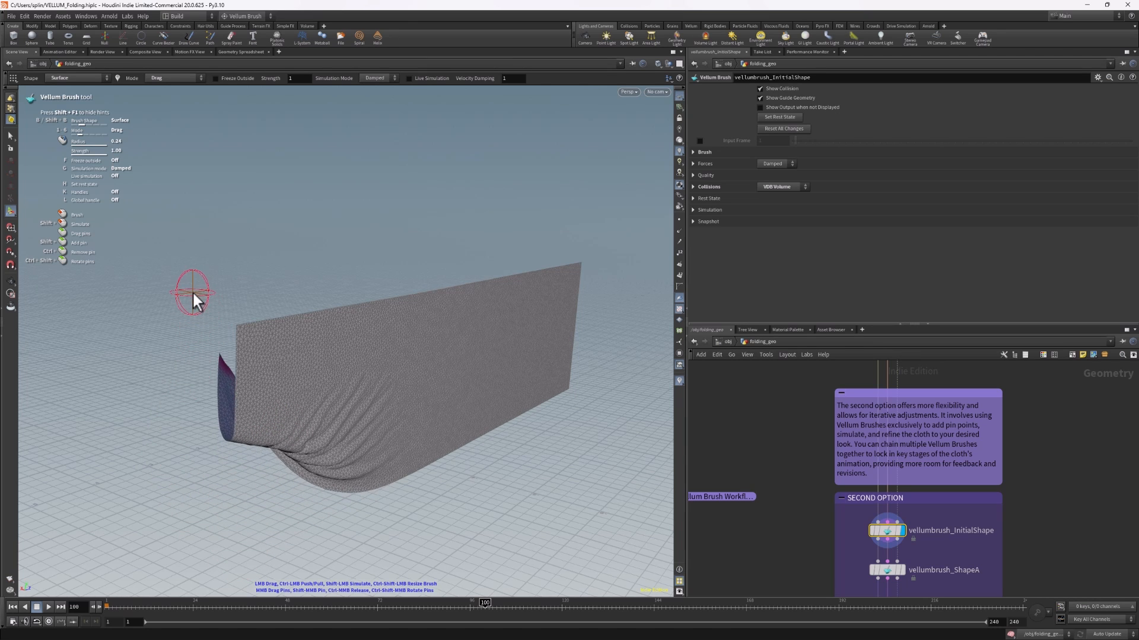
key("Escape")
mouse_move(280, 165)
left_mouse_down()
mouse_move(305, 221)
mouse_move(317, 155)
mouse_move(237, 247)
mouse_move(300, 244)
mouse_move(317, 277)
mouse_move(363, 271)
left_mouse_up()
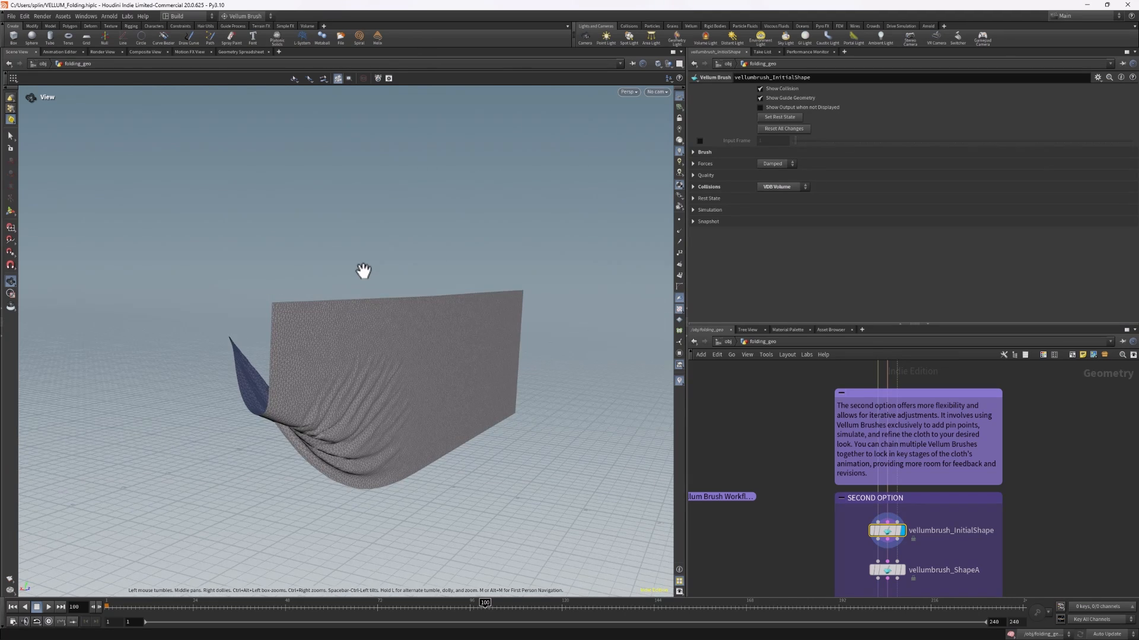
key("Return")
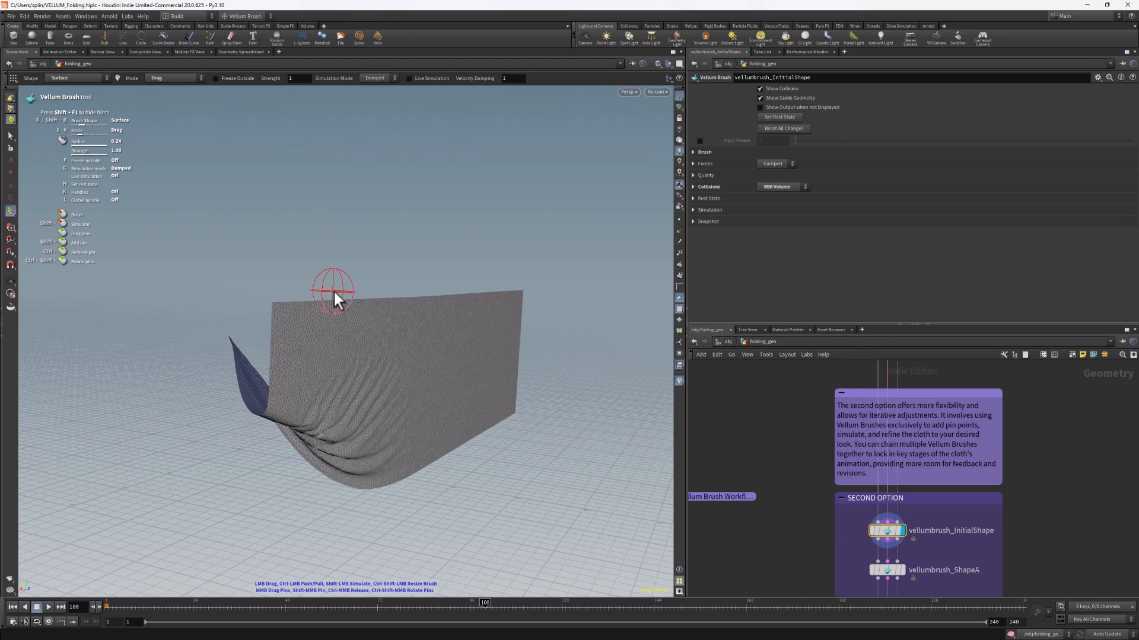
Switch the brush simulation mode to Settle with live simulation so the folded cloth relaxes.
mouse_move(335, 298)
left_mouse_down("alt")
mouse_move(293, 271)
mouse_move(272, 280)
left_mouse_up("alt")
key("g")
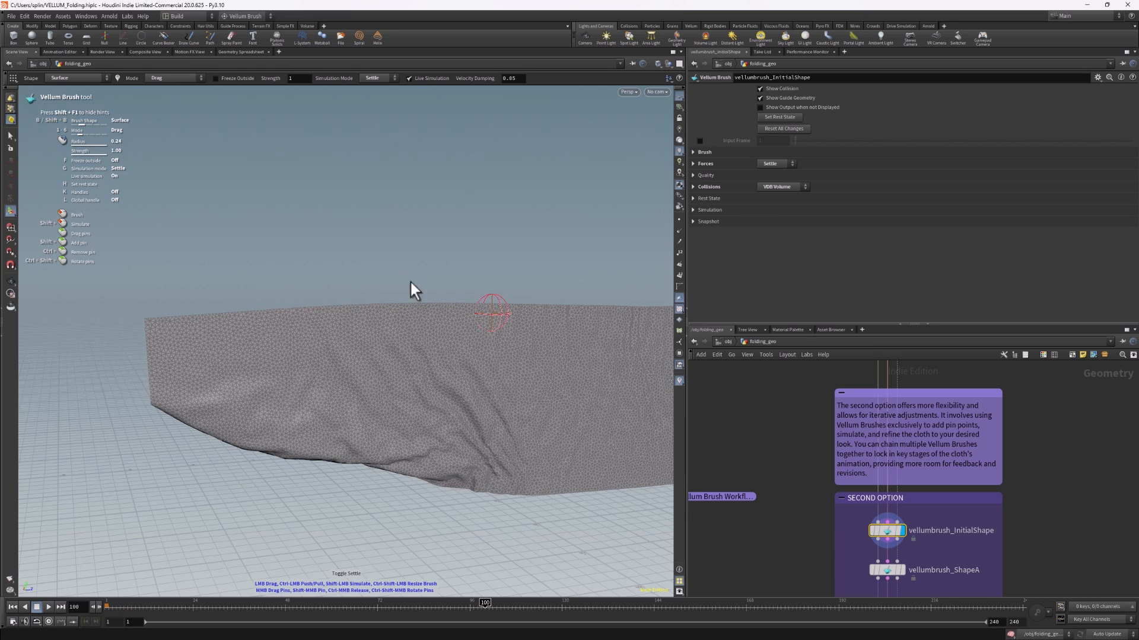
mouse_move(549, 279)
left_mouse_down("alt")
mouse_move(563, 285)
mouse_move(521, 267)
mouse_move(414, 300)
left_mouse_up("alt")
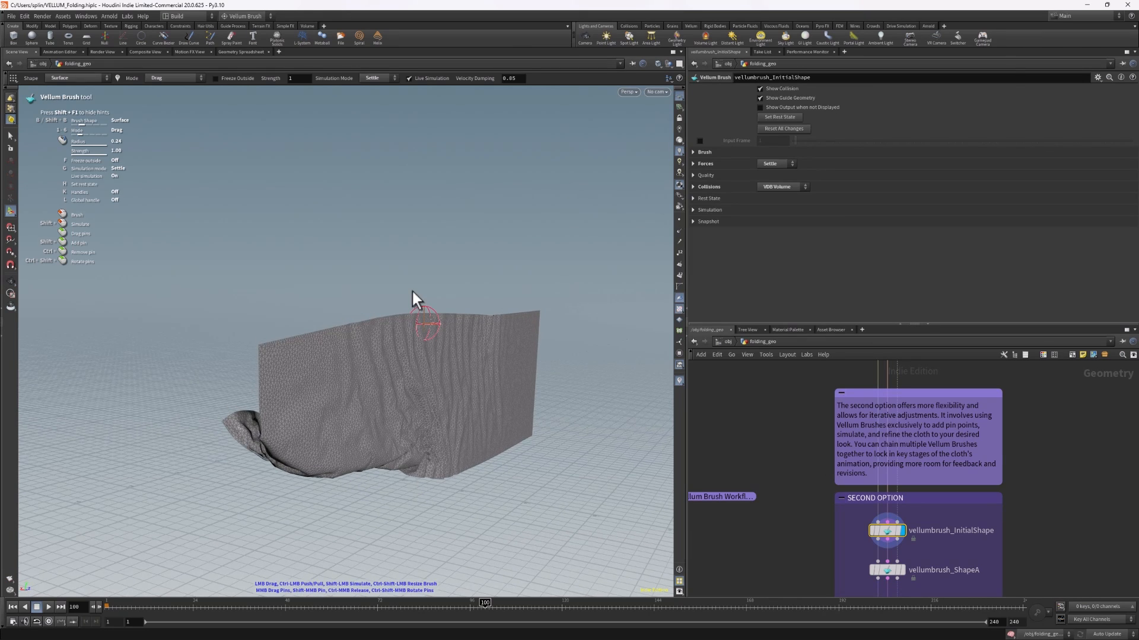
Stop the Settle simulation and reset all changes on vellumbrush_InitialShape to get back to the flat sheet.
key("g")
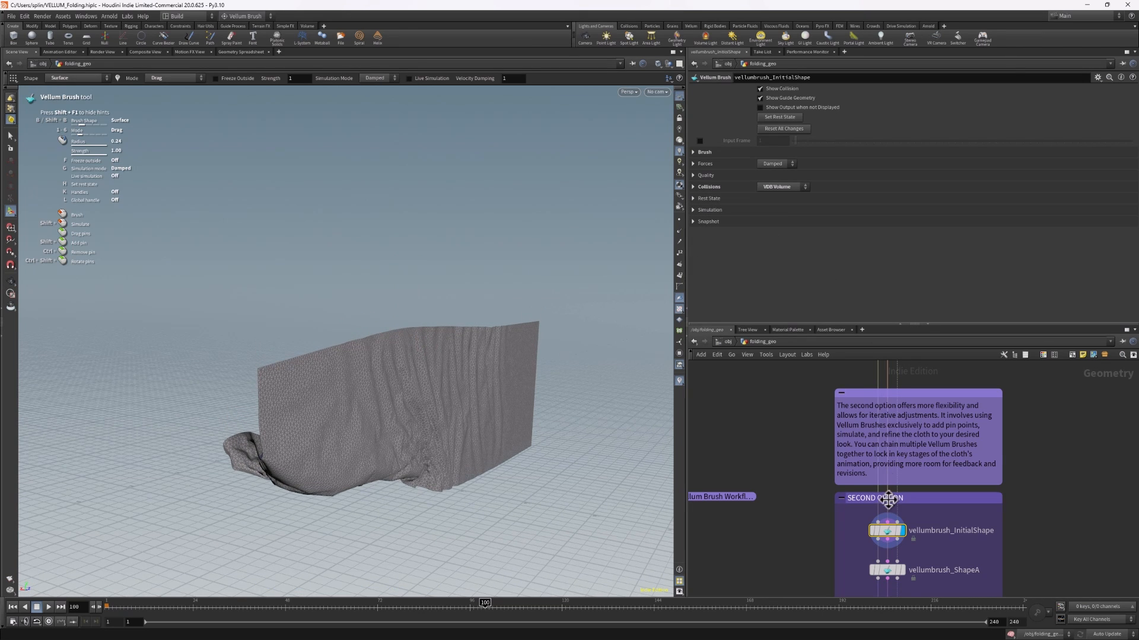
mouse_move(892, 536)
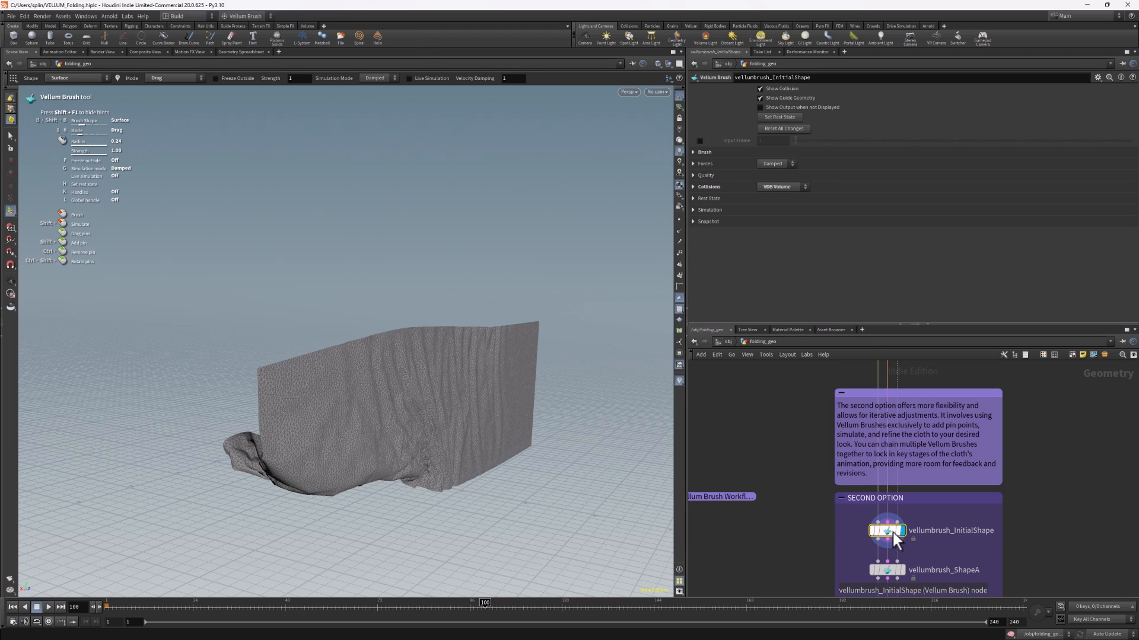
scroll(931, 521, "up", 2)
middle_click_drag(943, 528, 883, 456)
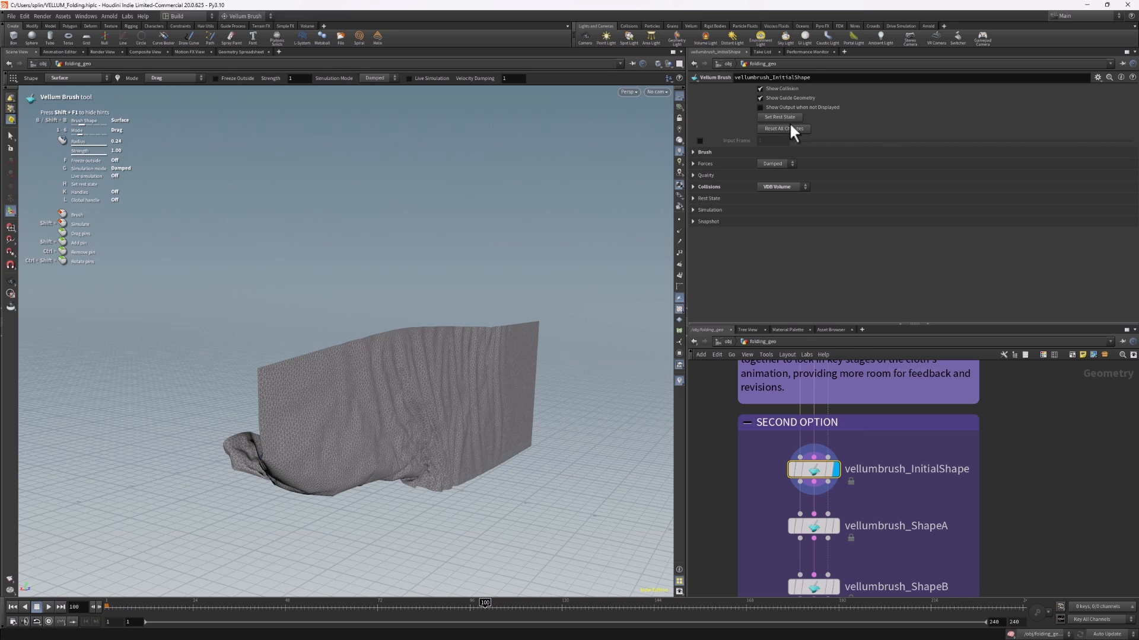
left_click_drag(449, 359, 224, 351, "alt")
key("Escape")
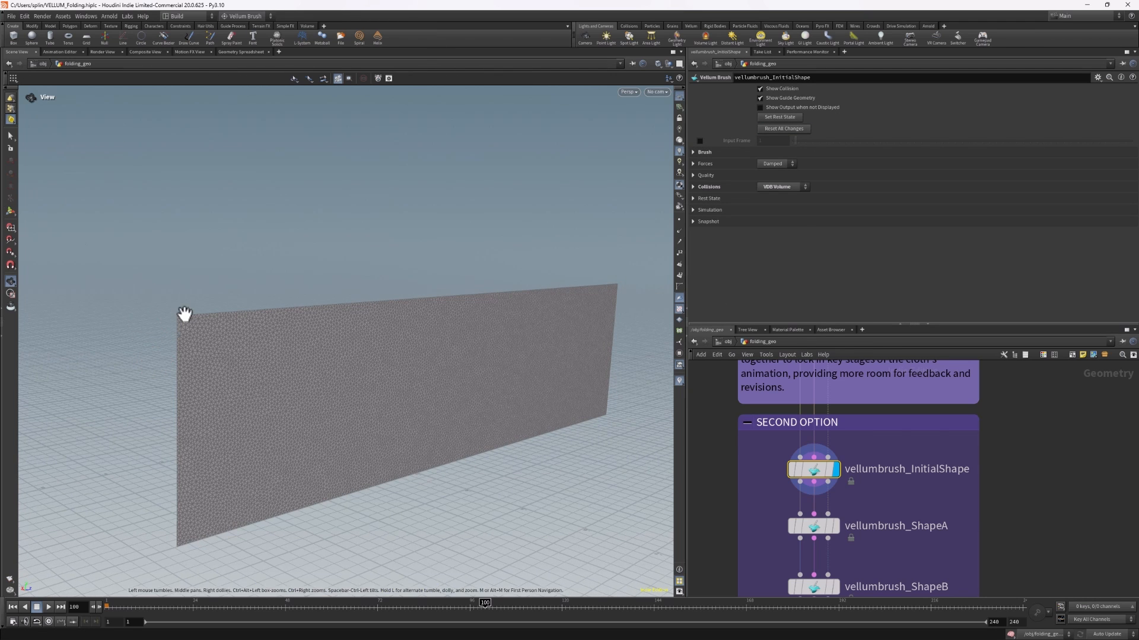
Reduce the brush radius to 0.12 and pin the first upper corner of the flat sheet.
scroll(178, 317, "up", 5)
key("Return")
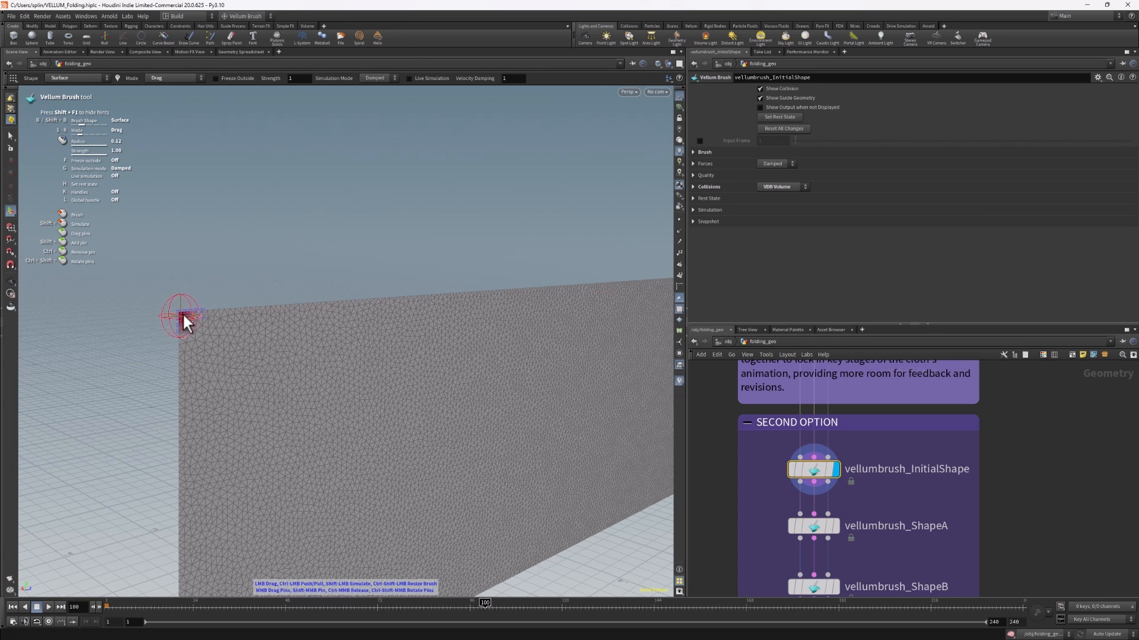
key("Escape")
left_click_drag(500, 297, 422, 286)
right_click_drag(422, 286, 526, 301)
middle_click_drag(526, 300, 276, 285)
left_click_drag(513, 289, 491, 300)
Pin the opposite upper corner of the sheet with the brush.
key("Return")
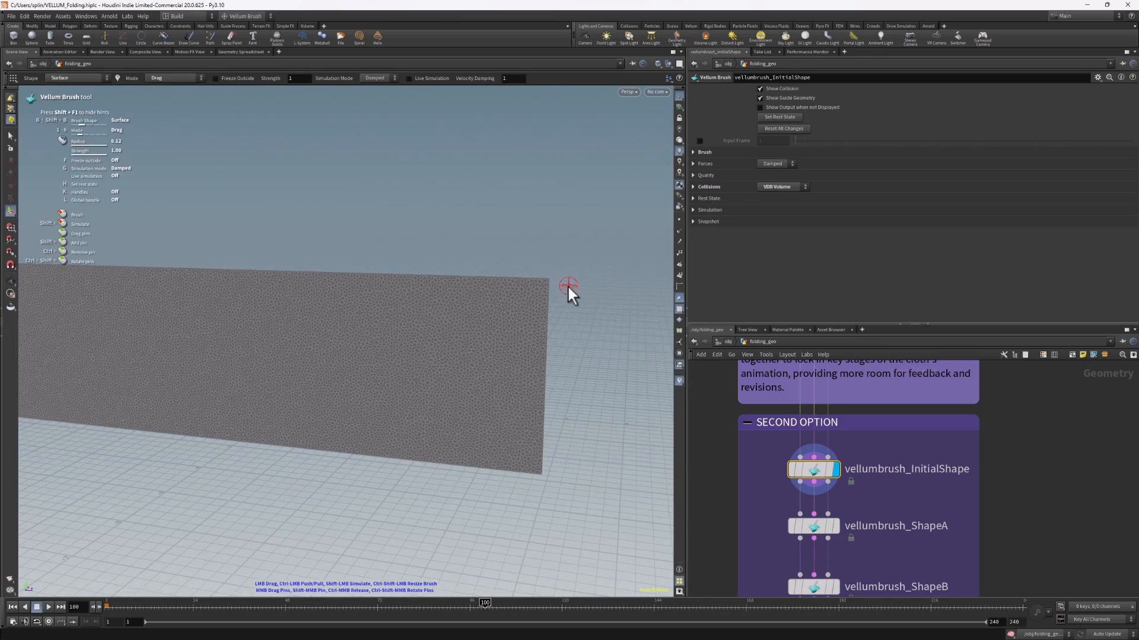
key("Escape")
left_click_drag(409, 272, 475, 262)
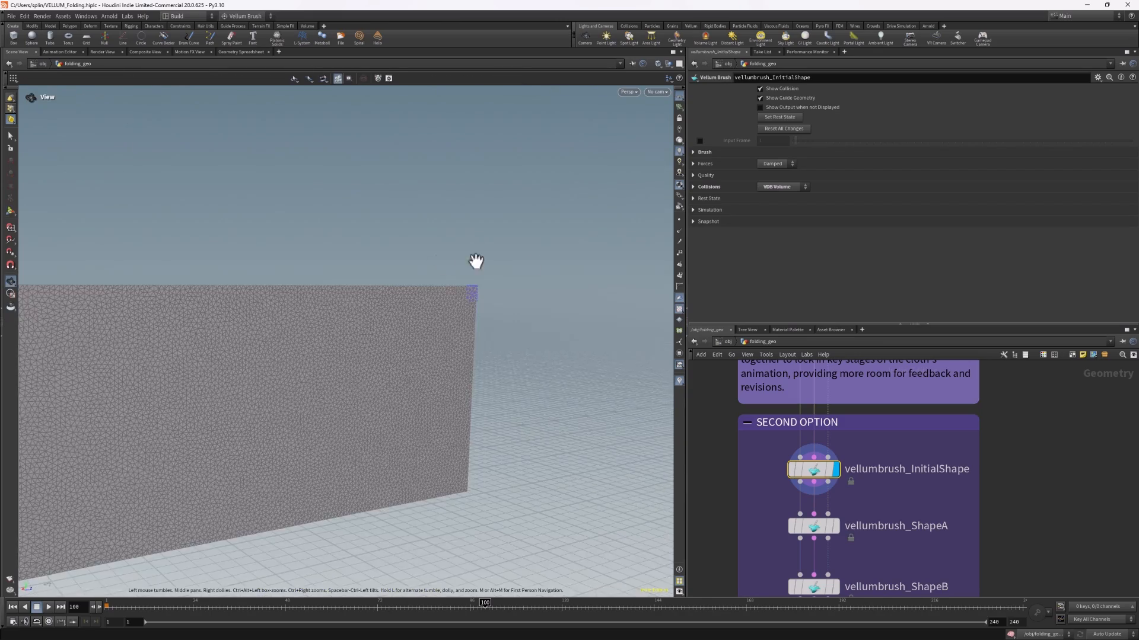
middle_click_drag(241, 294, 508, 305)
right_click_drag(396, 290, 292, 274)
left_click_drag(292, 275, 305, 294)
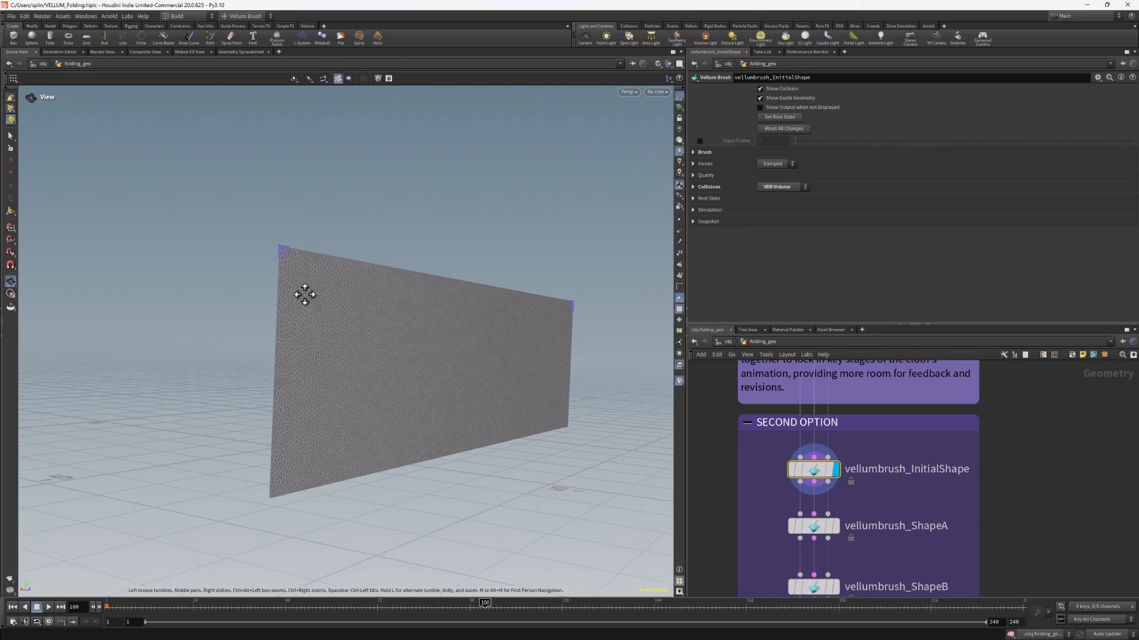
key("Return")
Save the rest state and run the live Settle simulation so the cloth sags between the two pinned corners.
key("h")
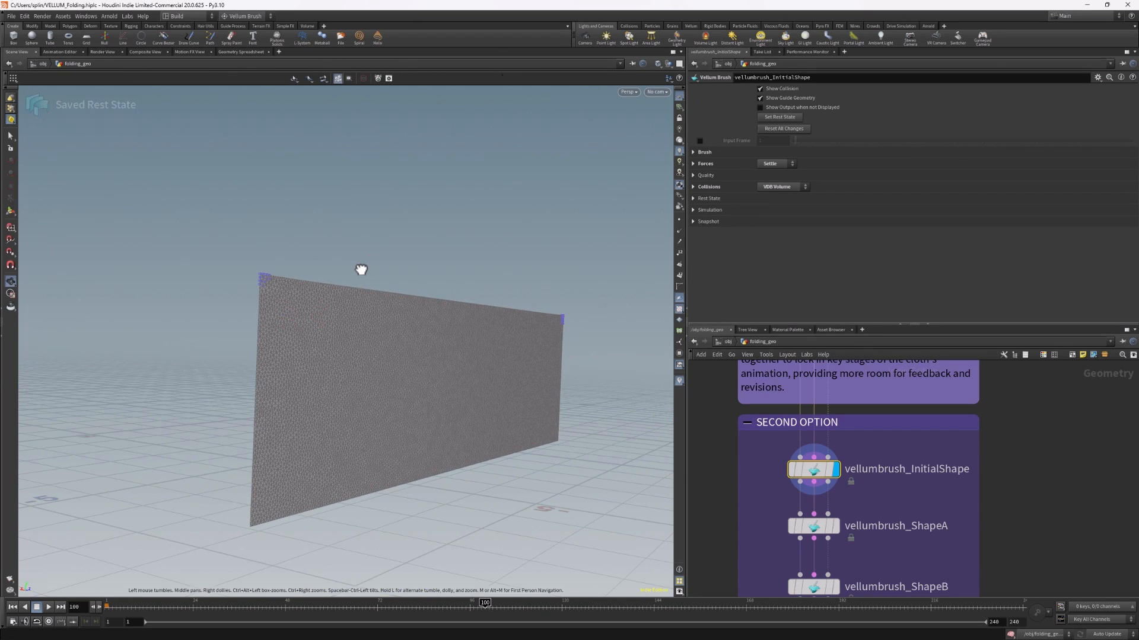
left_click_drag(361, 269, 358, 270, "alt")
key("g")
mouse_move(432, 290)
left_mouse_down("alt")
mouse_move(419, 284)
mouse_move(430, 285)
left_mouse_up("alt")
key("g")
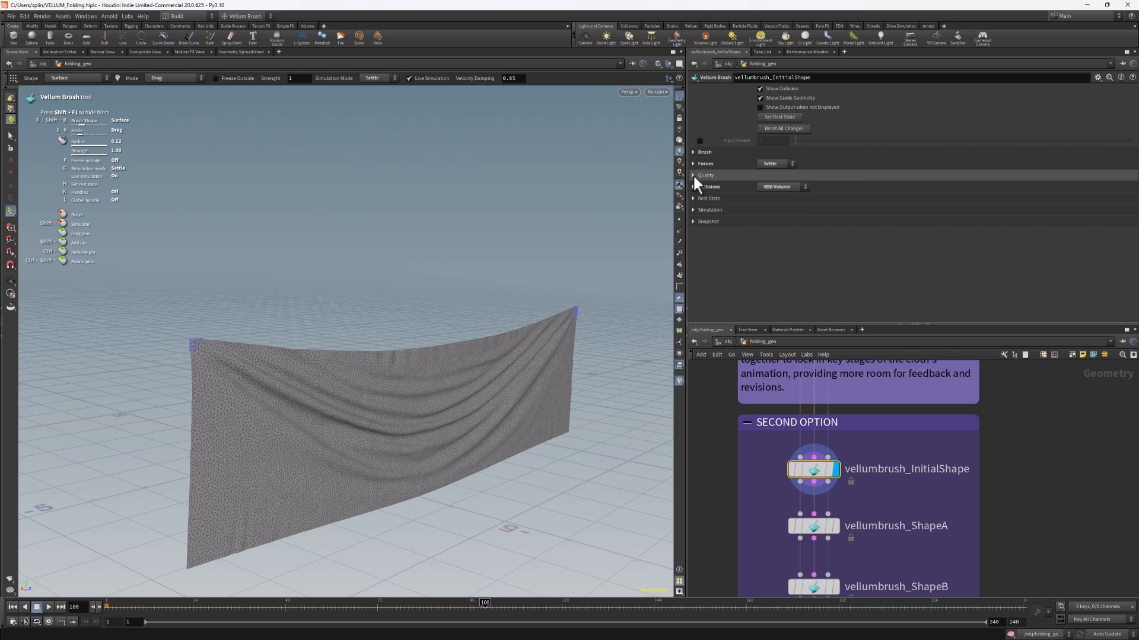
Expand the brush's Quality settings and return the simulation mode to Damped once the cloth has draped.
left_click(697, 175)
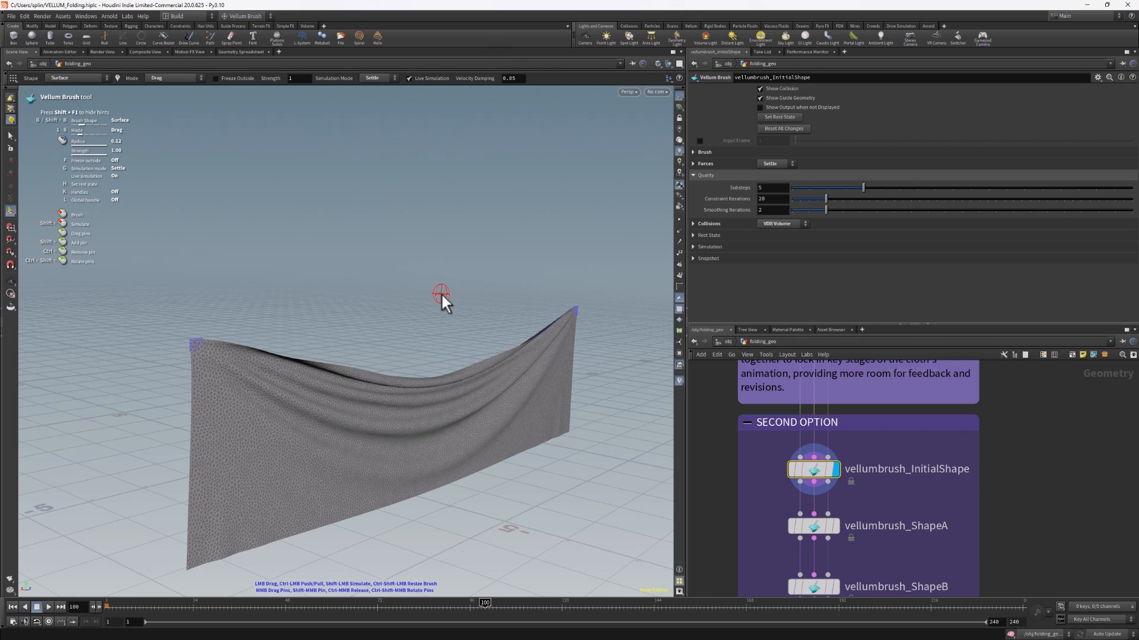
key("Escape")
mouse_move(457, 287)
left_mouse_down()
mouse_move(397, 244)
mouse_move(434, 315)
mouse_move(453, 302)
mouse_move(412, 280)
mouse_move(309, 418)
left_mouse_up()
mouse_move(418, 285)
left_mouse_down()
mouse_move(381, 272)
mouse_move(412, 290)
left_mouse_up()
key("Return")
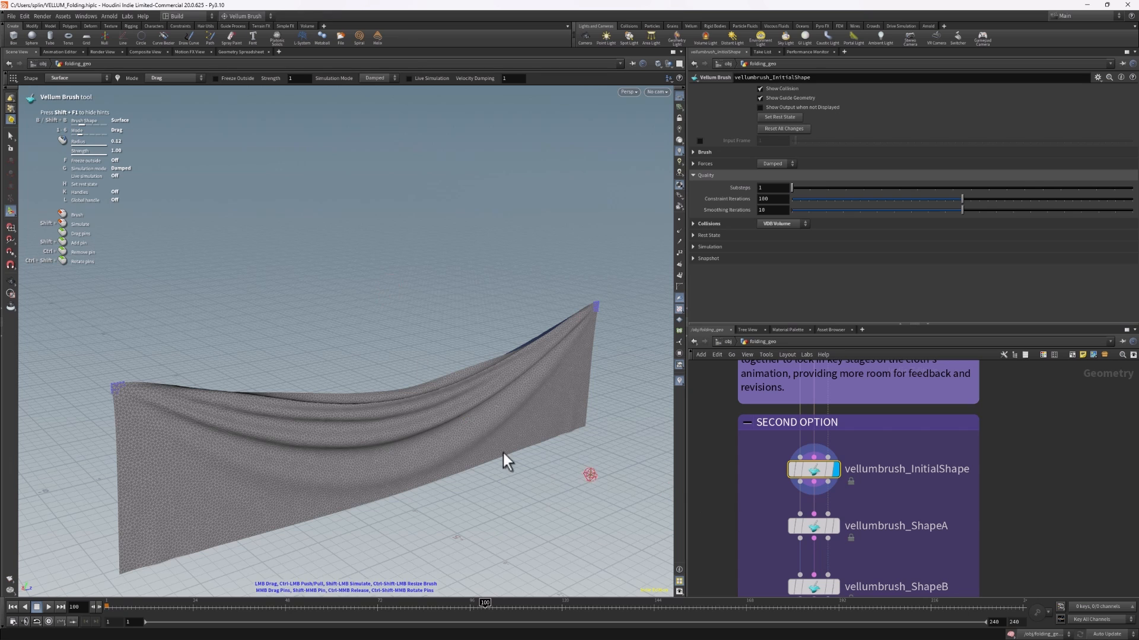
Select vellumbrush_ShapeA, the second brush in the SECOND OPTION chain, to show its parameters.
scroll(910, 474, "up", 2)
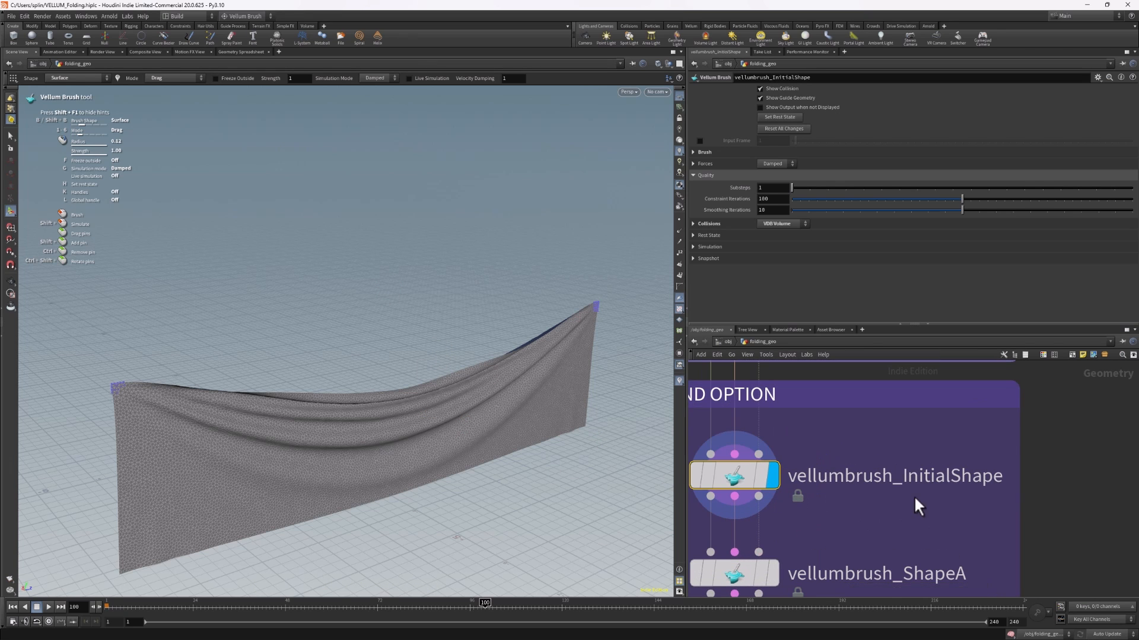
middle_click_drag(875, 523, 911, 490)
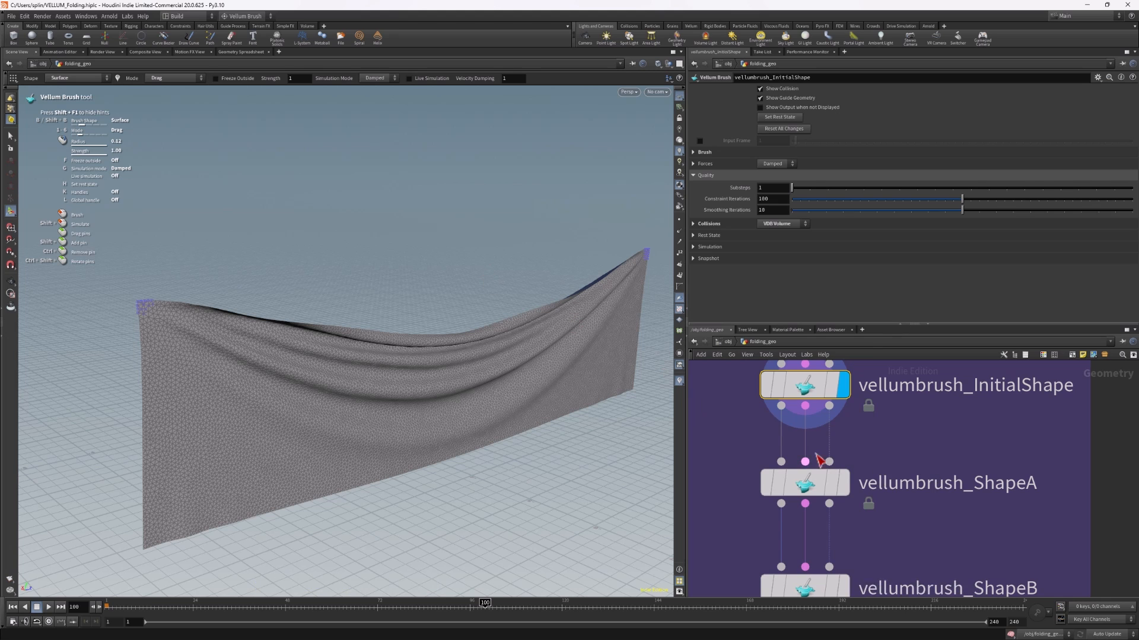
scroll(867, 514, "down", 2)
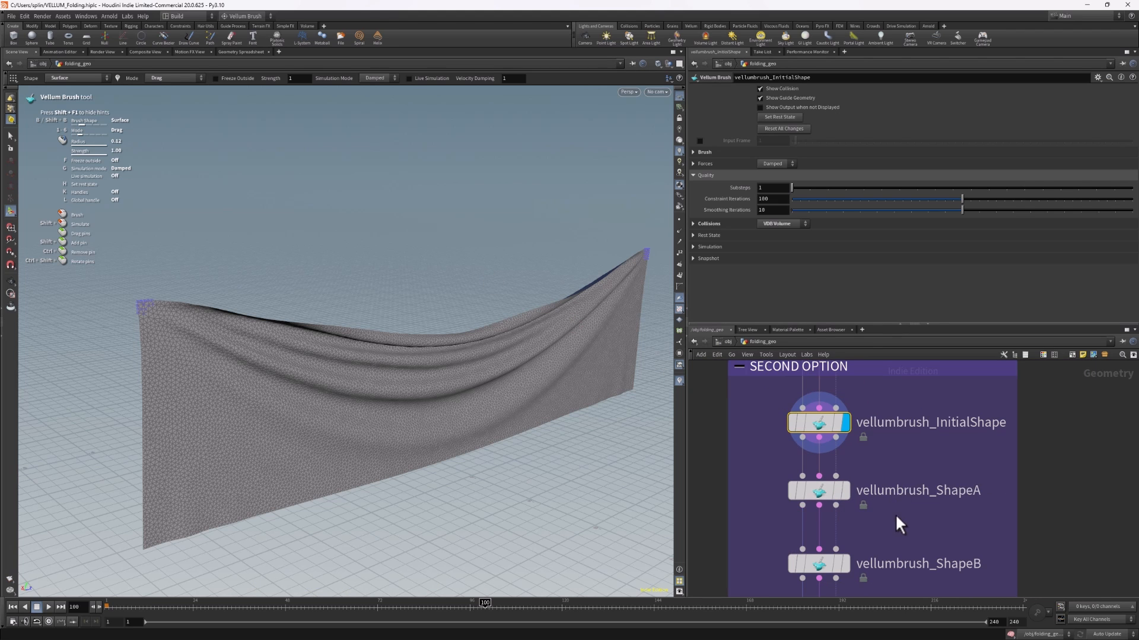
middle_click_drag(895, 513, 894, 460)
mouse_move(811, 445)
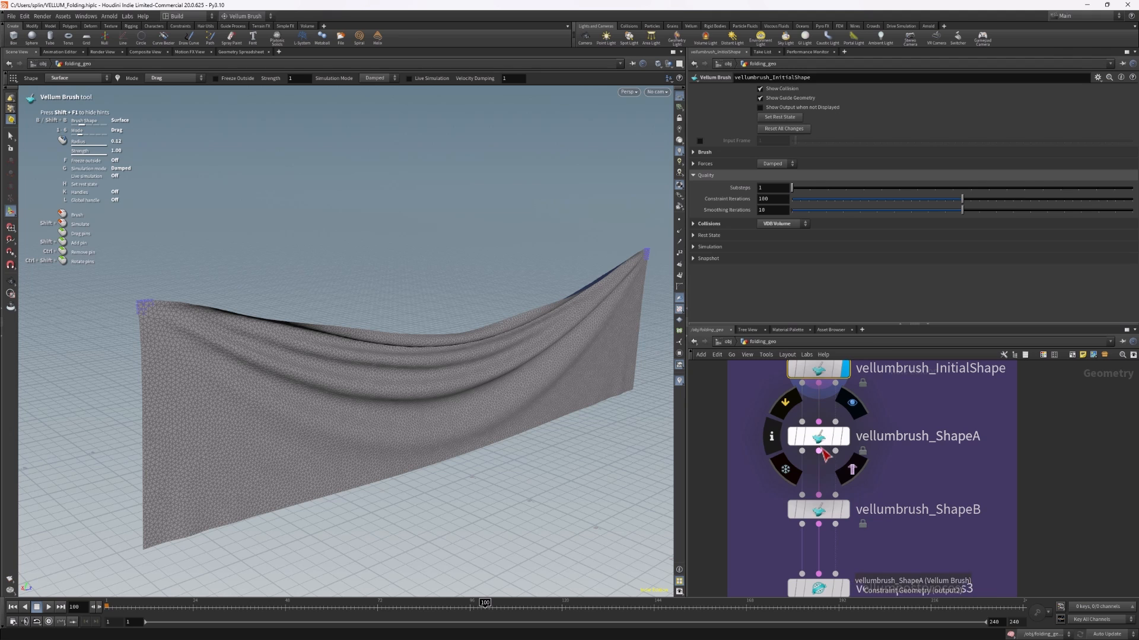
left_click(824, 440)
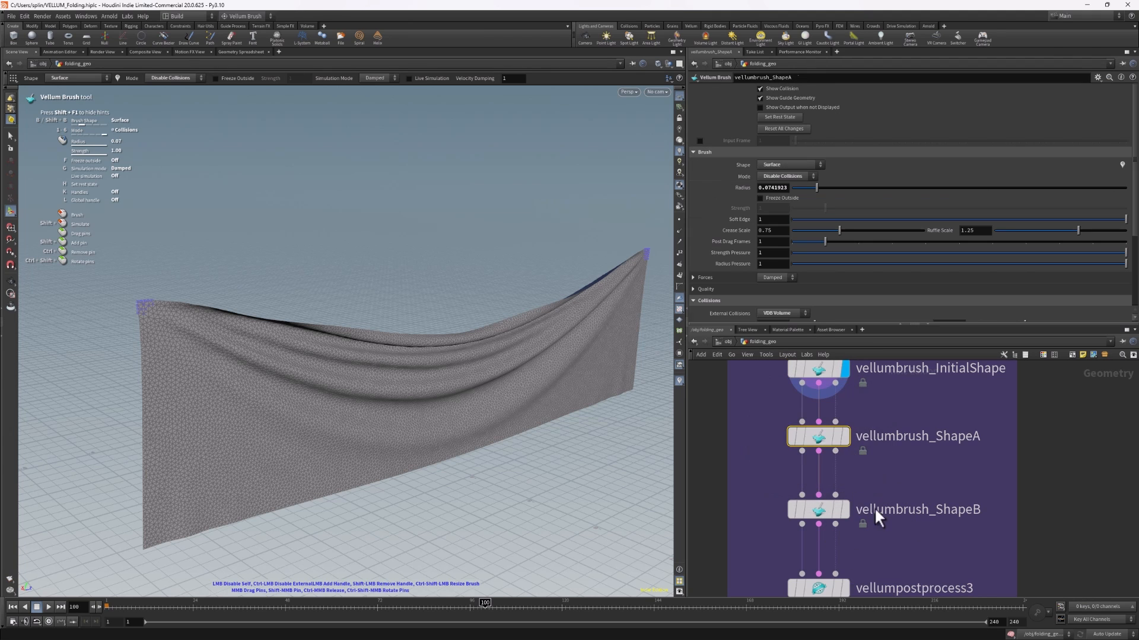
middle_click_drag(906, 467, 907, 522)
mouse_move(817, 415)
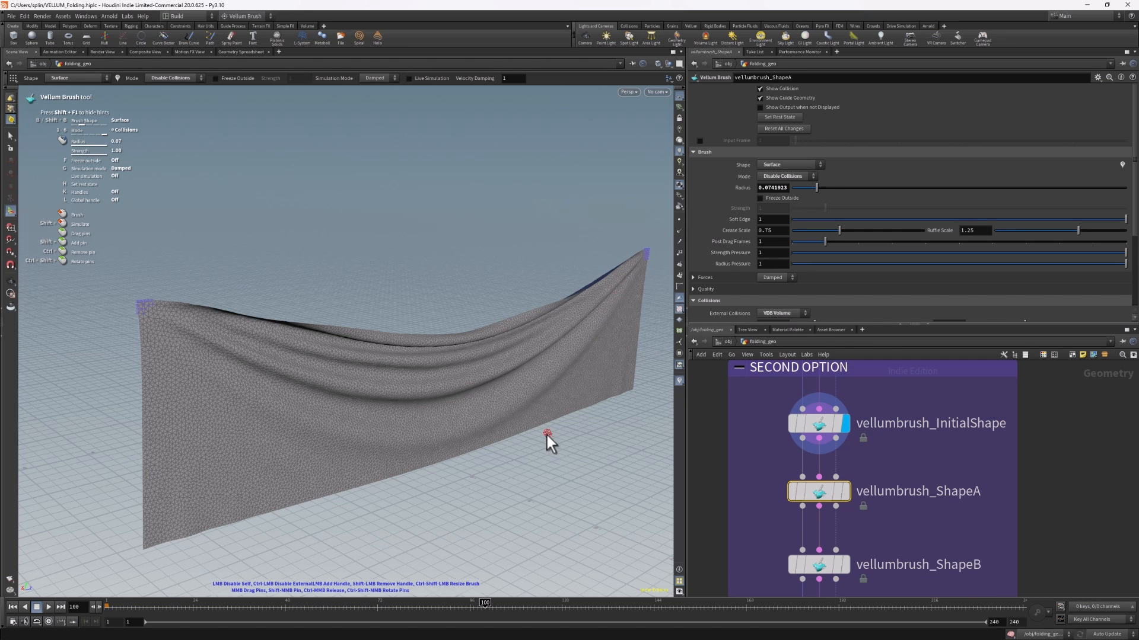
Examine the draped cloth from several angles and the brush nodes that follow vellumbrush_InitialShape.
key("Escape")
mouse_move(483, 454)
left_mouse_down()
mouse_move(453, 455)
mouse_move(453, 396)
mouse_move(389, 440)
mouse_move(412, 404)
mouse_move(399, 422)
left_mouse_up()
key("Return")
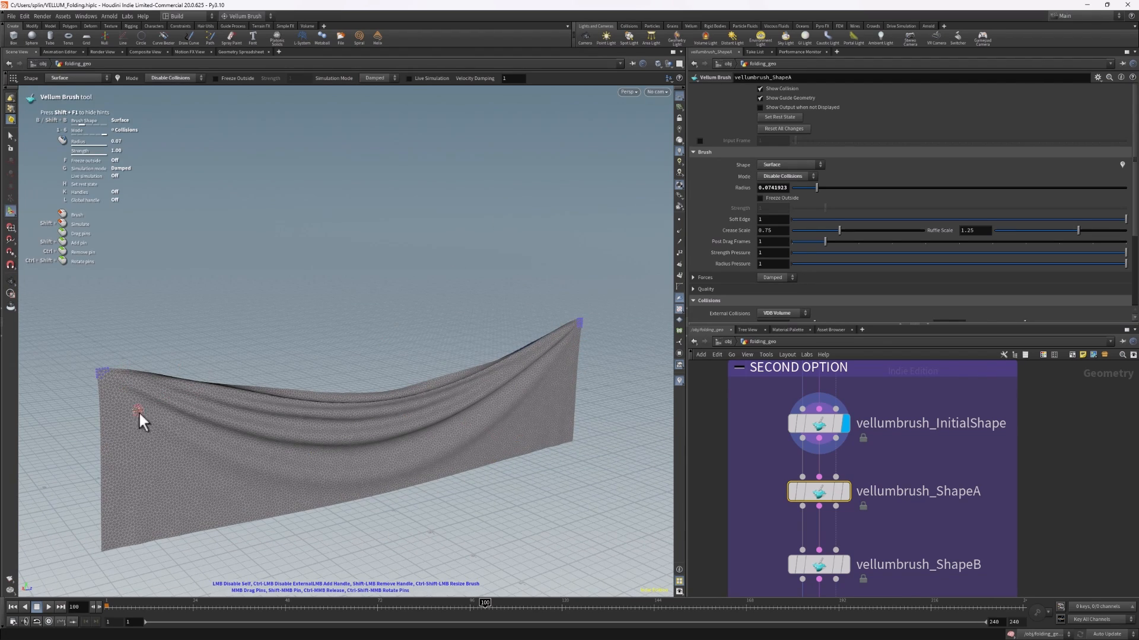
key("Escape")
mouse_move(290, 503)
left_mouse_down()
mouse_move(287, 376)
mouse_move(268, 388)
mouse_move(287, 376)
left_mouse_up()
key("Return")
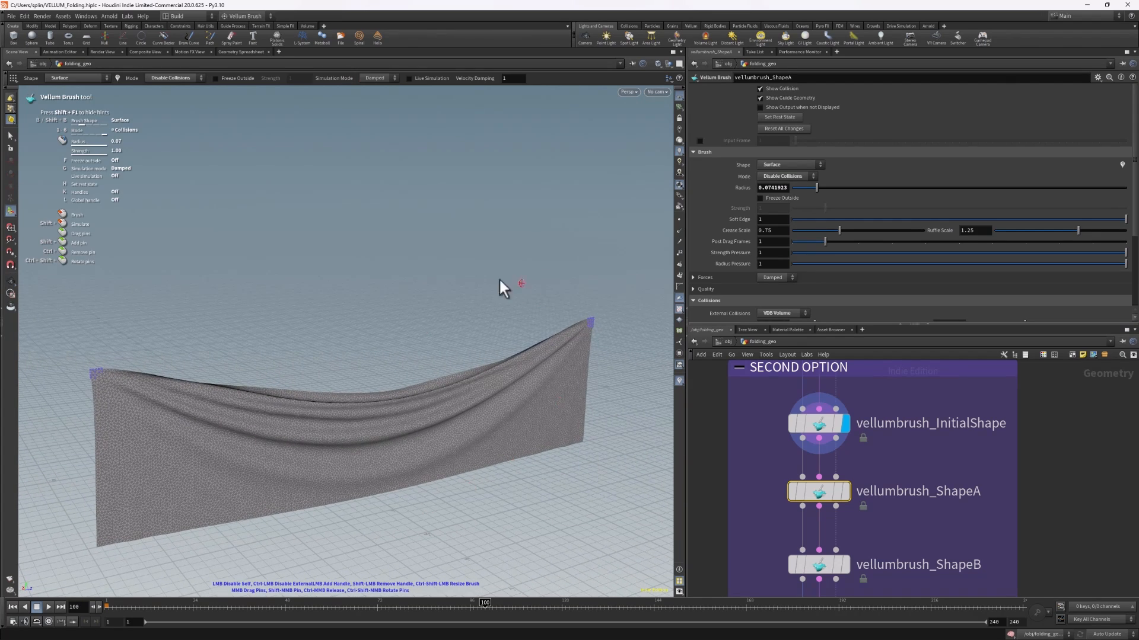
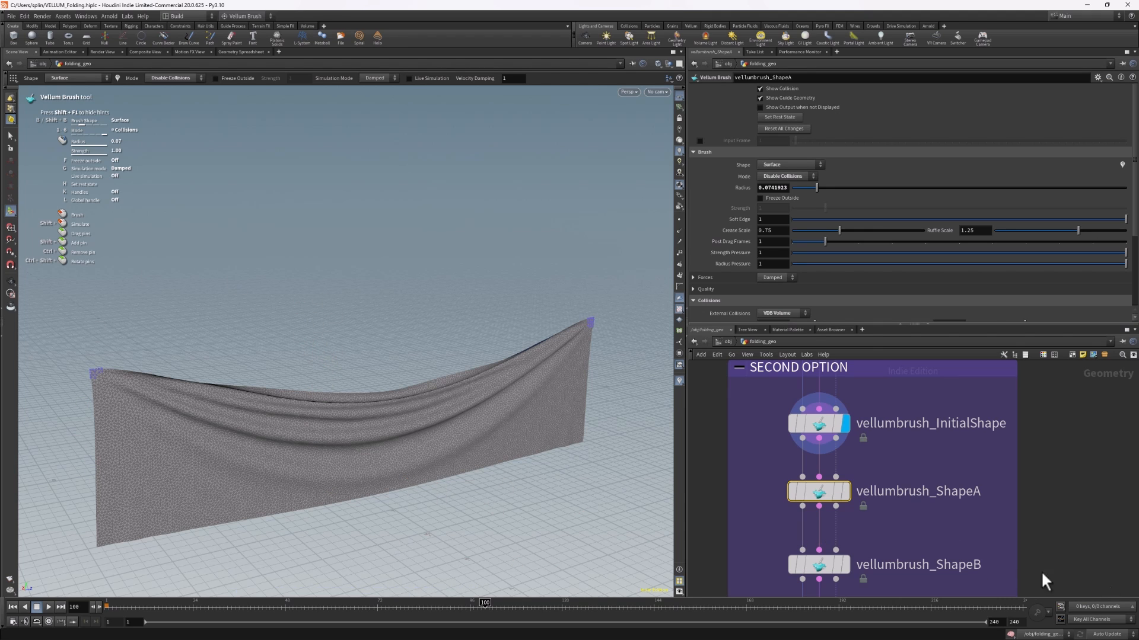
mouse_move(811, 571)
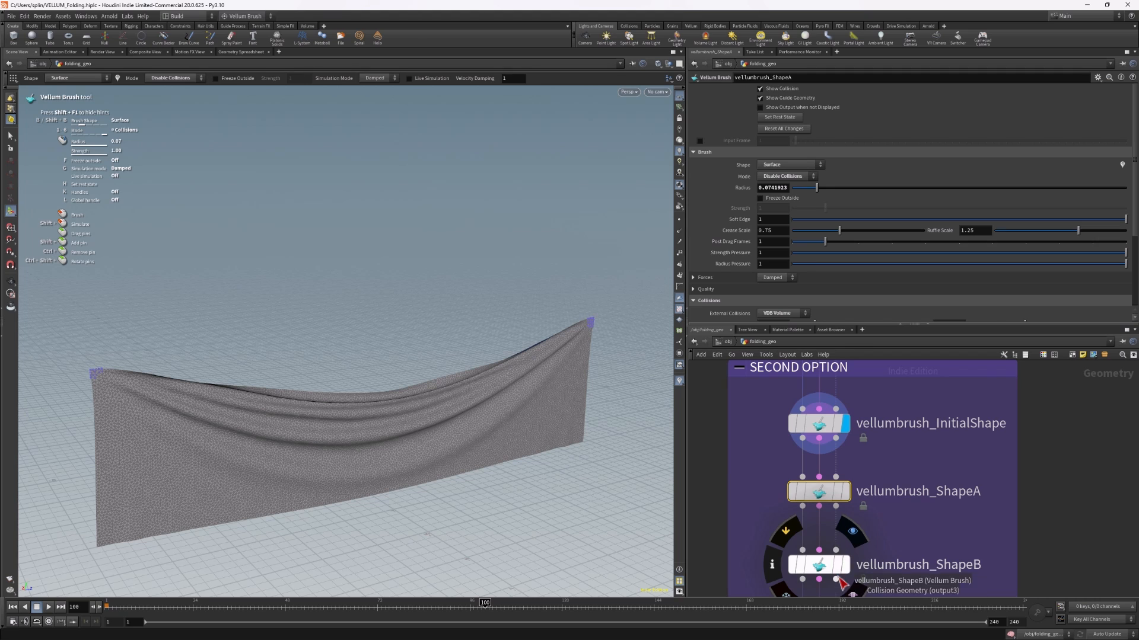
mouse_move(816, 497)
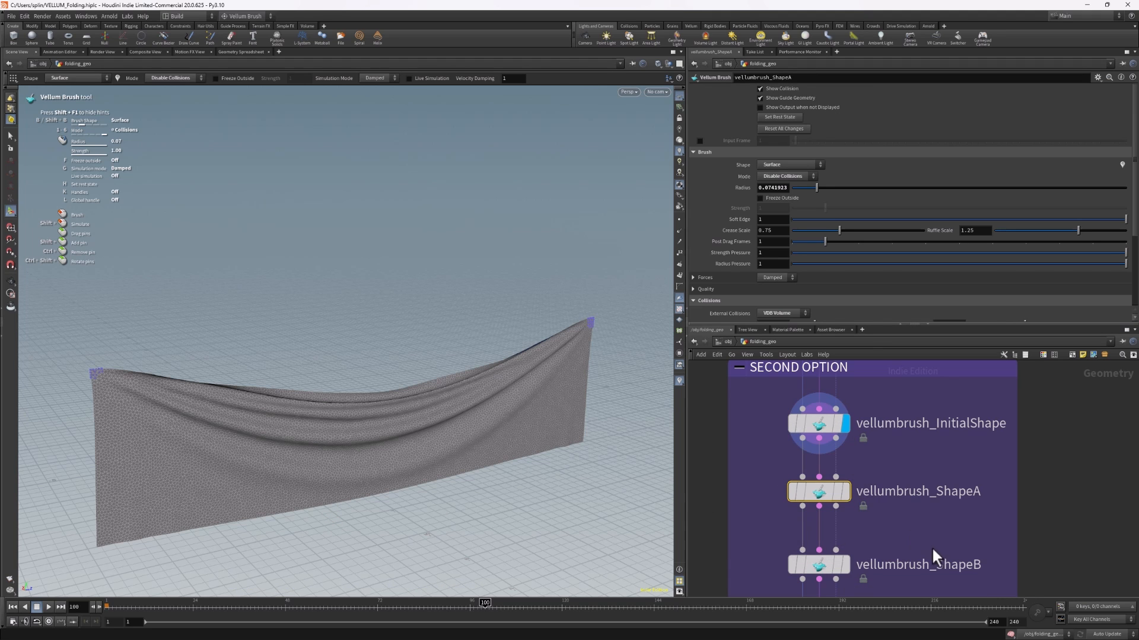
Make vellumbrush_ShapeA the displayed node so brushing continues from the initial drape.
middle_click_drag(932, 548, 936, 516)
left_click(817, 457)
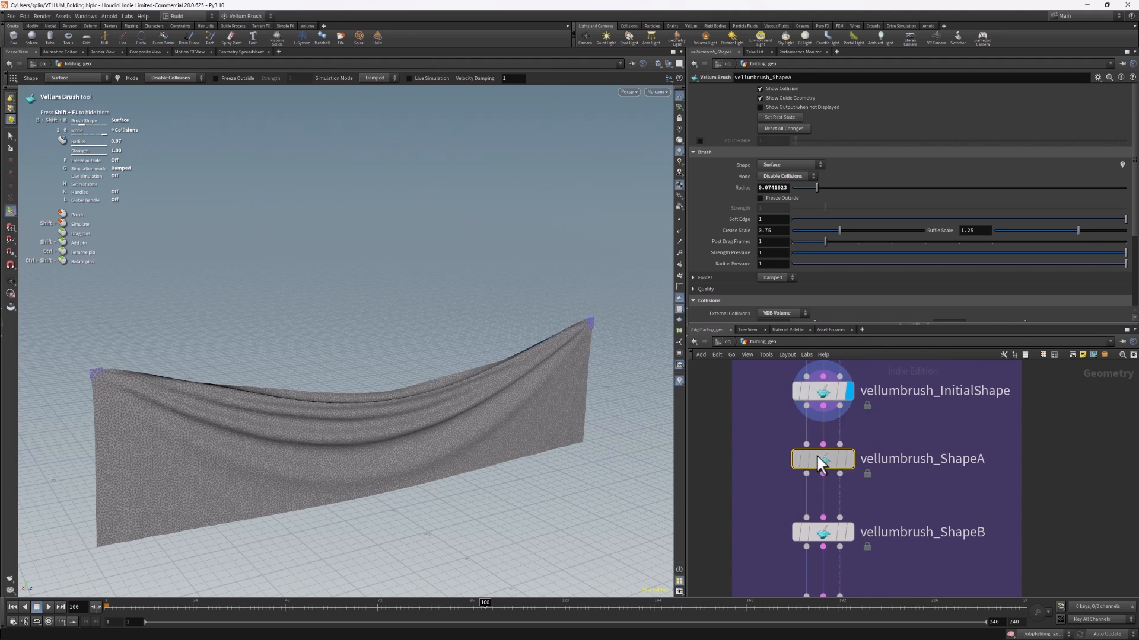
left_click(852, 456)
Enlarge the brush radius to about 0.30, release the pin on the cloth's upper right corner, and set the brush mode to Drag.
mouse_move(338, 391)
left_mouse_down("alt")
mouse_move(273, 406)
mouse_move(234, 464)
mouse_move(516, 457)
mouse_move(589, 426)
mouse_move(585, 418)
left_mouse_up("alt")
scroll(590, 413, "up", 14)
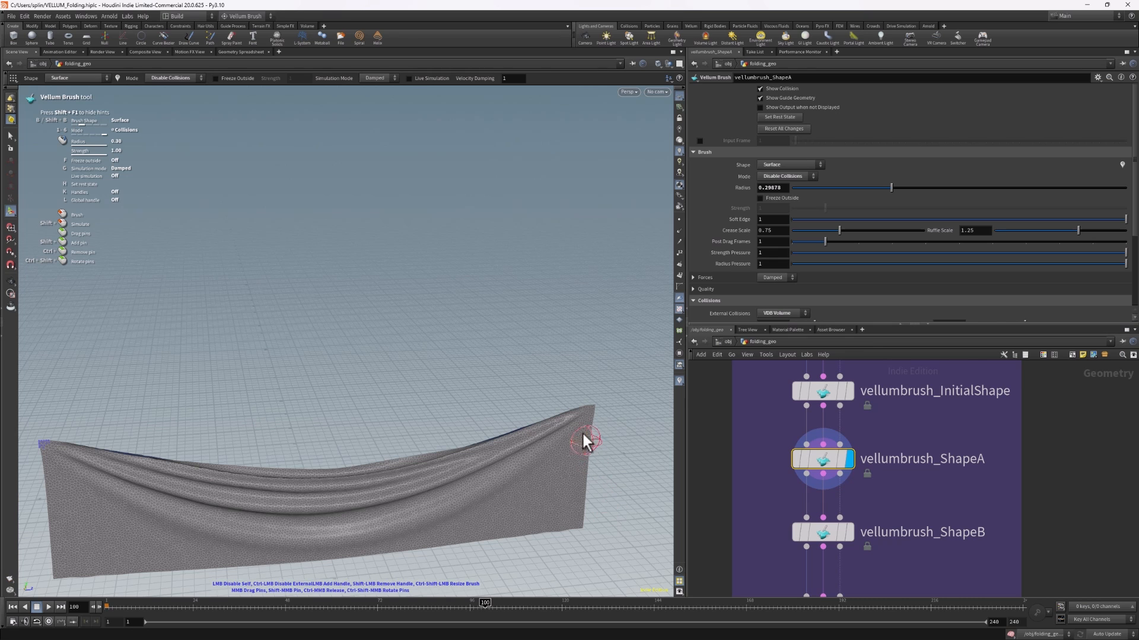
right_click(583, 436)
left_click(601, 514)
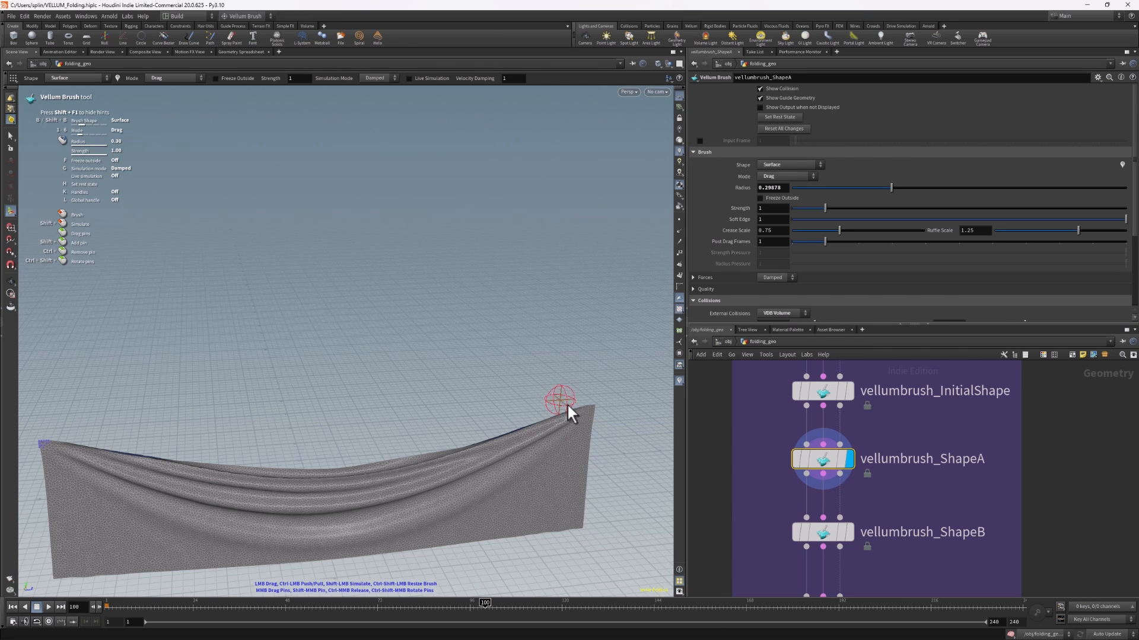
Pull the released corner back over and around the sheet to twist that end of the cloth into a fold.
mouse_move(586, 411)
left_mouse_down()
mouse_move(557, 368)
mouse_move(479, 311)
mouse_move(448, 303)
left_mouse_up()
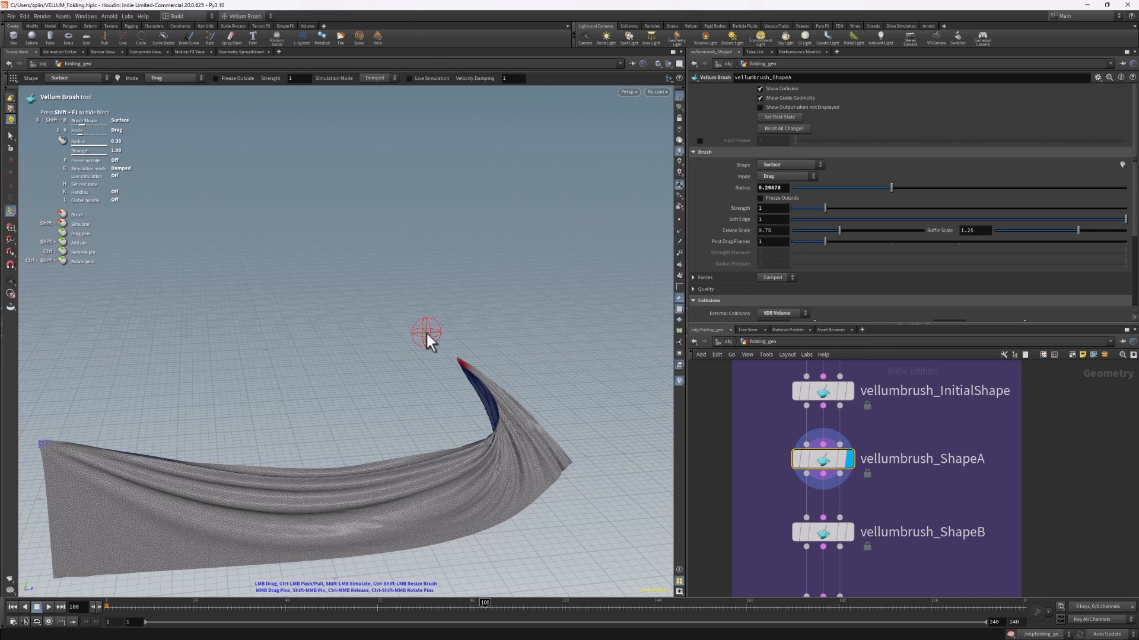
left_click_drag(584, 501, 407, 509, "alt")
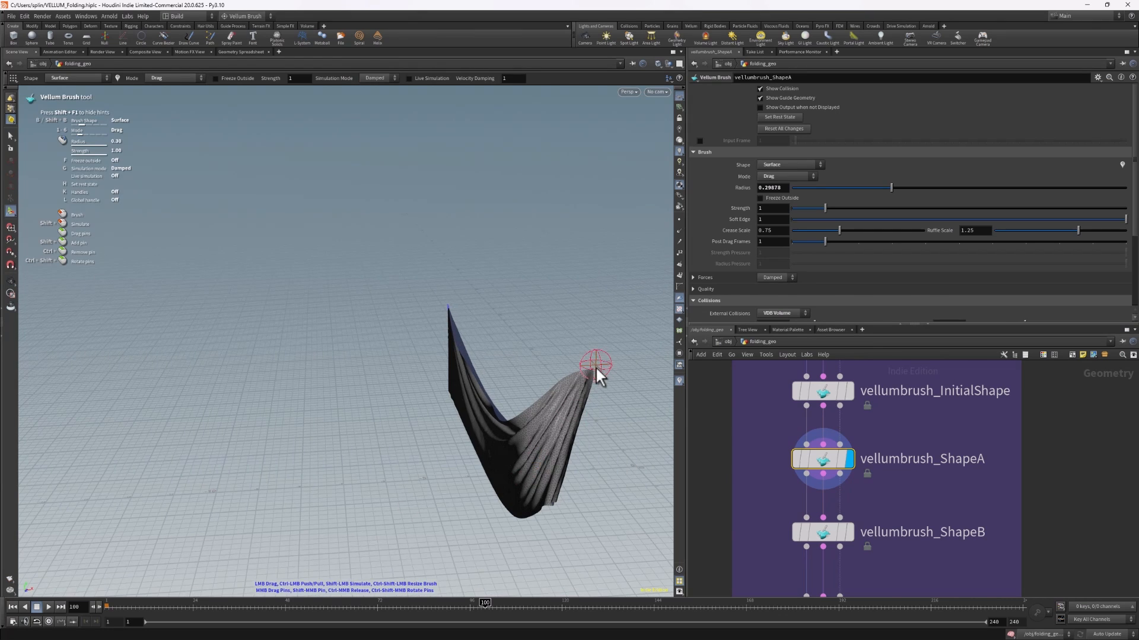
mouse_move(609, 443)
left_mouse_down("alt")
mouse_move(599, 427)
mouse_move(473, 427)
mouse_move(572, 459)
left_mouse_up("alt")
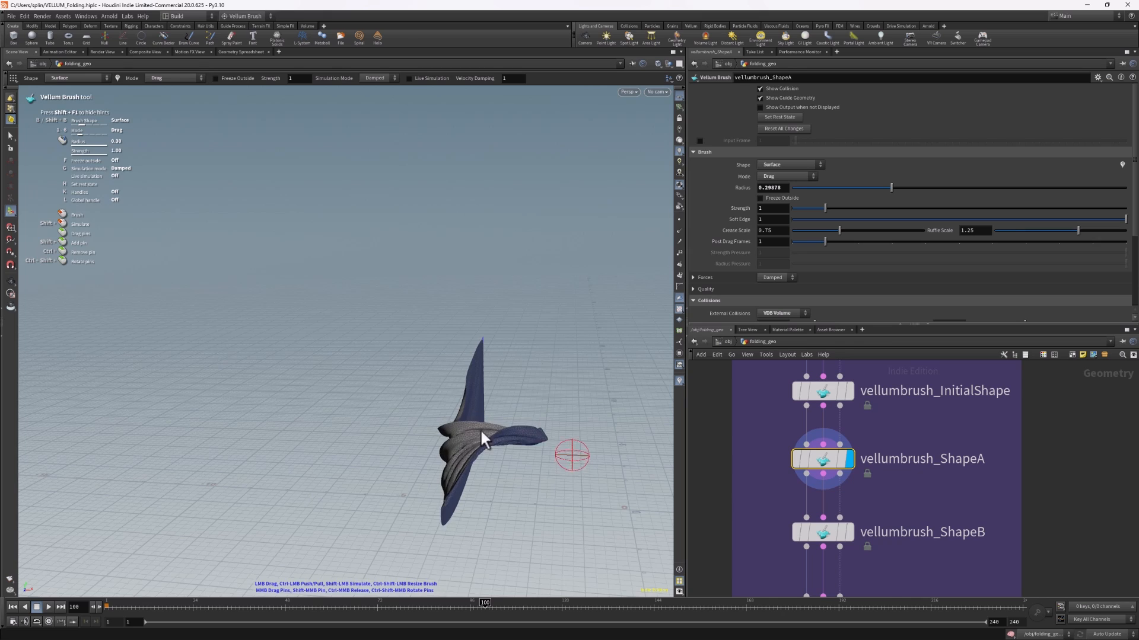
left_click_drag(480, 428, 631, 394, "alt")
mouse_move(521, 449)
left_mouse_down("alt")
mouse_move(516, 415)
mouse_move(579, 399)
mouse_move(537, 415)
mouse_move(554, 403)
left_mouse_up("alt")
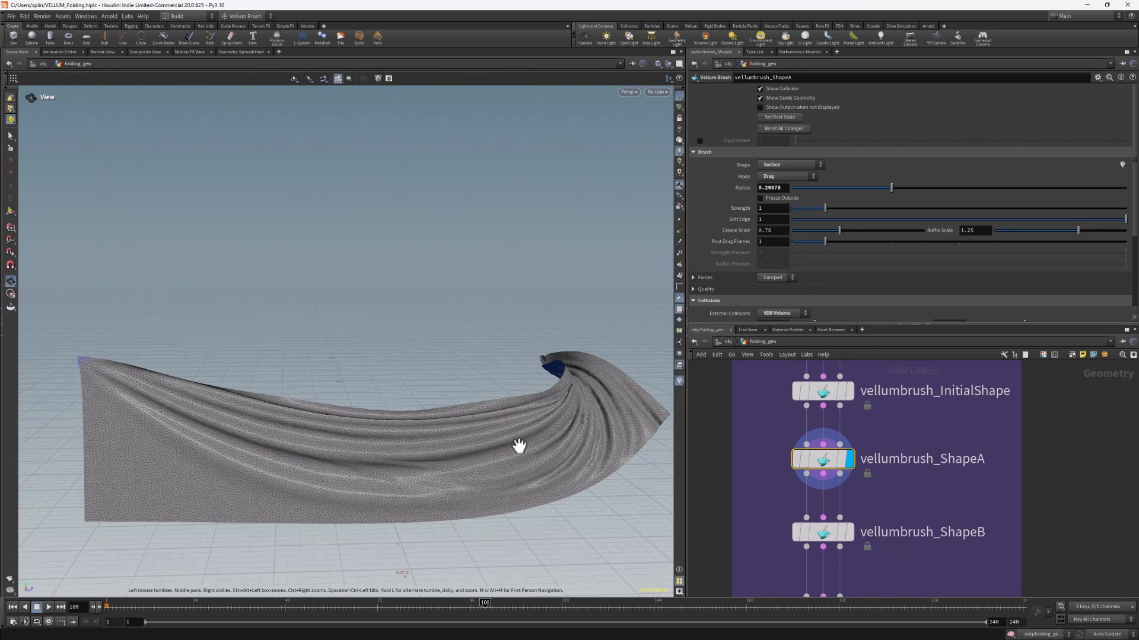
middle_click_drag(518, 447, 523, 462, "alt")
left_click_drag(523, 463, 528, 443, "alt")
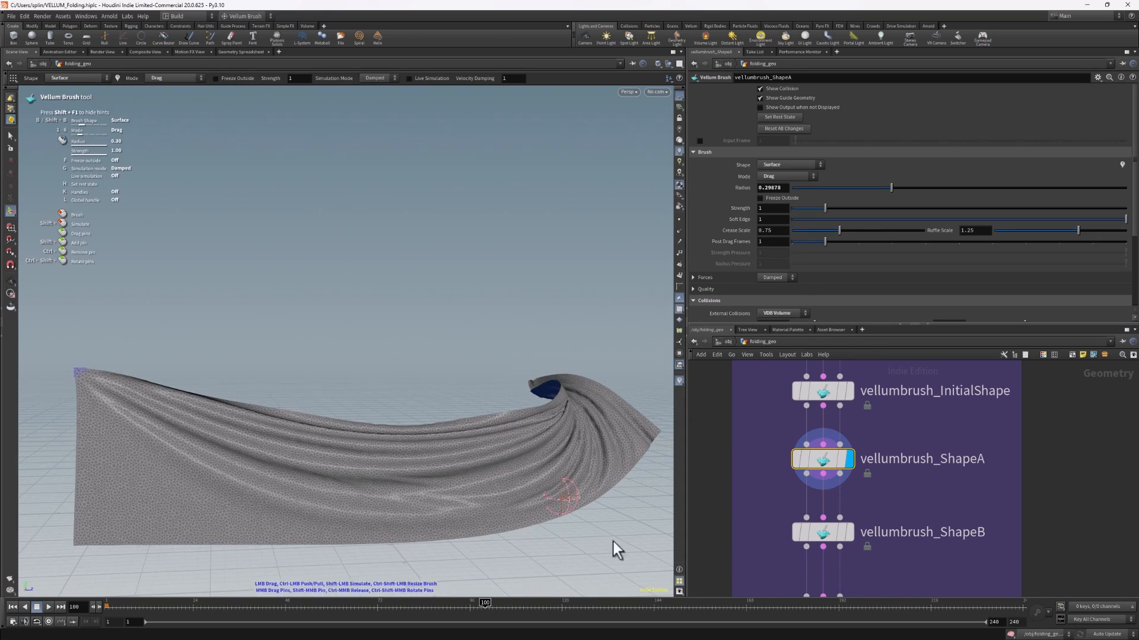
Select and display vellumbrush_ShapeB, resetting its stored changes and setting its rest state.
left_click(833, 537)
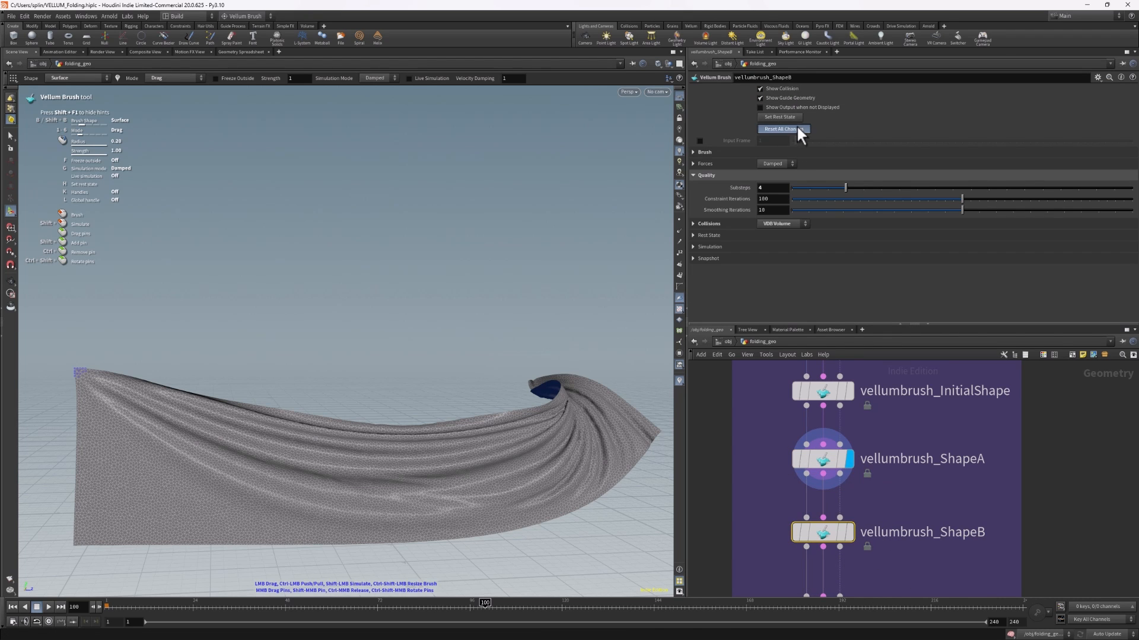
left_click(848, 537)
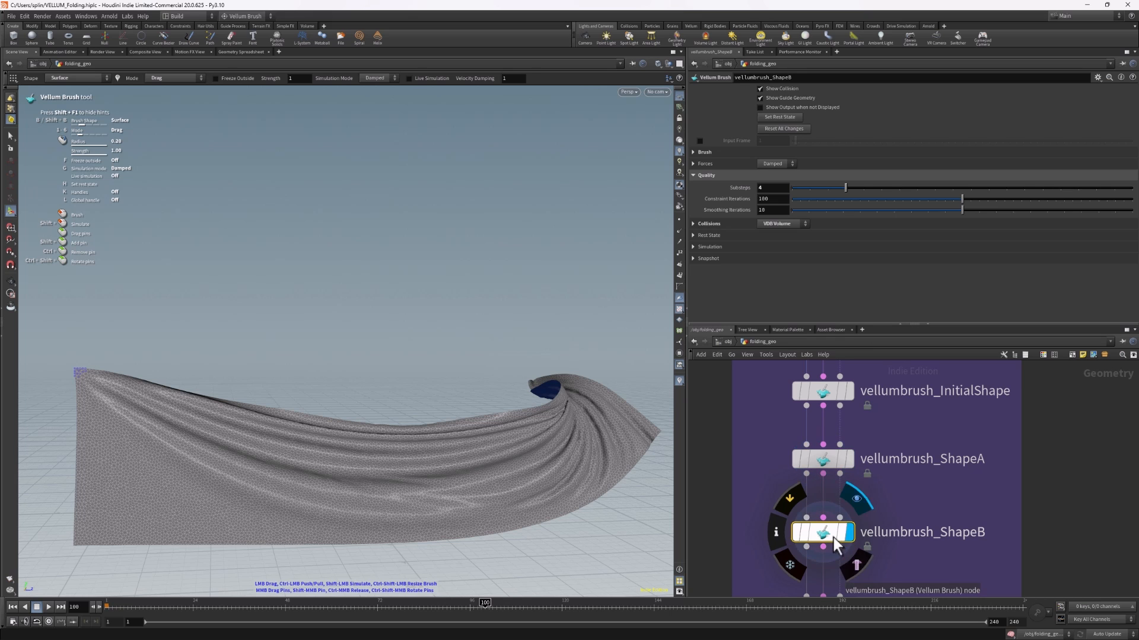
left_click(781, 118)
Release the remaining pin on the cloth's upper left corner in vellumbrush_ShapeB.
key("Escape")
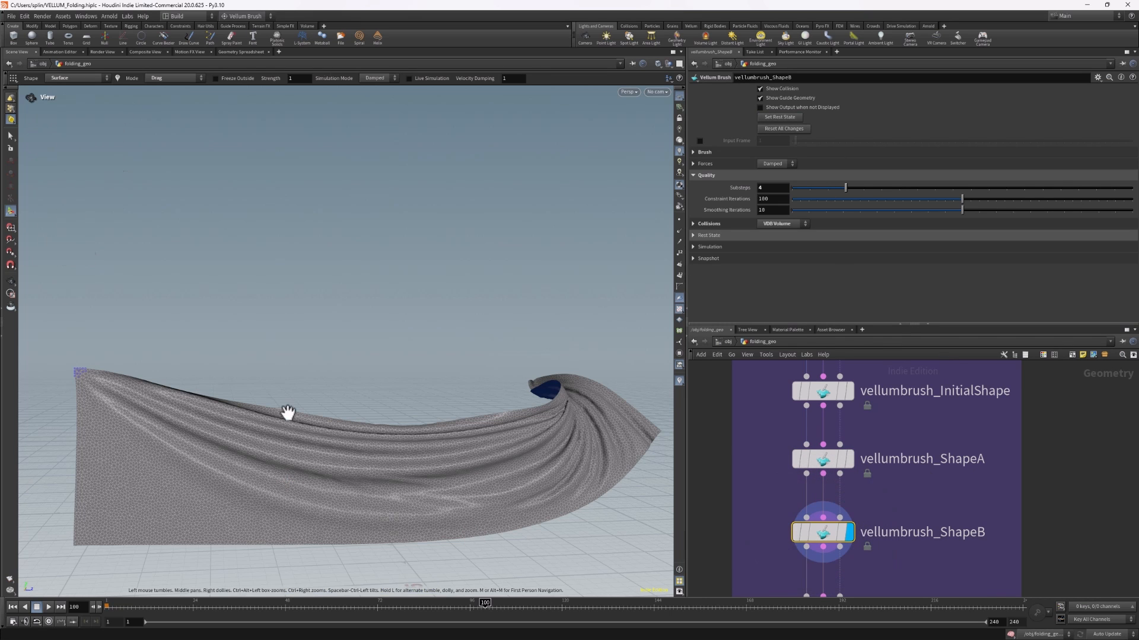
left_click_drag(287, 414, 122, 397)
key("Return")
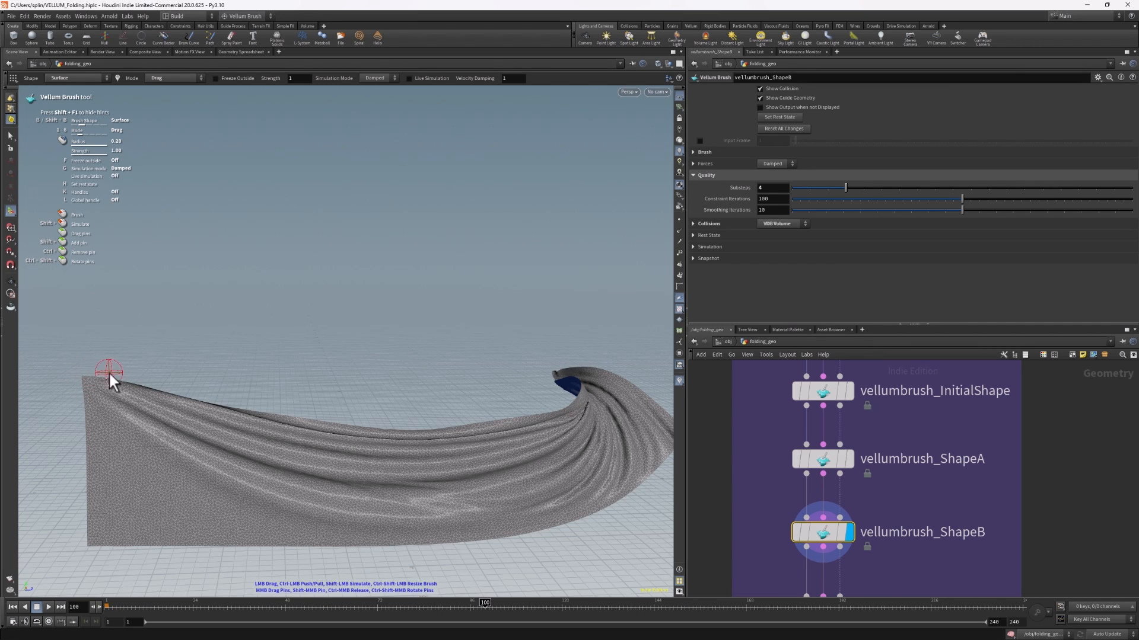
In vellumbrush_ShapeB, pull the cloth's released upper left corner up and inward to fold that end, and inspect the drape.
mouse_move(119, 315)
left_mouse_down()
mouse_move(205, 223)
mouse_move(240, 134)
mouse_move(370, 1)
mouse_move(302, 109)
mouse_move(296, 209)
left_mouse_up()
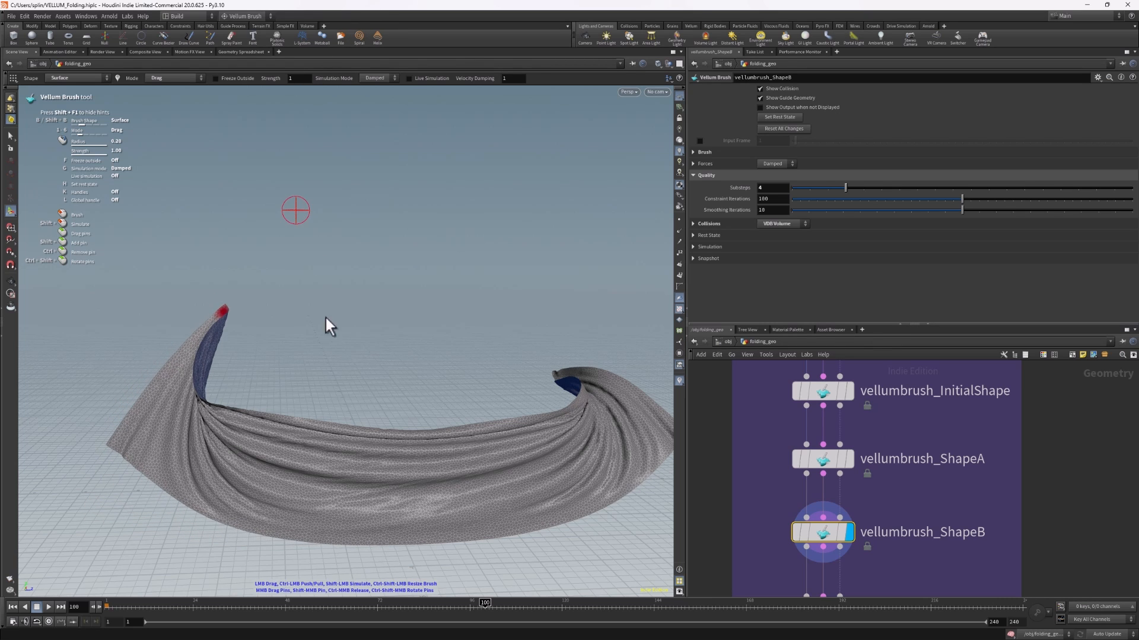
key("Escape")
mouse_move(328, 326)
left_mouse_down()
mouse_move(368, 333)
mouse_move(359, 338)
left_mouse_up()
key("Return")
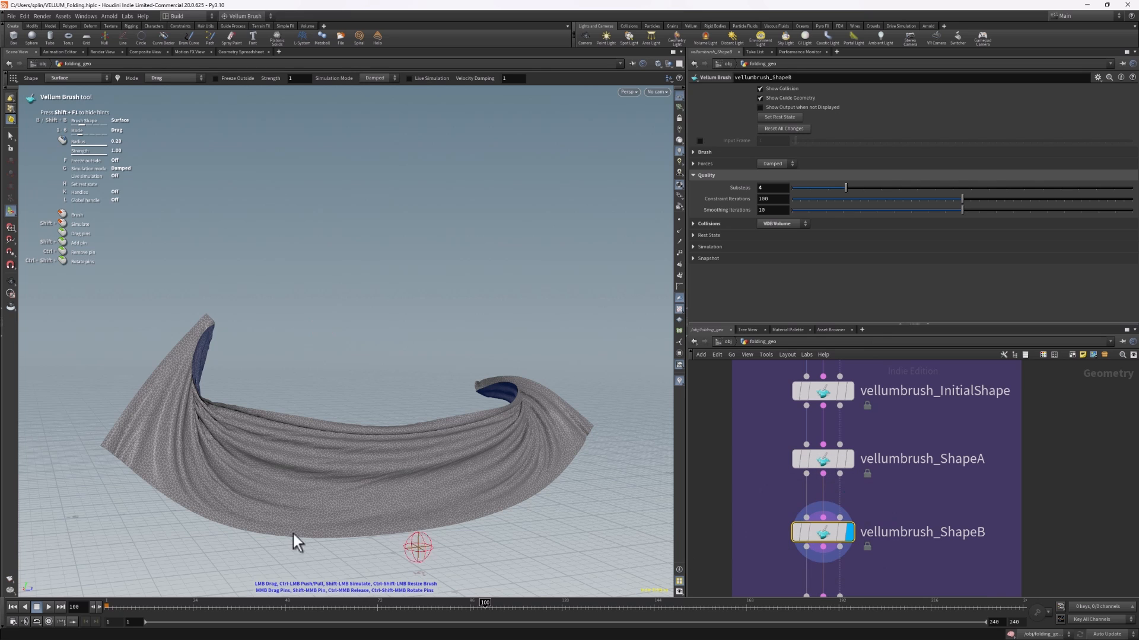
key("Escape")
mouse_move(380, 409)
left_mouse_down()
mouse_move(397, 425)
mouse_move(379, 425)
left_mouse_up()
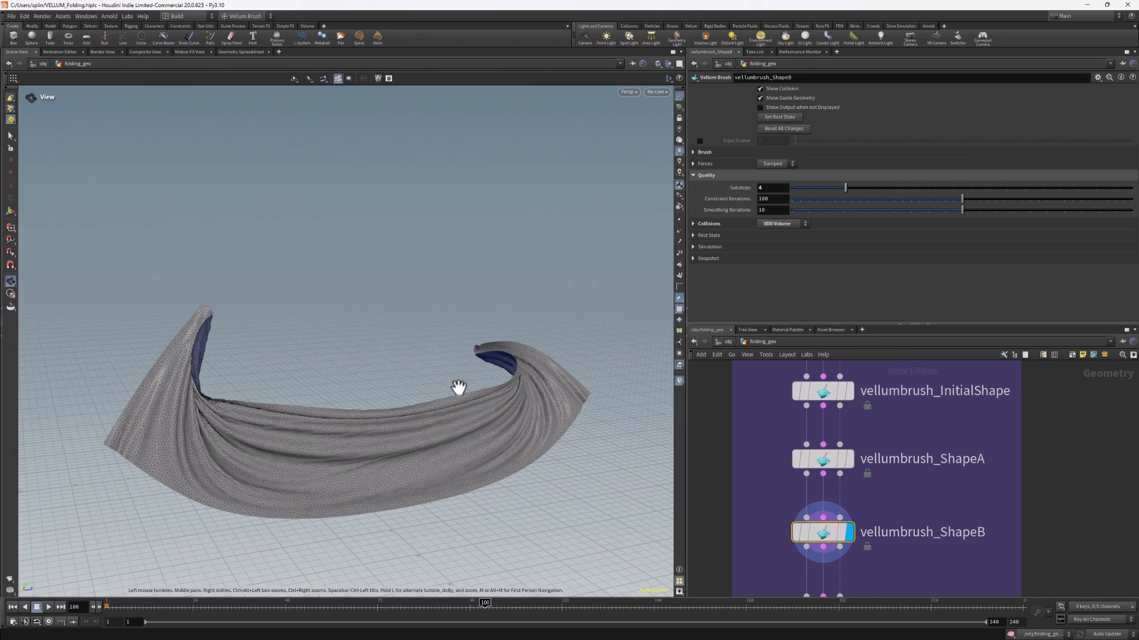
mouse_move(461, 389)
left_mouse_down("alt")
mouse_move(468, 375)
mouse_move(348, 419)
mouse_move(331, 397)
mouse_move(389, 402)
left_mouse_up("alt")
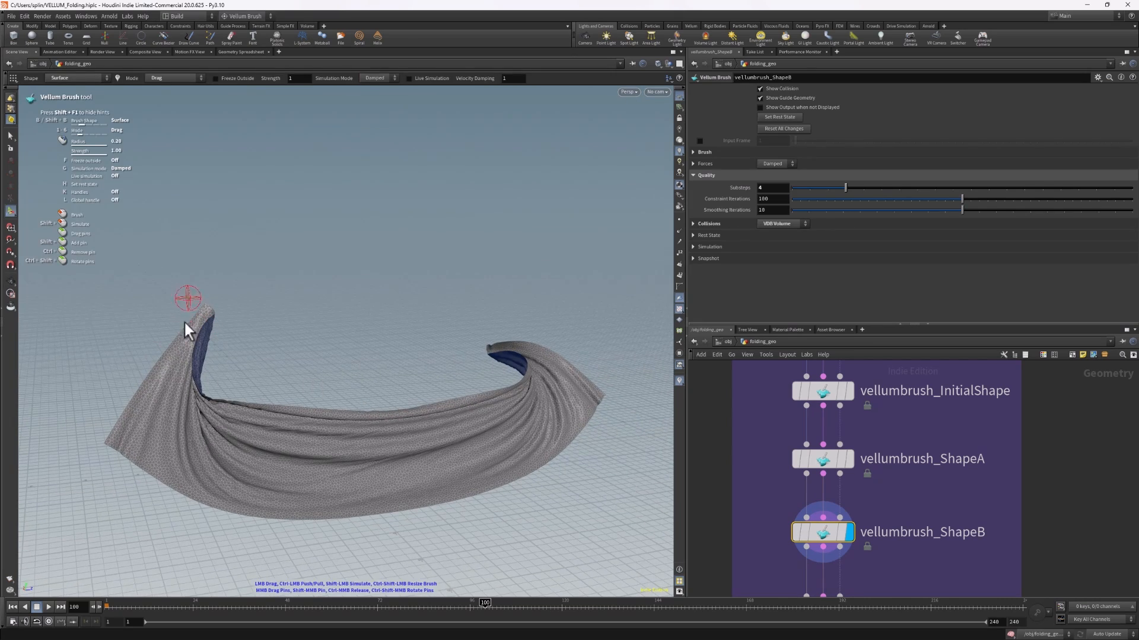
left_click_drag(376, 446, 397, 403, "alt")
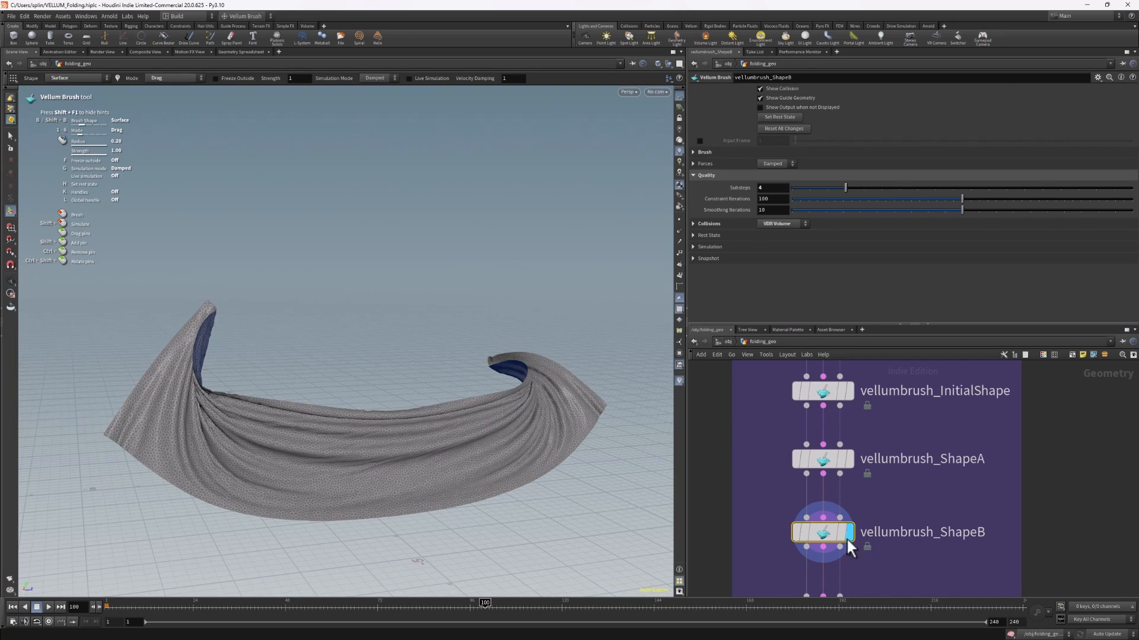
Reset all stored changes in vellumbrush_ShapeB and return to the unfolded left end.
left_click(779, 131)
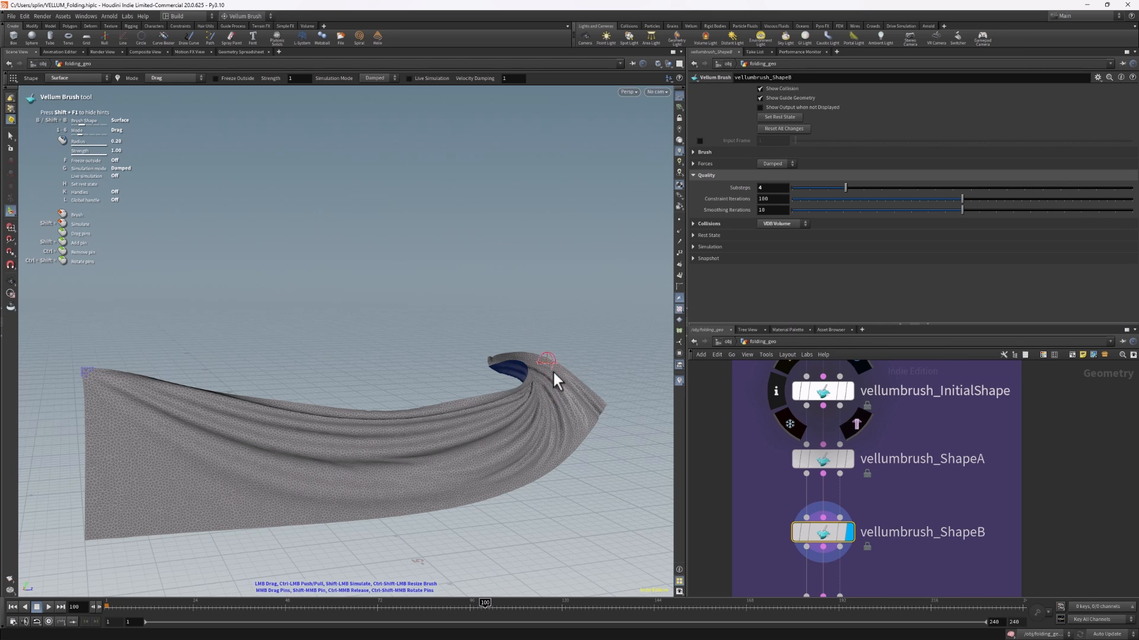
mouse_move(537, 338)
left_mouse_down("alt")
mouse_move(534, 364)
mouse_move(508, 378)
left_mouse_up("alt")
left_click_drag(344, 414, 352, 407, "alt")
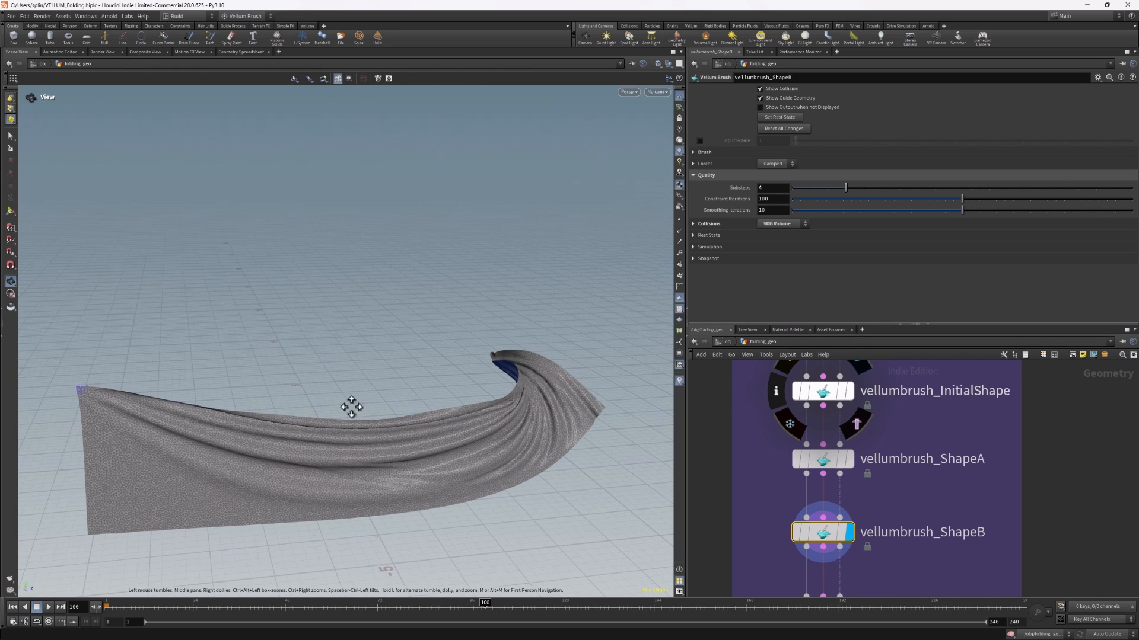
middle_click_drag(352, 408, 376, 406, "alt")
scroll(966, 493, "down", 2)
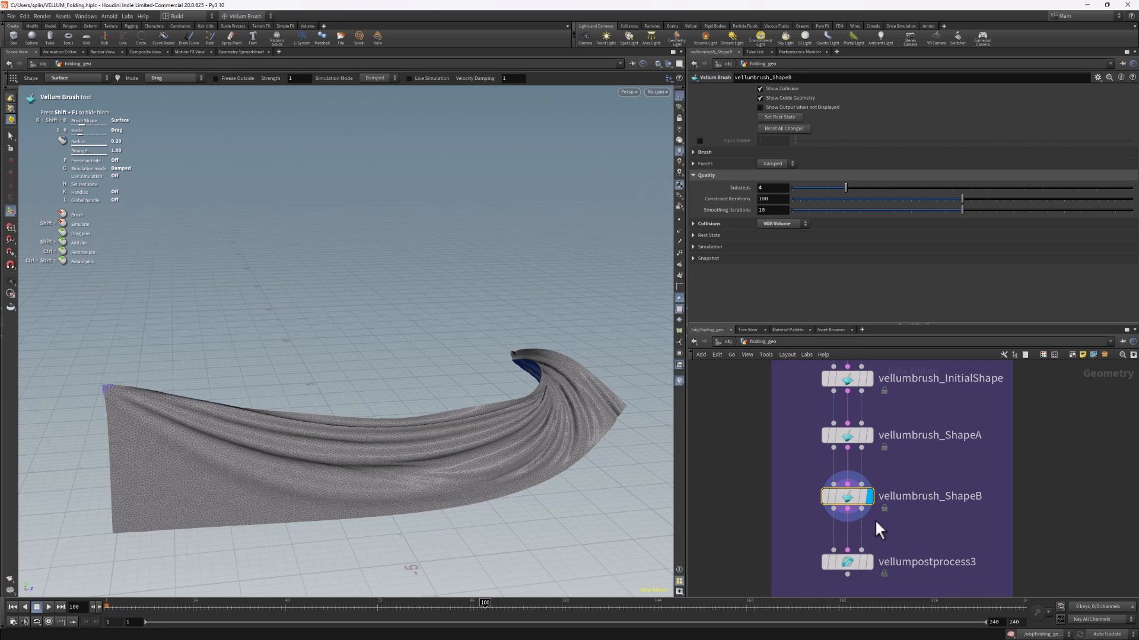
mouse_move(255, 453)
left_mouse_down("alt")
mouse_move(261, 389)
mouse_move(328, 402)
mouse_move(247, 425)
mouse_move(354, 423)
mouse_move(278, 428)
left_mouse_up("alt")
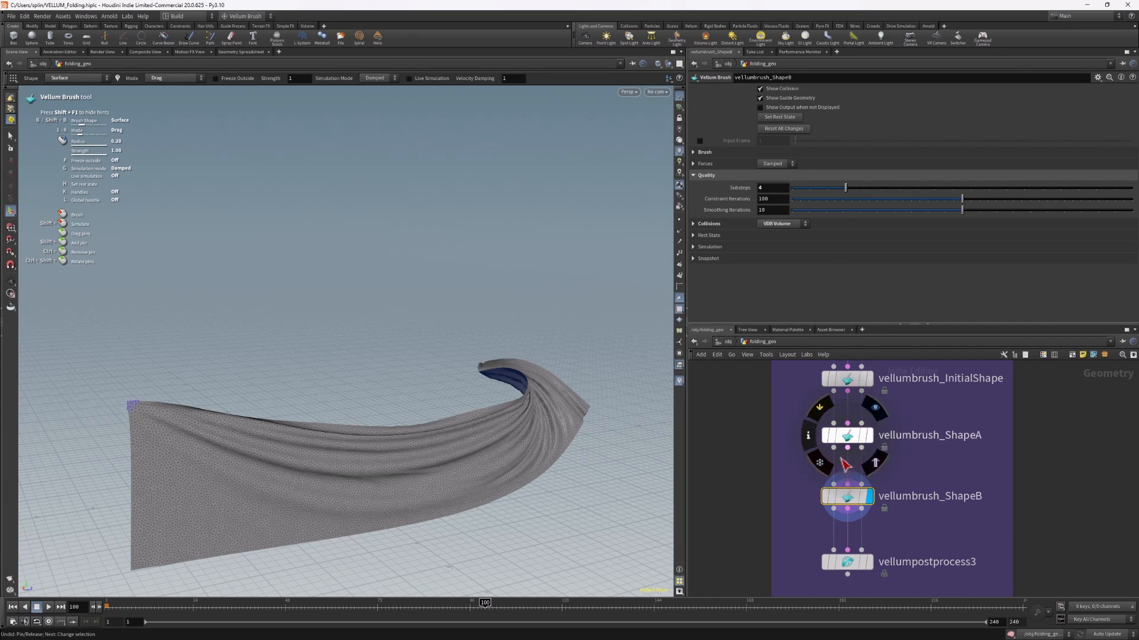
mouse_move(905, 424)
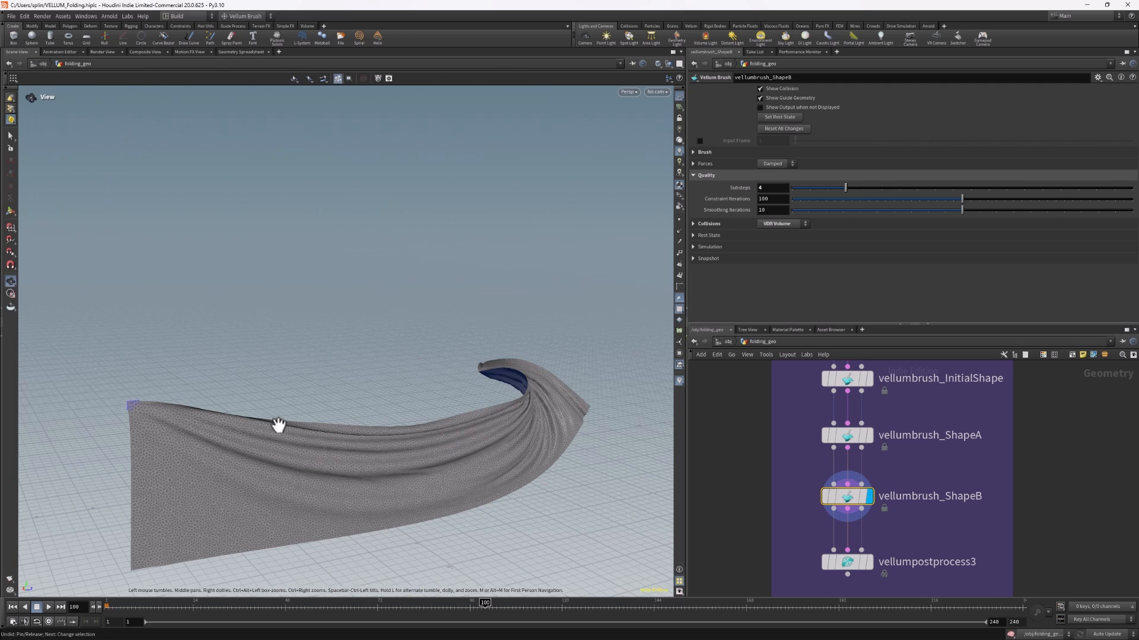
Pull the cloth's lower left corner upward in vellumbrush_ShapeB, folding the bottom edge at that end.
left_click_drag(277, 426, 272, 440, "alt")
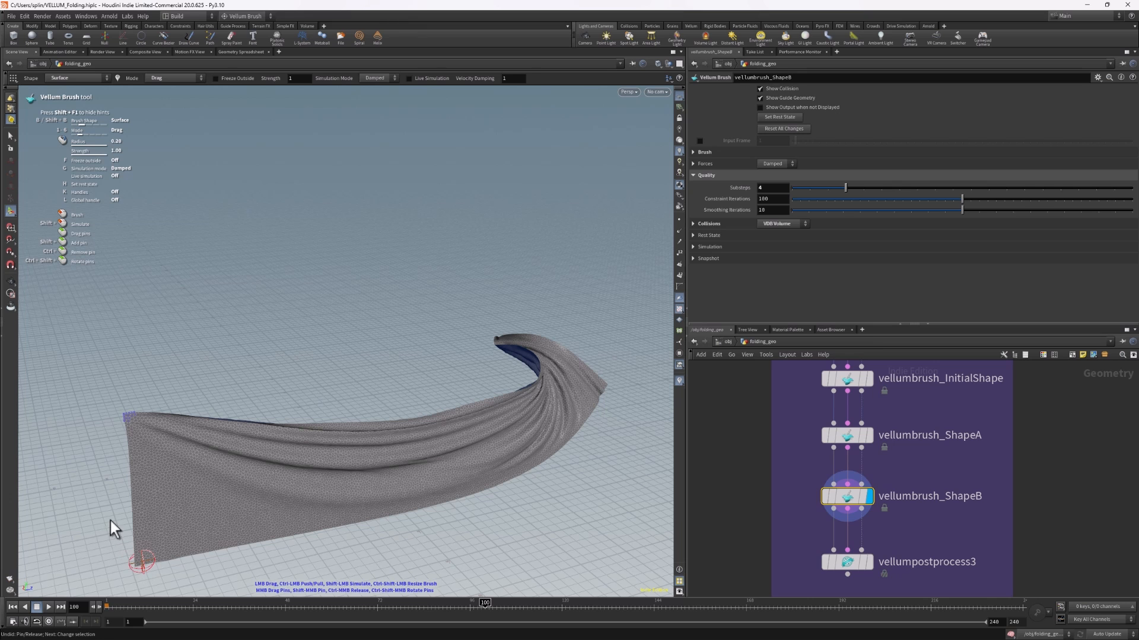
mouse_move(111, 520)
left_mouse_down()
mouse_move(91, 419)
mouse_move(102, 350)
mouse_move(173, 221)
left_mouse_up()
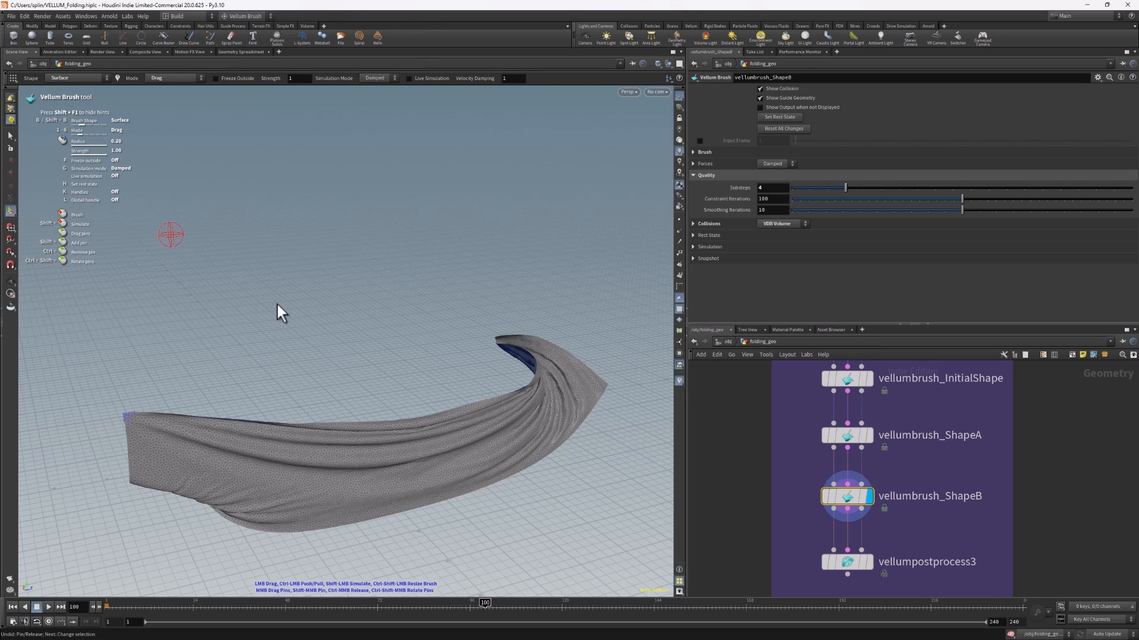
mouse_move(331, 315)
left_mouse_down("alt")
mouse_move(341, 287)
mouse_move(343, 318)
left_mouse_up("alt")
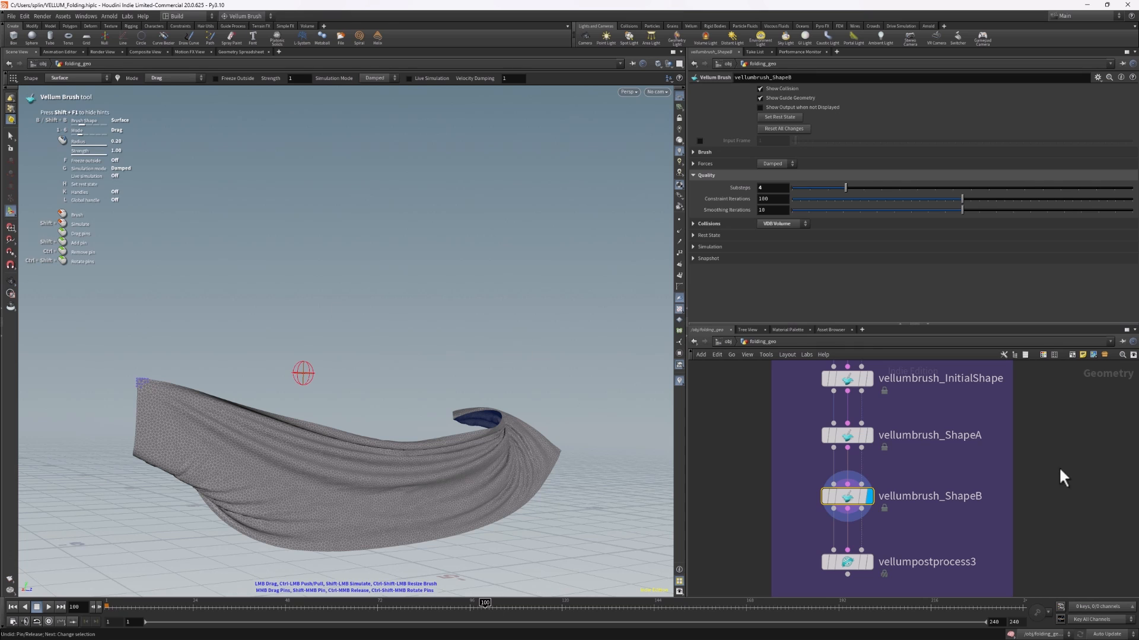
Select and display vellumbrush_ShapeA, and pull the middle of the cloth's upper edge up into a hump.
left_click(842, 436)
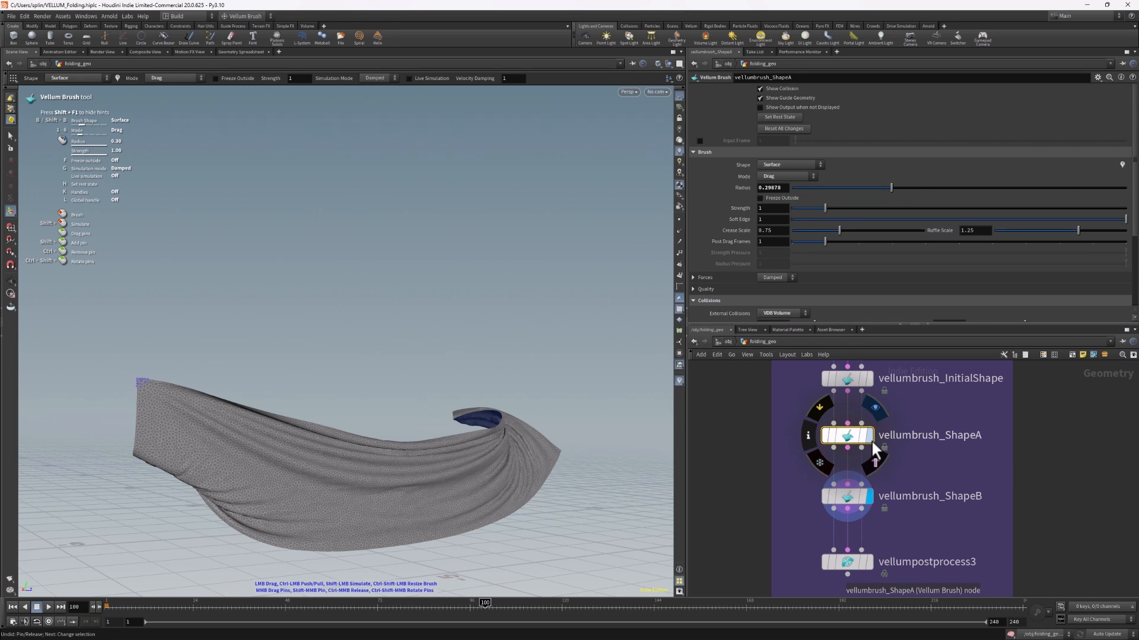
left_click(869, 437)
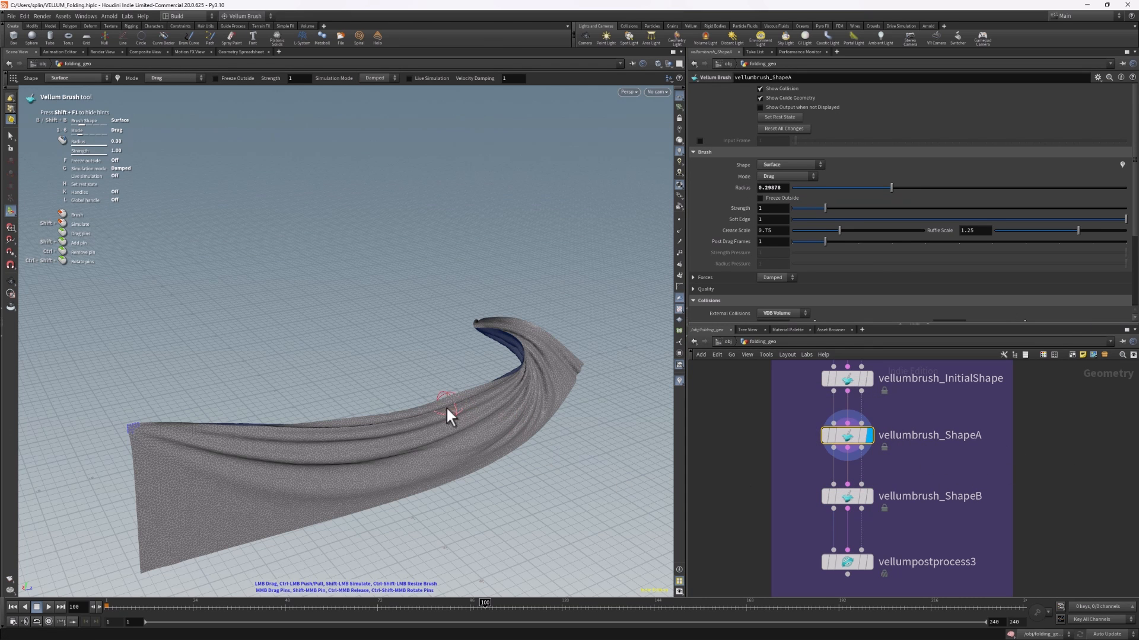
mouse_move(426, 411)
left_mouse_down()
mouse_move(386, 343)
mouse_move(380, 281)
mouse_move(354, 248)
left_mouse_up()
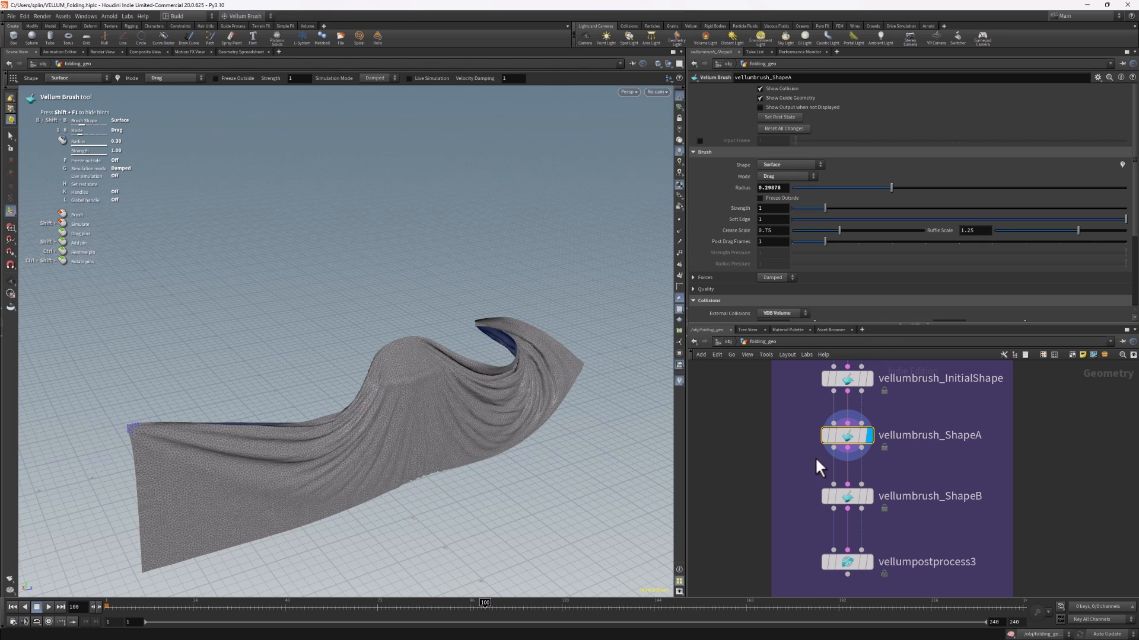
Return to vellumbrush_ShapeB, inspect its cloth, reset all its stored changes and set its rest state.
left_click(850, 495)
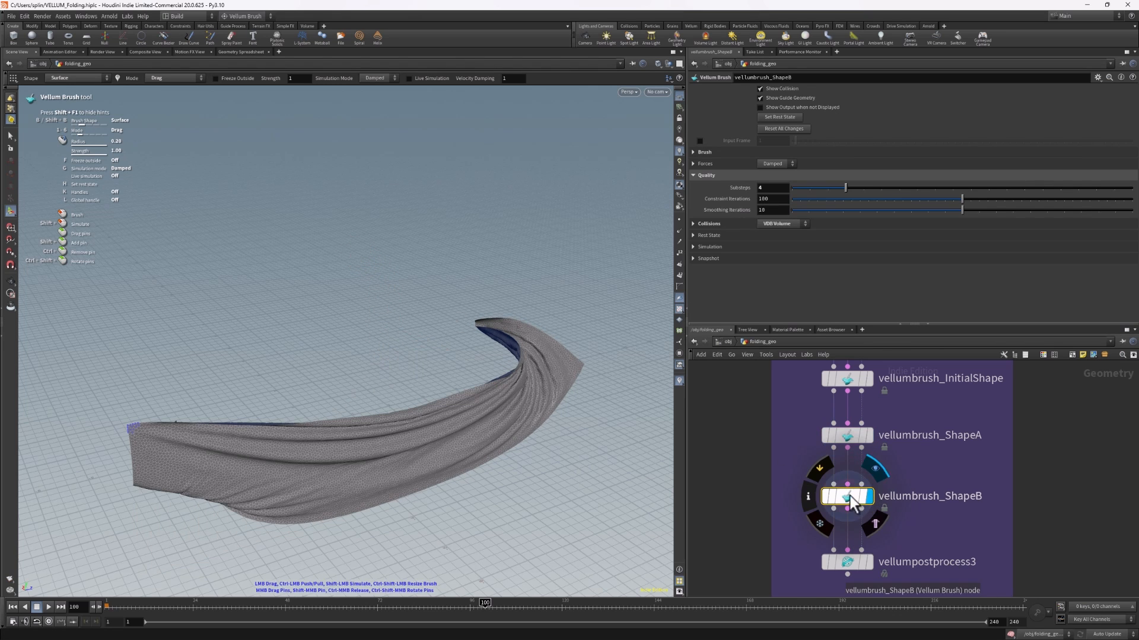
left_click_drag(485, 428, 443, 333, "alt")
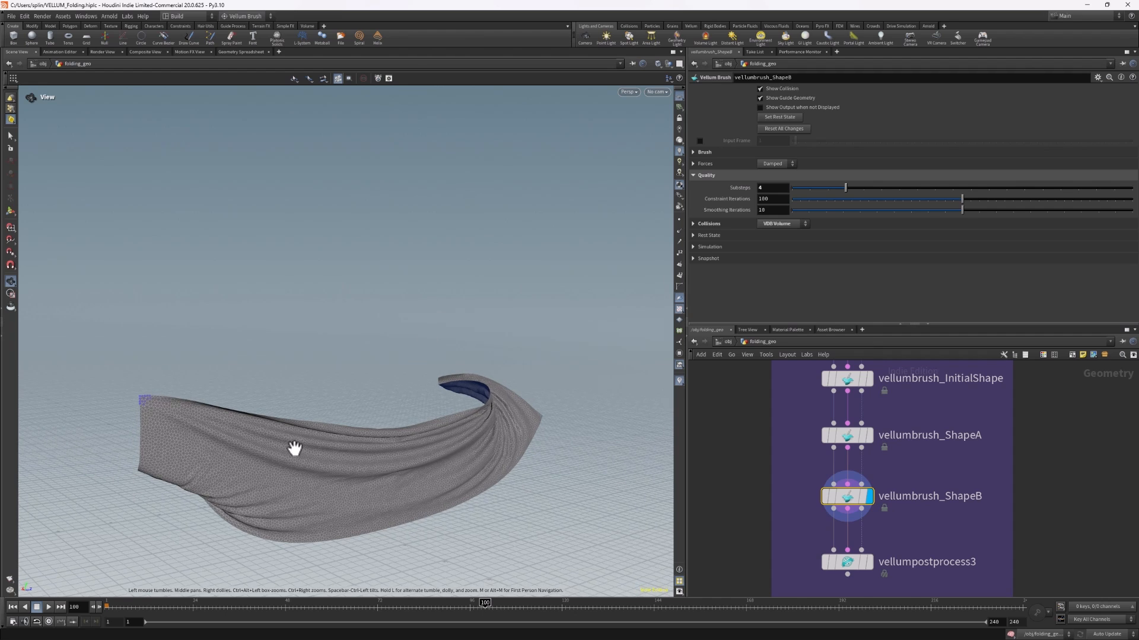
left_click_drag(295, 450, 274, 428, "alt")
key("Return")
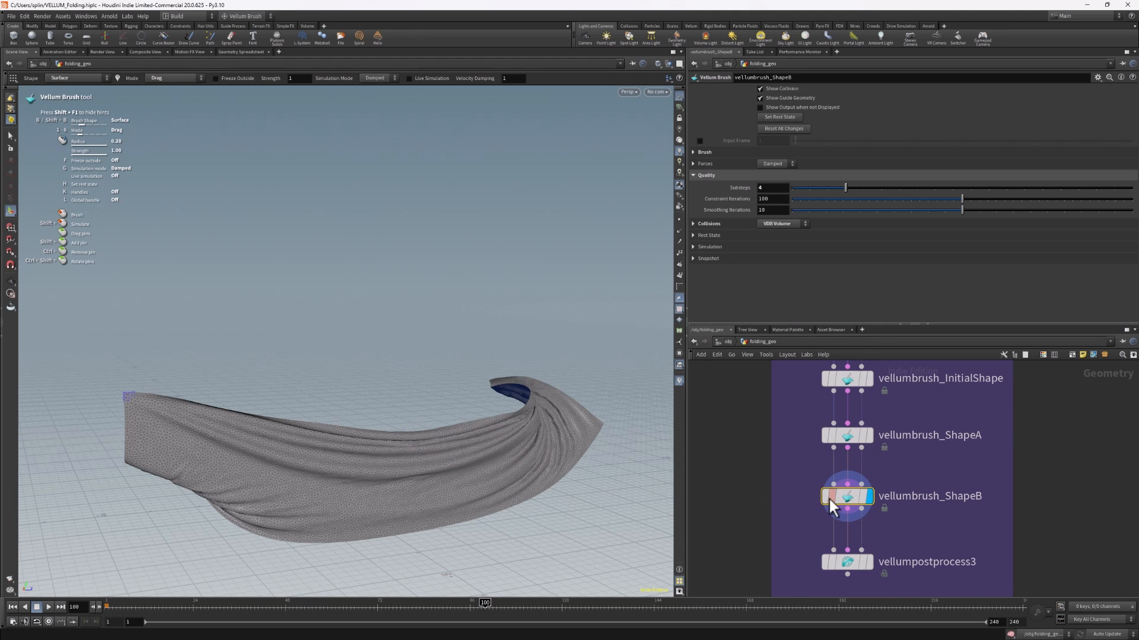
left_click(778, 130)
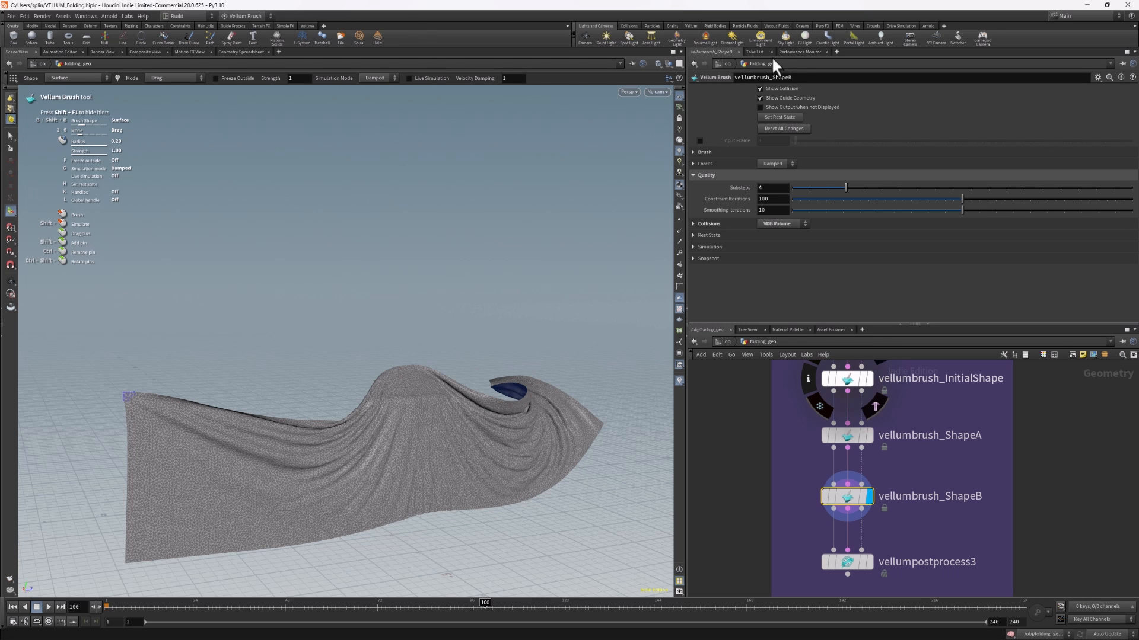
left_click(784, 118)
left_click_drag(259, 464, 260, 477, "alt")
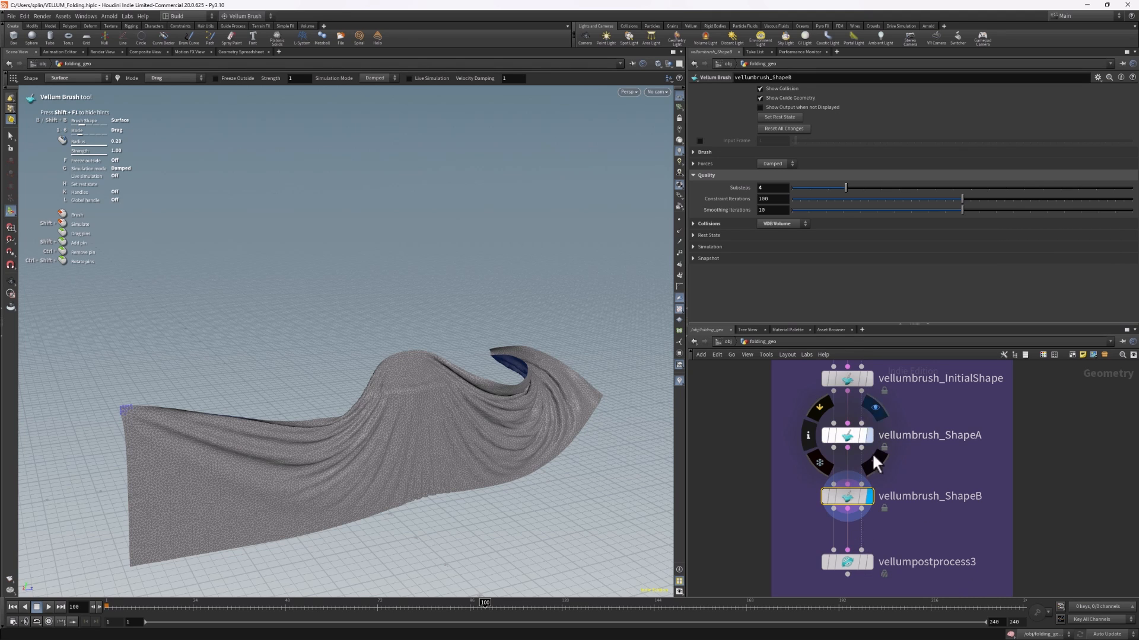
Add a new Vellum Brush node below vellumbrush_ShapeB and connect ShapeB's outputs to its three inputs.
middle_click_drag(945, 526, 956, 471)
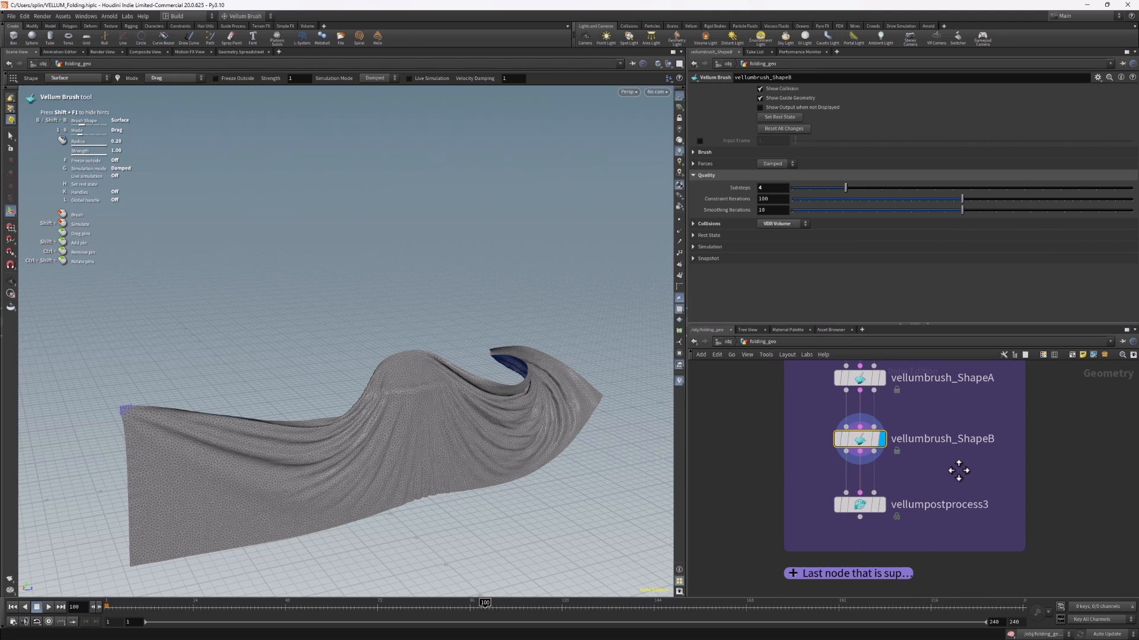
mouse_move(857, 511)
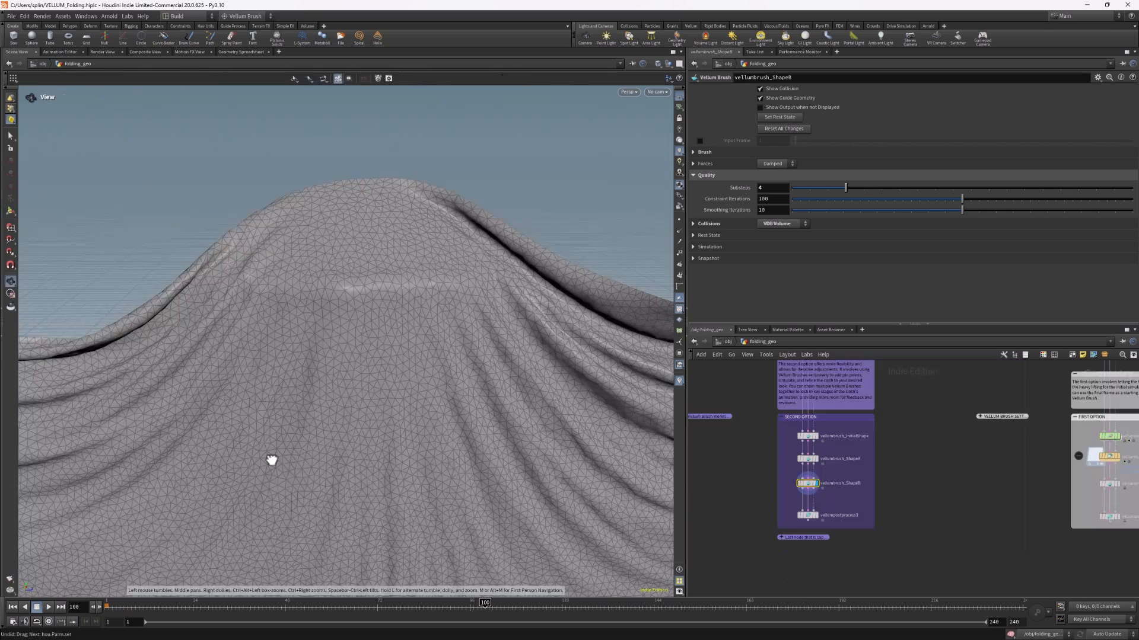
left_click_drag(300, 466, 302, 462, "alt")
key("Return")
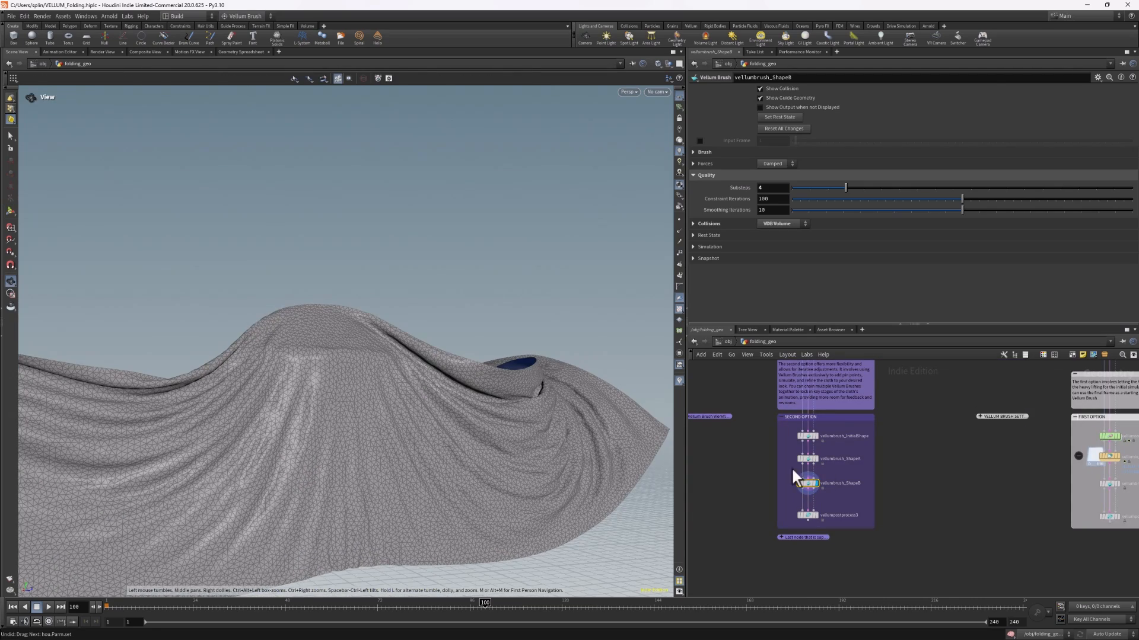
scroll(830, 498, "up", 5)
key("Tab")
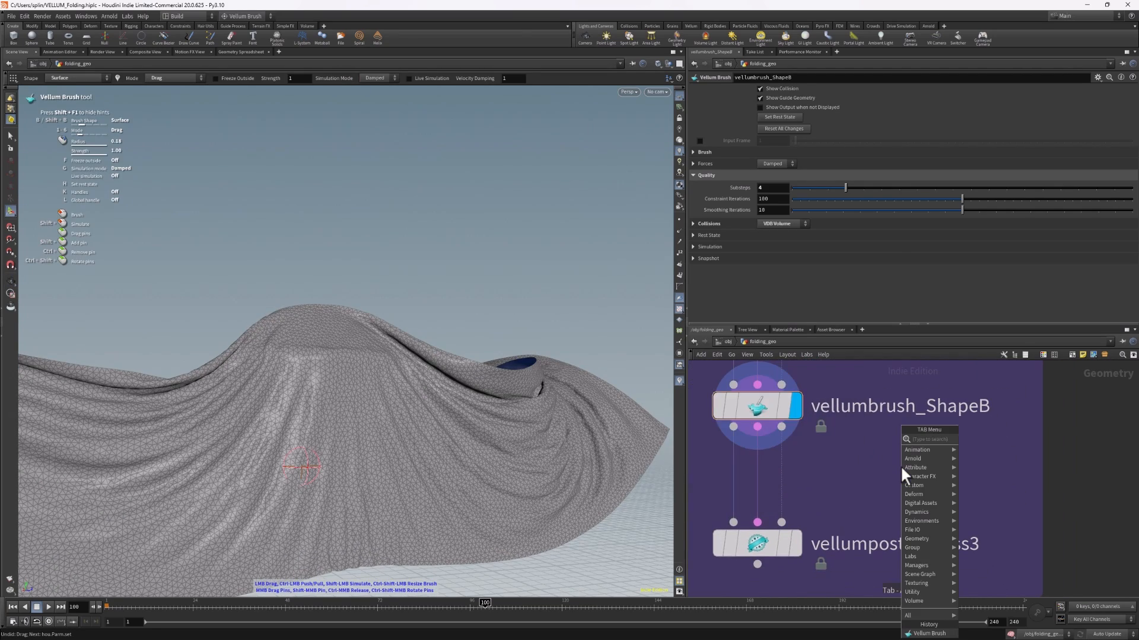
type("vellum")
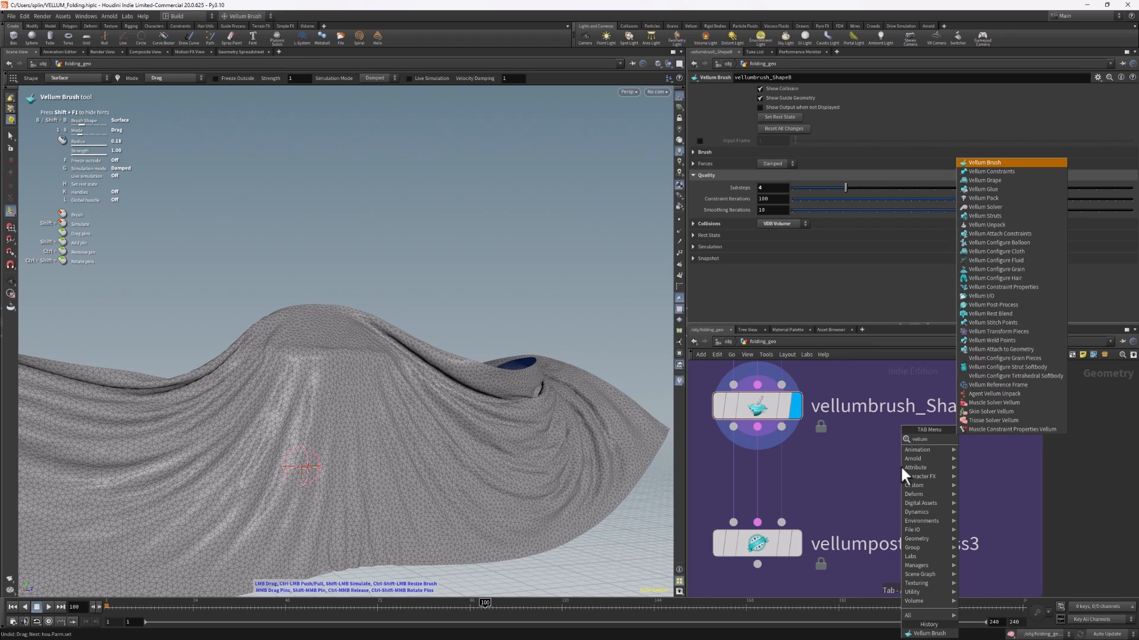
key("Return")
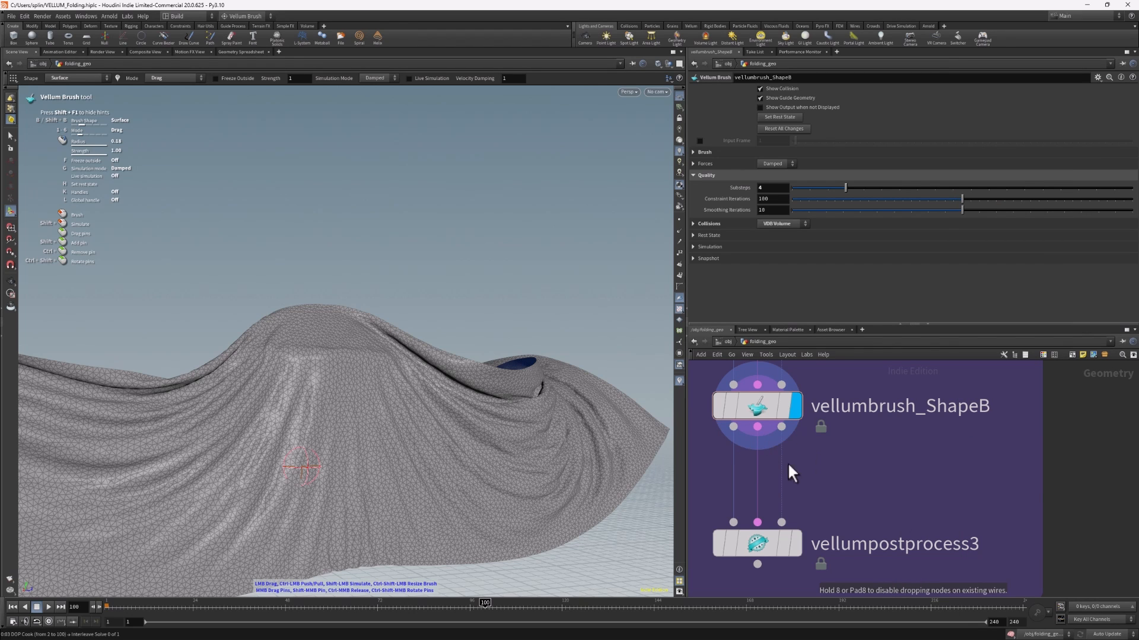
left_click(896, 489)
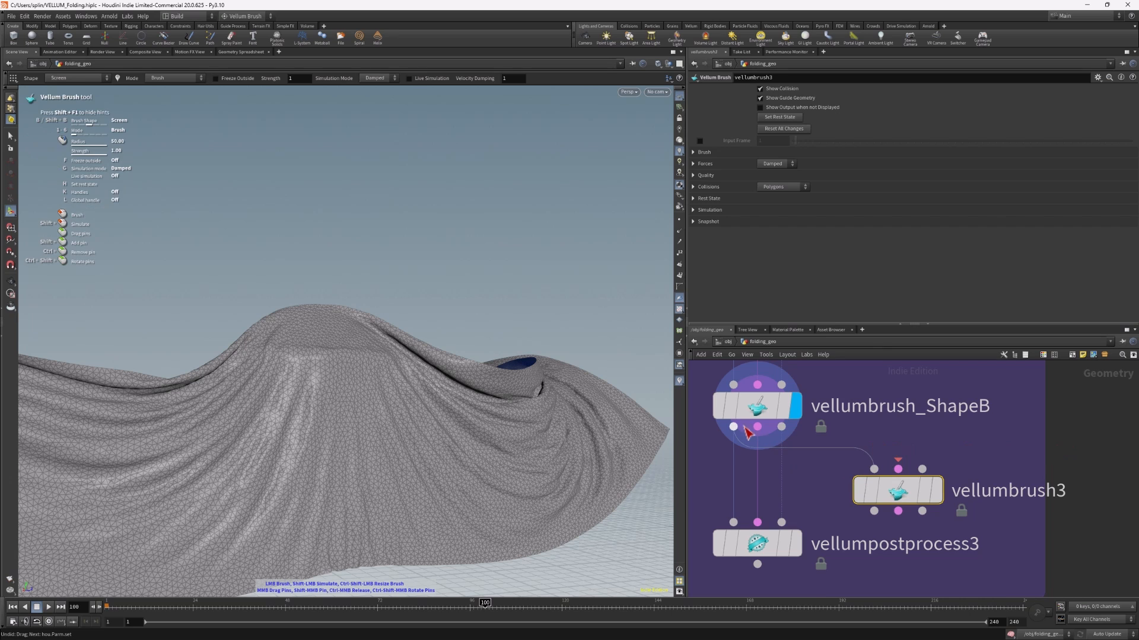
left_click_drag(746, 428, 921, 468)
Display the new Vellum Brush node and set its rest state.
mouse_move(770, 429)
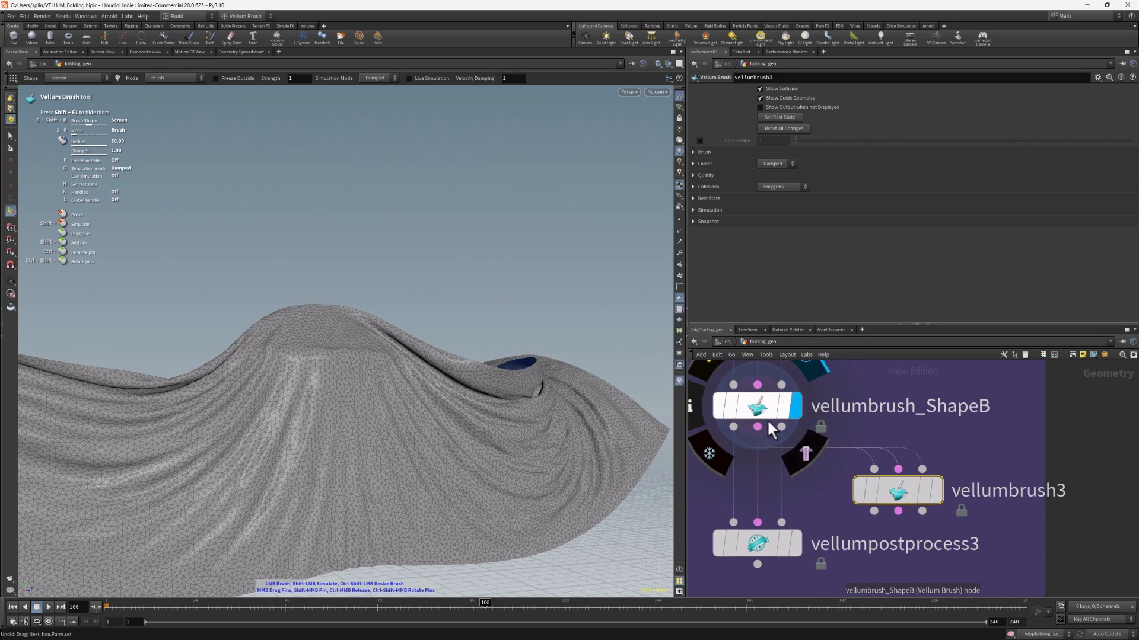
mouse_move(935, 495)
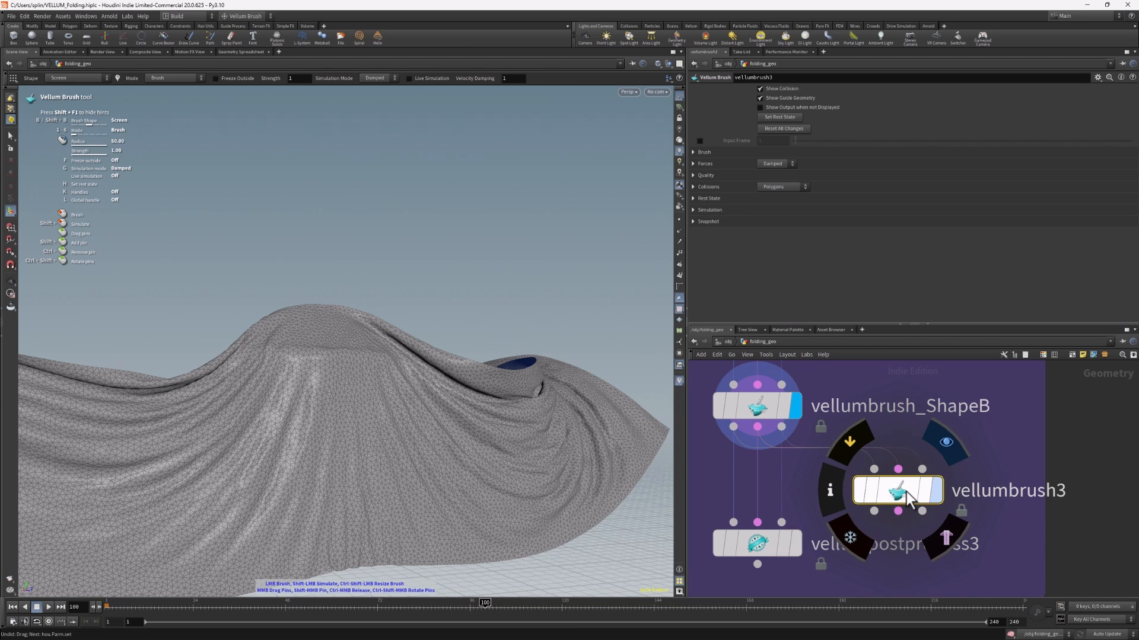
left_click(938, 491)
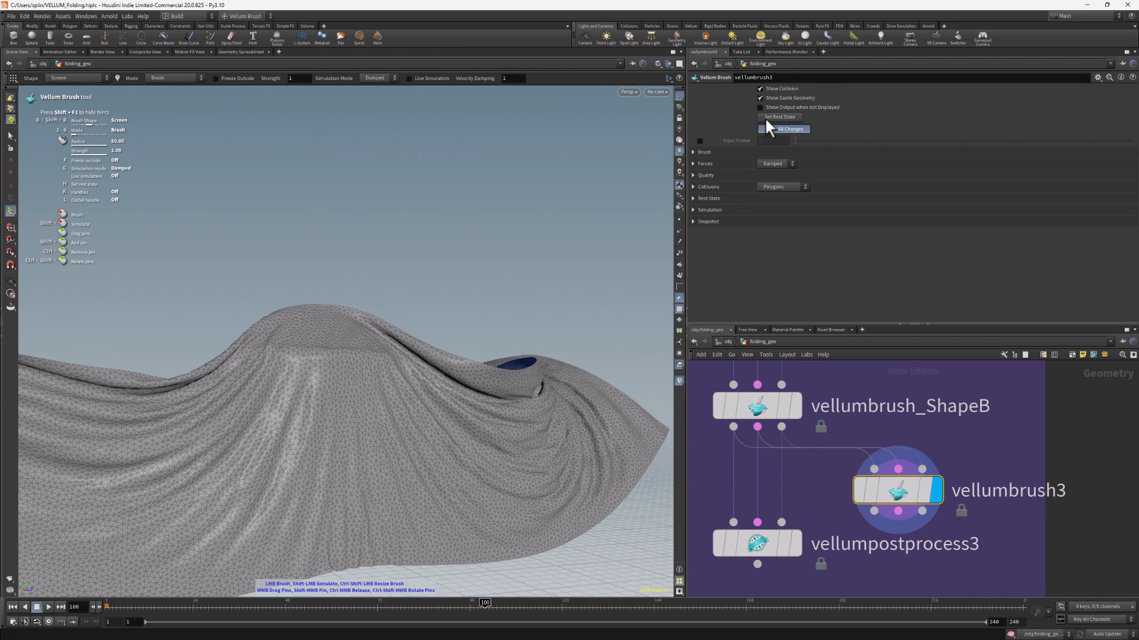
left_click(780, 116)
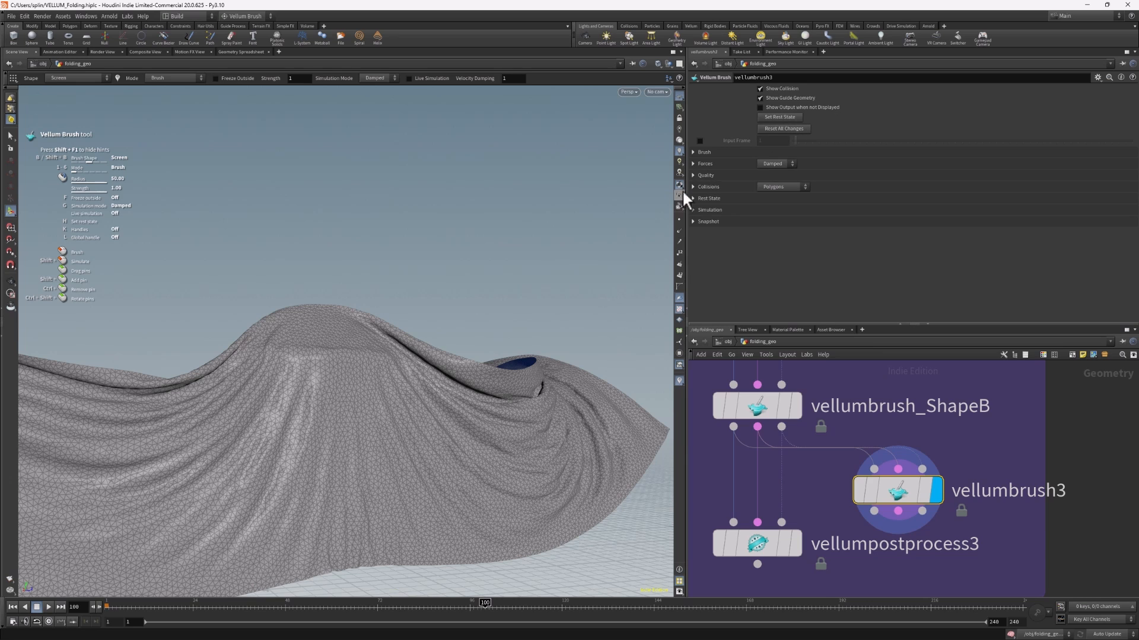
Show the new Vellum Brush node's quality and brush settings, and set the brush shape to Surface.
left_click(692, 177)
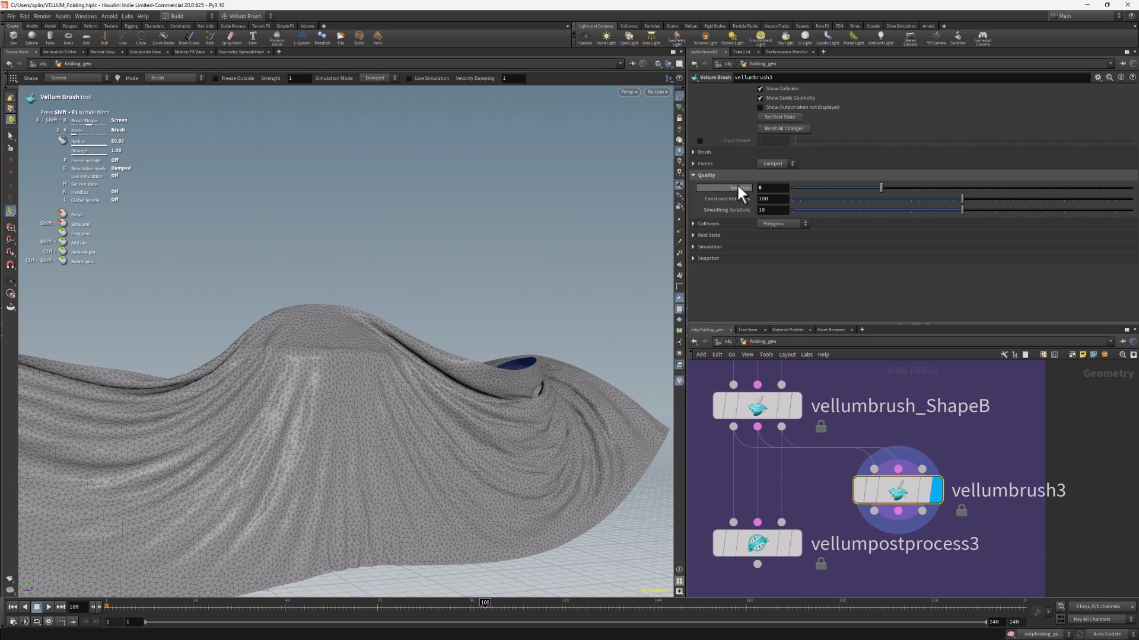
left_click(695, 151)
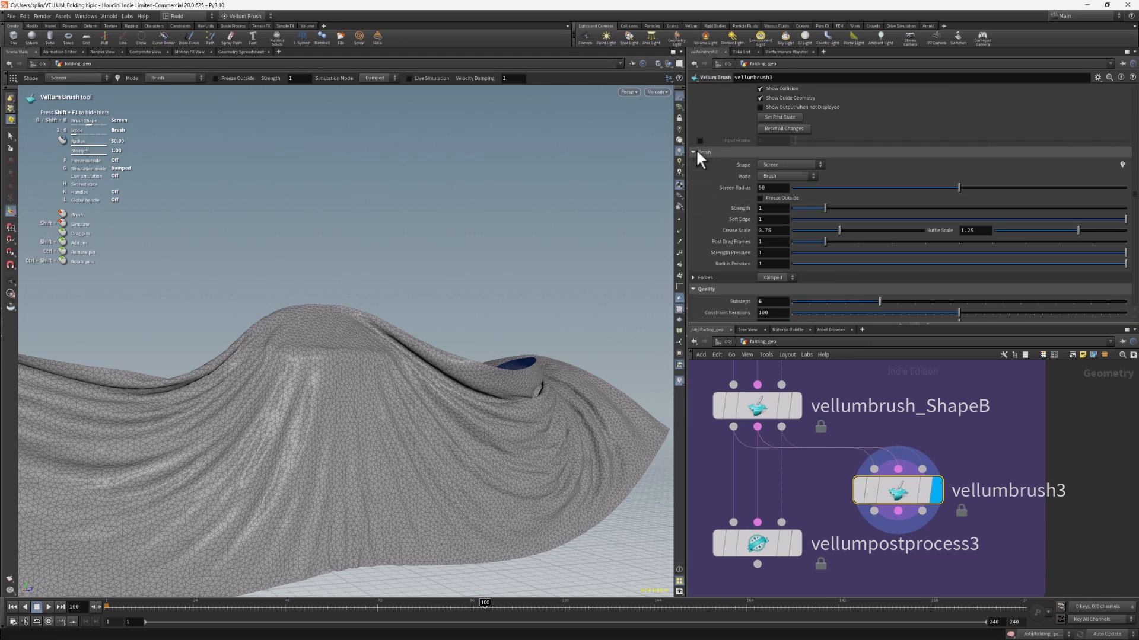
key("Escape")
left_click_drag(346, 356, 171, 394)
key("Return")
right_click(197, 412)
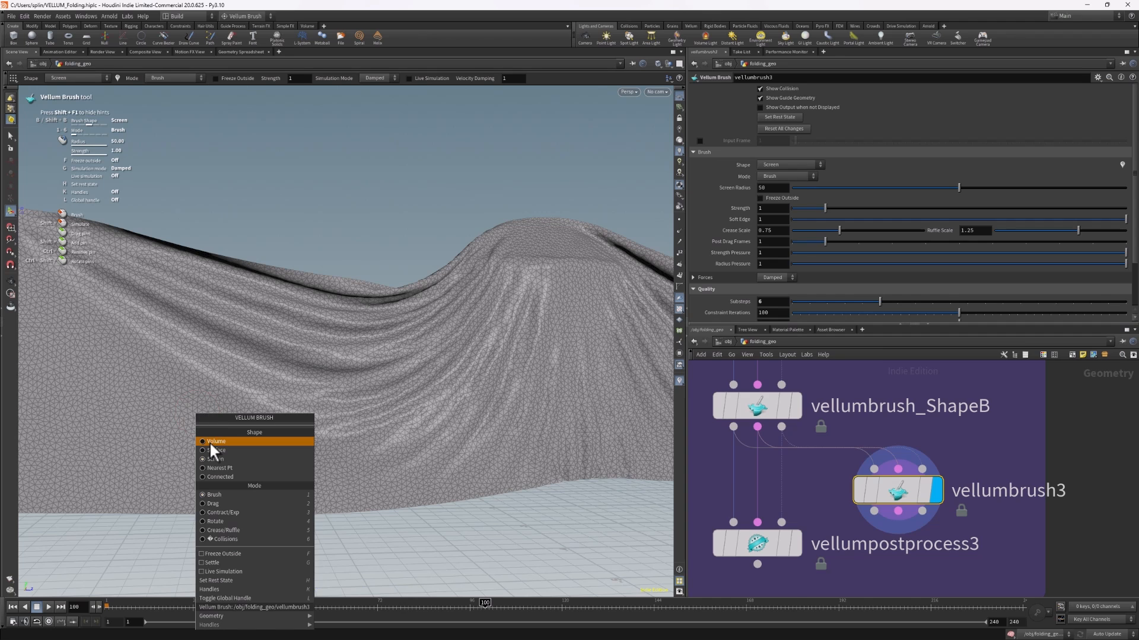
left_click(207, 451)
right_click(209, 447)
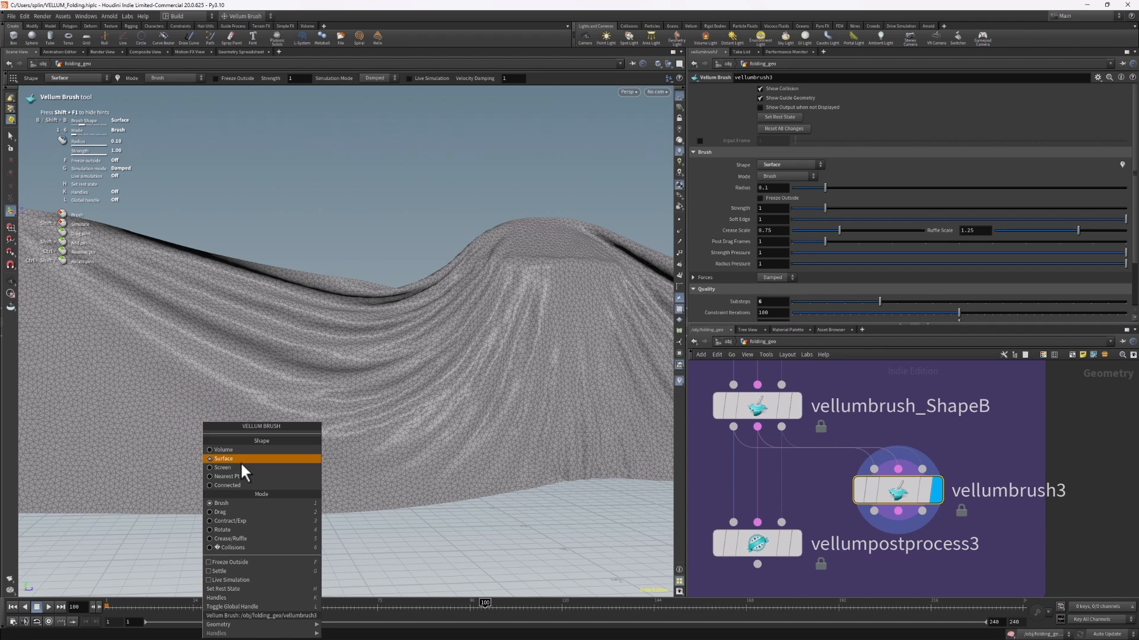
left_click(236, 460)
In Brush mode with a radius of about 0.13, brush the cloth from its lower edge up towards the central hump.
middle_click_drag(209, 374, 329, 386, "alt")
scroll(235, 432, "up", 2)
right_click(235, 432)
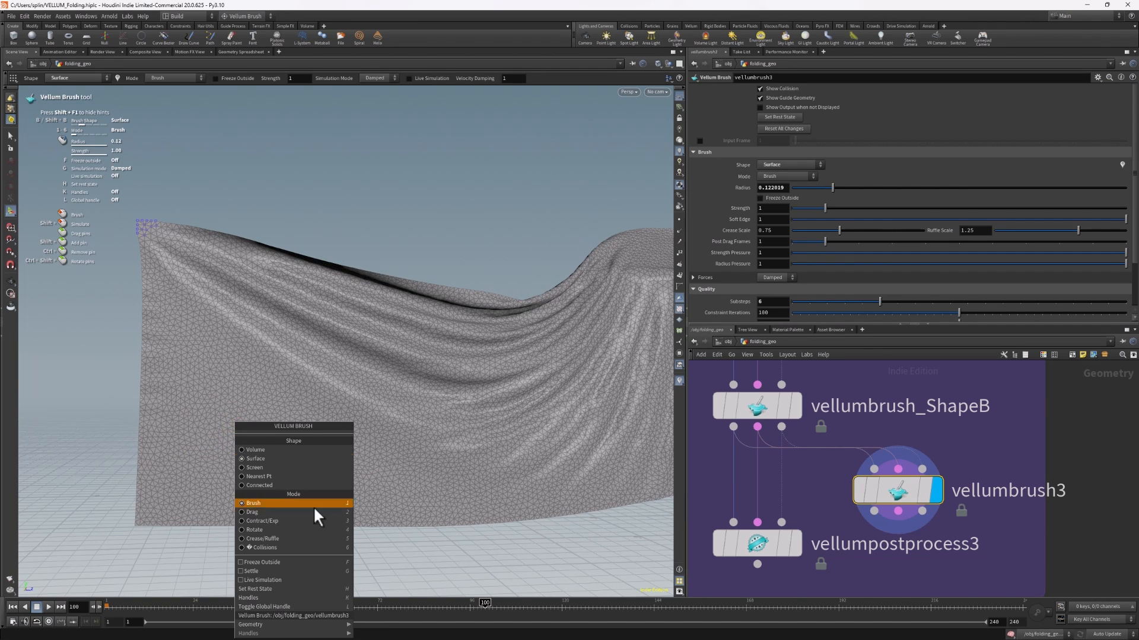
left_click(267, 504)
scroll(331, 438, "up", 1)
scroll(332, 437, "up", 2, "alt")
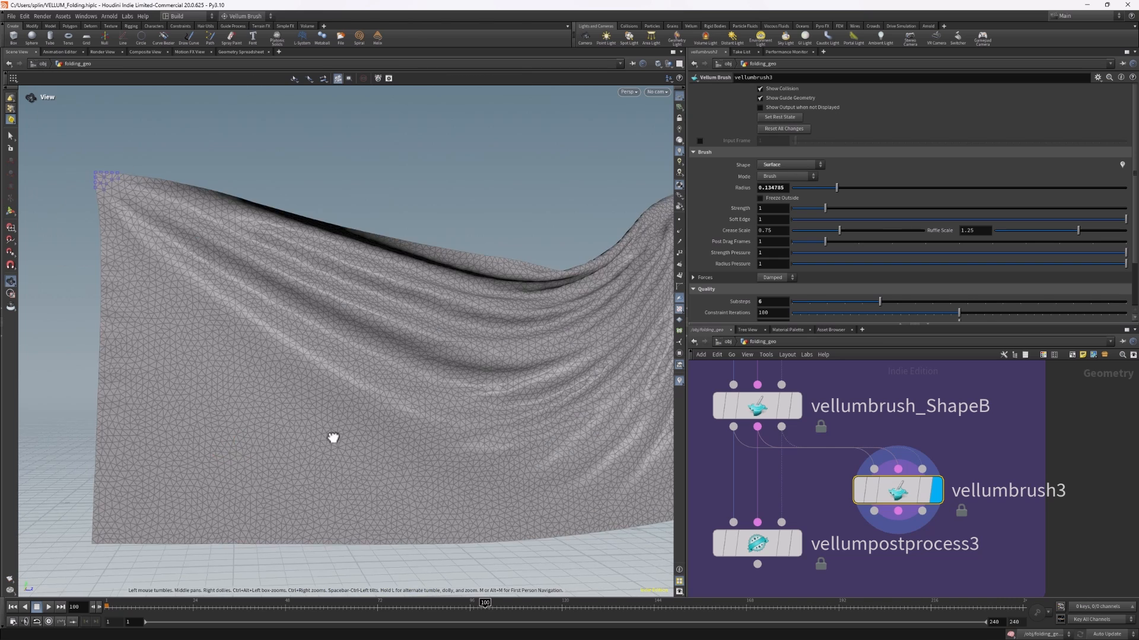
mouse_move(332, 437)
left_mouse_down("alt")
mouse_move(236, 440)
mouse_move(229, 408)
left_mouse_up("alt")
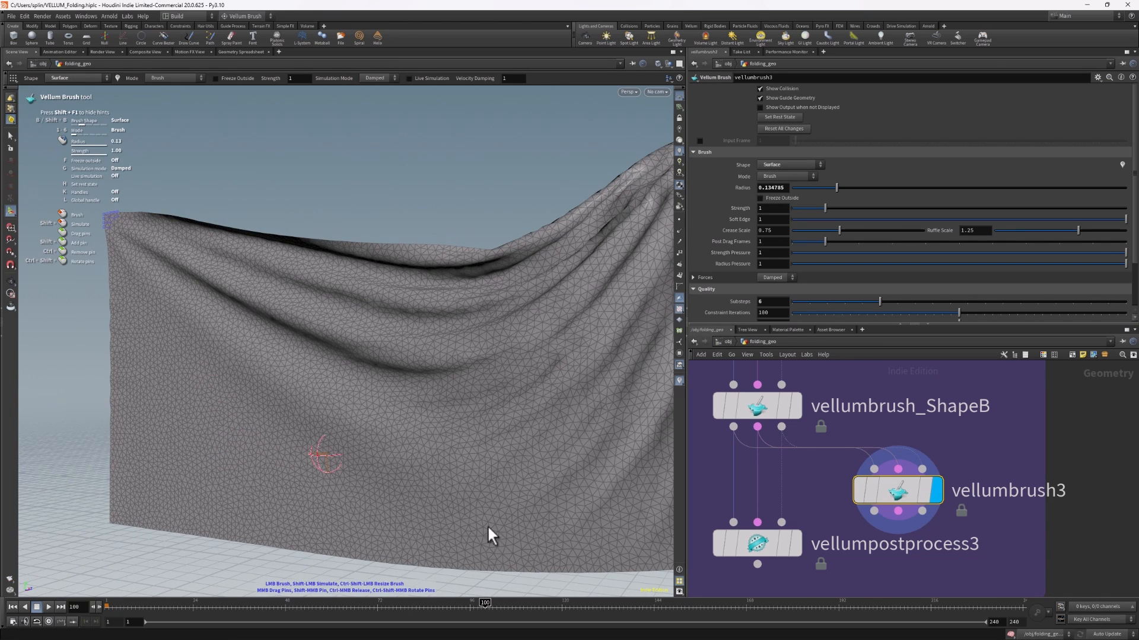
left_click_drag(376, 486, 592, 576)
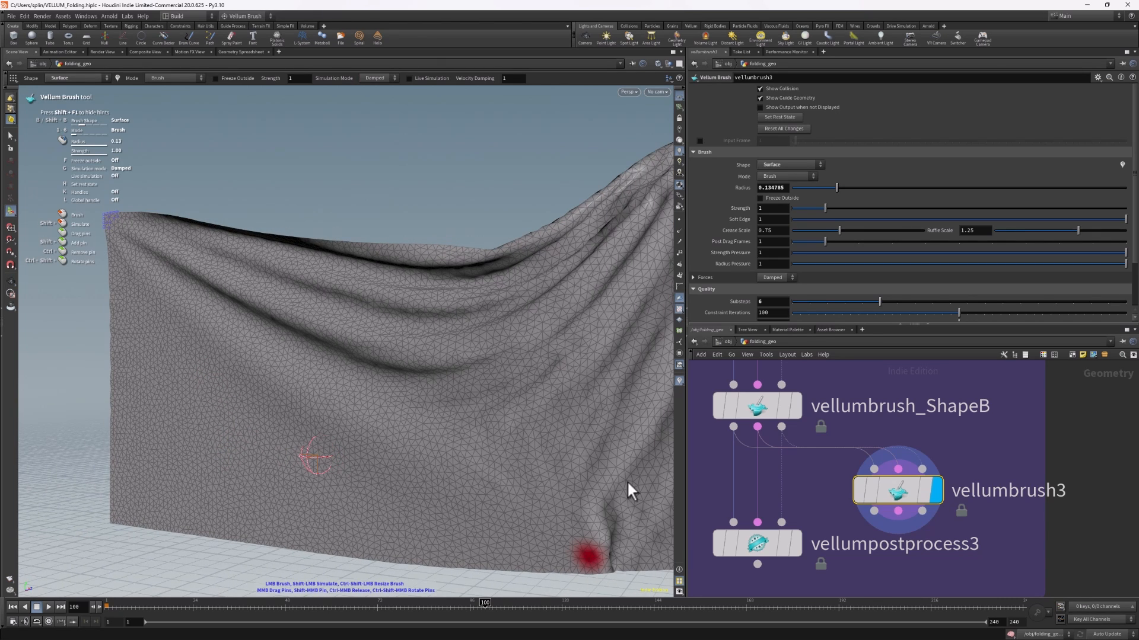
mouse_move(628, 480)
left_mouse_down()
mouse_move(635, 392)
mouse_move(678, 250)
mouse_move(667, 269)
left_mouse_up()
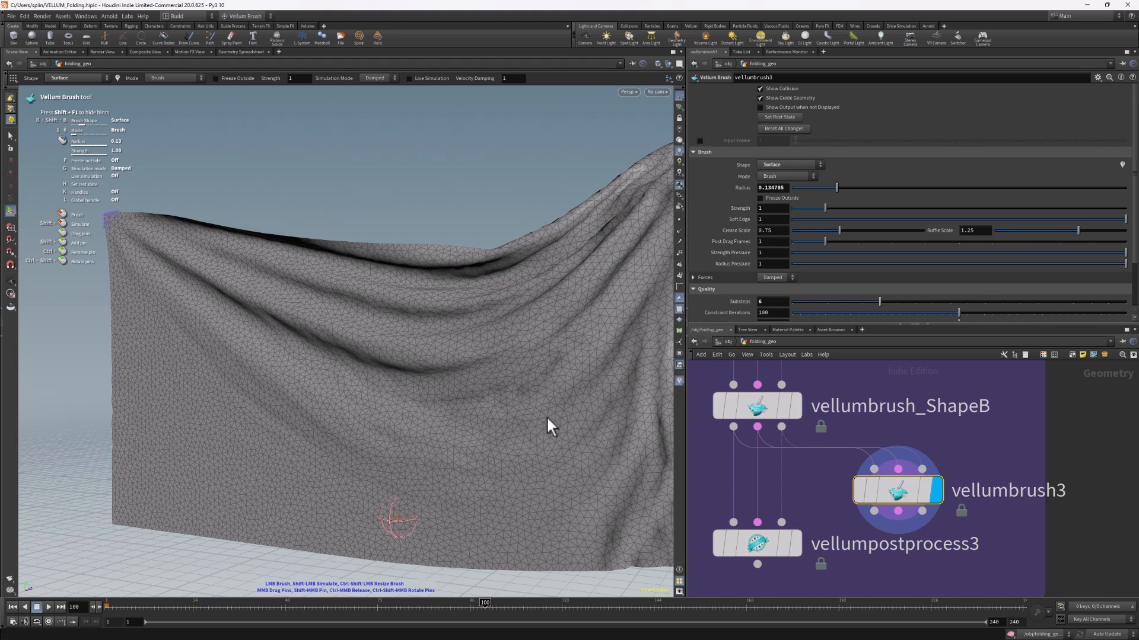
Examine the brushed folds around the central hump and the Vellum Brush nodes from ShapeA down to vellumpostprocess3.
key("Escape")
middle_click_drag(492, 431, 333, 457, "alt")
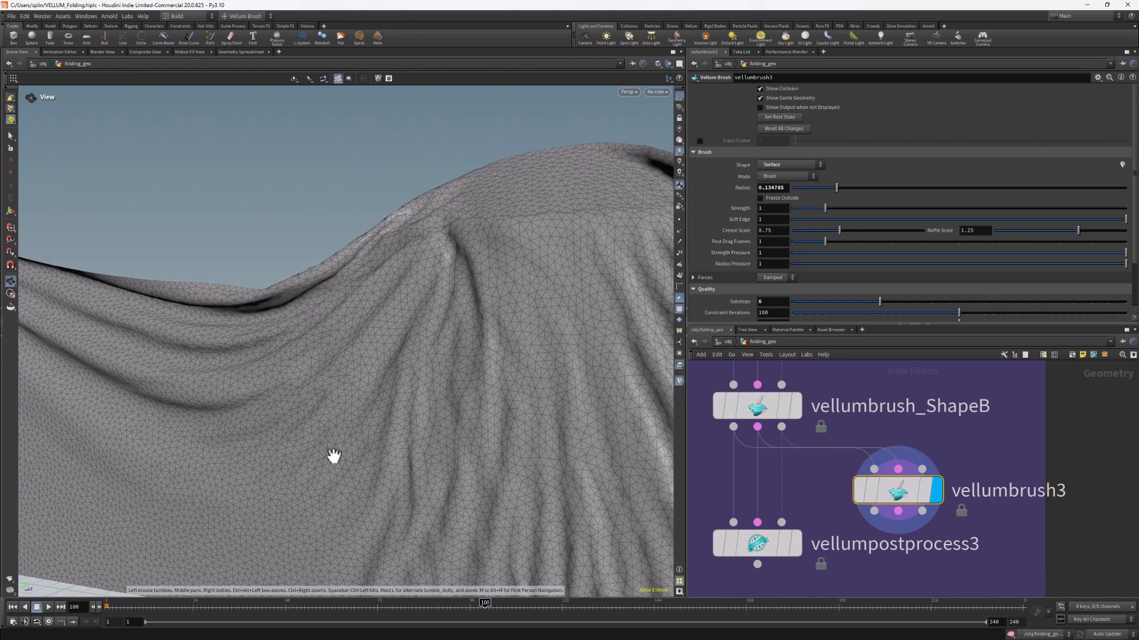
scroll(331, 457, "down", 4)
left_click_drag(330, 458, 450, 437, "alt")
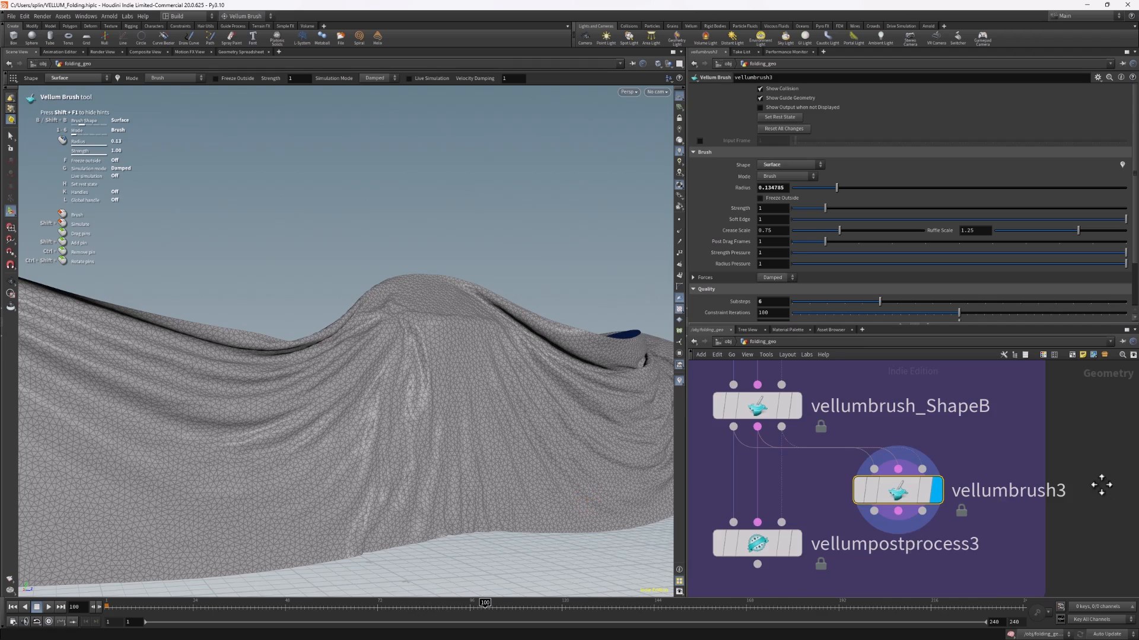
middle_click_drag(1100, 483, 1097, 638)
middle_click_drag(909, 519, 934, 444)
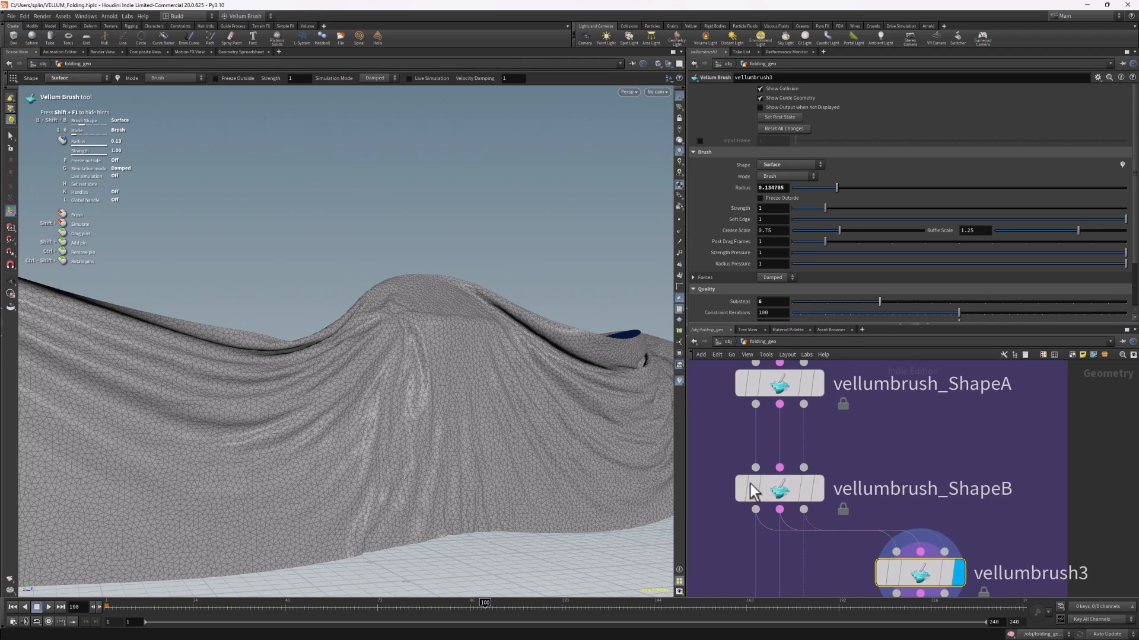
mouse_move(437, 389)
left_mouse_down("alt")
mouse_move(476, 407)
mouse_move(419, 392)
mouse_move(415, 379)
left_mouse_up("alt")
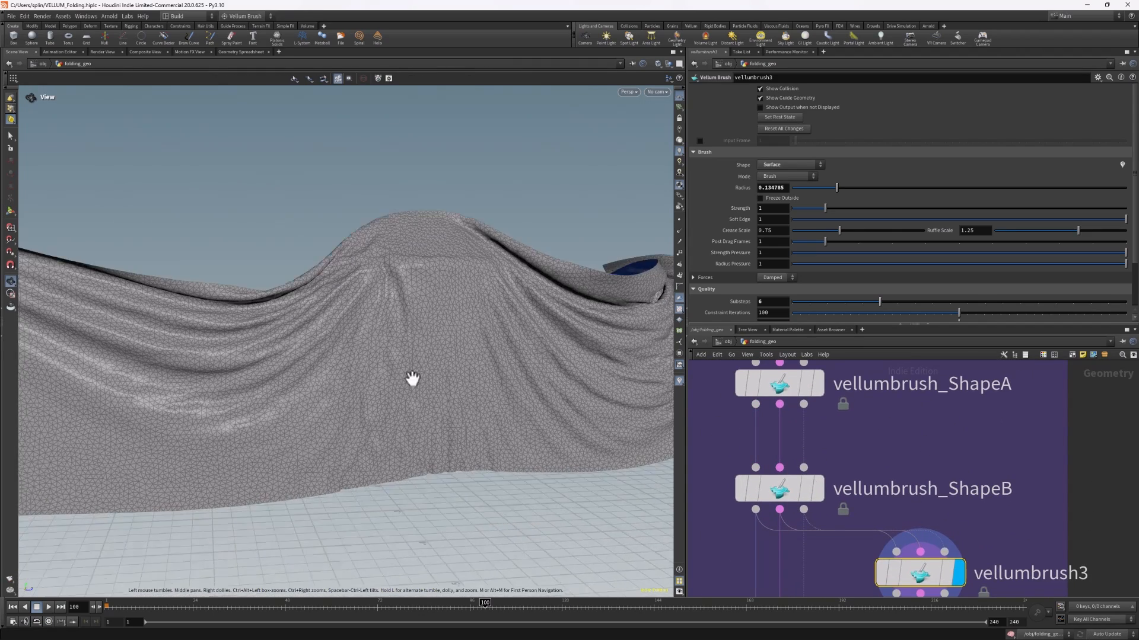
middle_click_drag(991, 553, 977, 446)
mouse_move(937, 474)
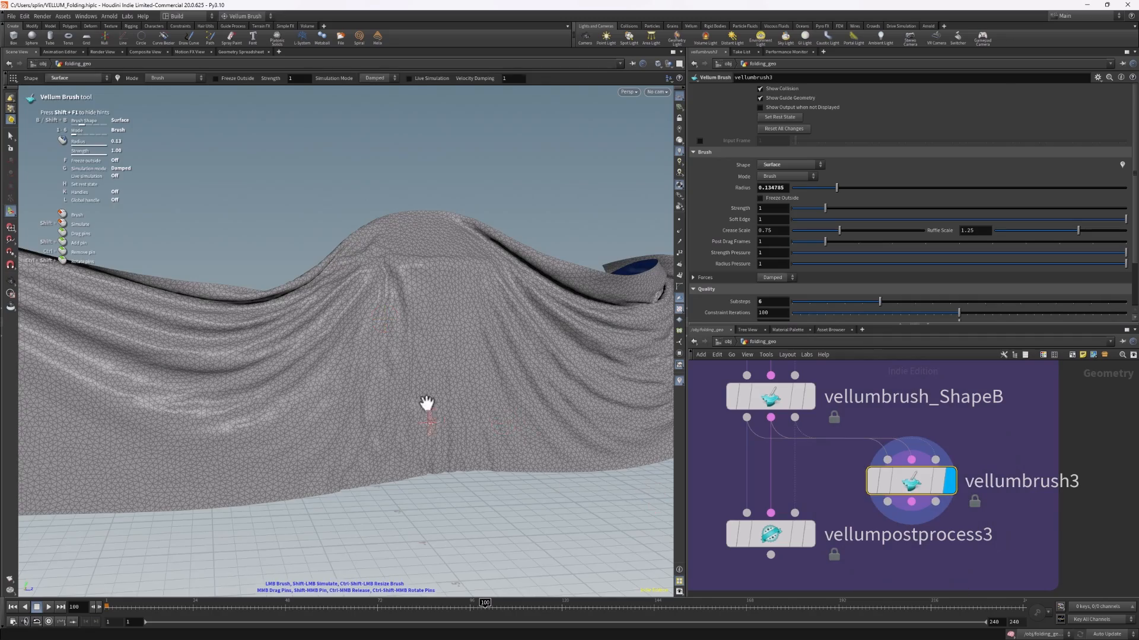
Set the brush to Contract/Expand mode with a radius of about 0.4 for the folds beneath the cloth's raised corner.
mouse_move(427, 402)
left_mouse_down("alt")
mouse_move(481, 432)
mouse_move(425, 475)
mouse_move(478, 470)
mouse_move(464, 428)
mouse_move(483, 394)
mouse_move(468, 424)
mouse_move(457, 409)
left_mouse_up("alt")
scroll(475, 421, "up", 5)
right_click(475, 417)
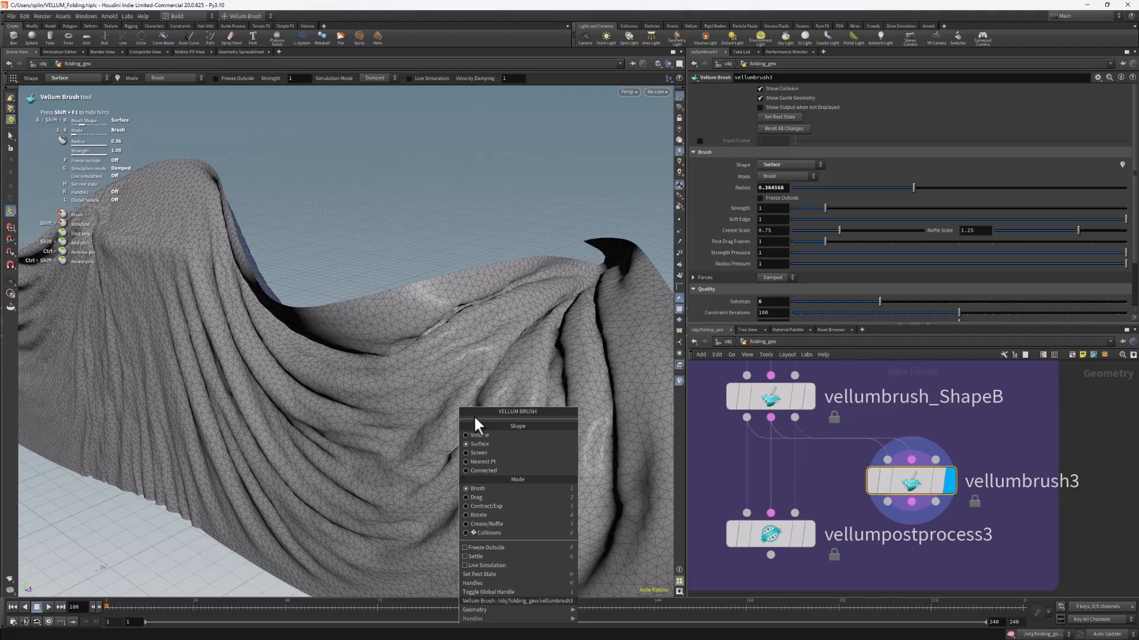
left_click(498, 506)
mouse_move(525, 397)
left_mouse_down("alt")
mouse_move(484, 290)
mouse_move(471, 394)
mouse_move(569, 389)
mouse_move(437, 403)
left_mouse_up("alt")
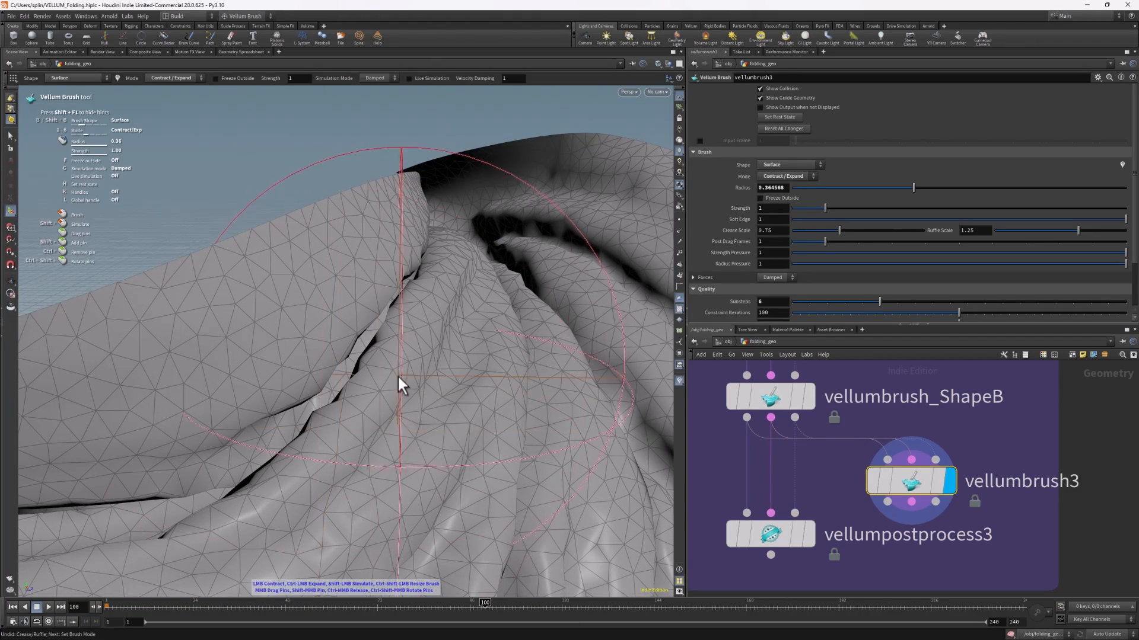
scroll(396, 379, "down", 8)
scroll(395, 388, "up", 10)
scroll(397, 394, "down", 2)
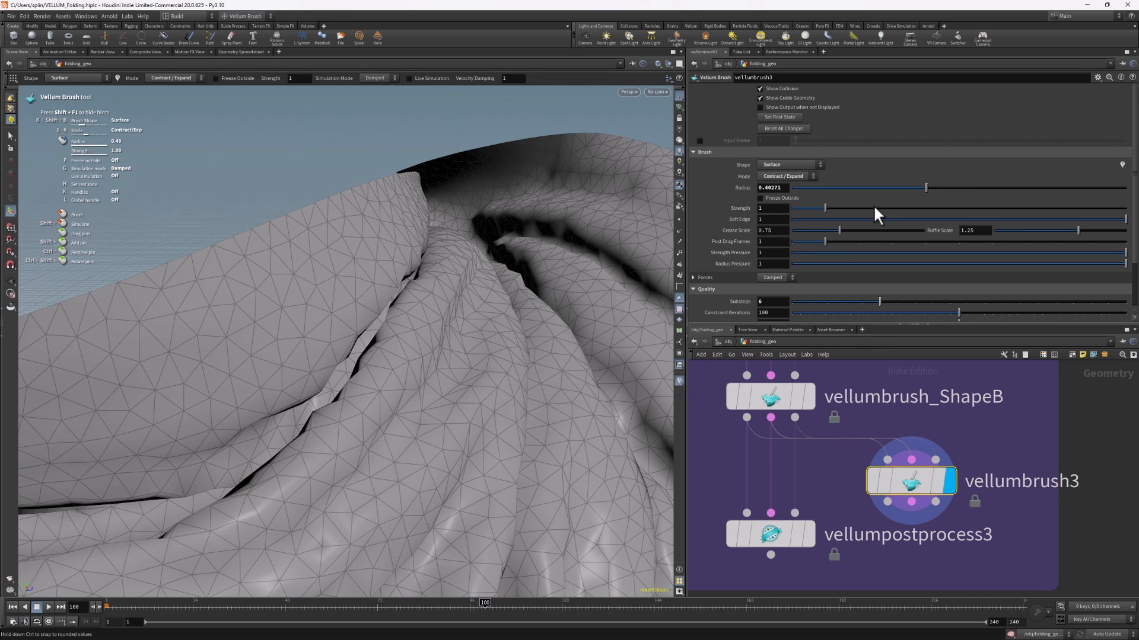
Set the brush strength to 5.86 and the radius to about 0.3, and contract the folds beneath the raised corner.
left_click_drag(873, 208, 985, 208)
scroll(401, 376, "down", 6)
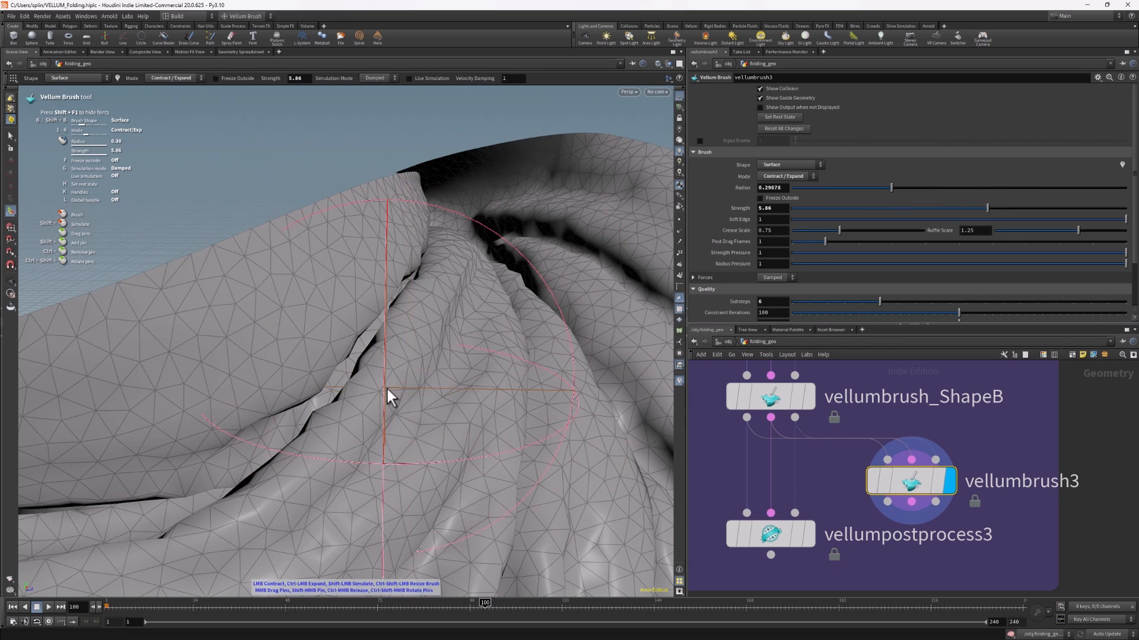
mouse_move(387, 387)
left_mouse_down("alt")
mouse_move(409, 379)
mouse_move(399, 376)
mouse_move(410, 390)
left_mouse_up("alt")
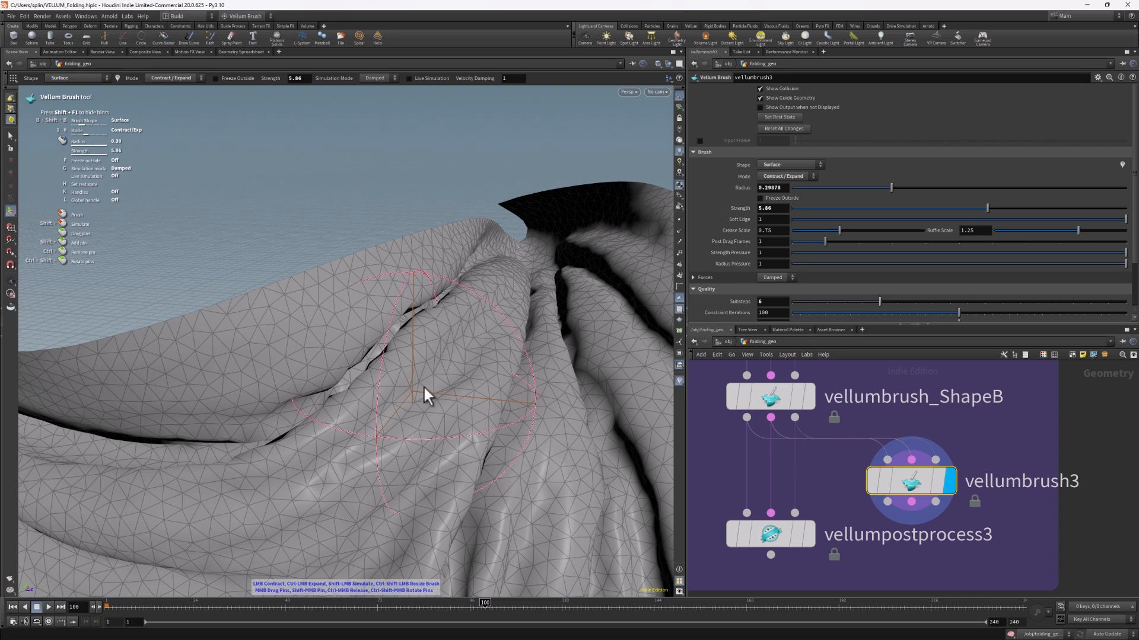
right_click(438, 378)
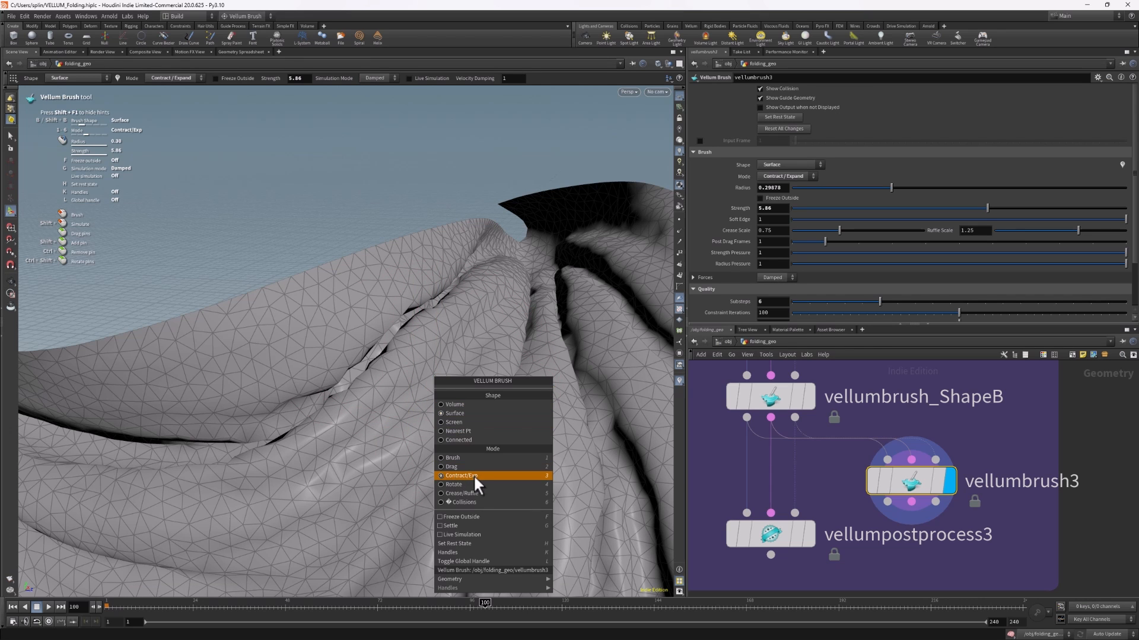
left_click(455, 37)
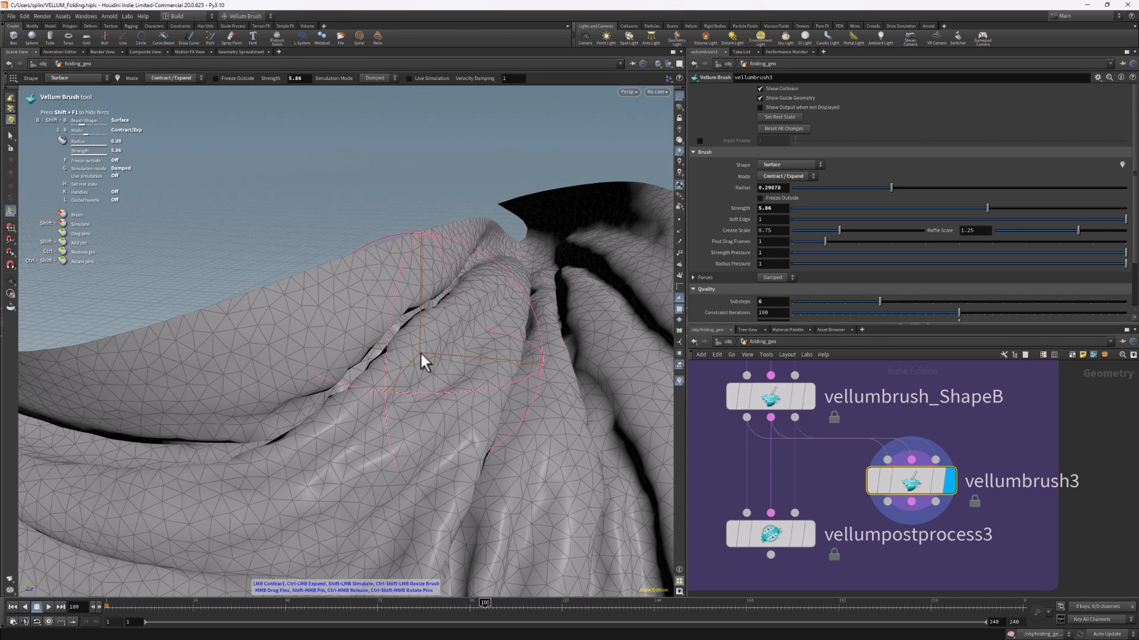
mouse_move(456, 357)
left_mouse_down("alt")
mouse_move(436, 373)
mouse_move(446, 366)
left_mouse_up("alt")
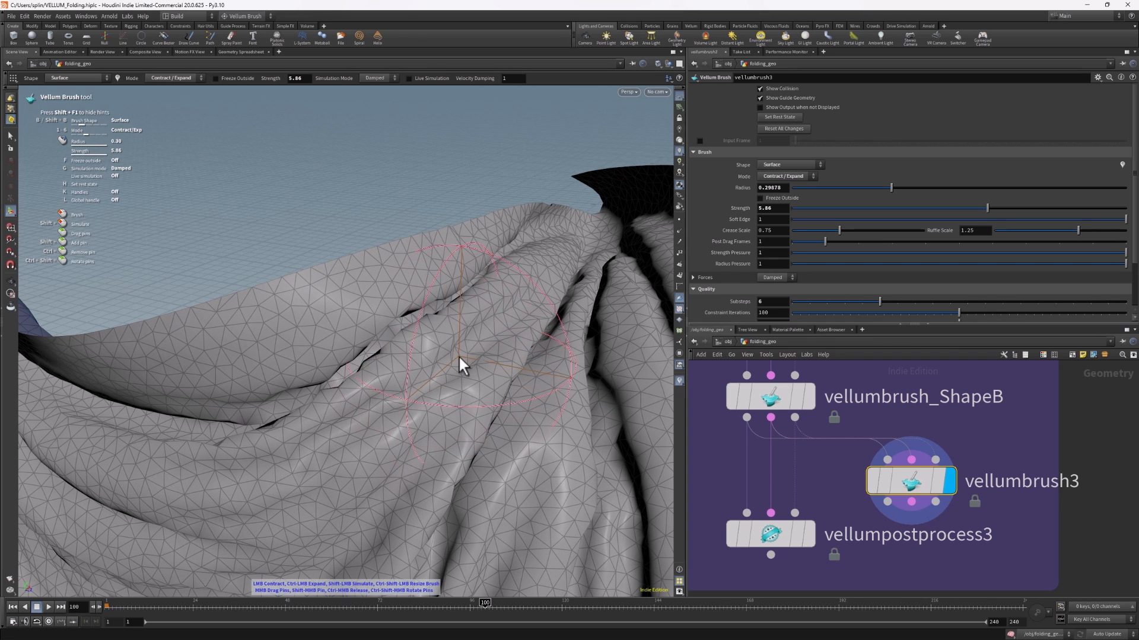
mouse_move(477, 329)
left_mouse_down()
mouse_move(472, 337)
mouse_move(474, 322)
left_mouse_up()
Set the brush to Rotate mode and twist the folds beneath the cloth's raised corner.
right_click(475, 323)
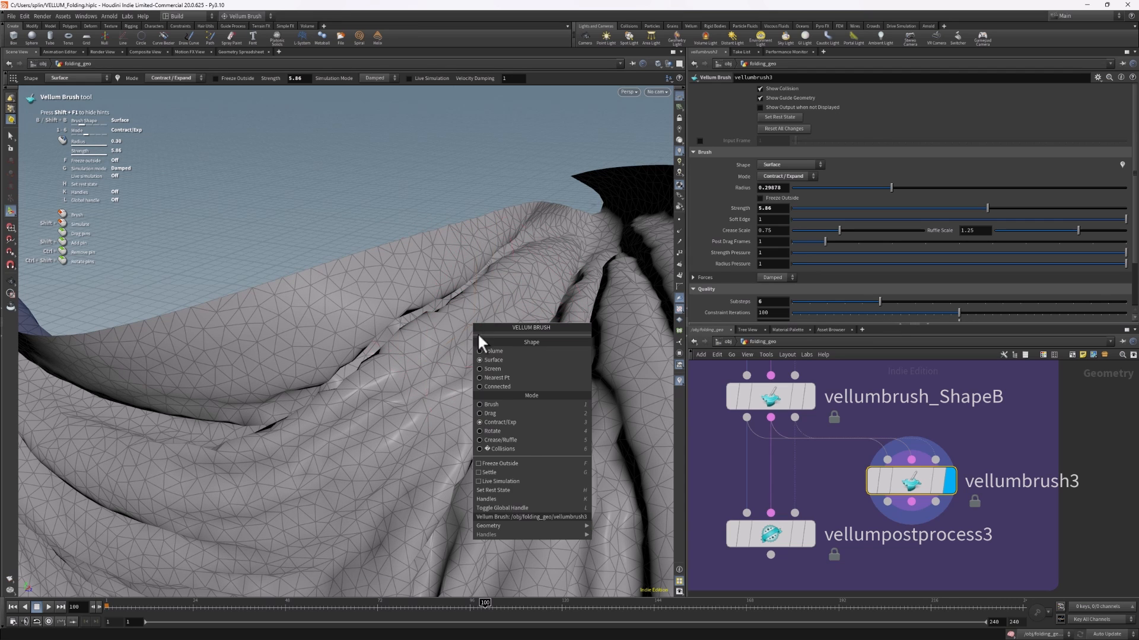
left_click(497, 431)
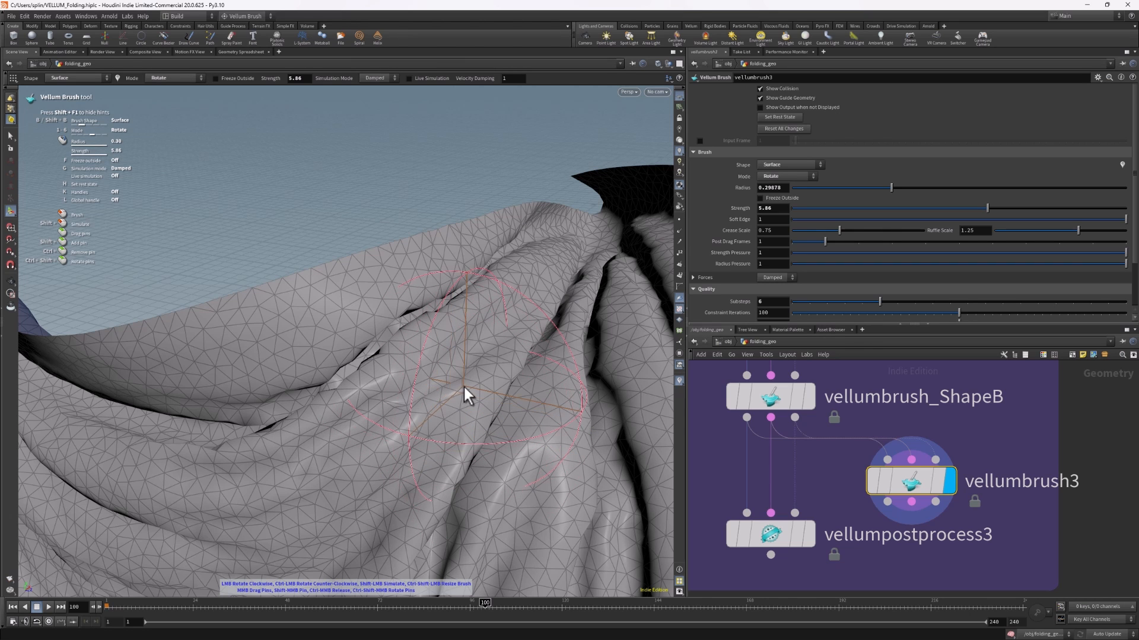
left_click_drag(460, 377, 504, 317)
key("Escape")
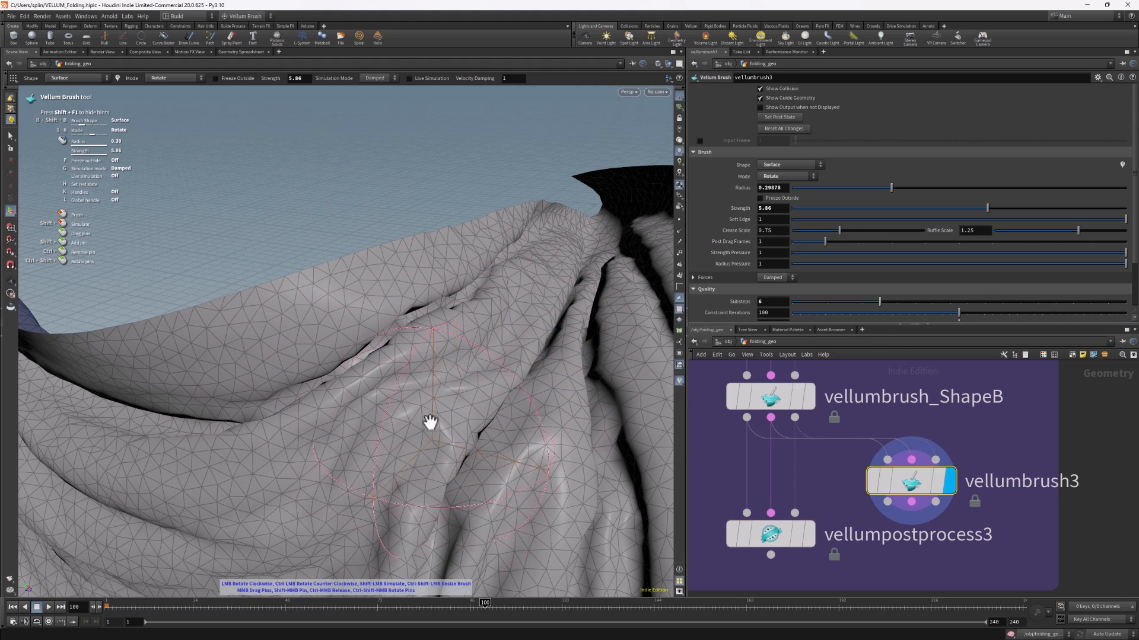
mouse_move(432, 425)
left_mouse_down()
mouse_move(465, 386)
mouse_move(409, 423)
left_mouse_up()
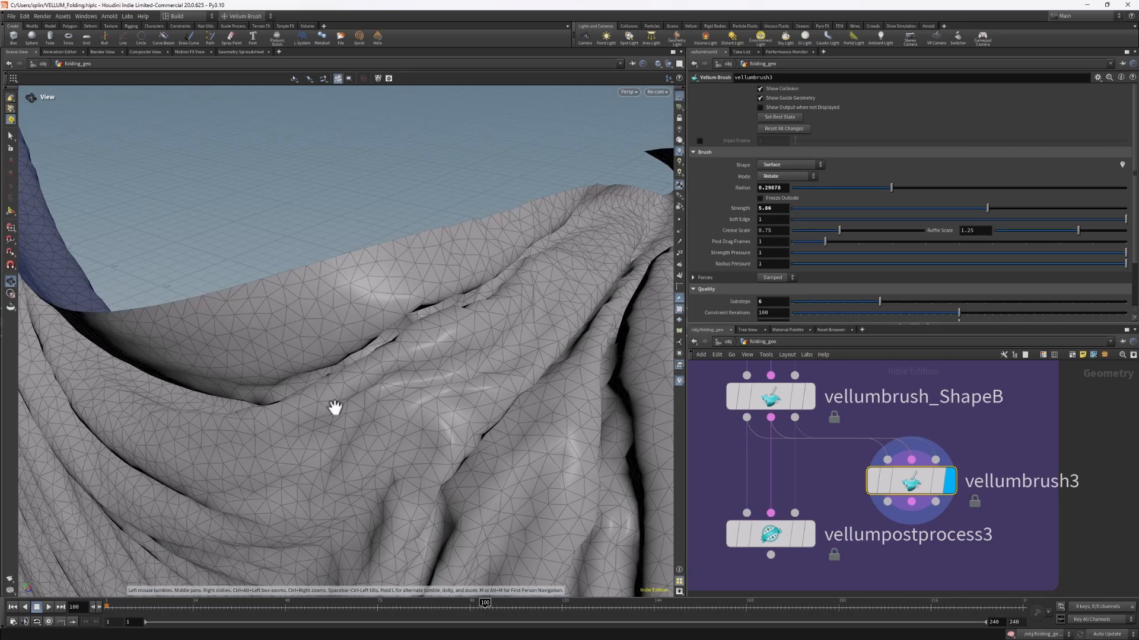
key("Return")
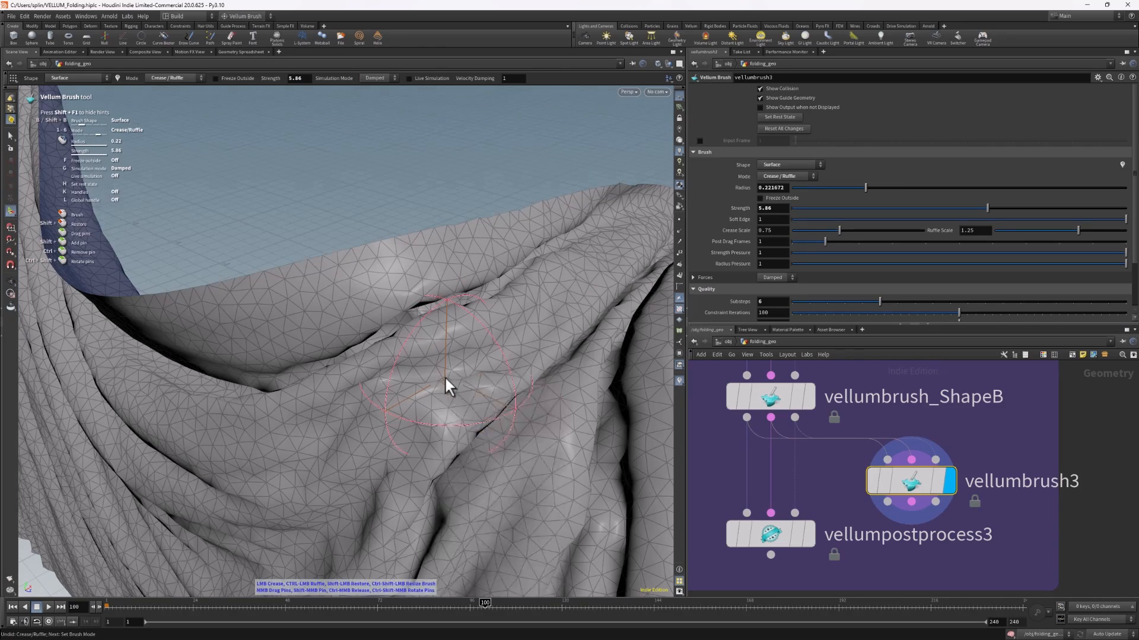
In Crease/Ruffle mode, enlarge the radius to about 0.73 and crease the cloth below the central hump and towards its upper side.
right_click(446, 378)
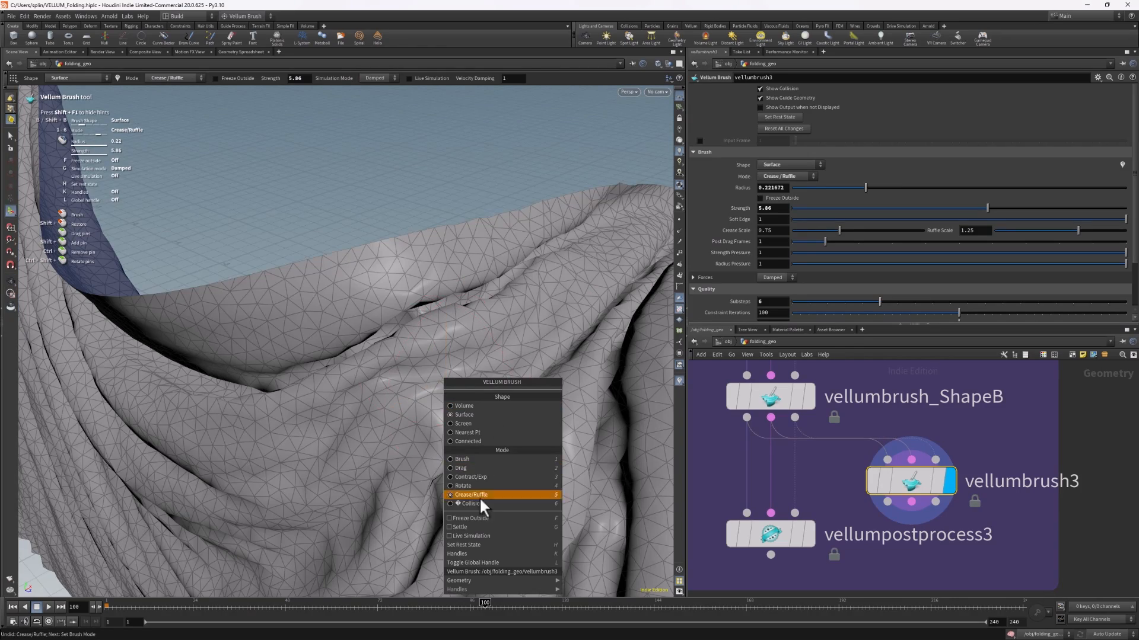
left_click(479, 494)
key("Escape")
mouse_move(491, 470)
left_mouse_down()
mouse_move(292, 471)
mouse_move(247, 500)
mouse_move(384, 432)
mouse_move(326, 486)
mouse_move(247, 483)
mouse_move(340, 381)
mouse_move(437, 363)
mouse_move(371, 398)
left_mouse_up()
key("Return")
scroll(372, 354, "up", 10)
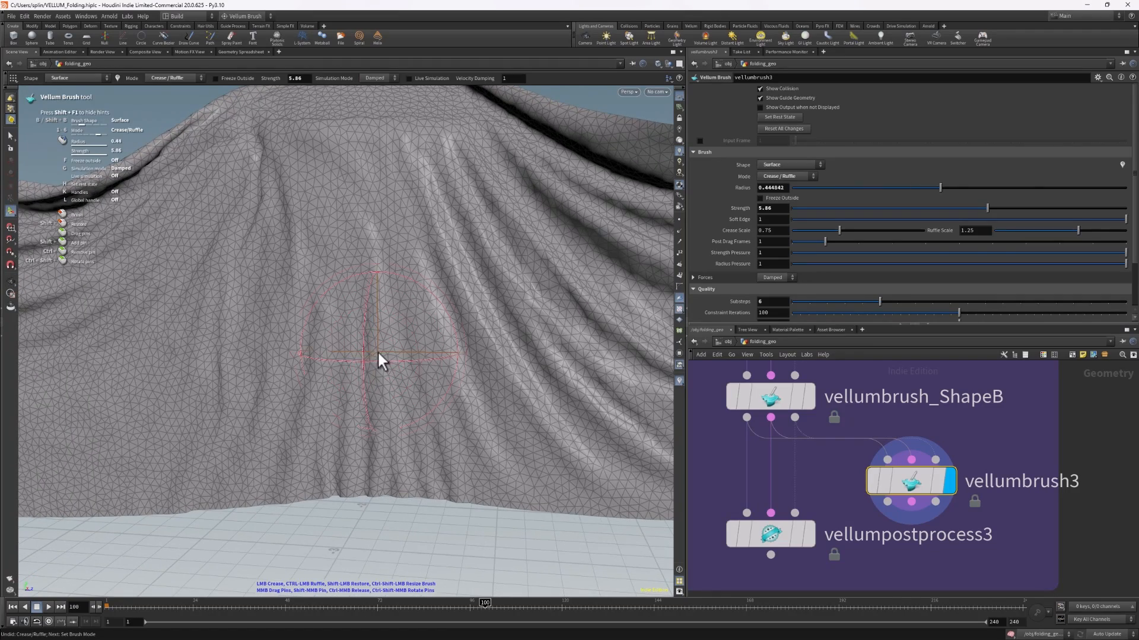
mouse_move(378, 347)
left_mouse_down()
mouse_move(382, 328)
mouse_move(390, 371)
mouse_move(379, 396)
mouse_move(375, 302)
left_mouse_up()
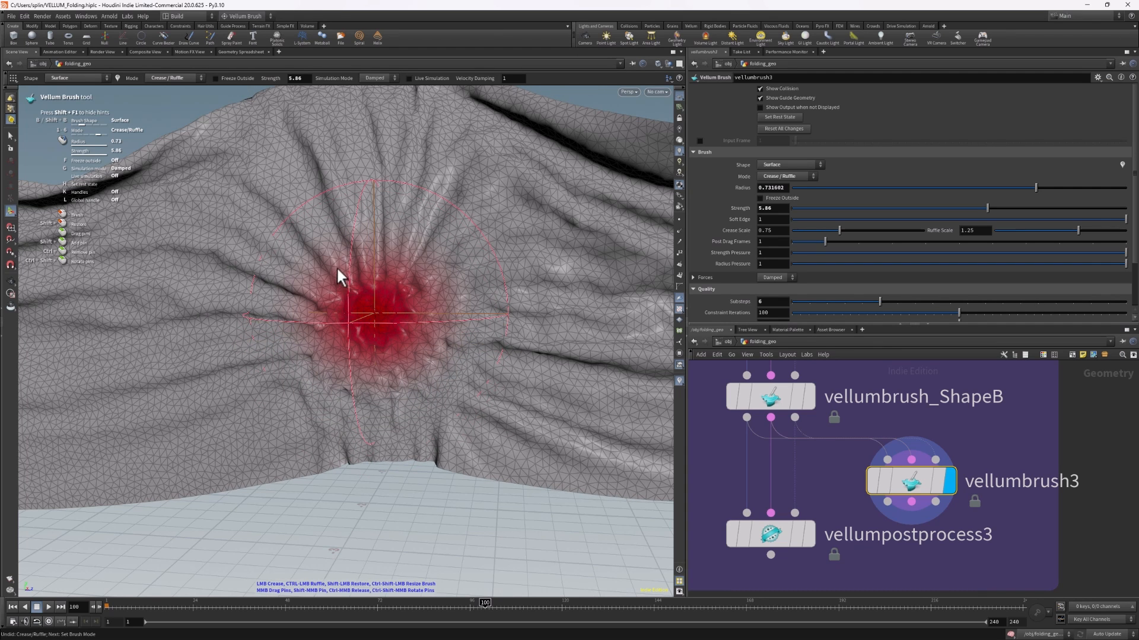
mouse_move(337, 269)
left_mouse_down()
mouse_move(330, 254)
mouse_move(417, 301)
mouse_move(372, 348)
mouse_move(363, 308)
mouse_move(267, 293)
mouse_move(282, 315)
left_mouse_up()
Examine the creased centre of the cloth close up, and the overall drape from a distance.
right_click(365, 261)
key("Escape")
key("Escape")
middle_click_drag(282, 314, 427, 388)
left_click_drag(426, 387, 485, 388)
right_click_drag(346, 340, 361, 364)
left_click_drag(361, 363, 389, 383)
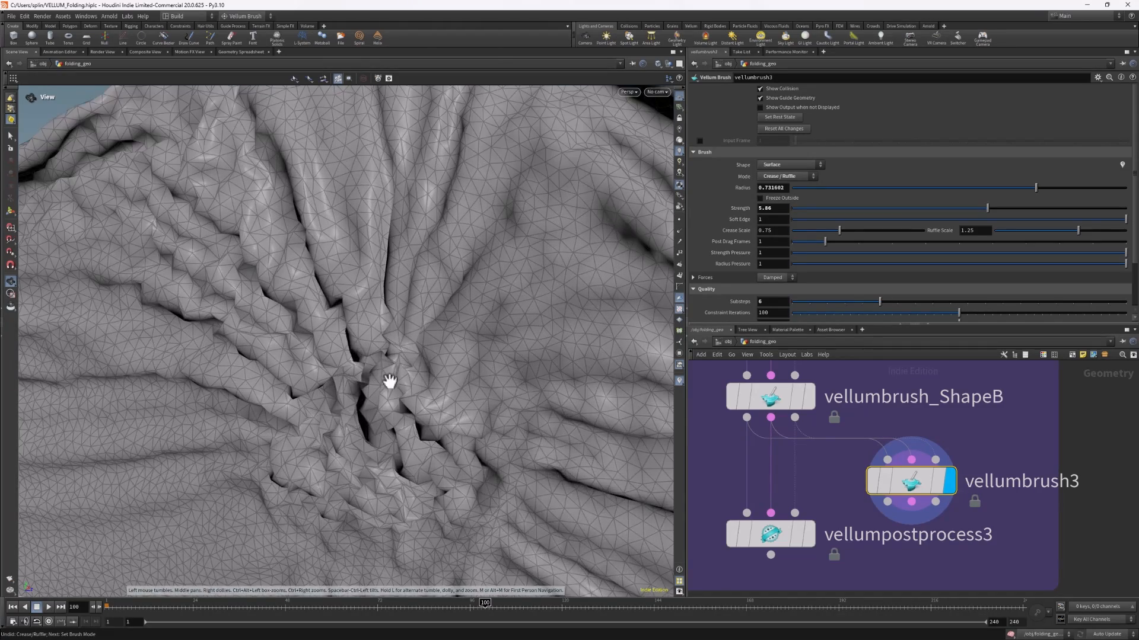
mouse_move(358, 356)
right_mouse_down()
mouse_move(381, 356)
mouse_move(357, 369)
right_mouse_up()
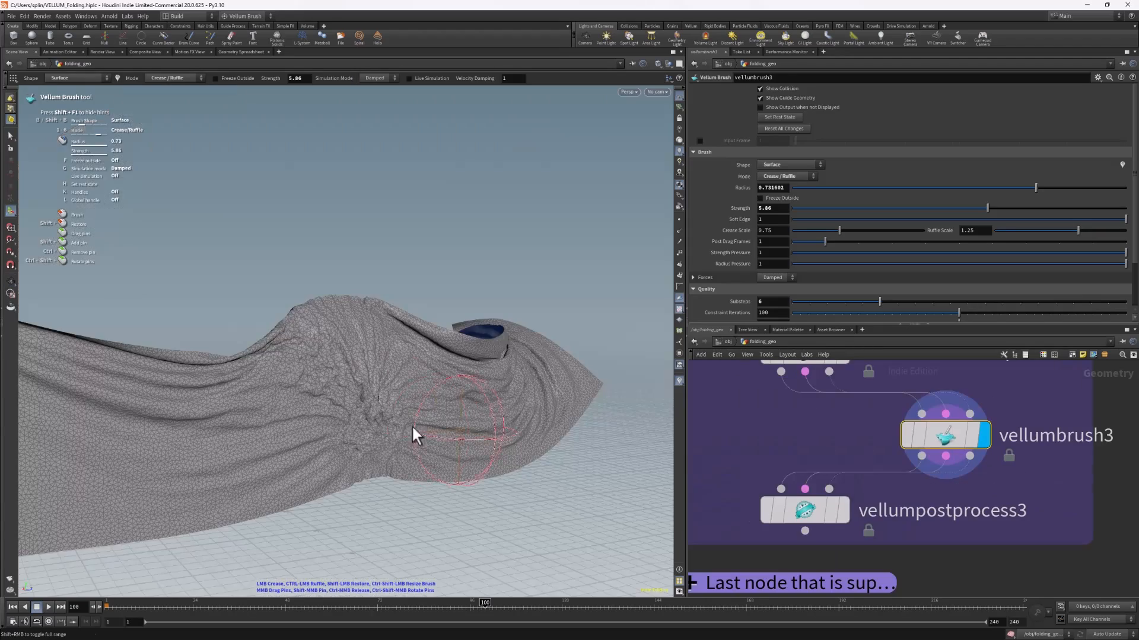
left_click_drag(415, 435, 384, 394)
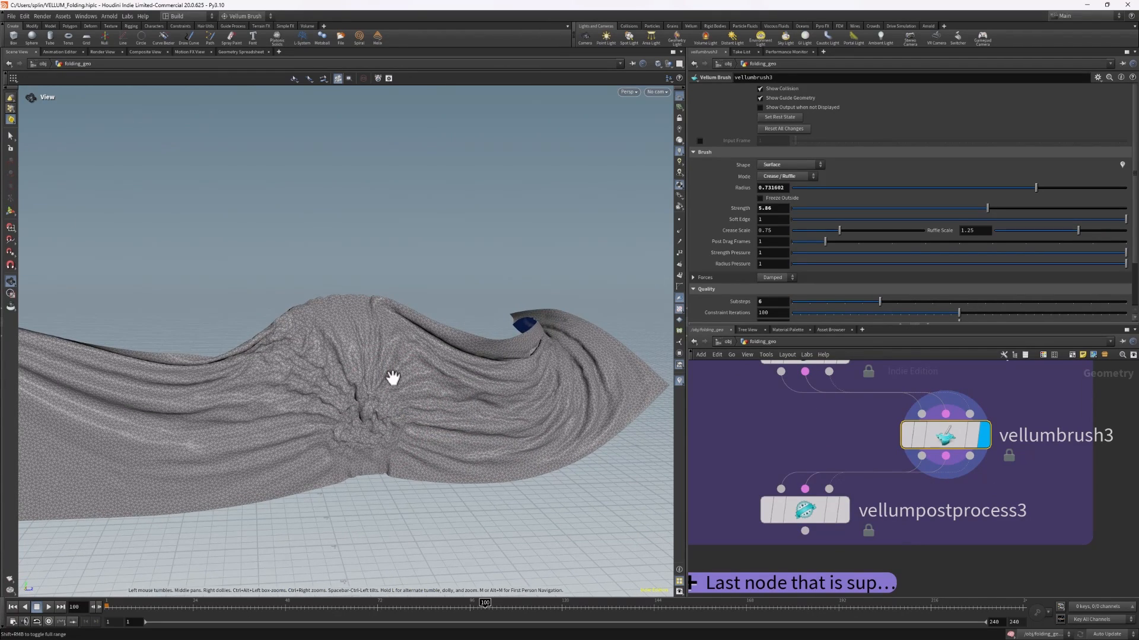
key("Return")
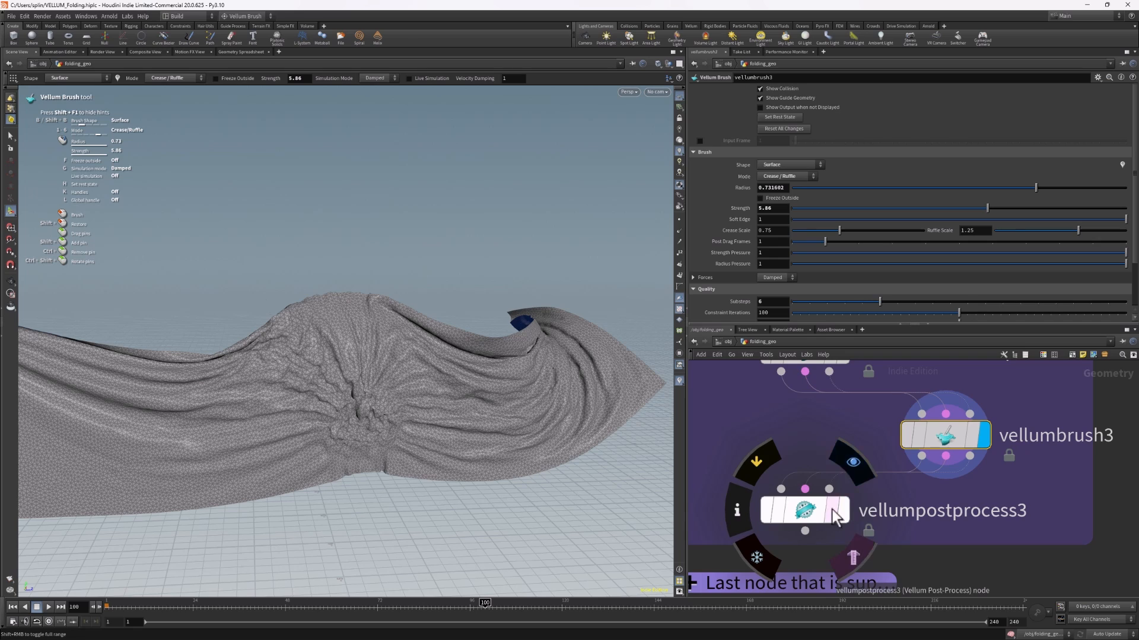
key("Escape")
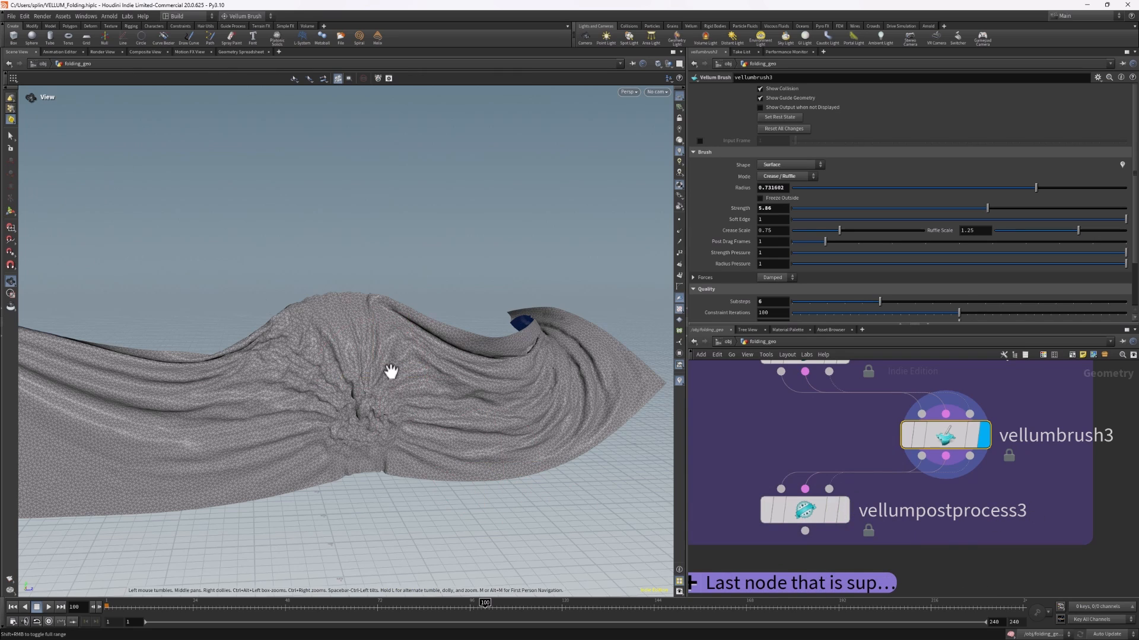
Review the sculpted drape from several angles alongside the SECOND OPTION chain of Vellum Brush nodes in the network.
mouse_move(391, 371)
left_mouse_down()
mouse_move(453, 376)
mouse_move(366, 385)
mouse_move(376, 381)
left_mouse_up()
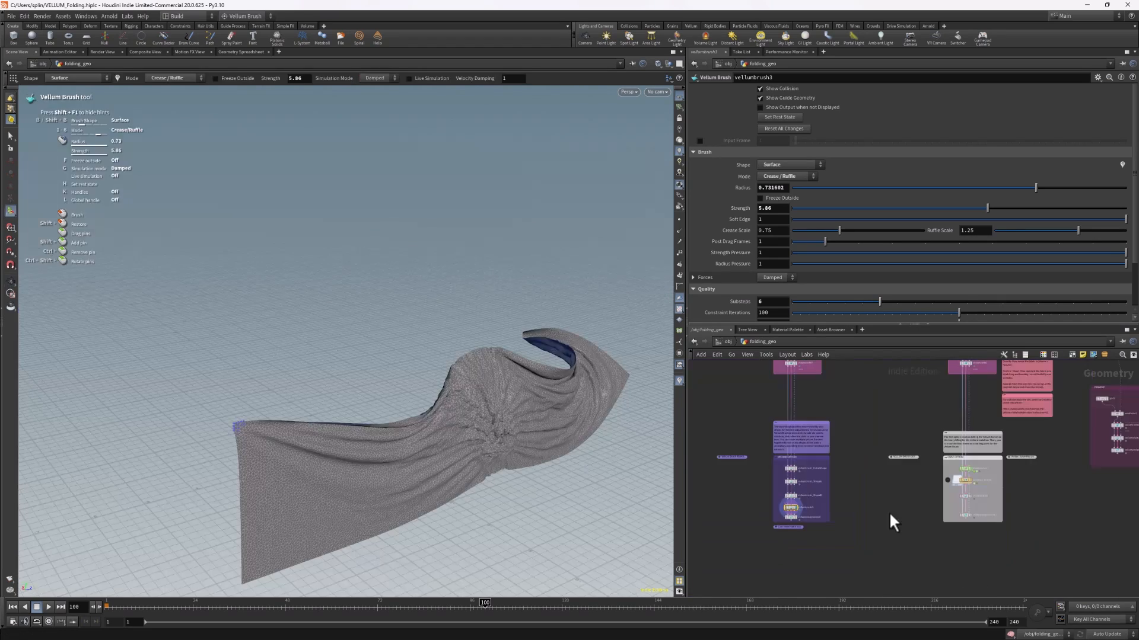
middle_click_drag(912, 496, 902, 496)
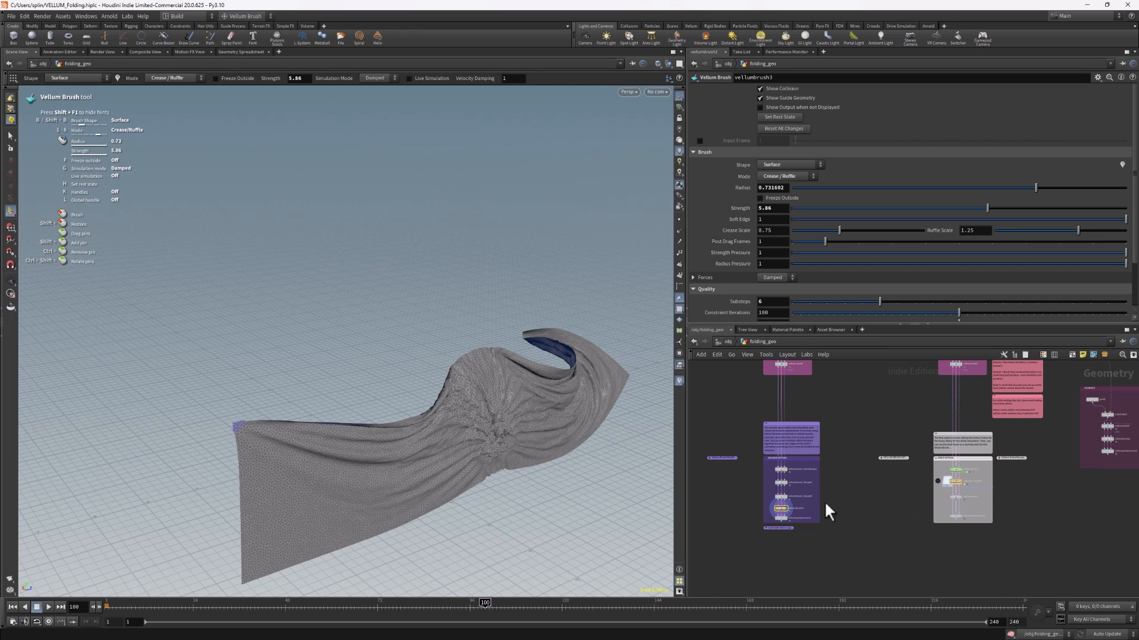
scroll(828, 511, "up", 2)
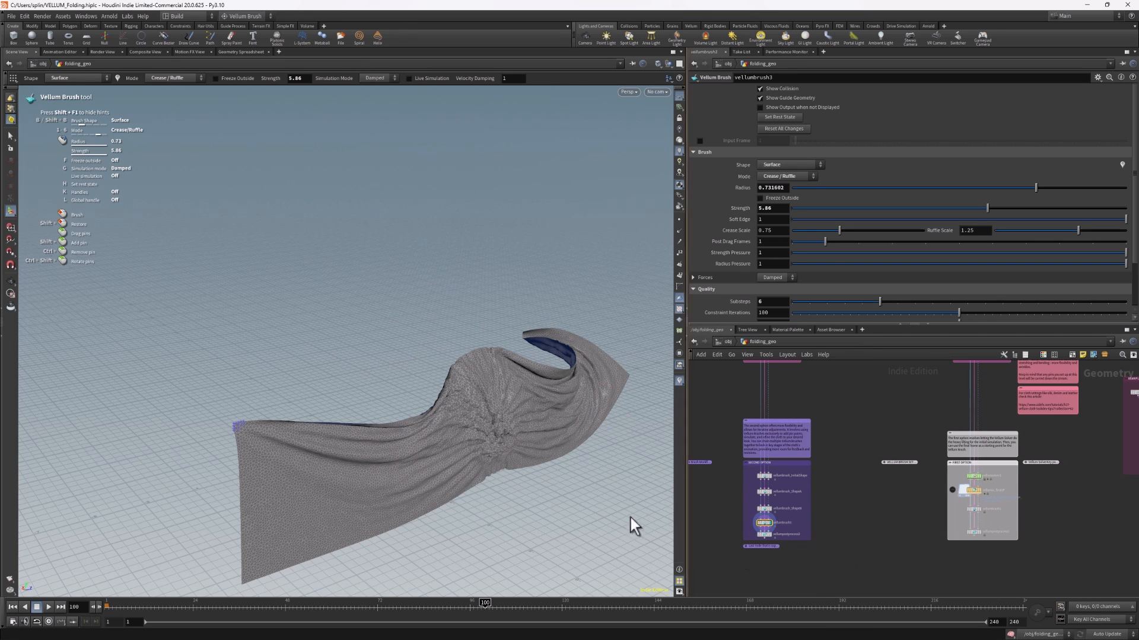
key("Escape")
mouse_move(551, 429)
left_mouse_down()
mouse_move(472, 401)
mouse_move(475, 452)
mouse_move(615, 455)
mouse_move(705, 431)
mouse_move(511, 414)
mouse_move(491, 432)
mouse_move(486, 521)
mouse_move(502, 419)
mouse_move(490, 410)
left_mouse_up()
key("Return")
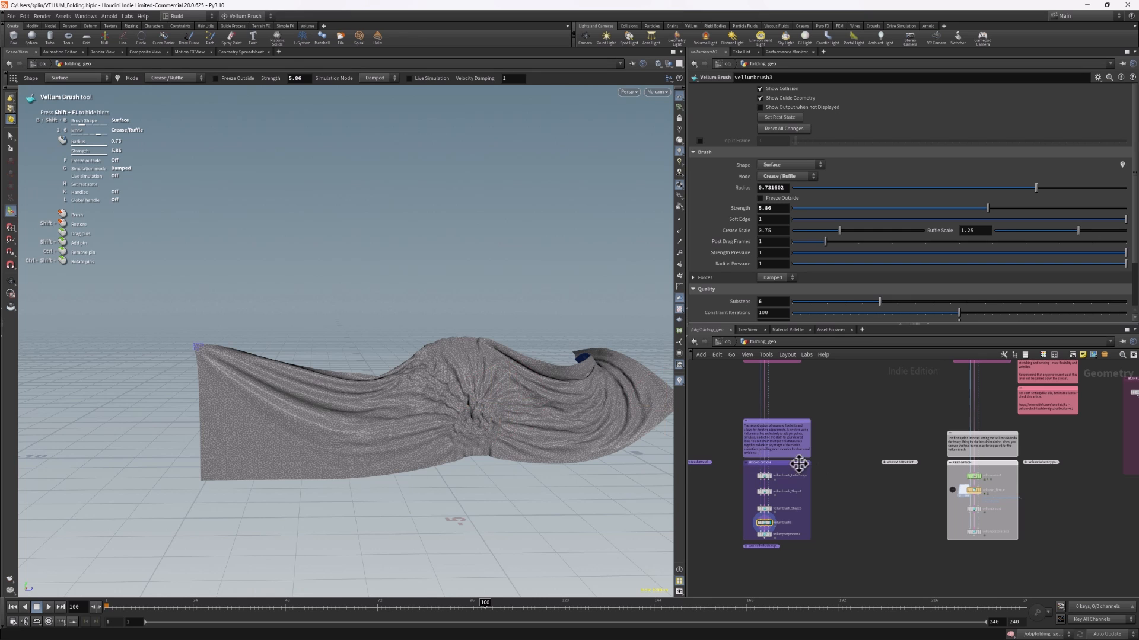
scroll(773, 489, "up", 4)
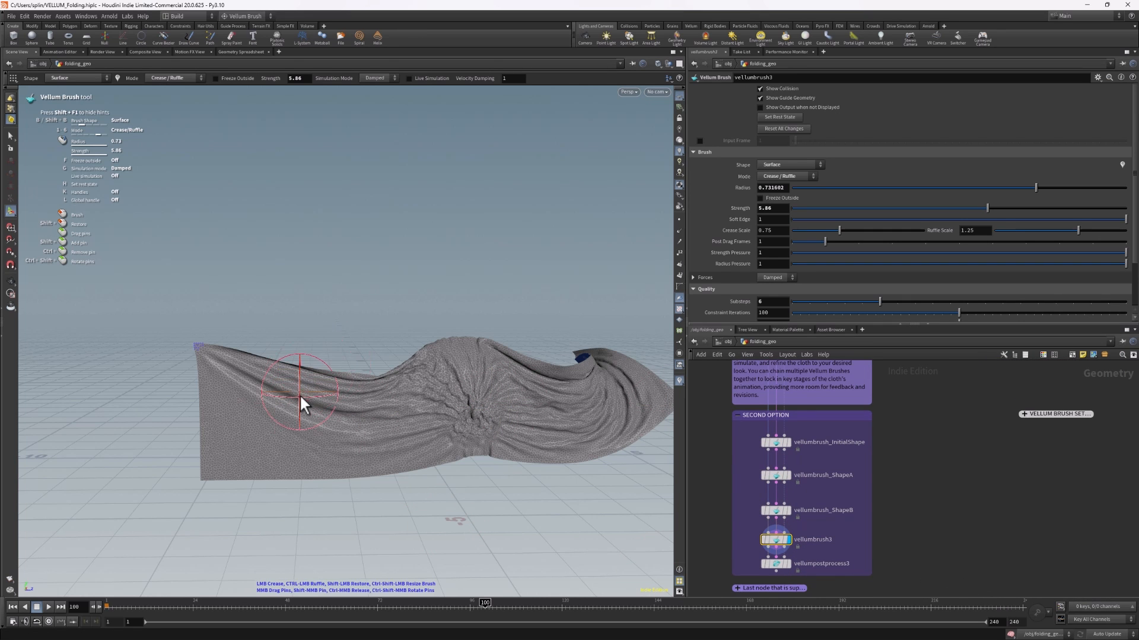
key("Escape")
left_click_drag(300, 396, 351, 409)
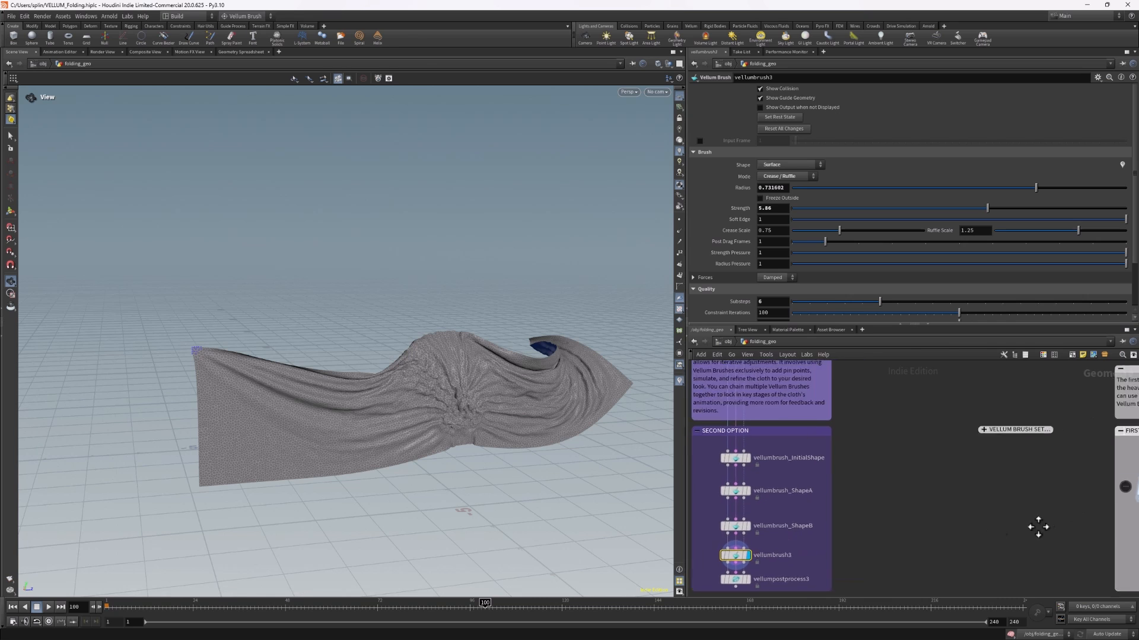